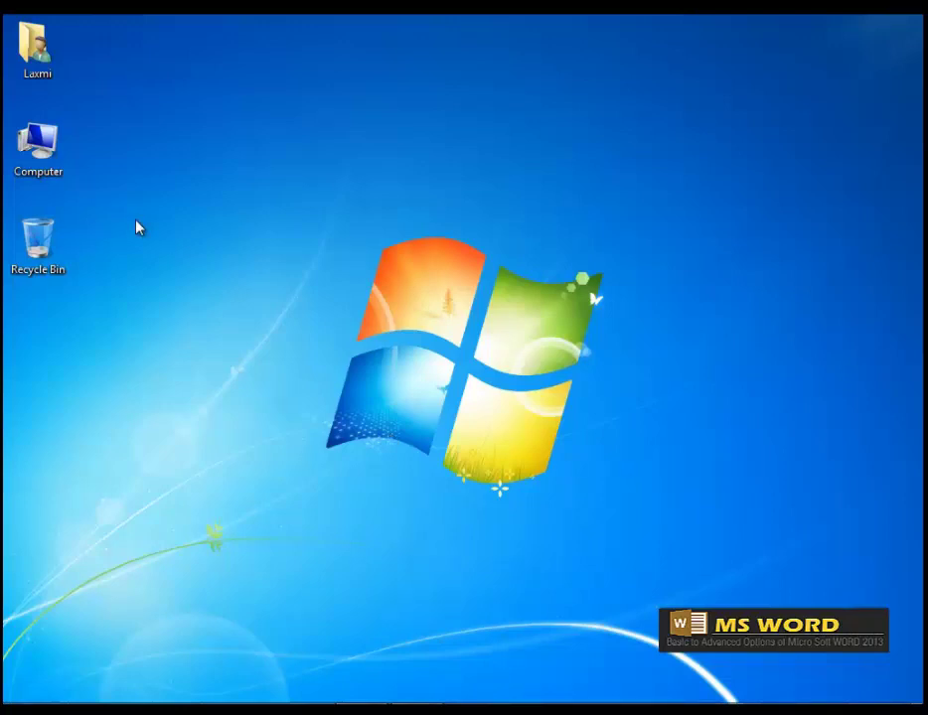
Reveal the auto-hidden Windows 7 taskbar along the bottom edge of the screen.
mouse_move(124, 703)
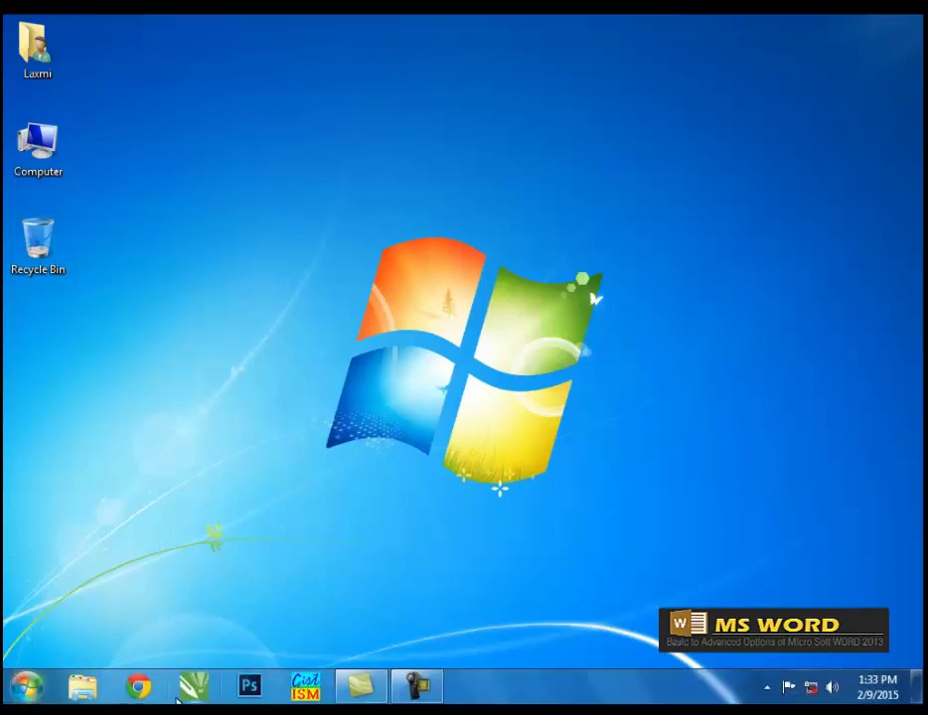
left_click(35, 683)
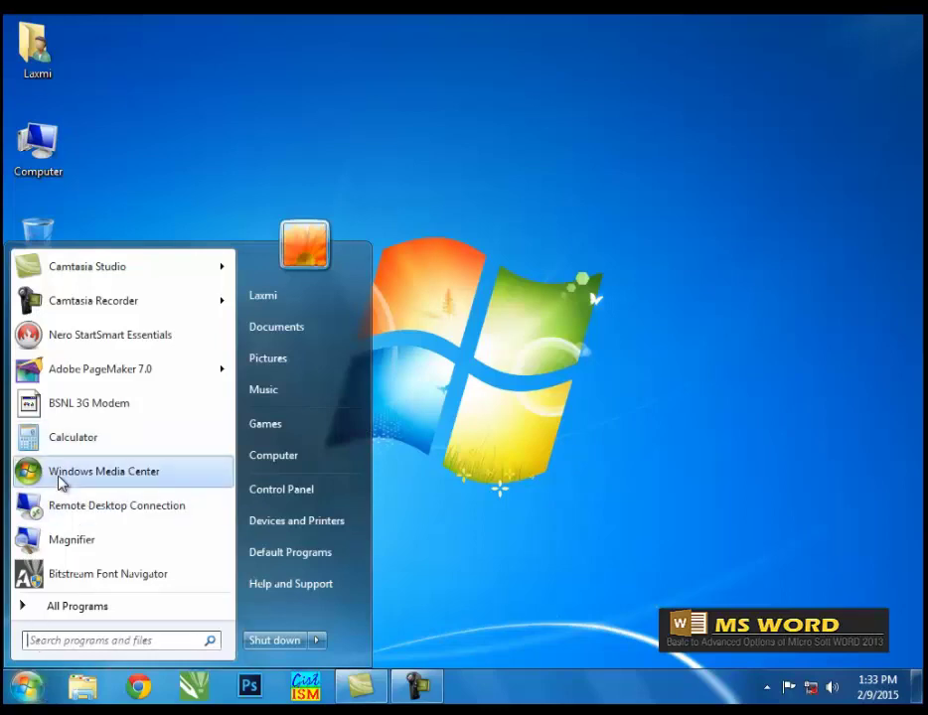
left_click(90, 607)
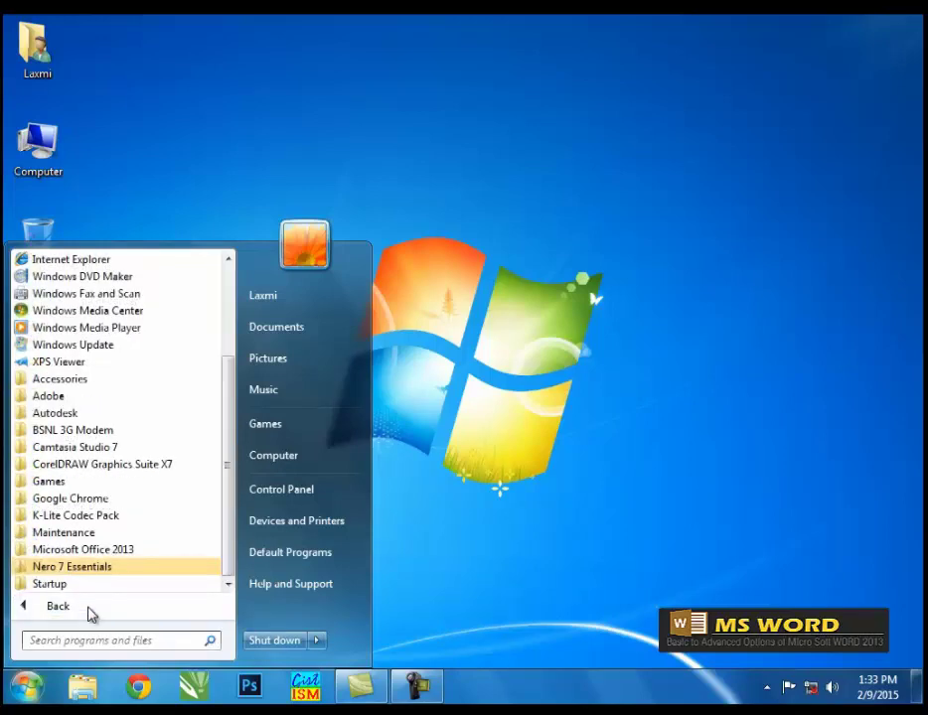
left_click(85, 553)
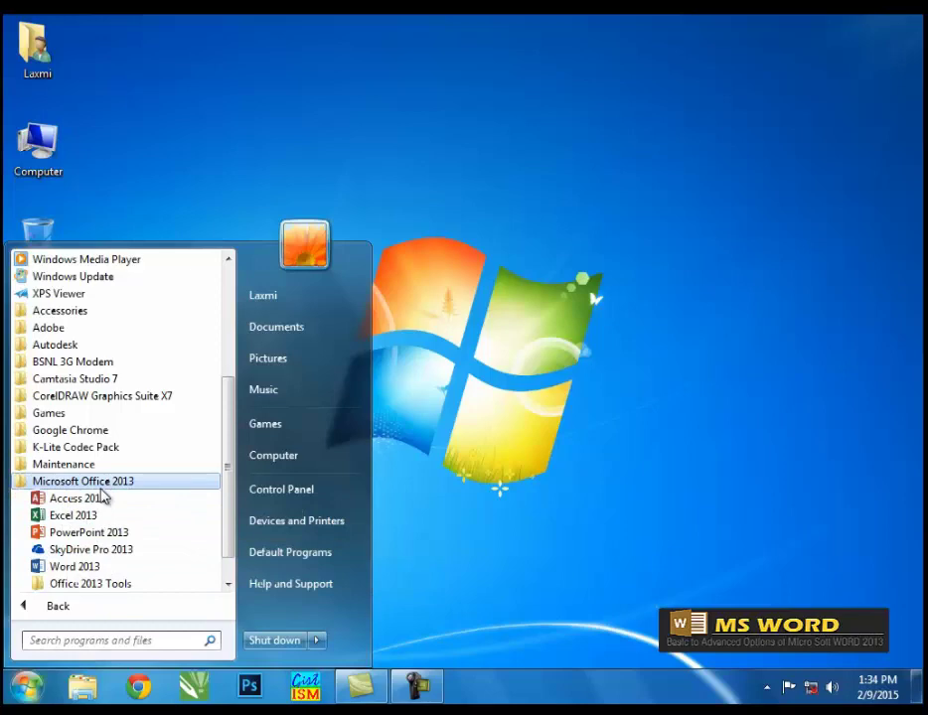
left_click(87, 570)
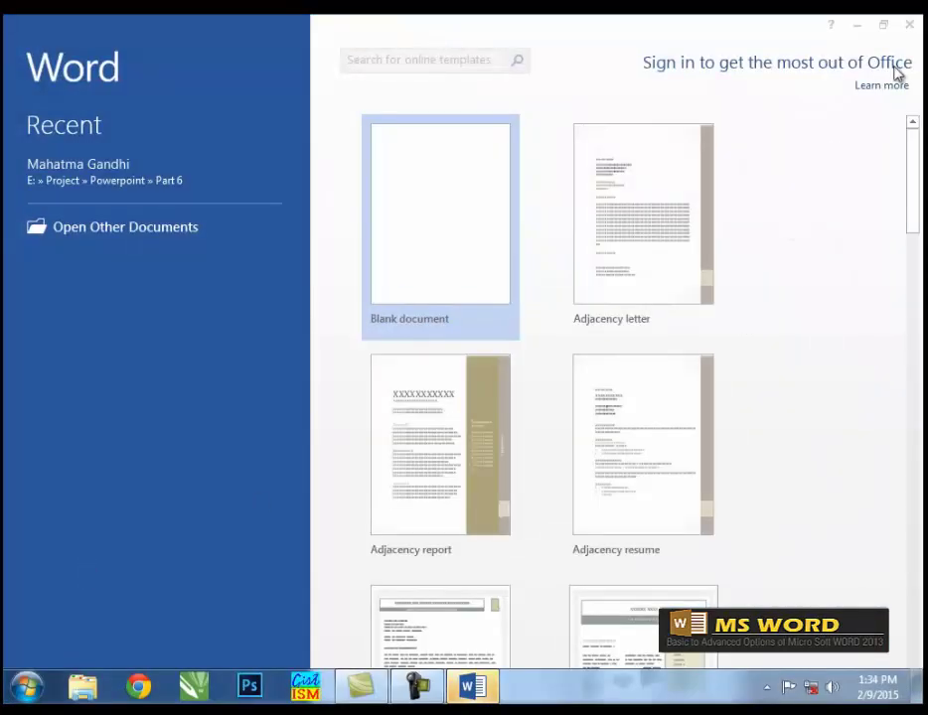
left_click(911, 27)
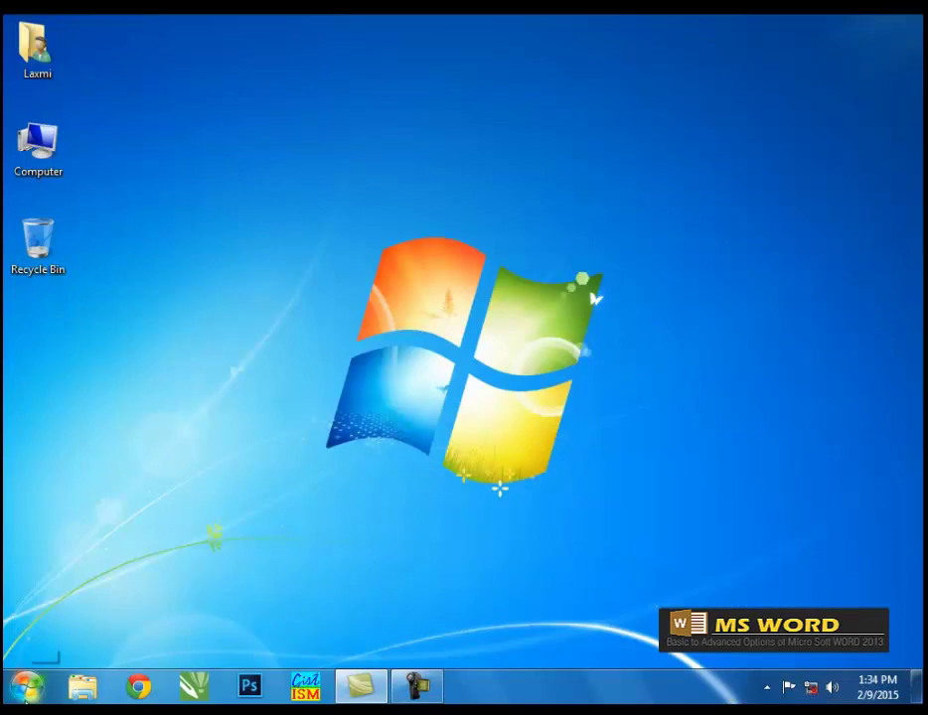
left_click(26, 688)
Pin Word 2013 from the Start menu to the taskbar, then unpin it again.
mouse_move(60, 514)
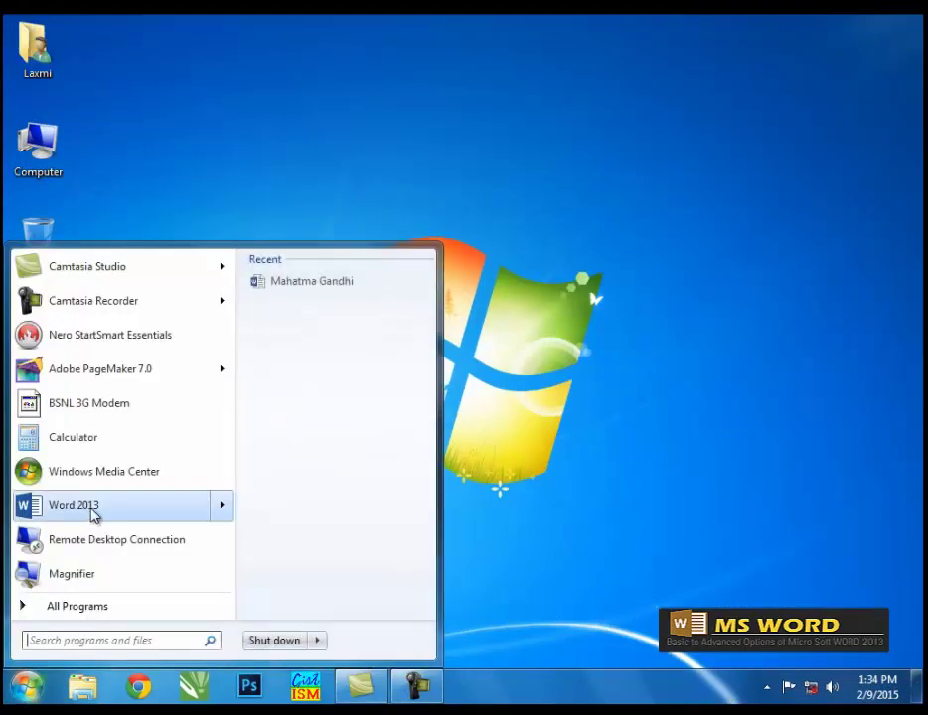
right_click(94, 515)
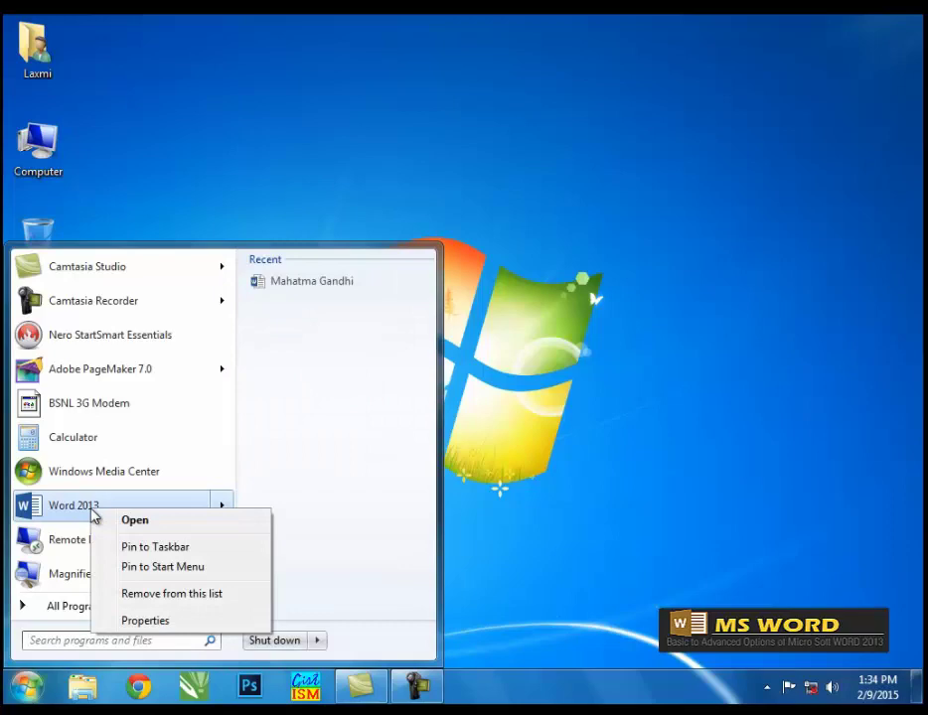
left_click(175, 547)
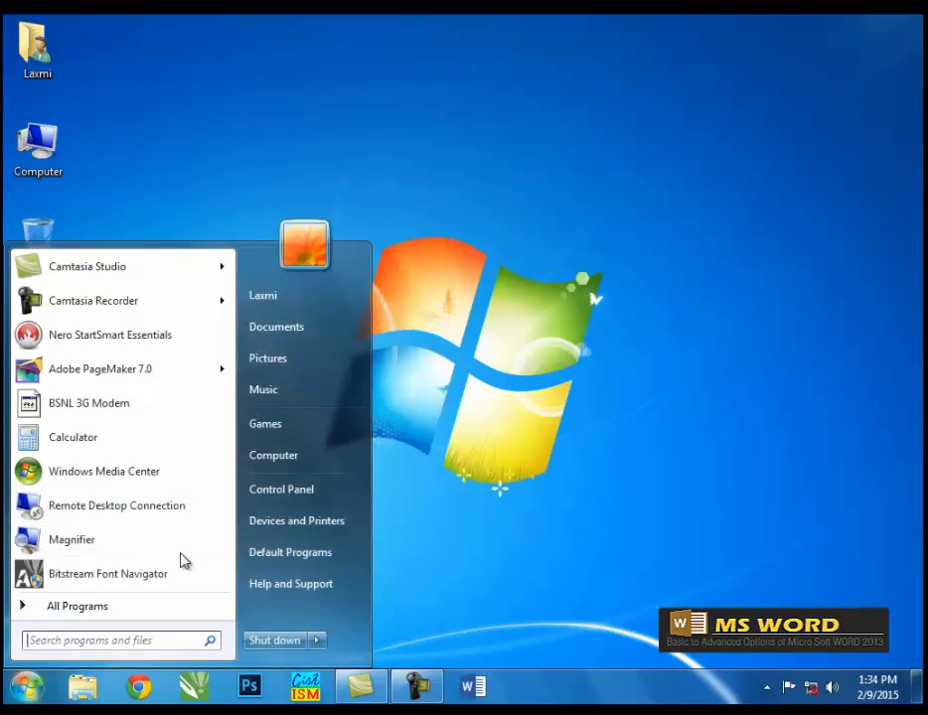
right_click(471, 693)
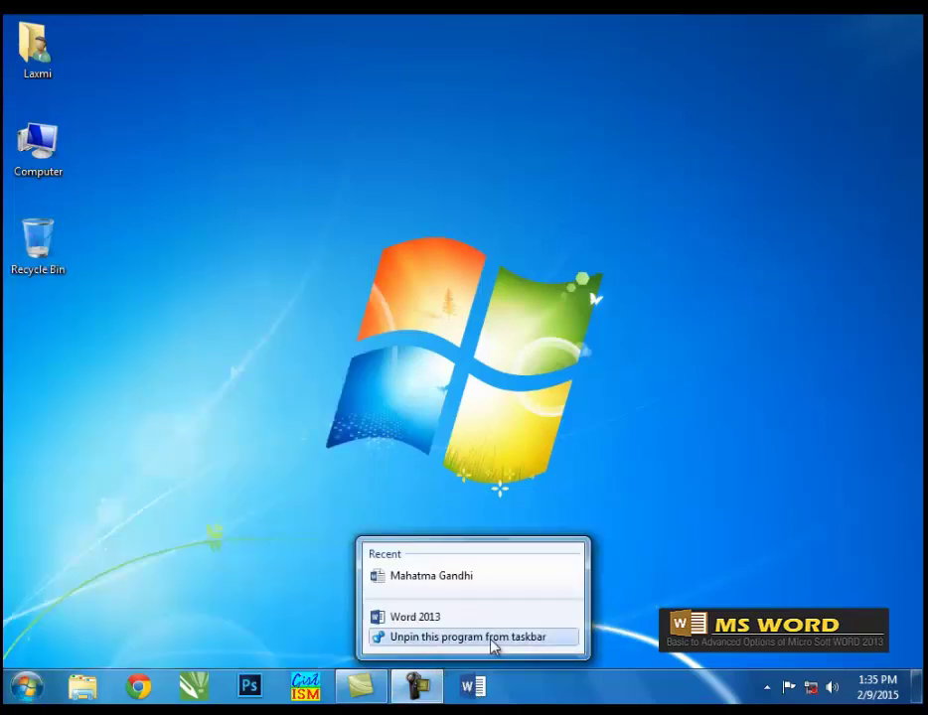
left_click(490, 646)
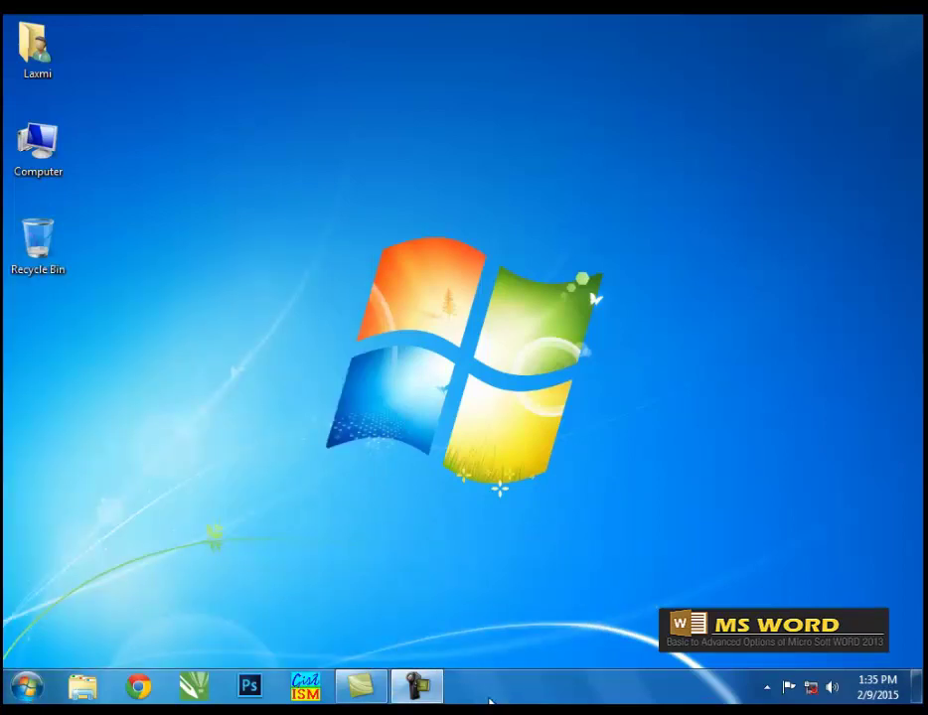
Pin Word 2013 to the Start menu, launch it from that entry, then close Word.
left_click(27, 683)
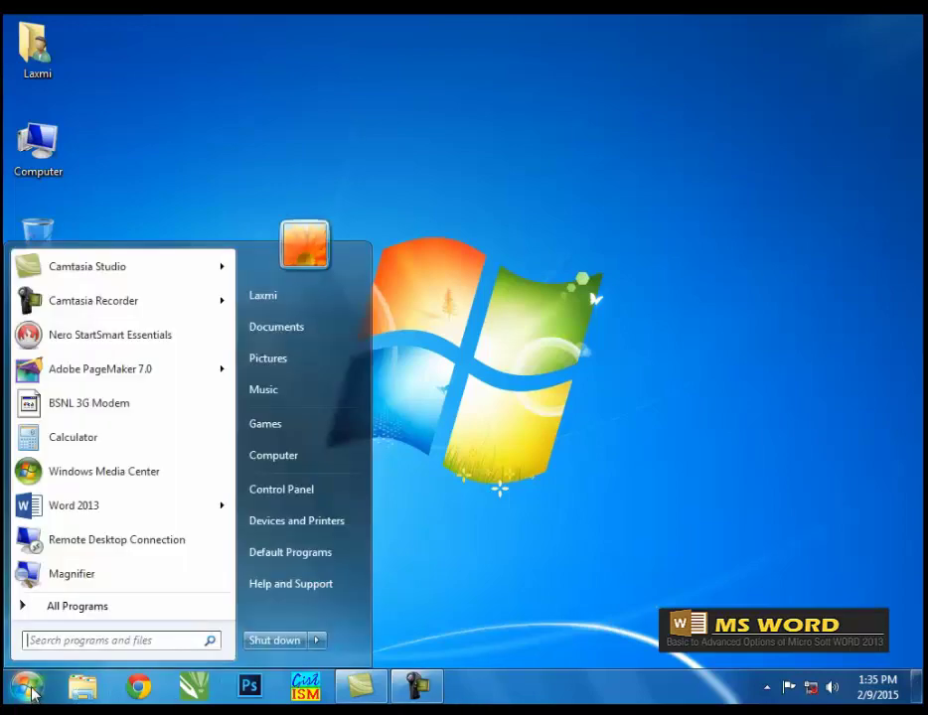
right_click(87, 514)
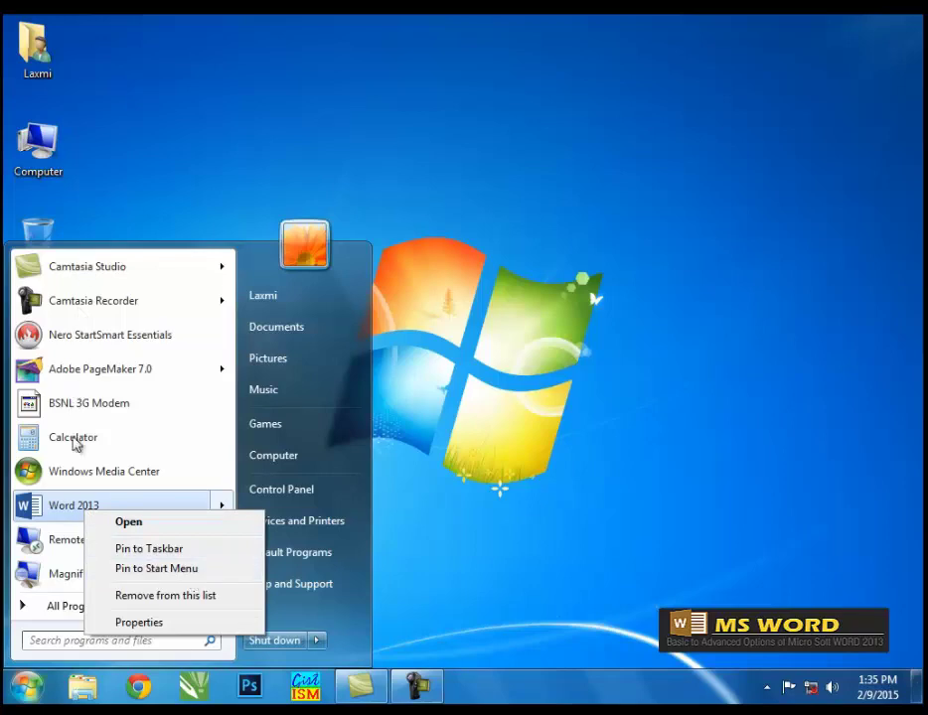
left_click(162, 581)
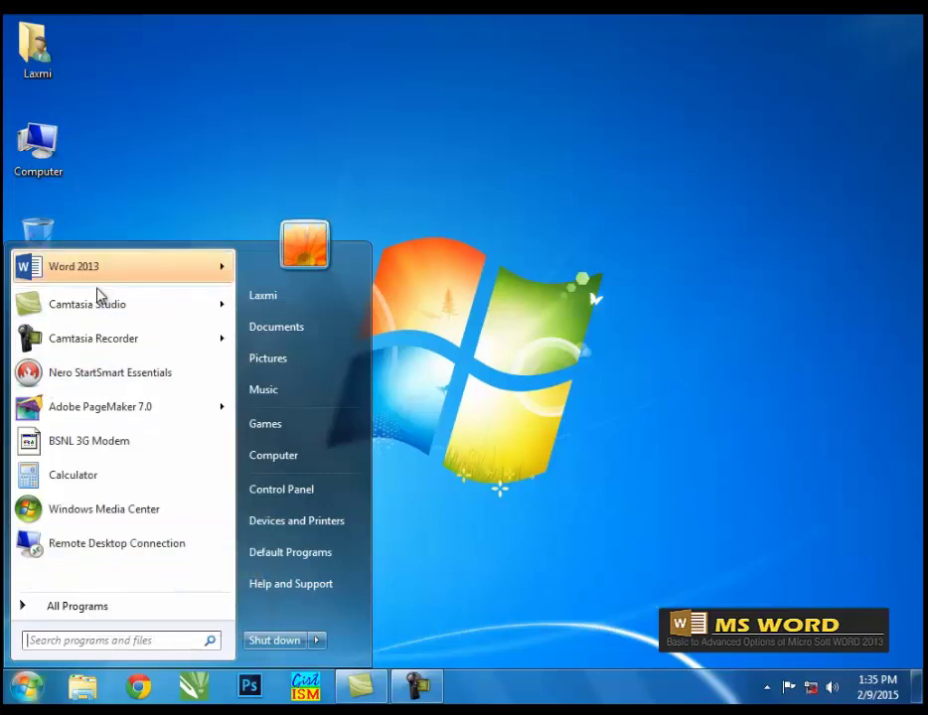
mouse_move(114, 239)
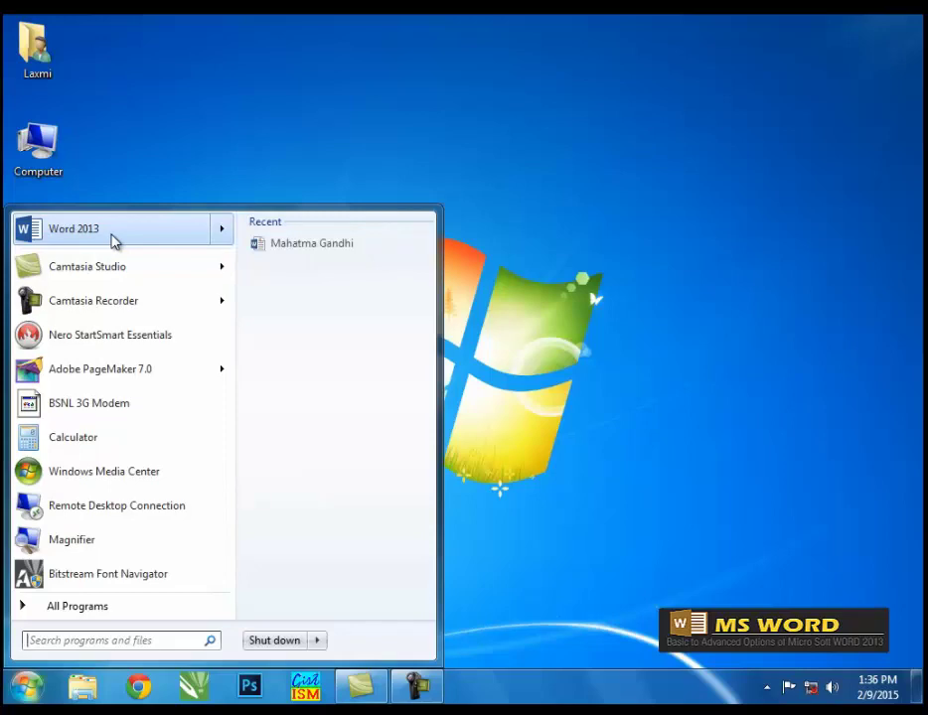
left_click(114, 239)
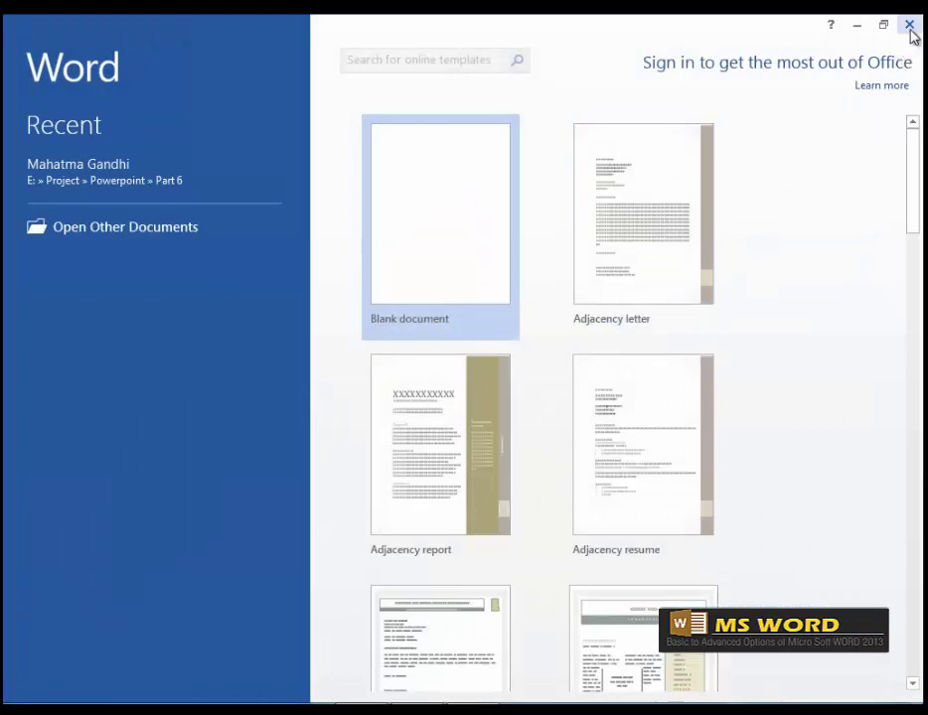
left_click(909, 28)
Unpin Word 2013 from the Start menu.
key("super")
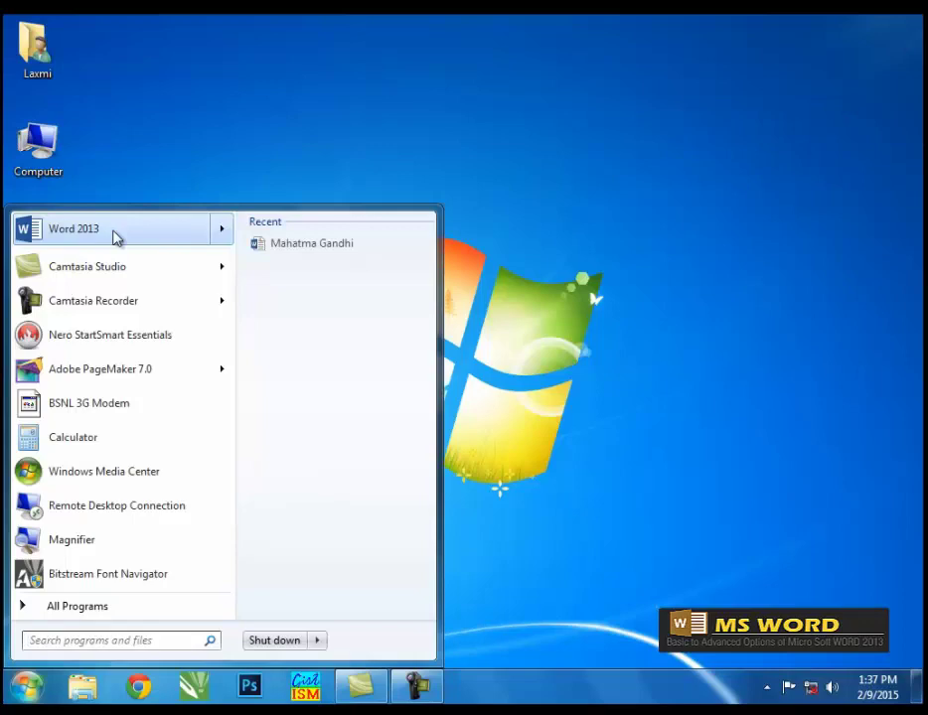
right_click(115, 237)
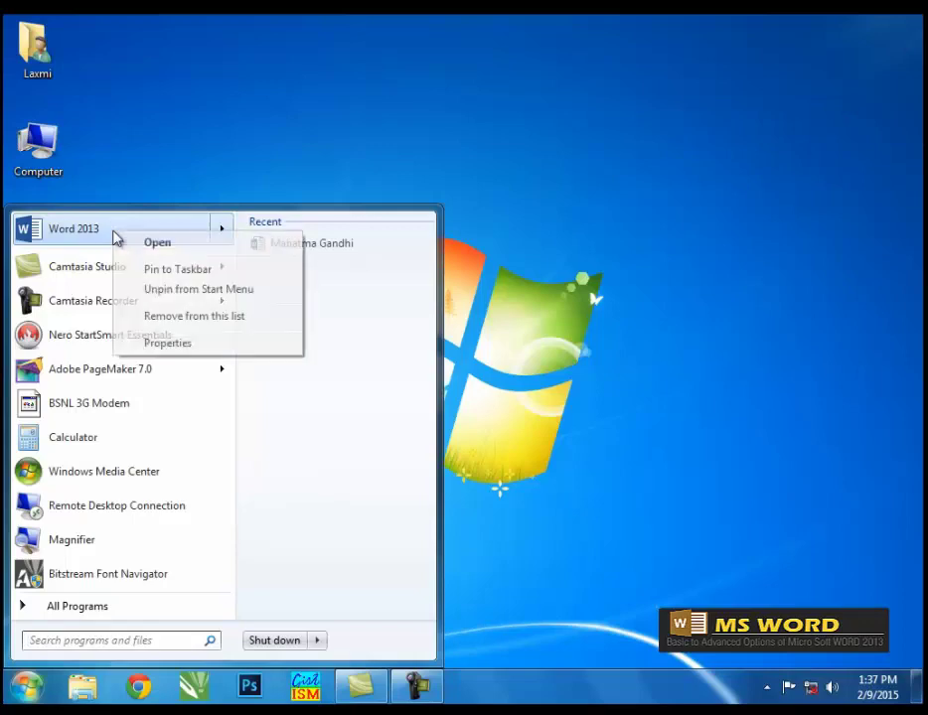
left_click(223, 318)
mouse_move(132, 298)
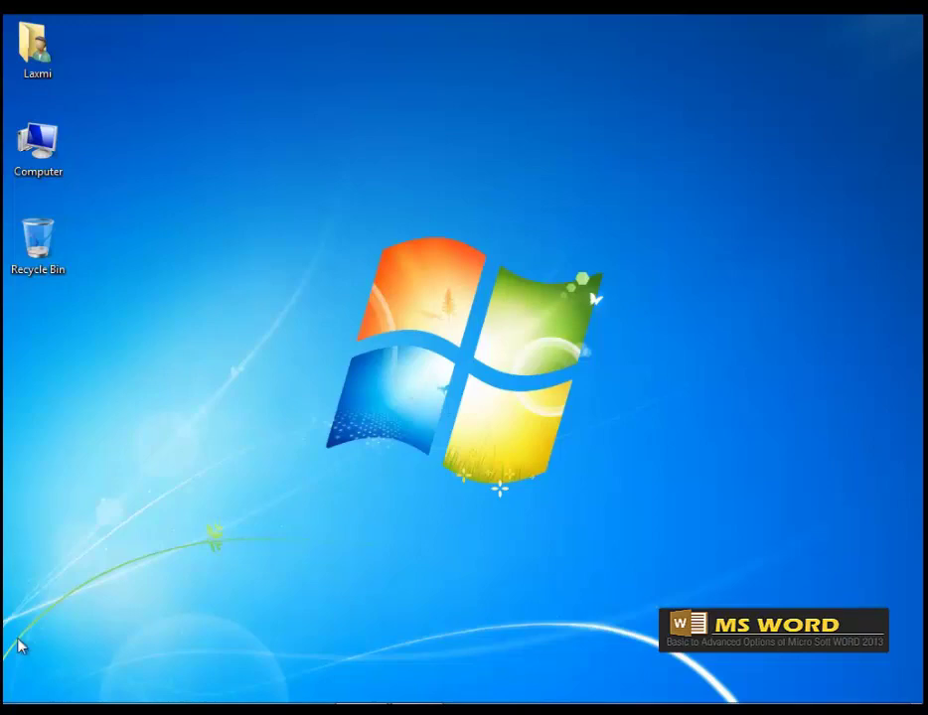
Send Word 2013 from All Programs > Microsoft Office 2013 to the desktop as a shortcut.
left_click(27, 685)
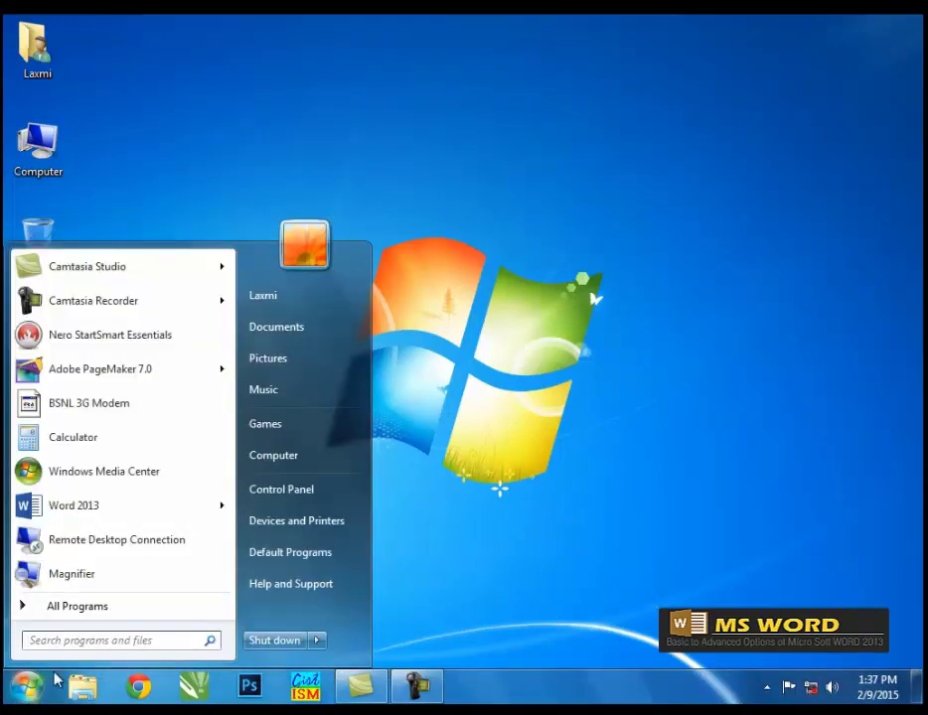
left_click(91, 614)
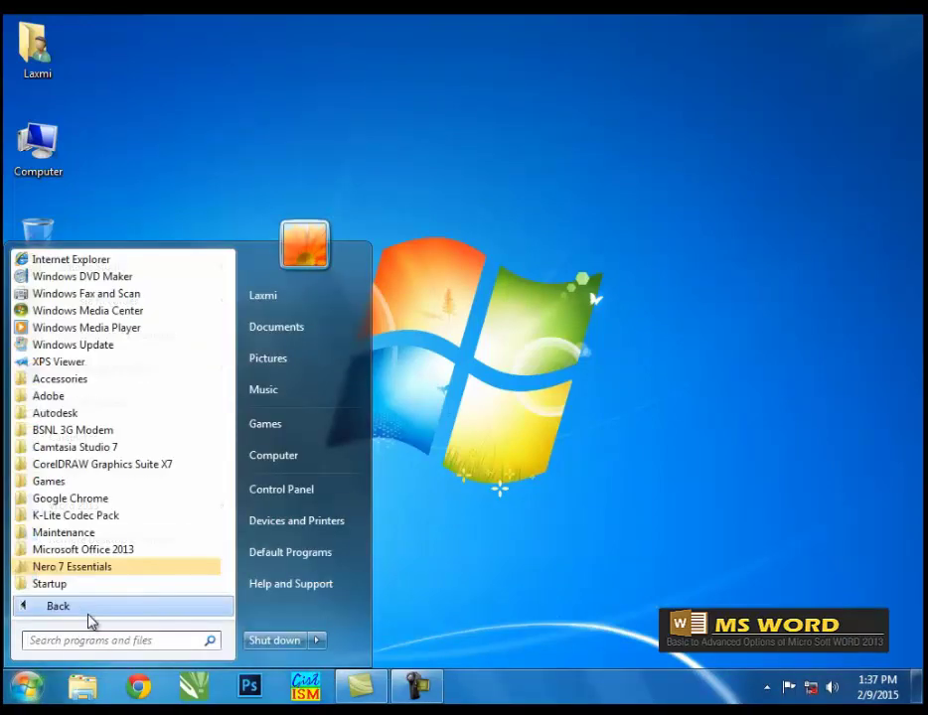
left_click(95, 552)
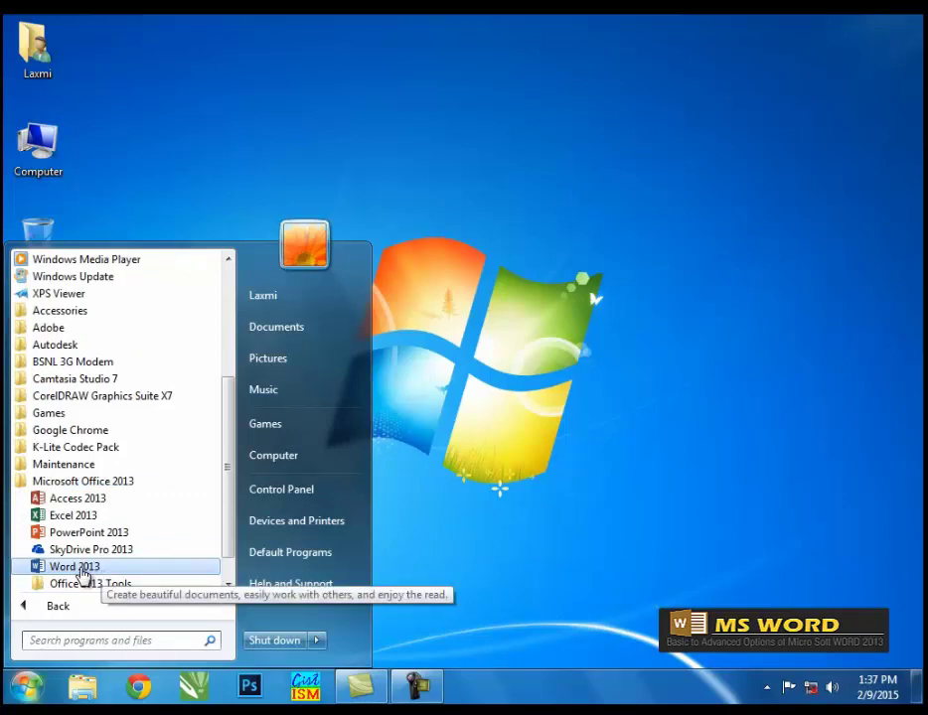
right_click(82, 573)
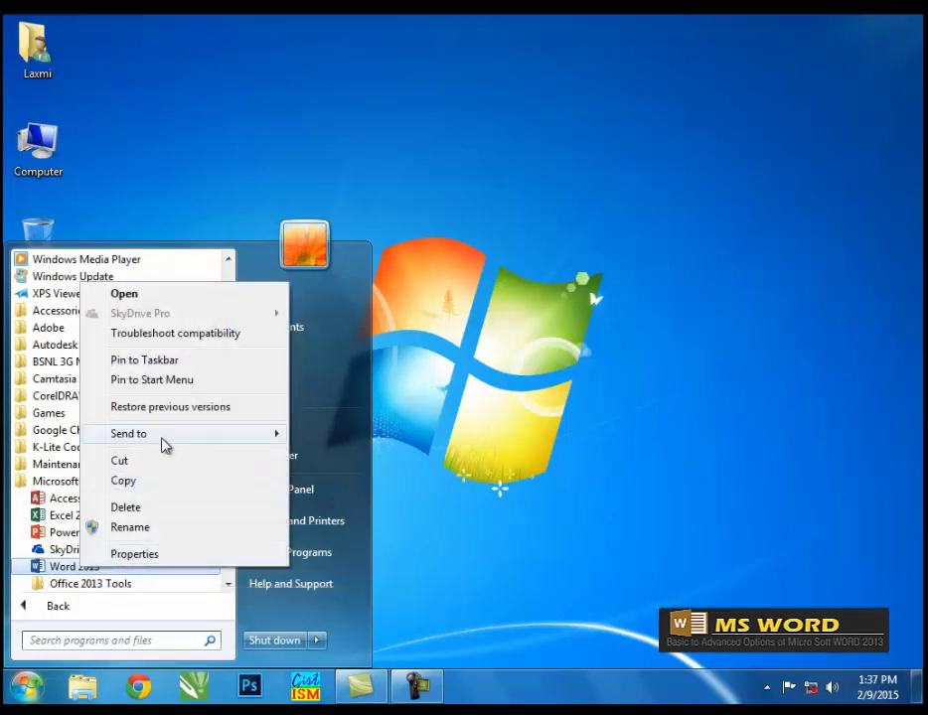
mouse_move(167, 446)
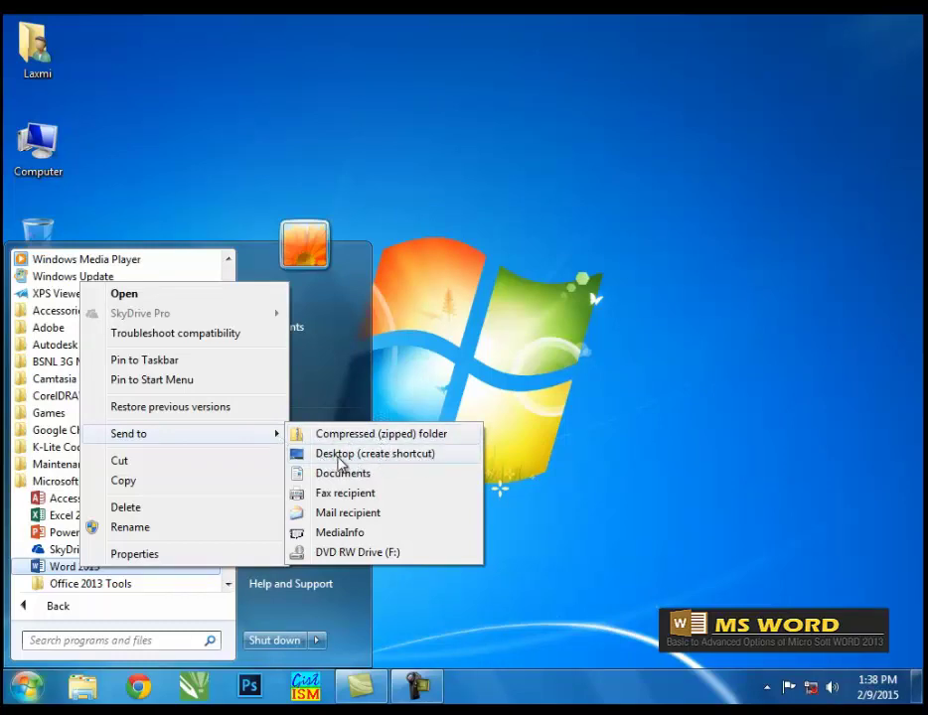
left_click(341, 464)
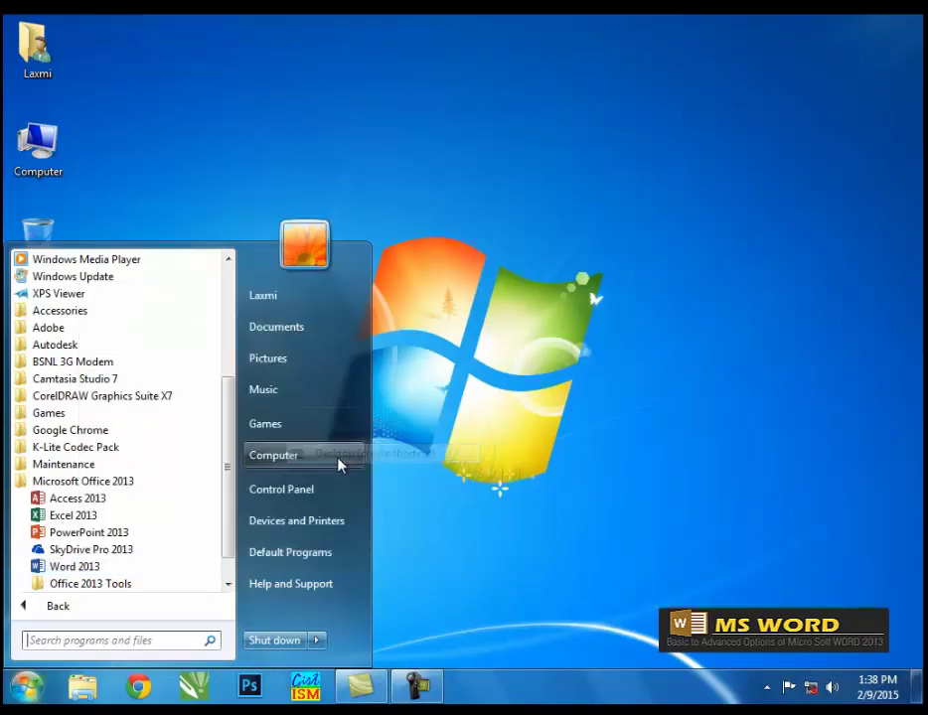
left_click(541, 400)
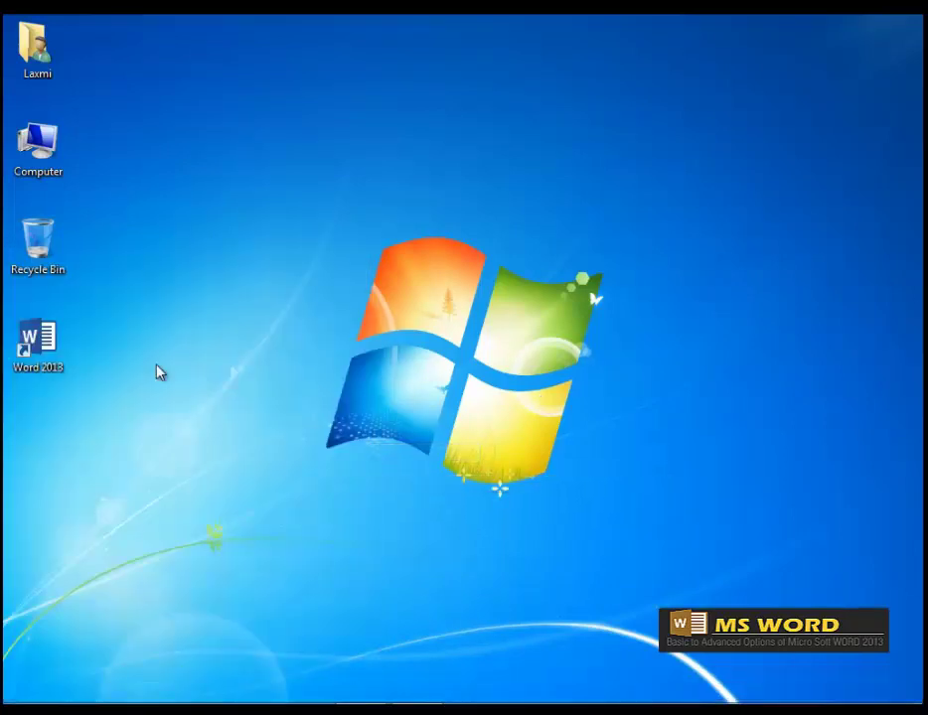
Launch Word 2013 from the new desktop shortcut, then close its start screen.
left_click(52, 352)
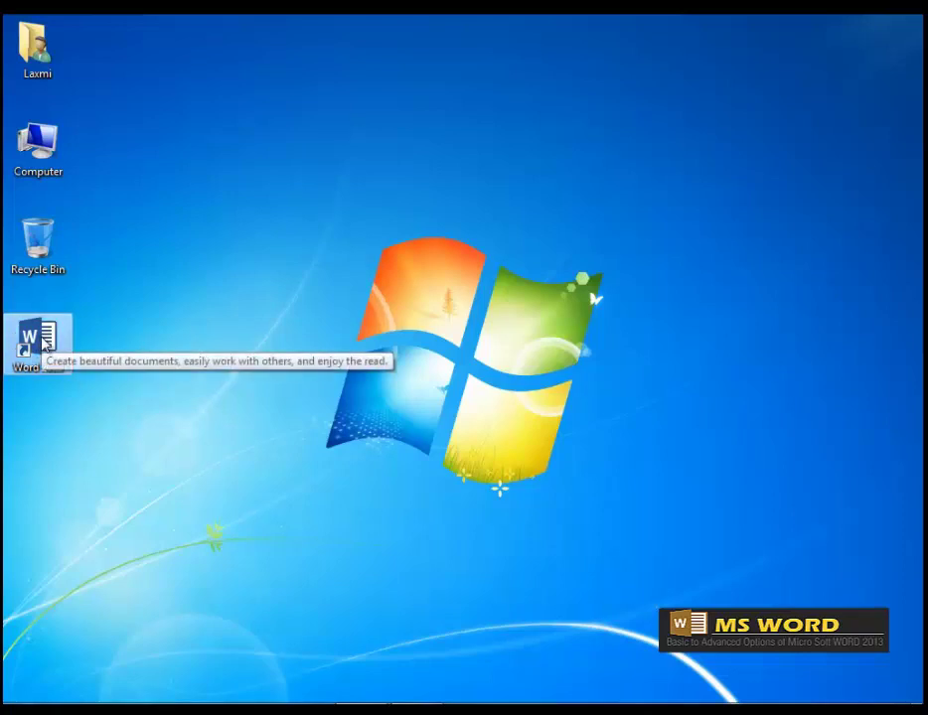
double_click(44, 342)
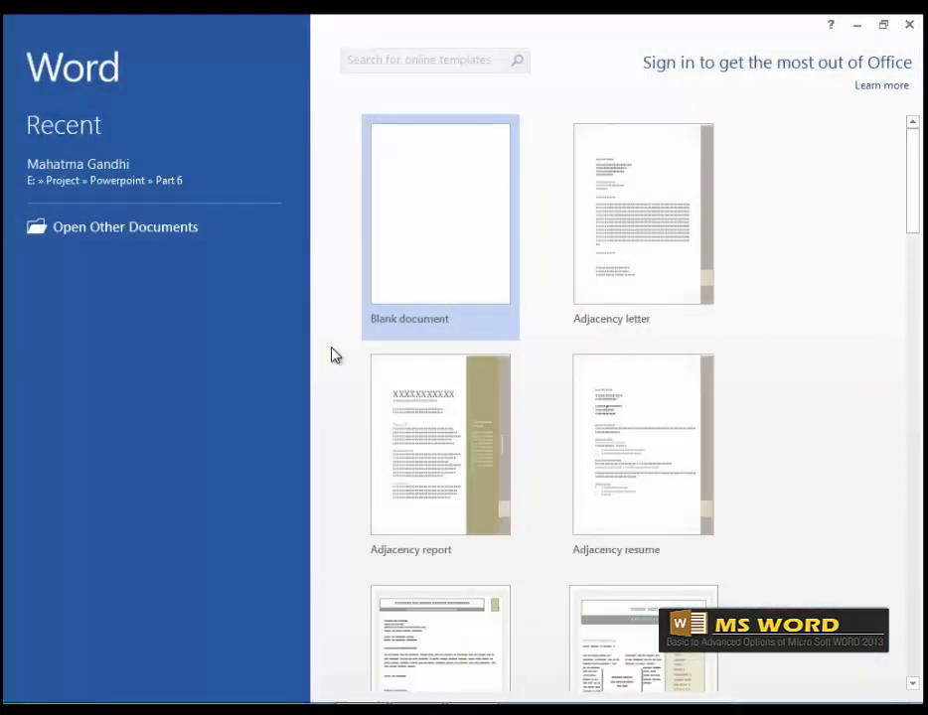
left_click(908, 25)
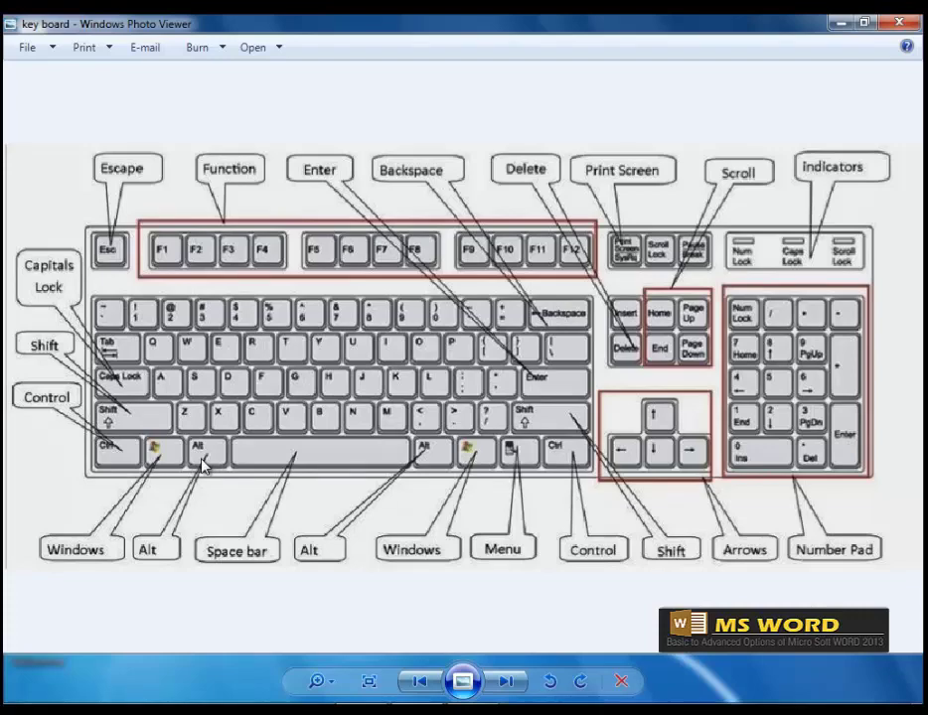
Advance Photo Viewer from the keyboard diagram to the labelled Mouse picture.
scroll(202, 467, "down", 1)
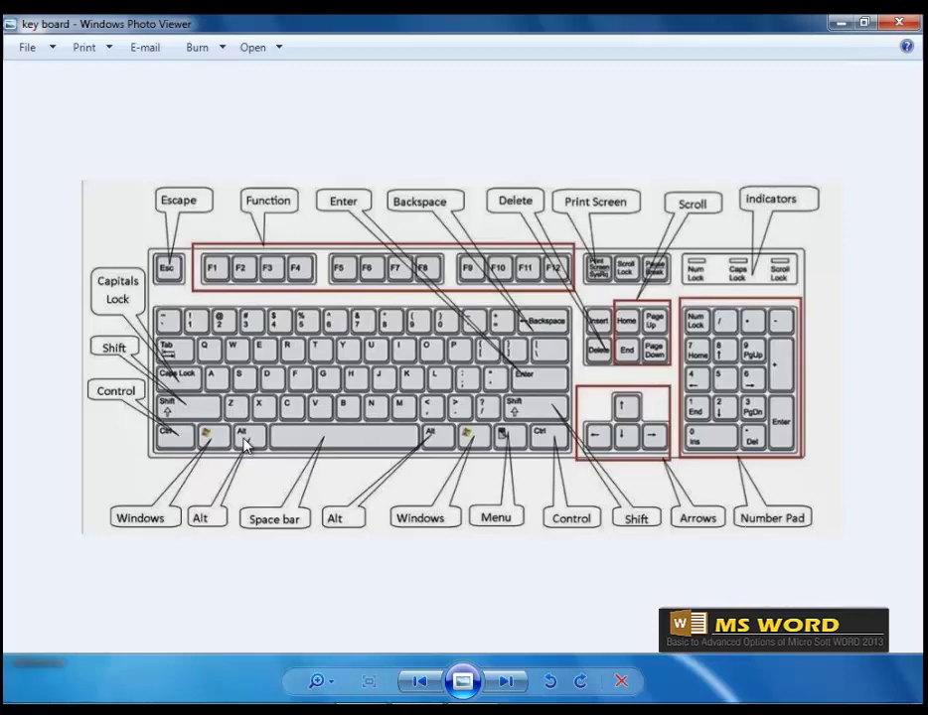
left_click(512, 687)
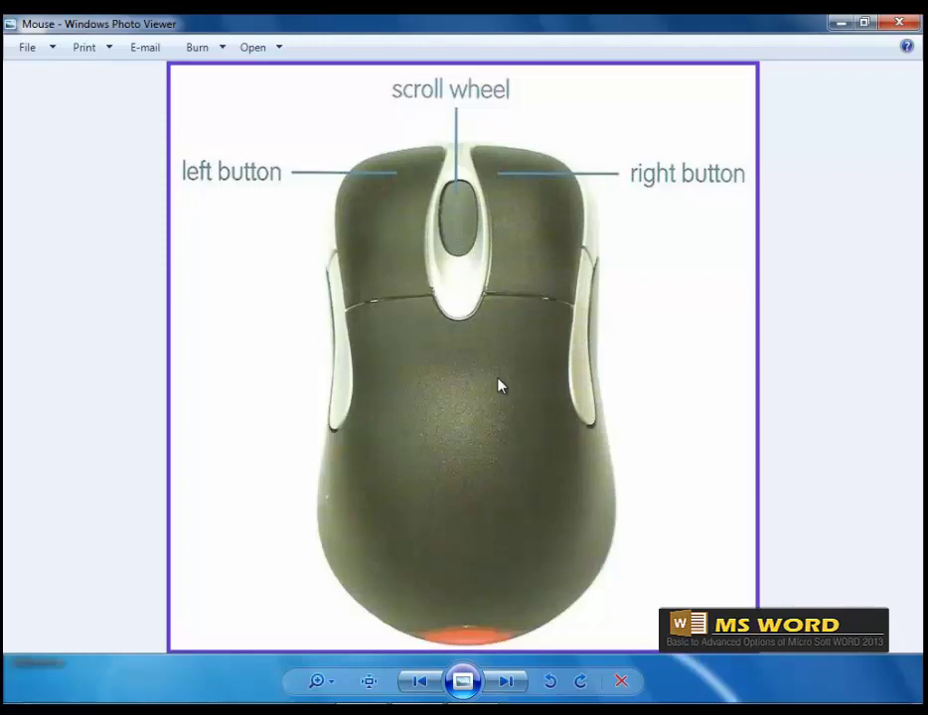
View the Ball mouse and optical mouse photos, then close Photo Viewer with Alt+F4.
left_click(505, 681)
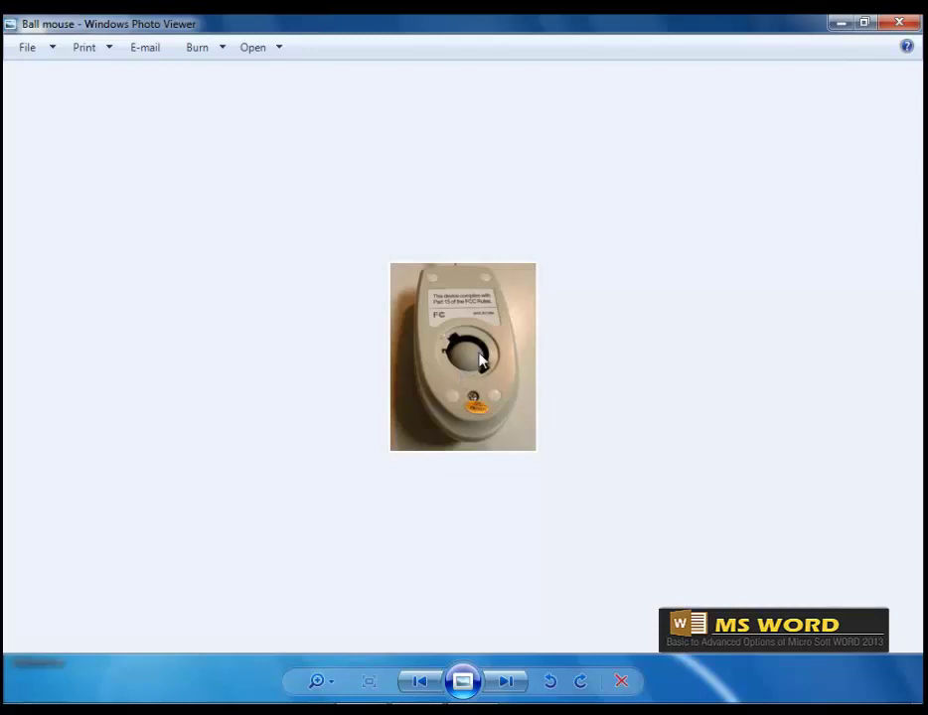
key("Right")
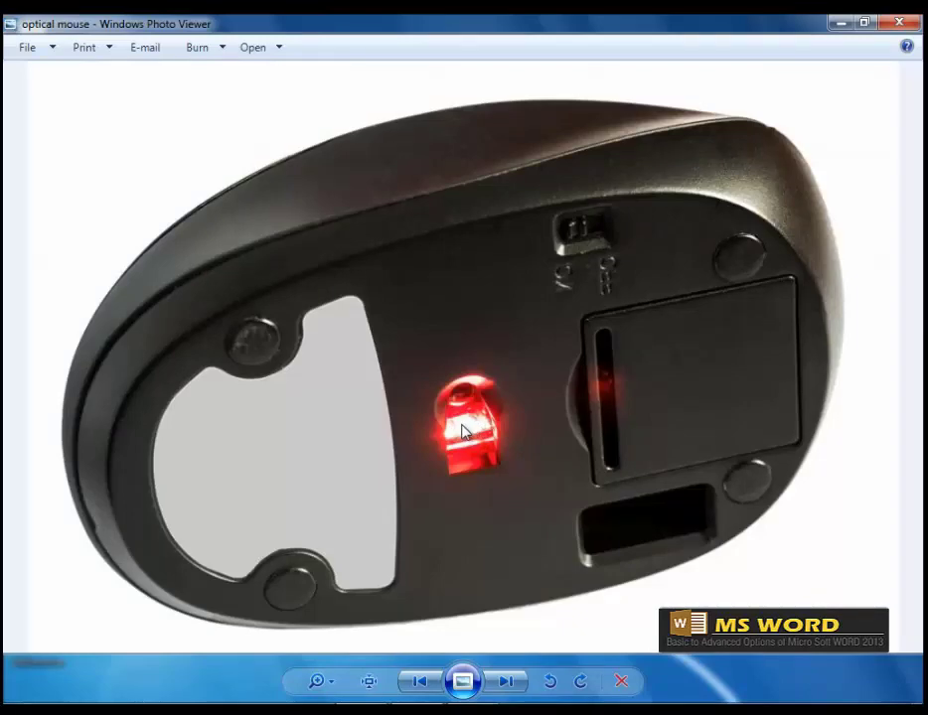
mouse_move(465, 685)
key("alt+F4")
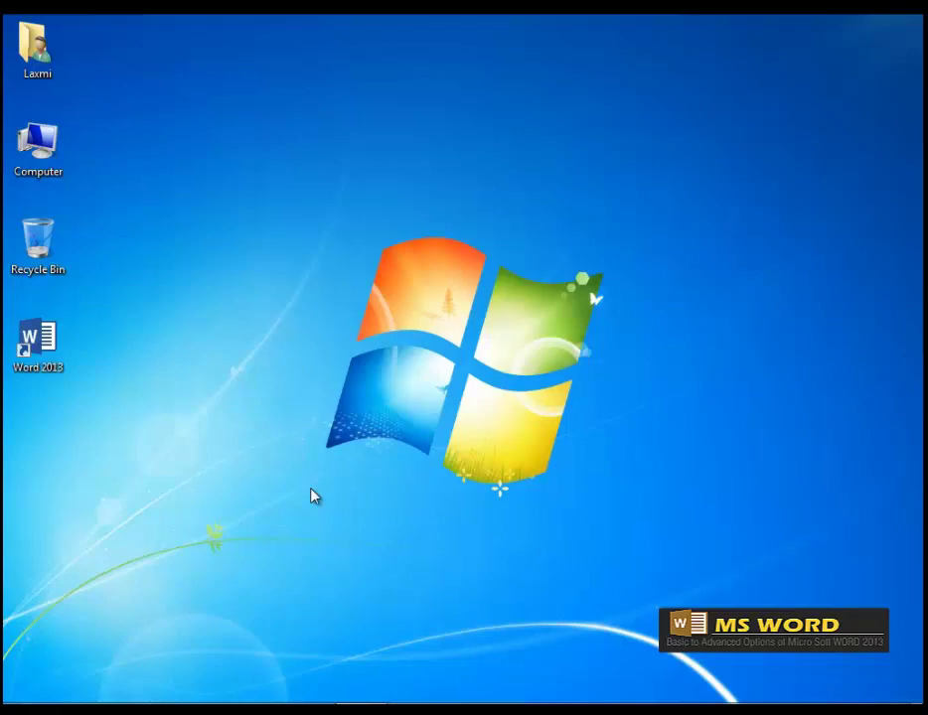
Start Word 2013 from its desktop shortcut to reach the template start screen.
double_click(47, 343)
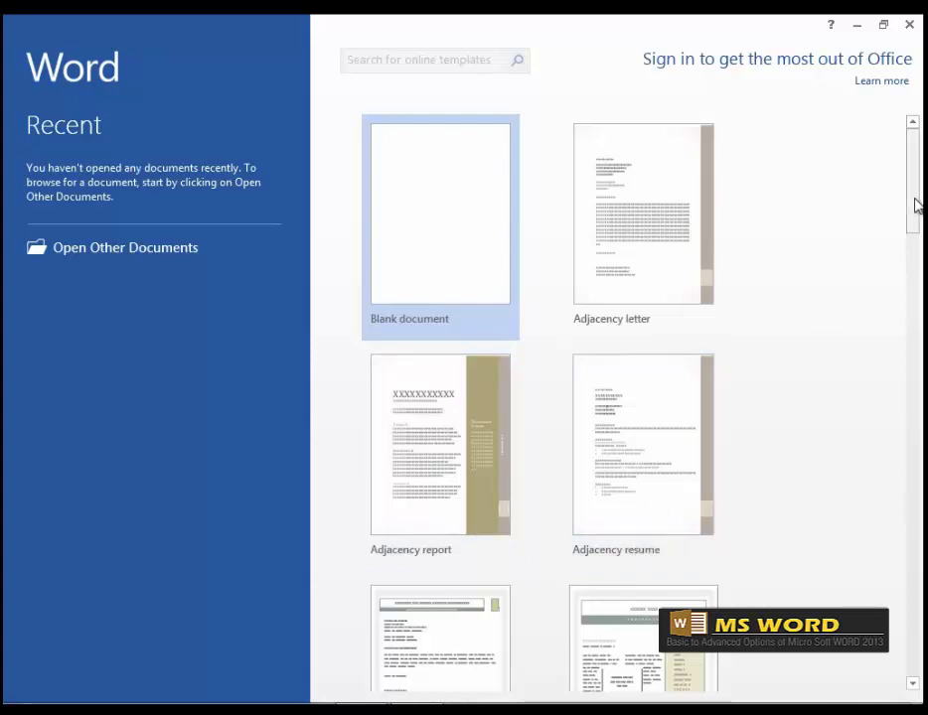
Browse the template gallery, then create a new blank document, Document1.
left_click_drag(916, 205, 920, 335)
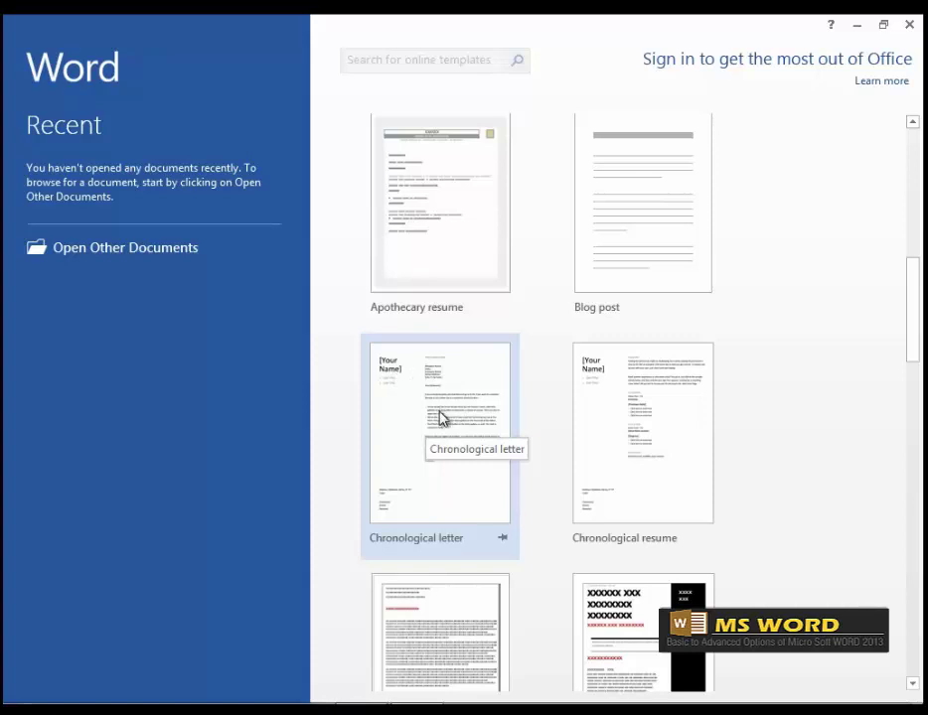
left_click_drag(915, 333, 918, 456)
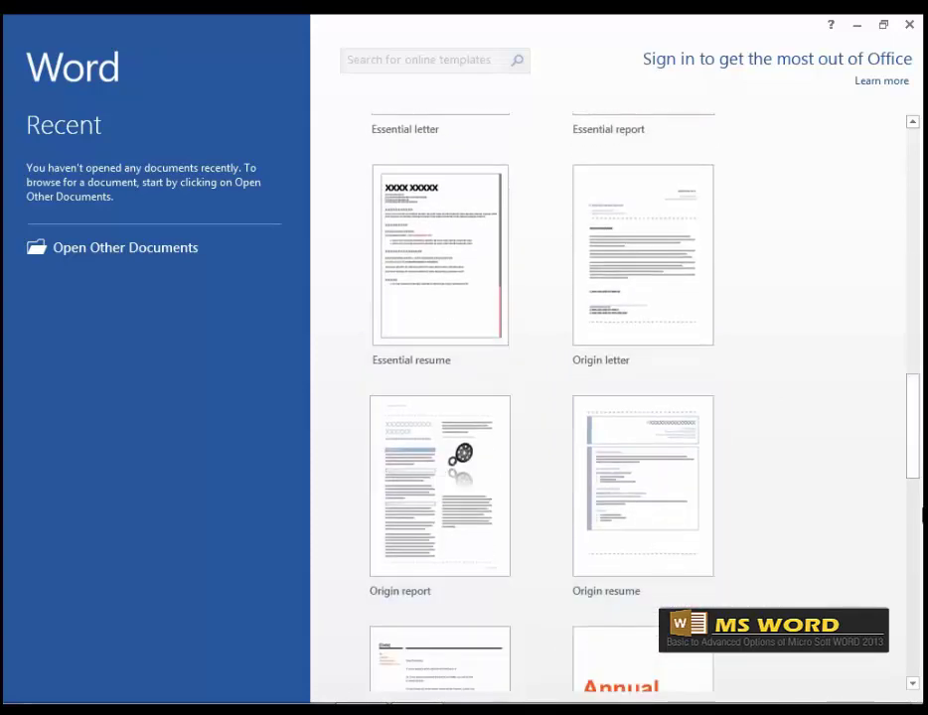
left_click_drag(915, 456, 915, 168)
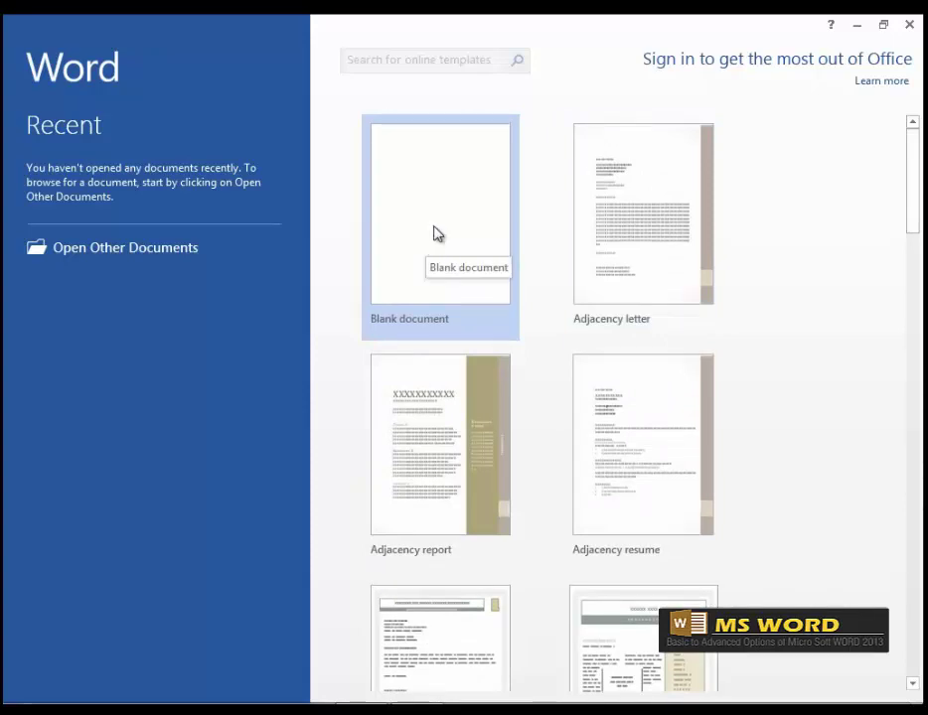
left_click(432, 236)
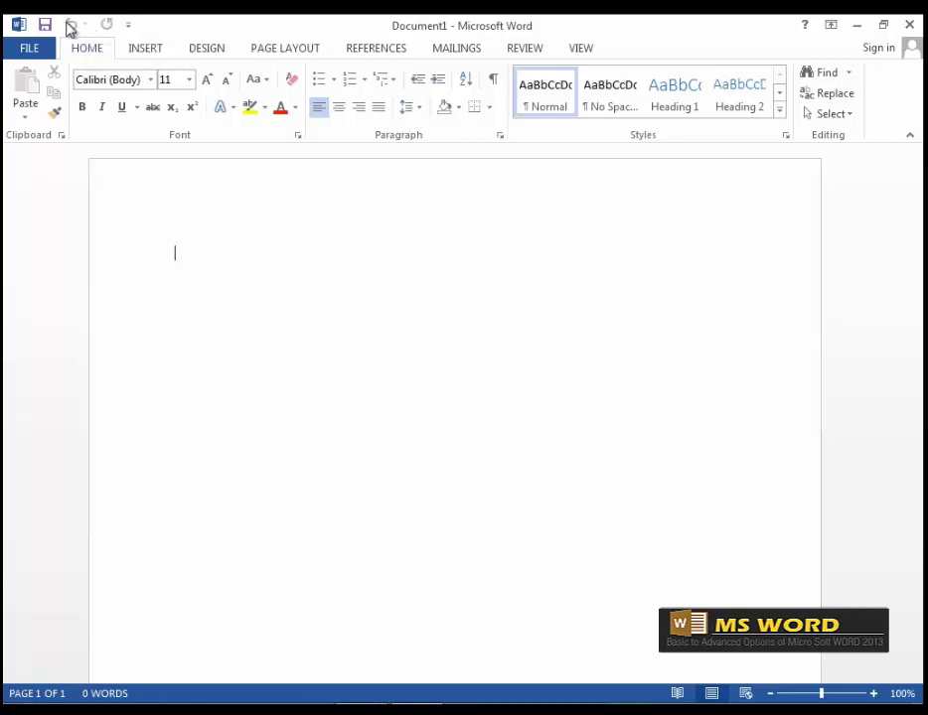
Show the Customize Quick Access Toolbar menu with Save, Undo and Redo ticked.
left_click(129, 23)
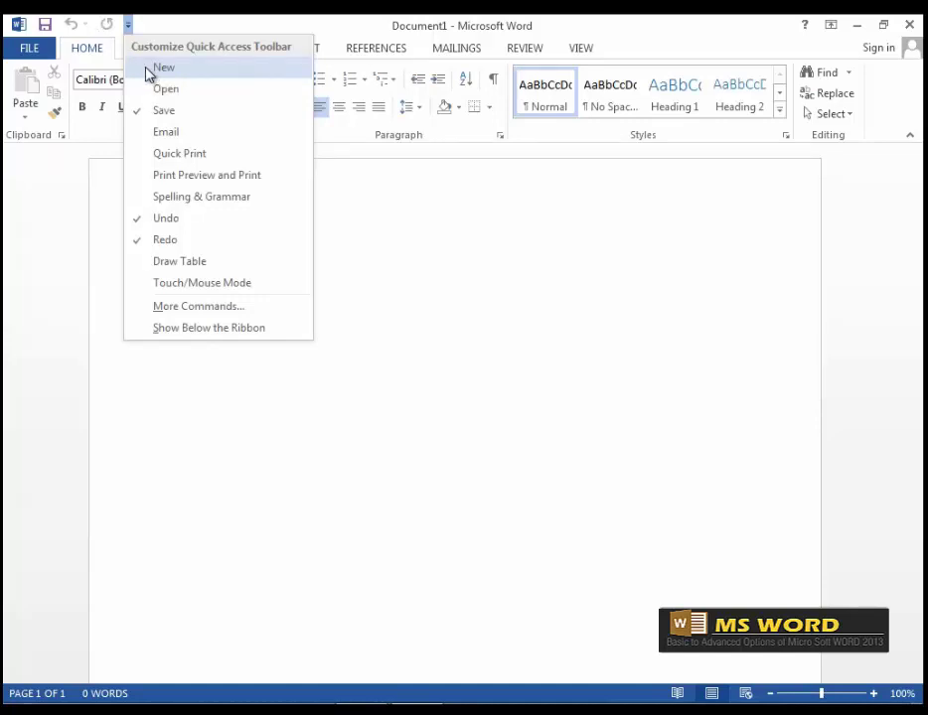
Add New to the Quick Access Toolbar beside Save, Undo and Redo, checking the FILE page.
left_click(161, 70)
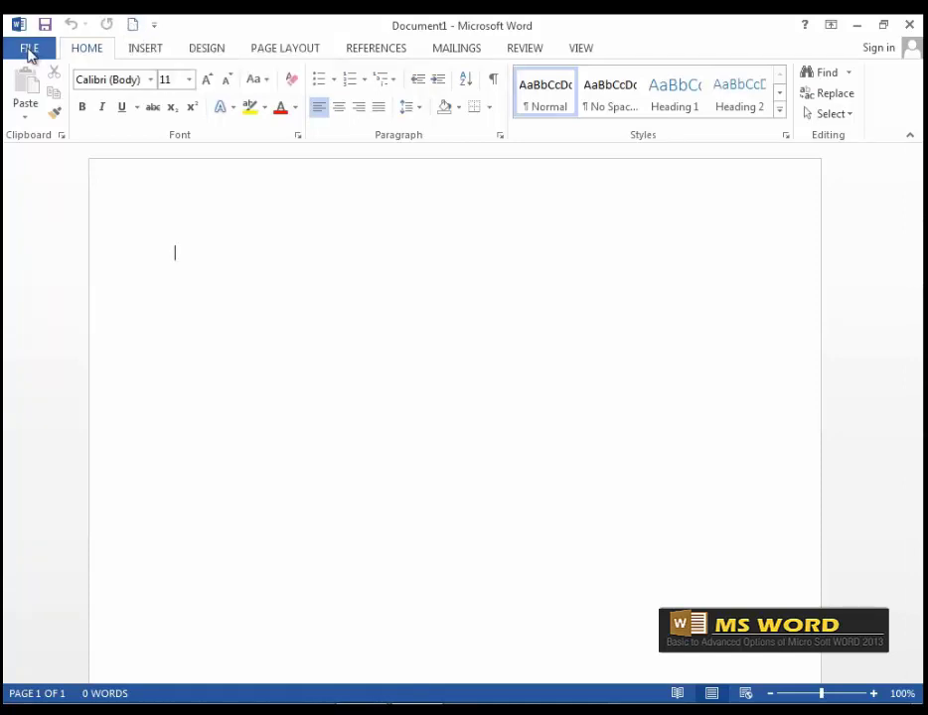
left_click(29, 49)
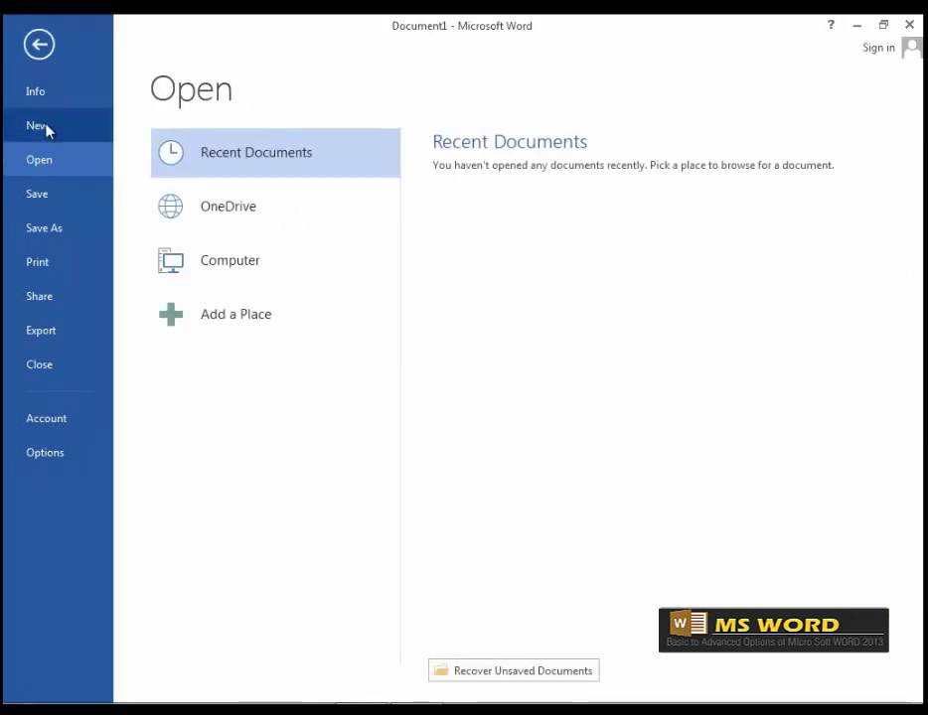
left_click(39, 45)
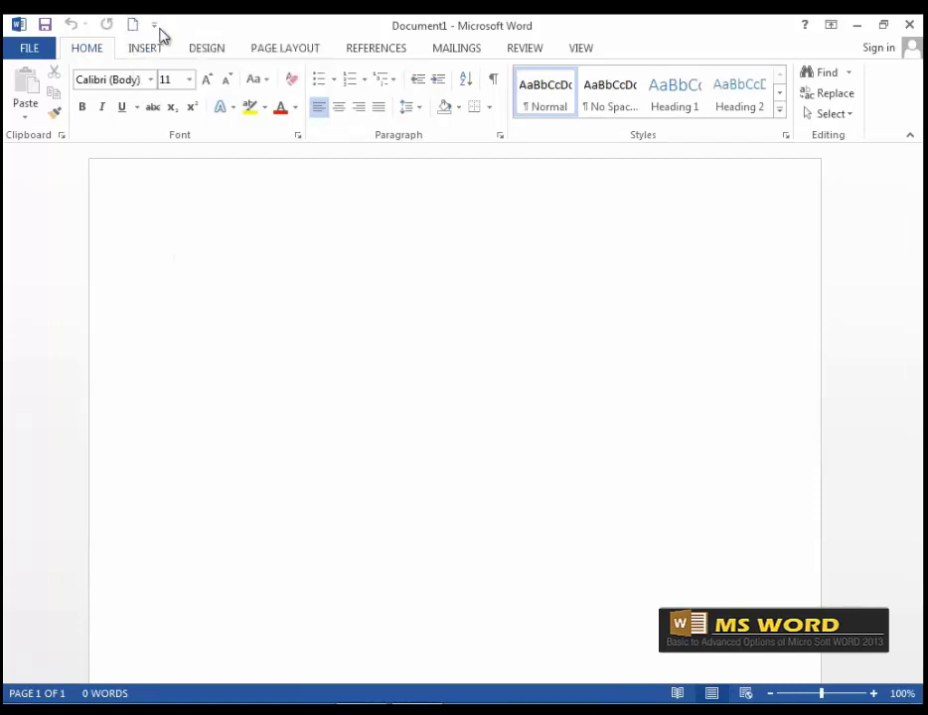
left_click(154, 24)
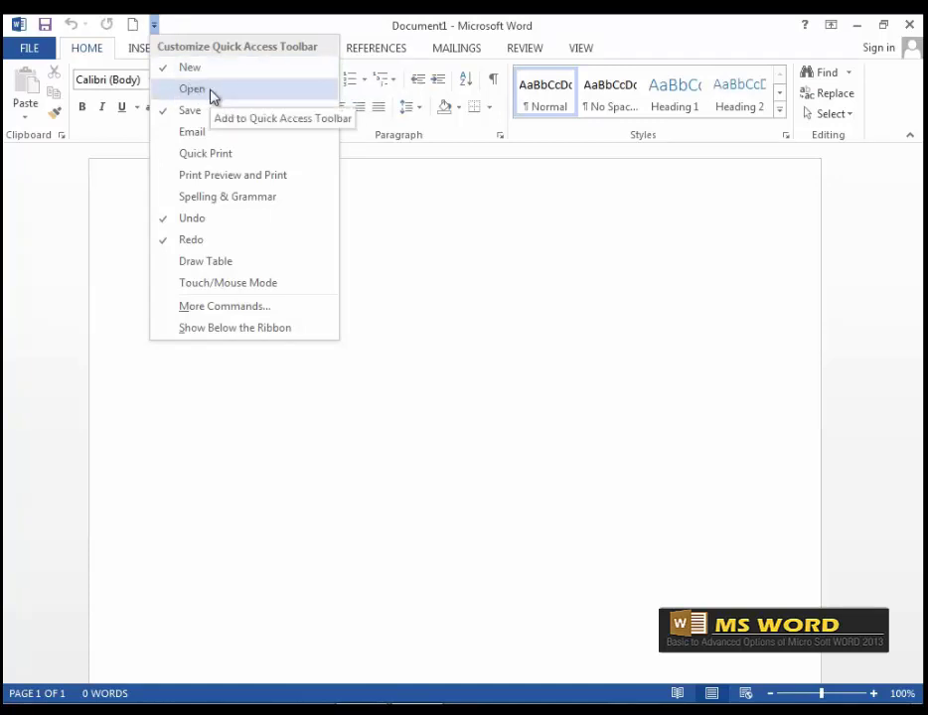
left_click(29, 47)
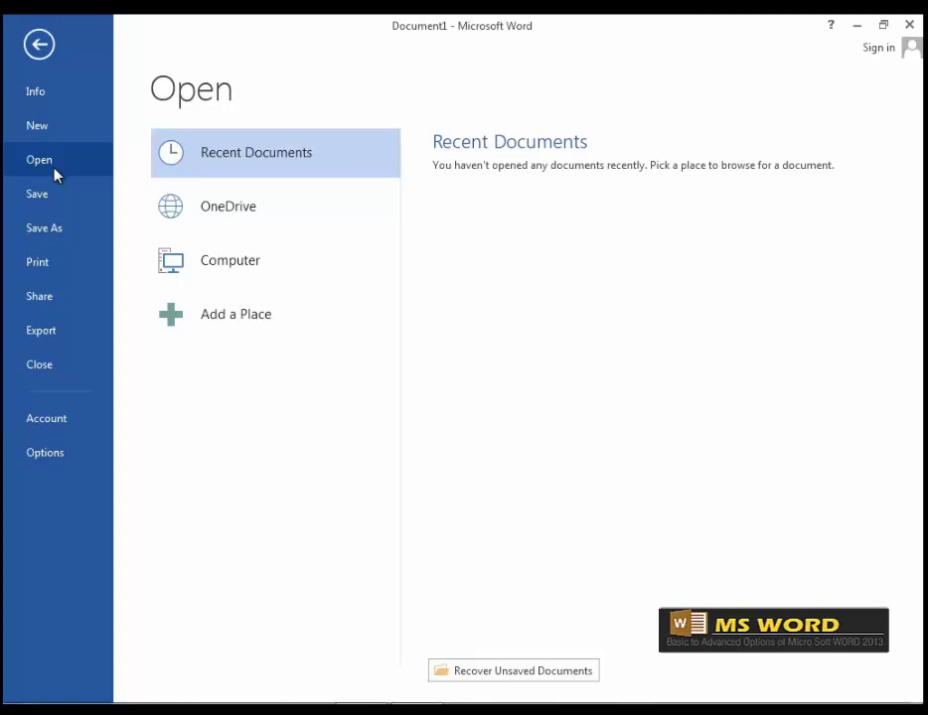
left_click(44, 47)
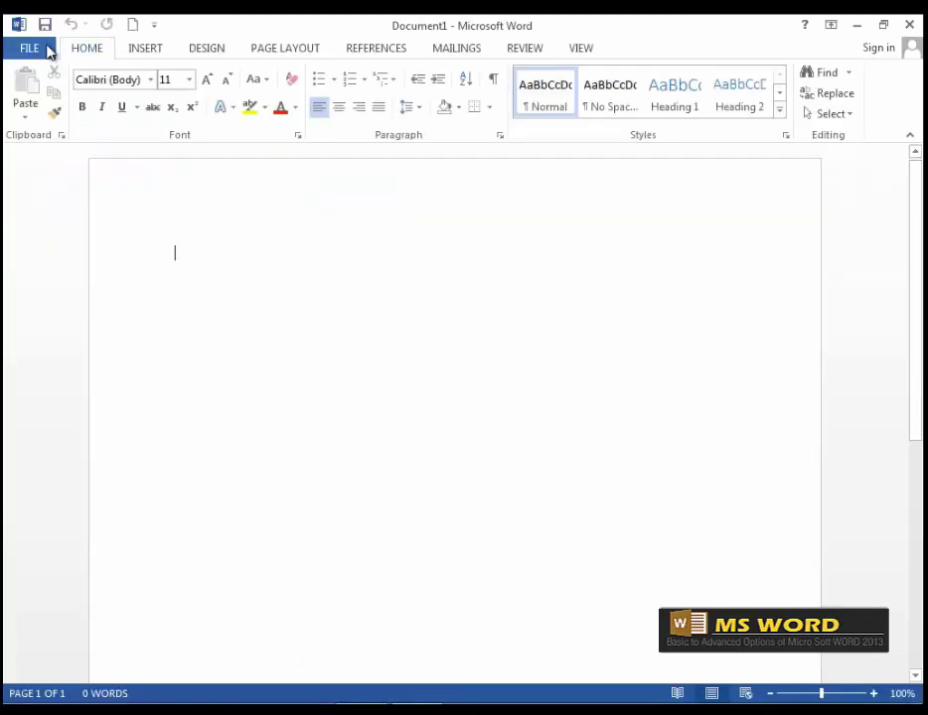
left_click(154, 25)
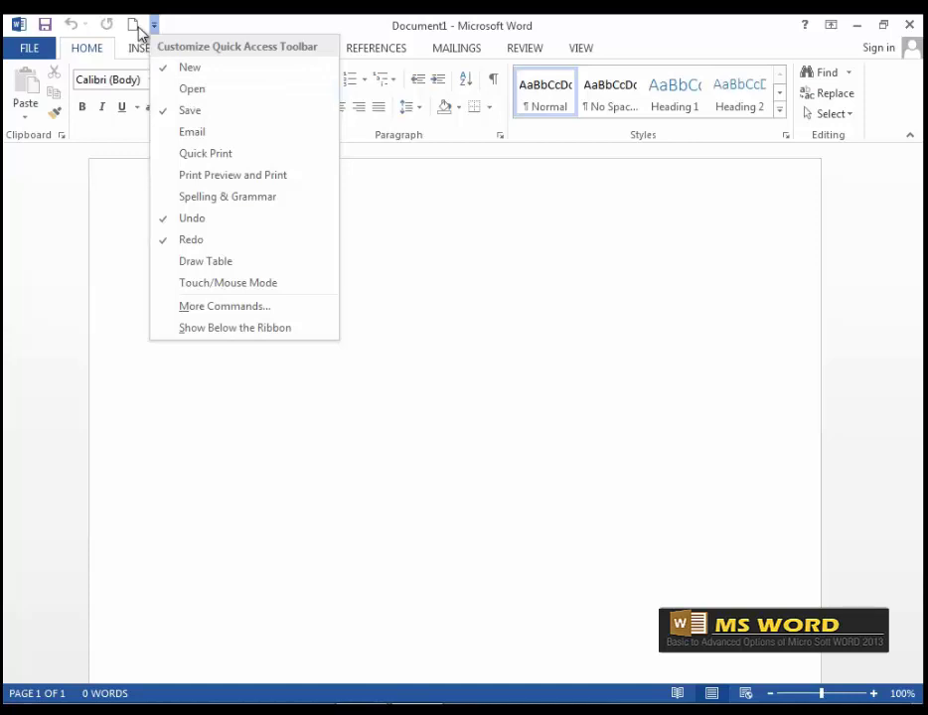
Add an Open shortcut, then remove the Undo shortcut and put it back.
left_click(198, 94)
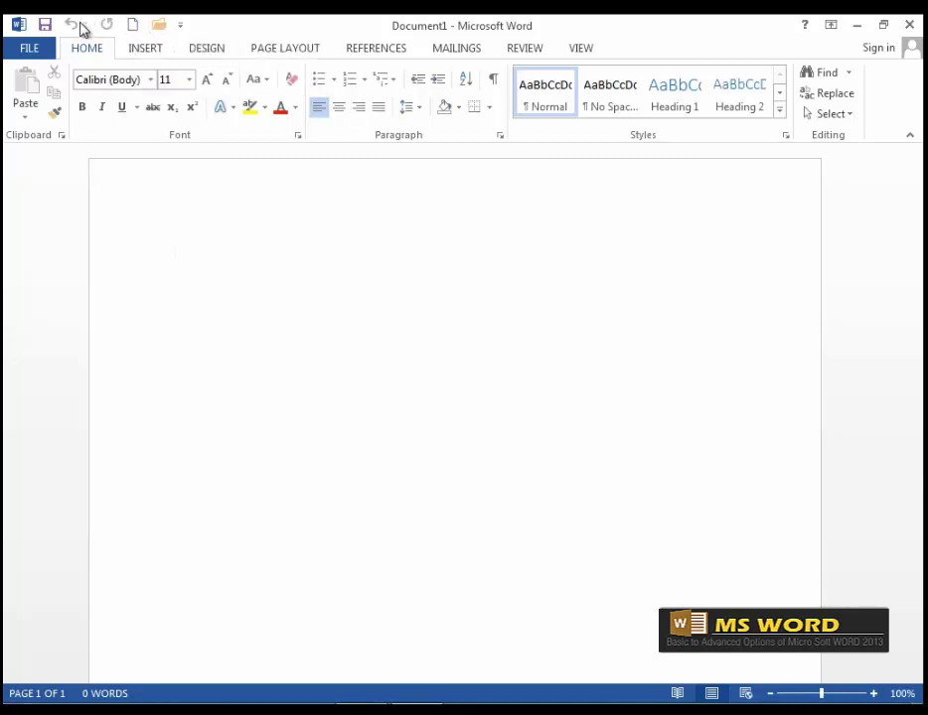
left_click(180, 25)
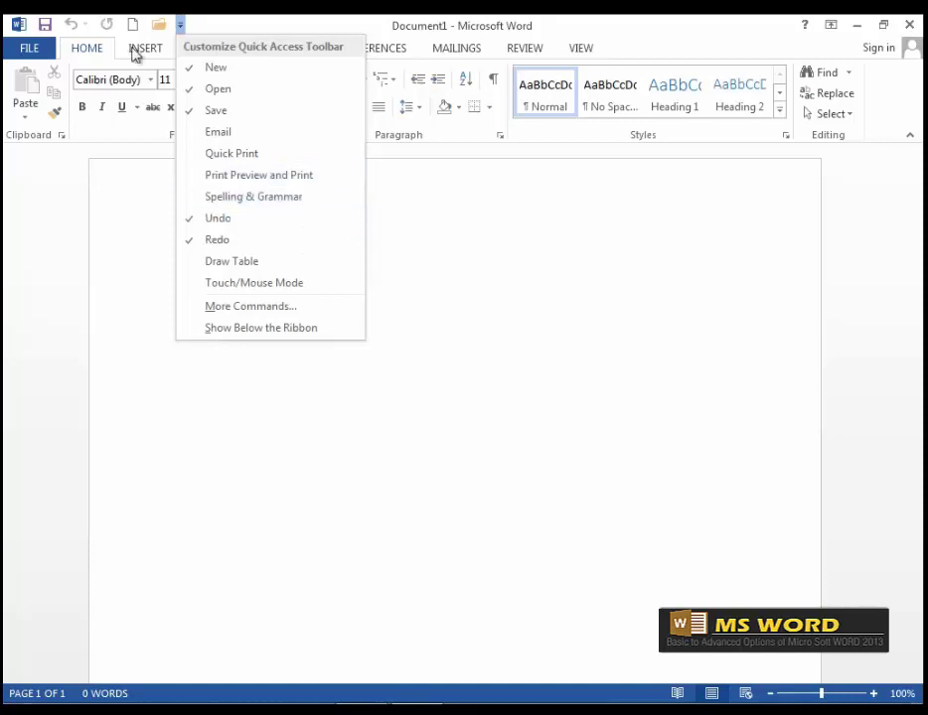
left_click(220, 220)
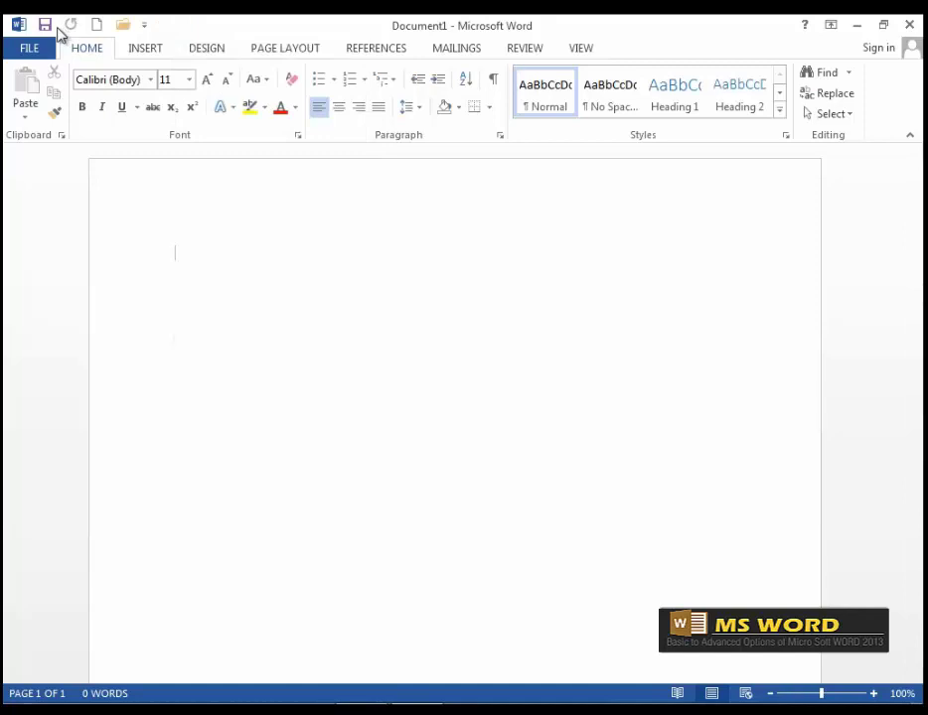
left_click(145, 26)
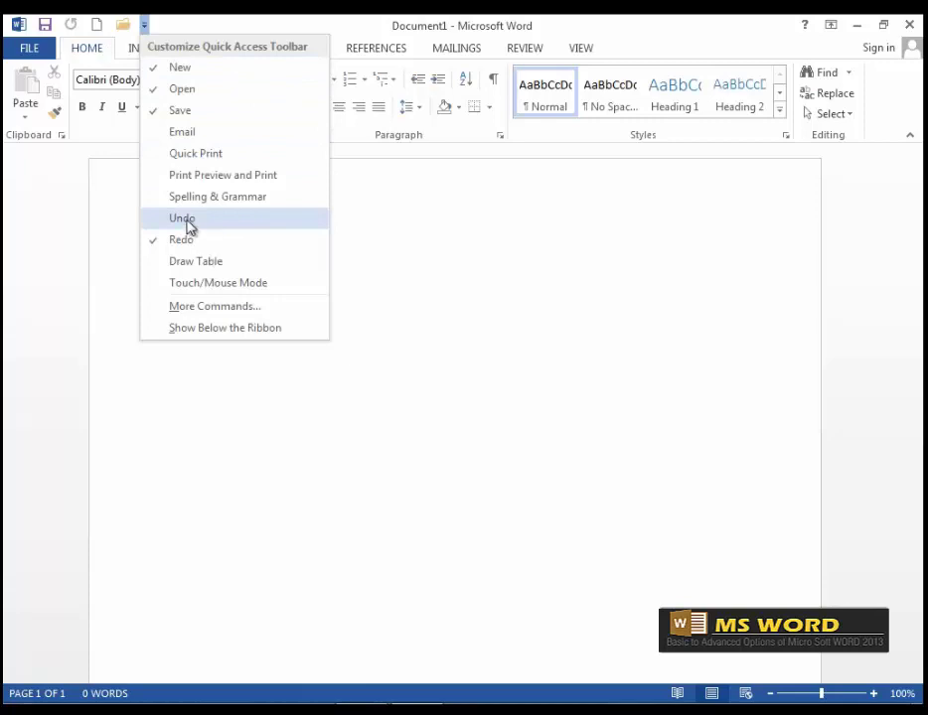
left_click(188, 219)
Remove the Open shortcut and bring up More Commands in Word Options.
left_click(180, 24)
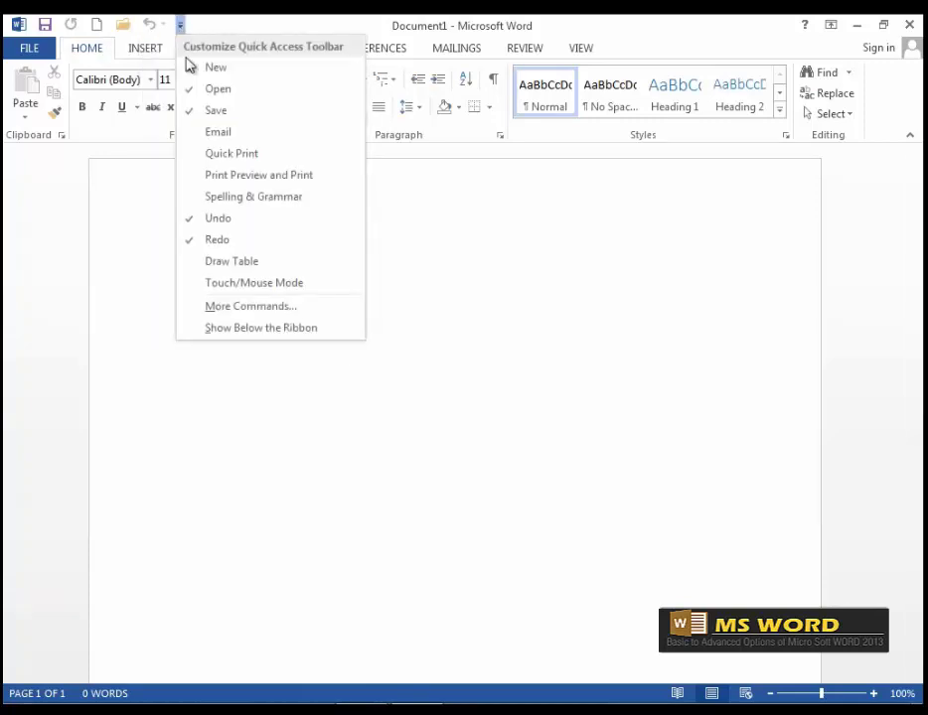
left_click(195, 91)
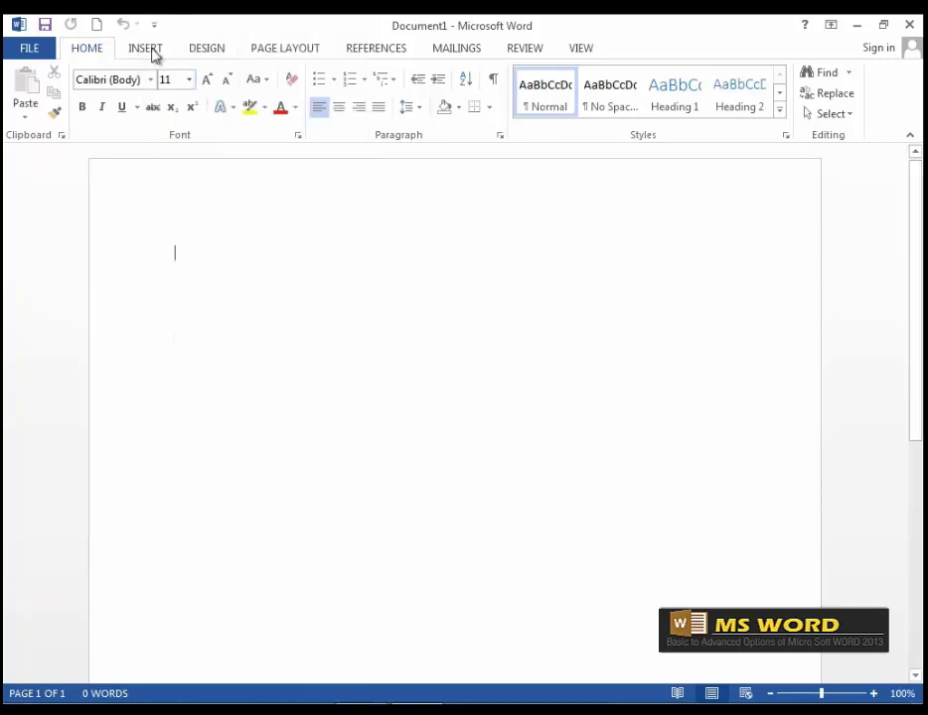
left_click(155, 26)
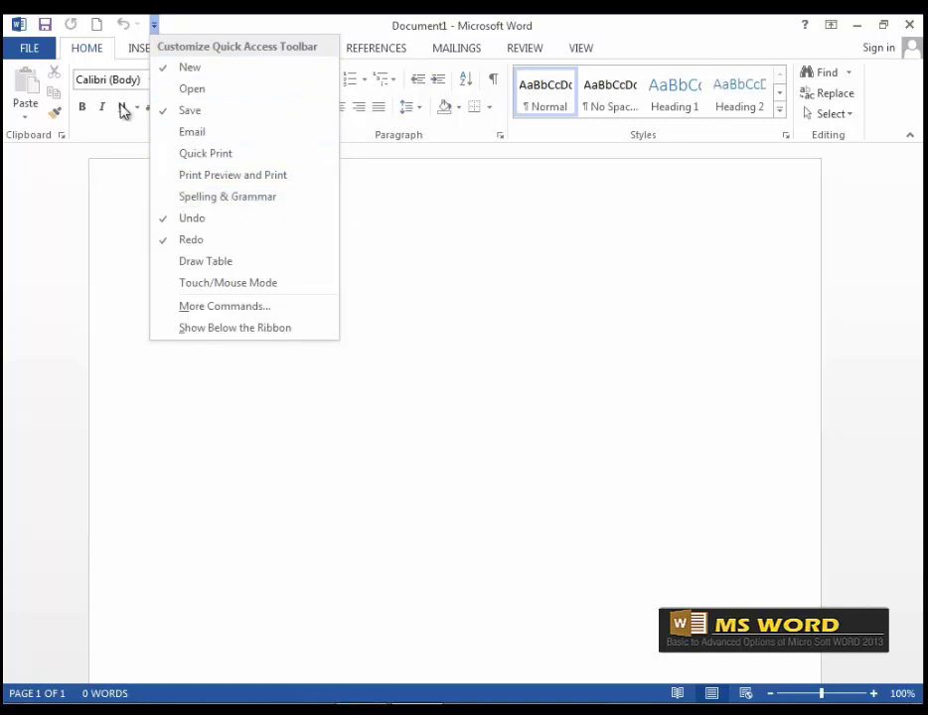
left_click(246, 310)
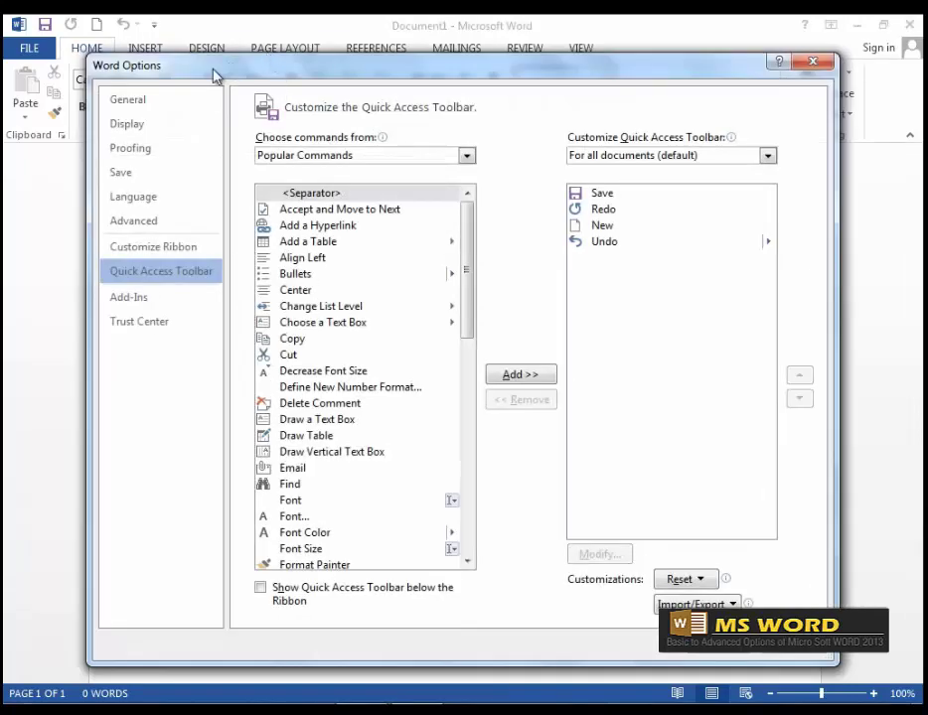
Browse the command lists, switching to All Commands and back to Popular Commands.
left_click_drag(209, 74, 206, 60)
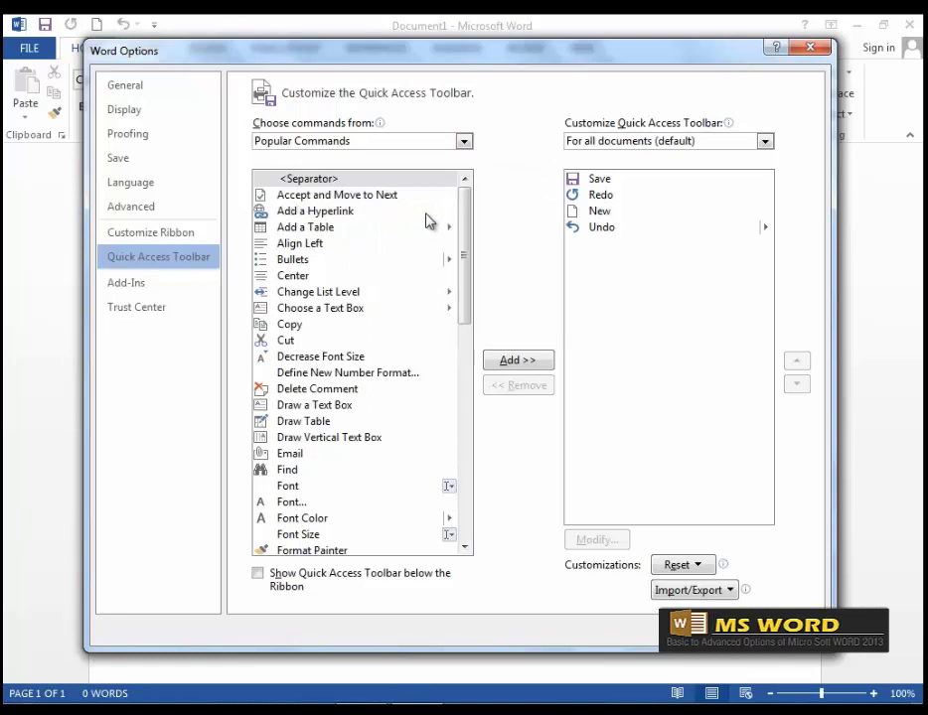
mouse_move(468, 235)
left_mouse_down()
mouse_move(464, 467)
mouse_move(479, 208)
left_mouse_up()
left_click(464, 145)
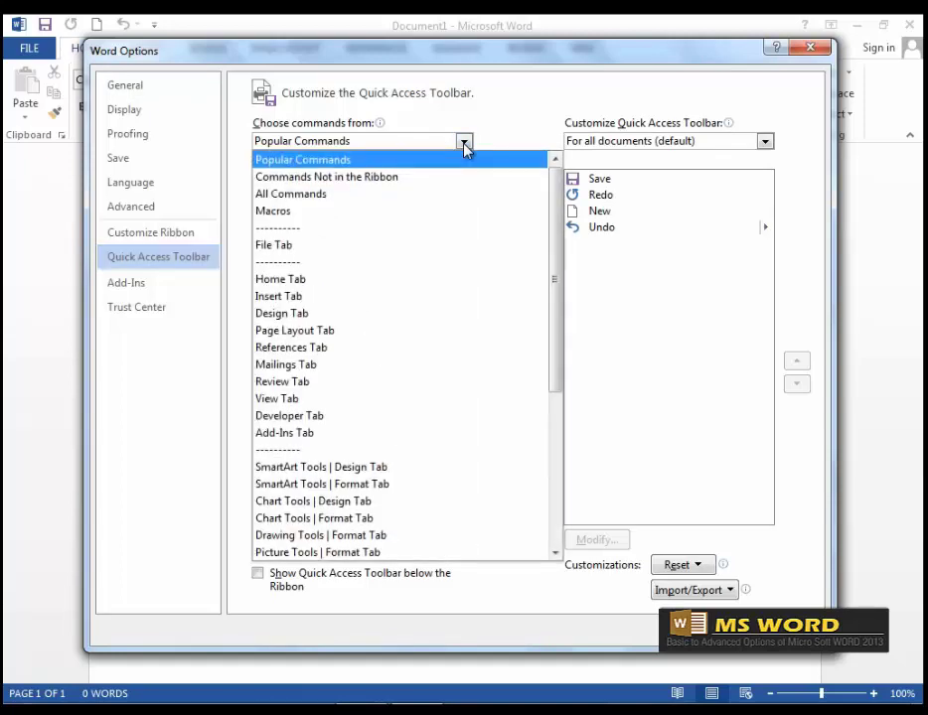
left_click(352, 195)
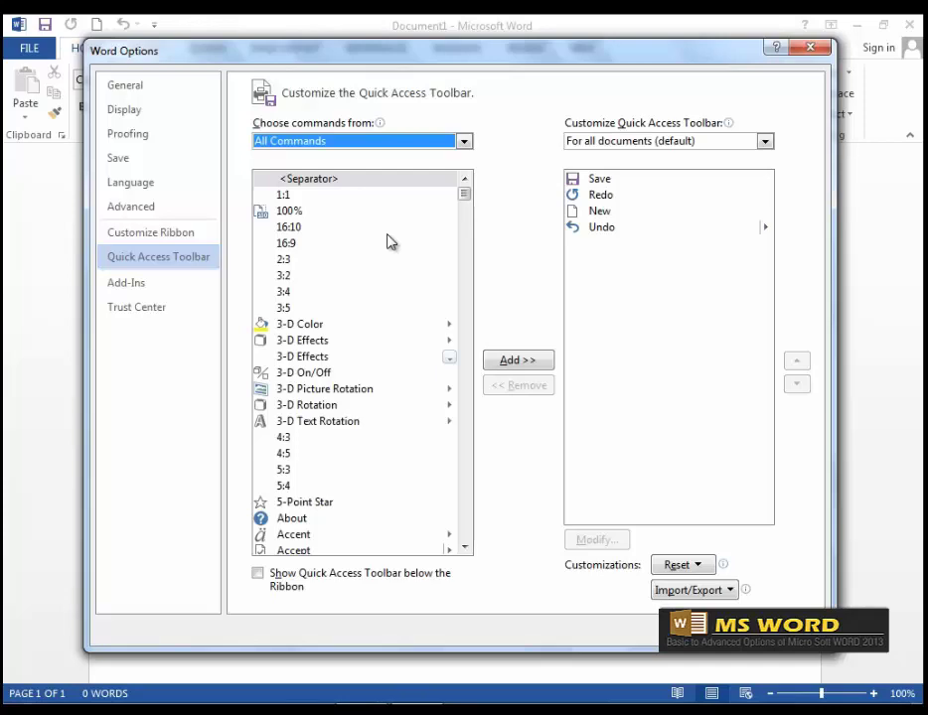
left_click(348, 141)
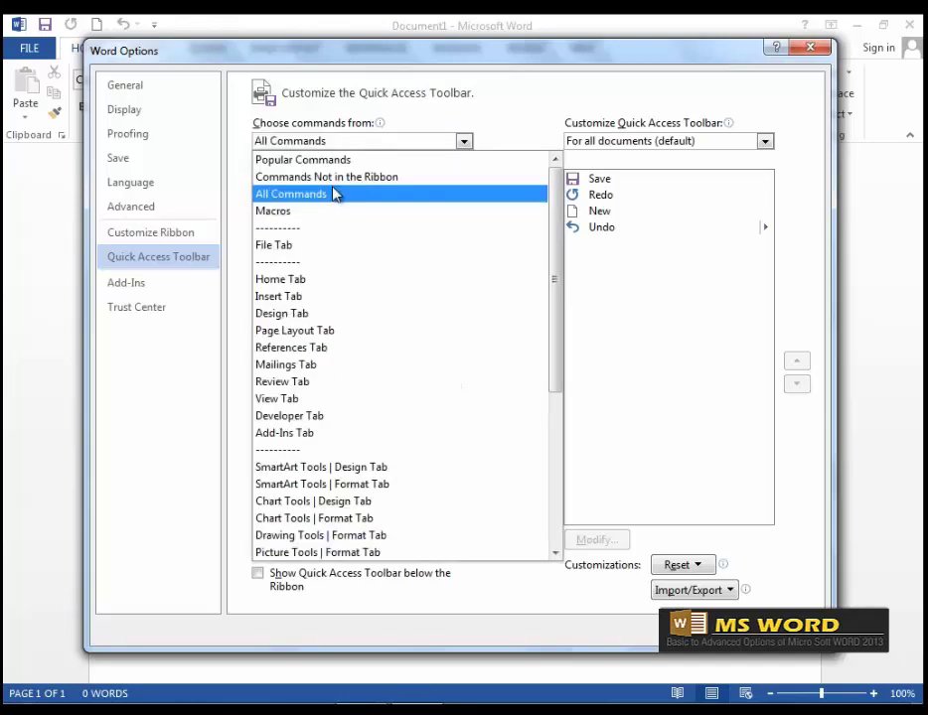
left_click(302, 163)
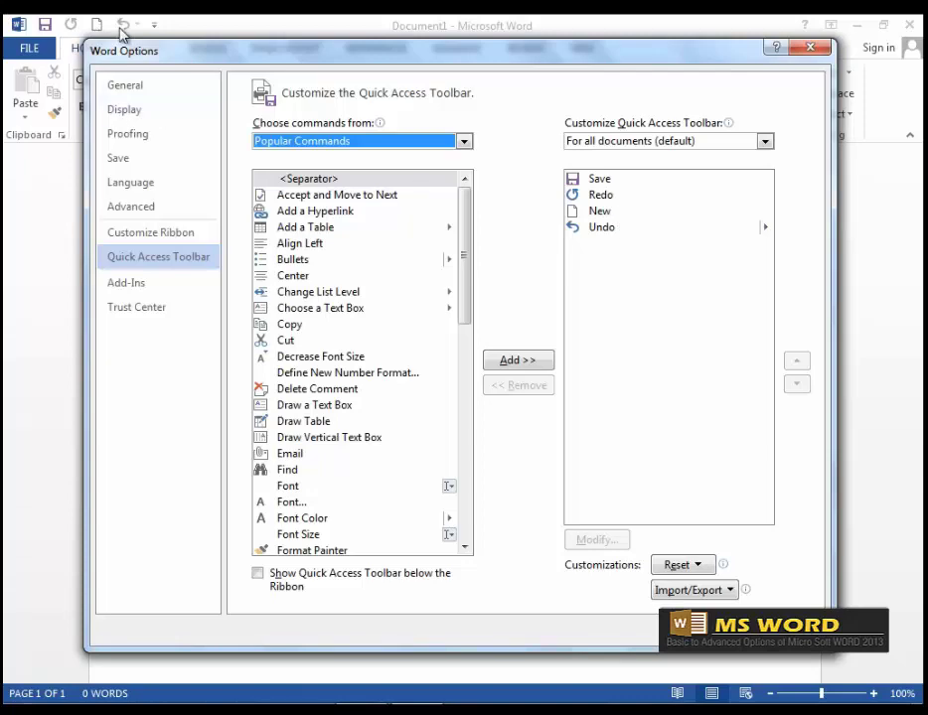
left_click_drag(462, 294, 460, 325)
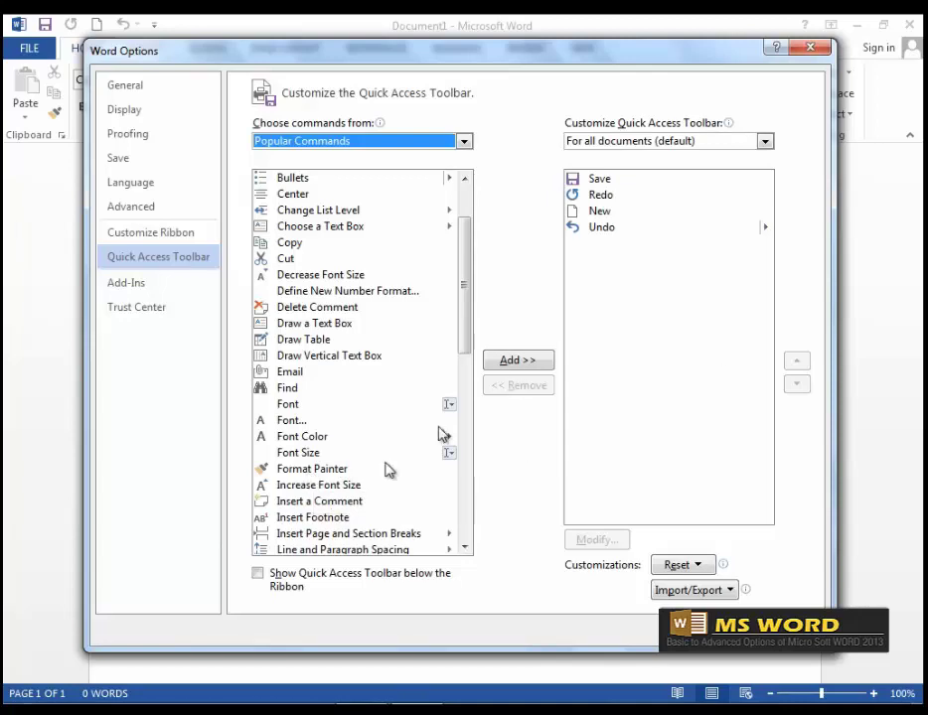
Add Format Painter to the toolbar list and move it to the end, below Undo.
left_click(317, 472)
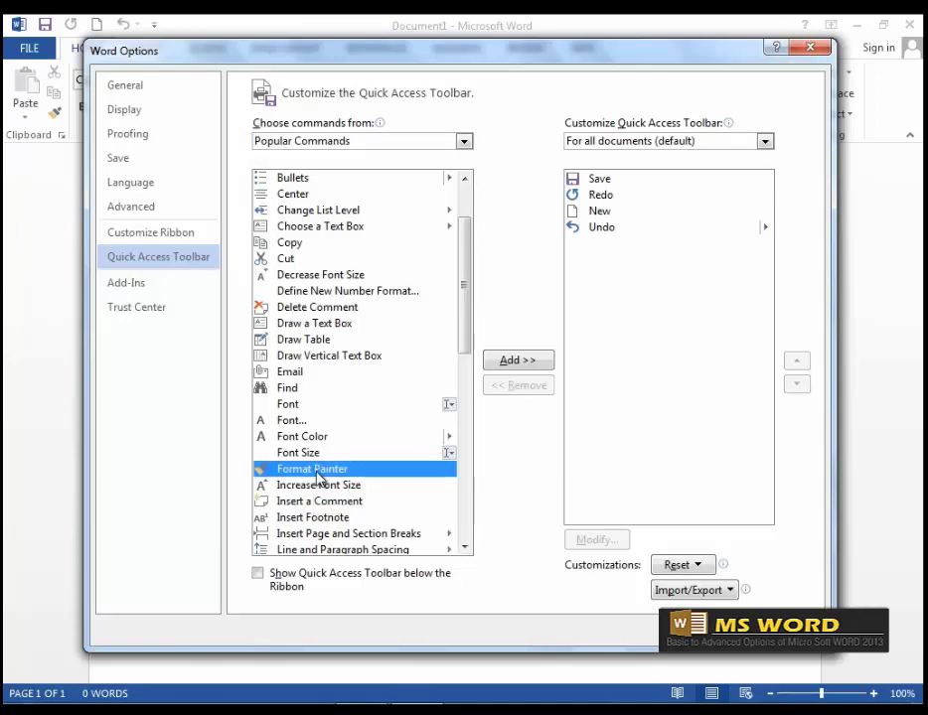
left_click(527, 363)
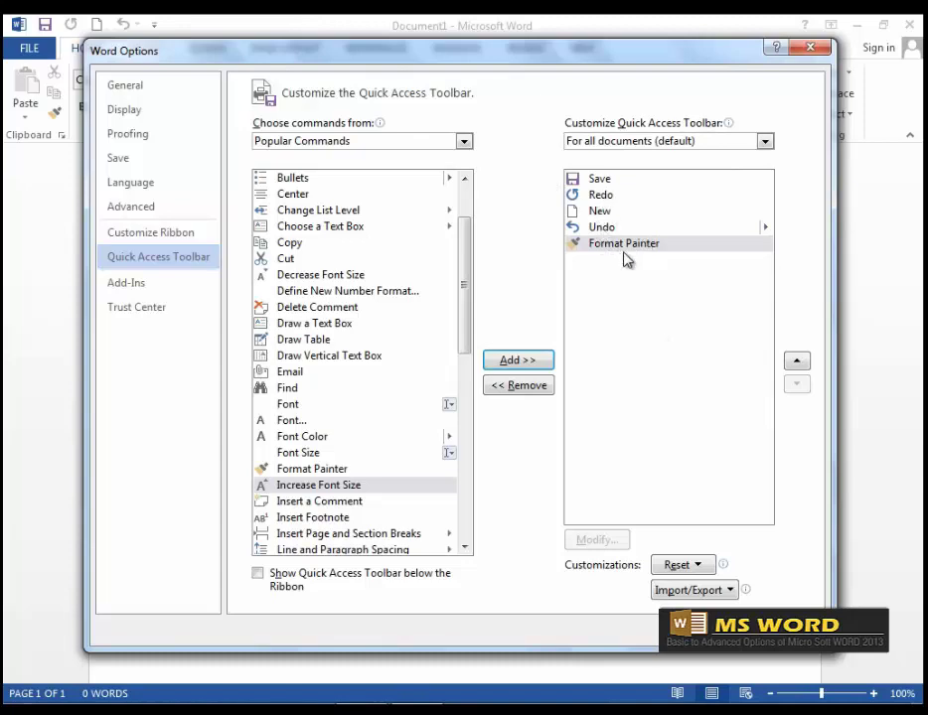
left_click(797, 362)
left_click(798, 362)
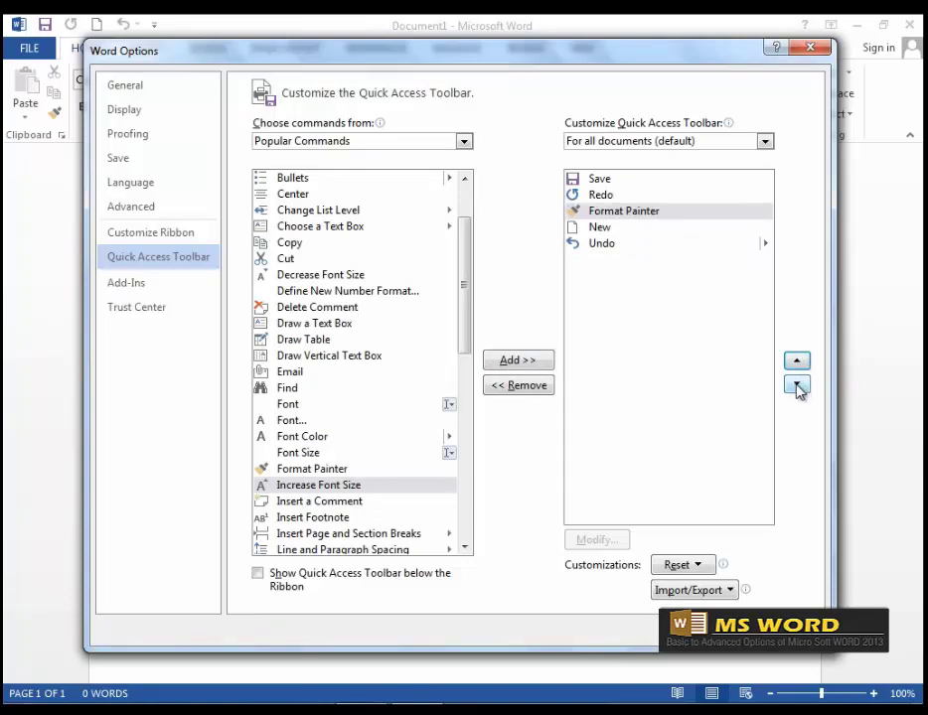
left_click(797, 387)
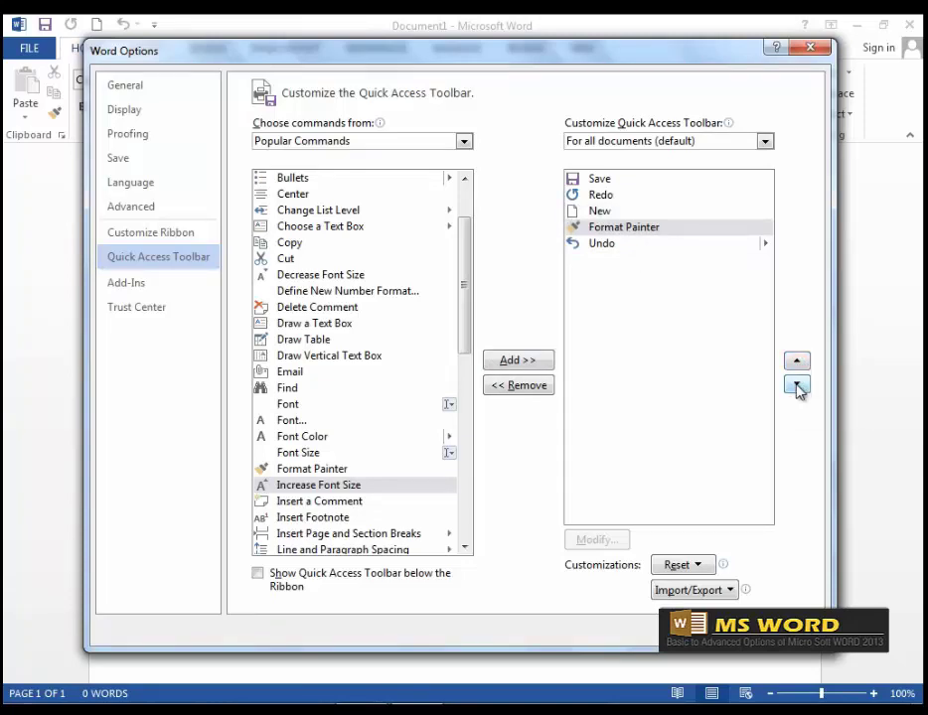
left_click(797, 387)
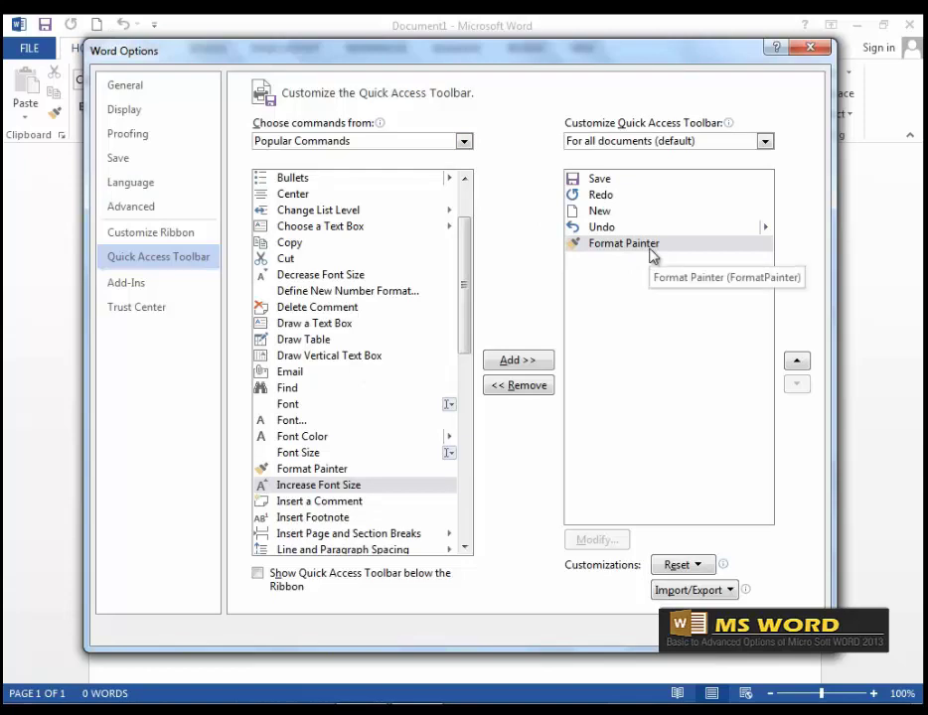
Apply the options, then remove Format Painter via More Commands and confirm with OK.
key("Return")
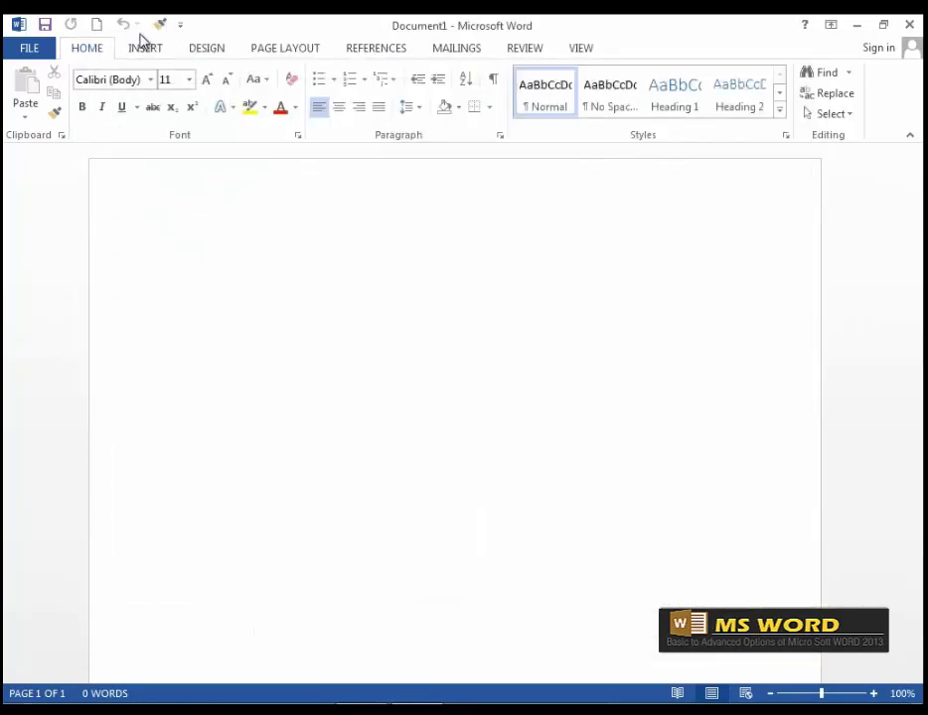
left_click(180, 24)
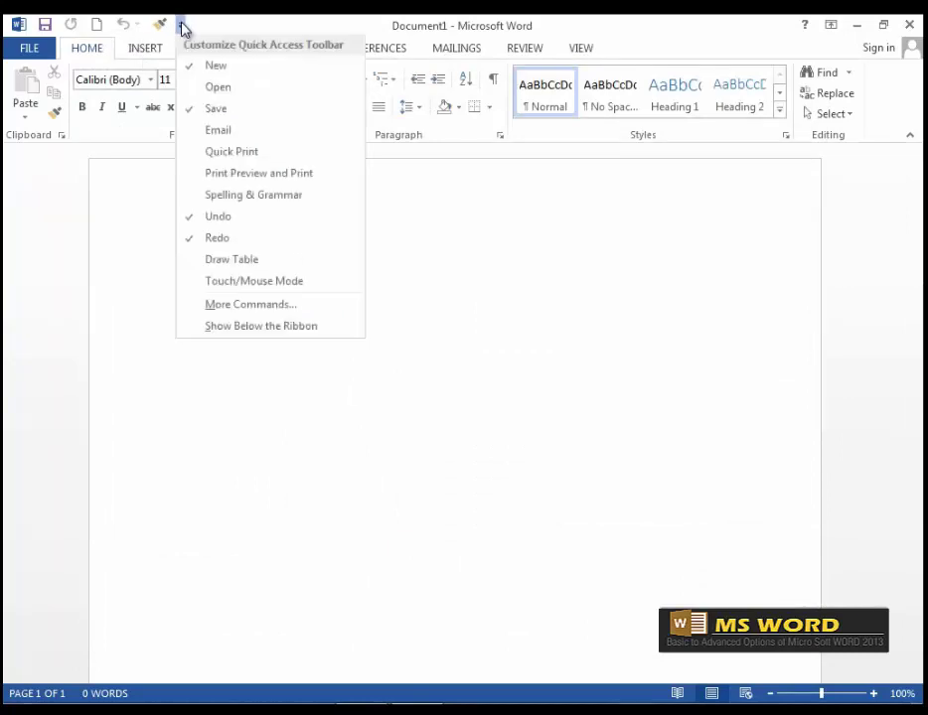
left_click(250, 306)
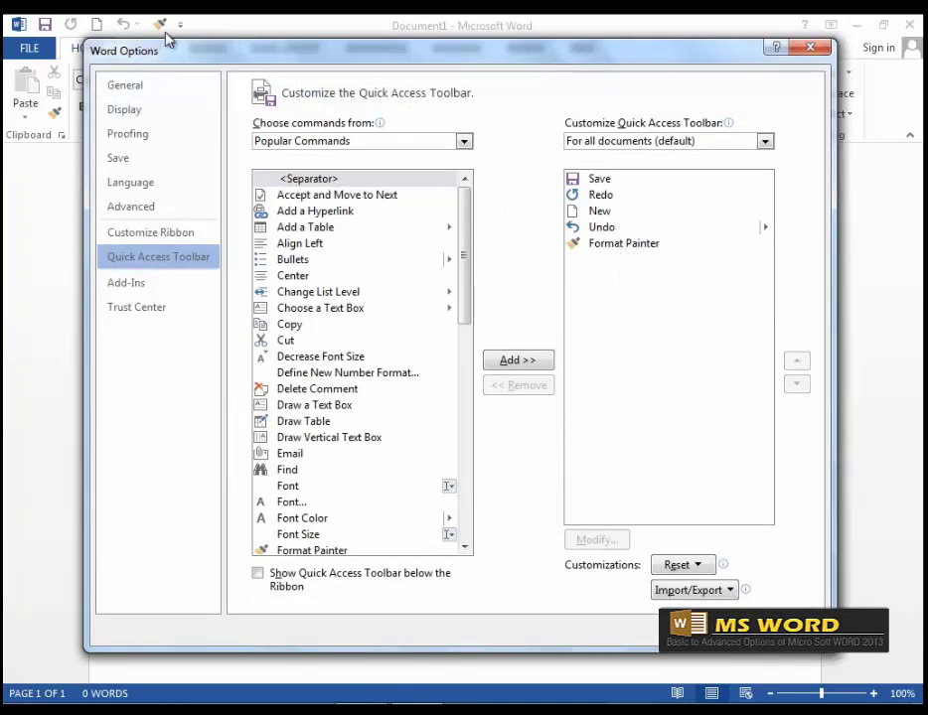
left_click(640, 244)
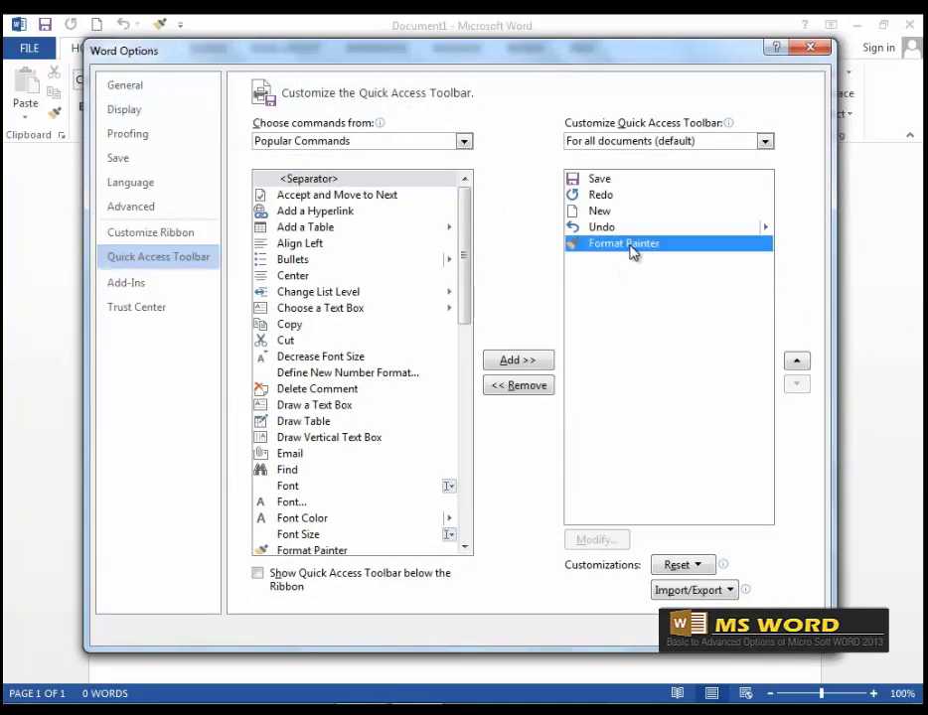
left_click(526, 391)
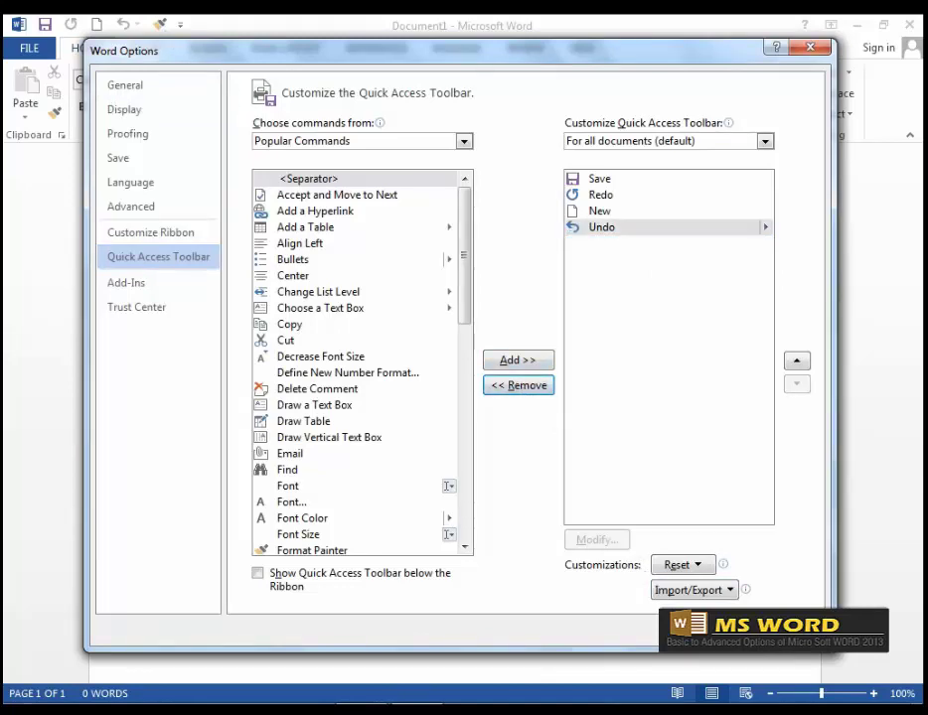
left_click(707, 628)
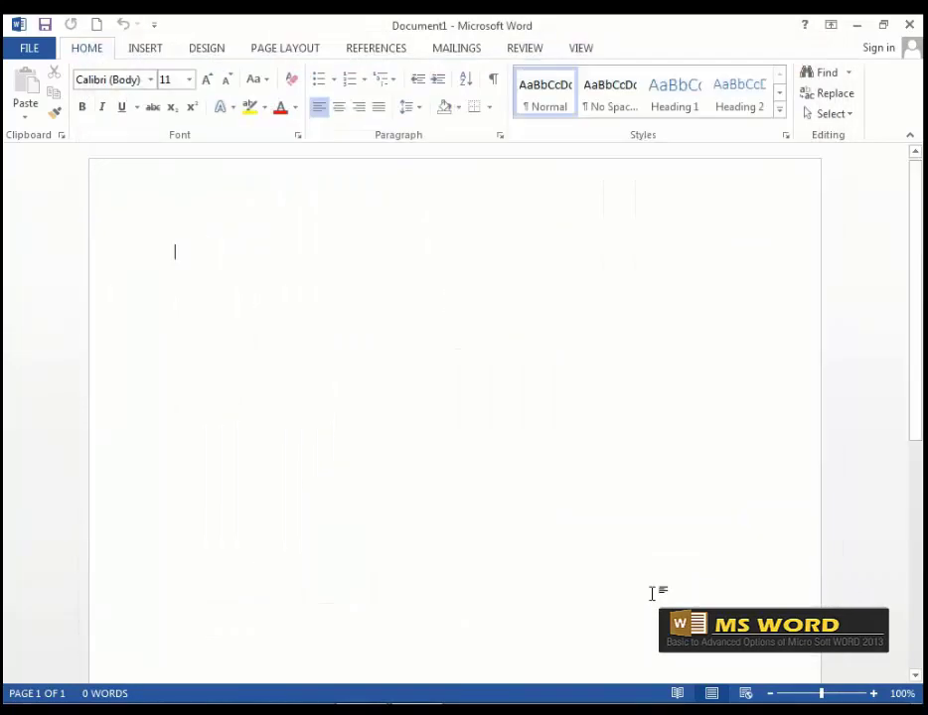
Use Reset only Quick Access Toolbar in More Commands, confirm Yes, and close with OK.
left_click(156, 32)
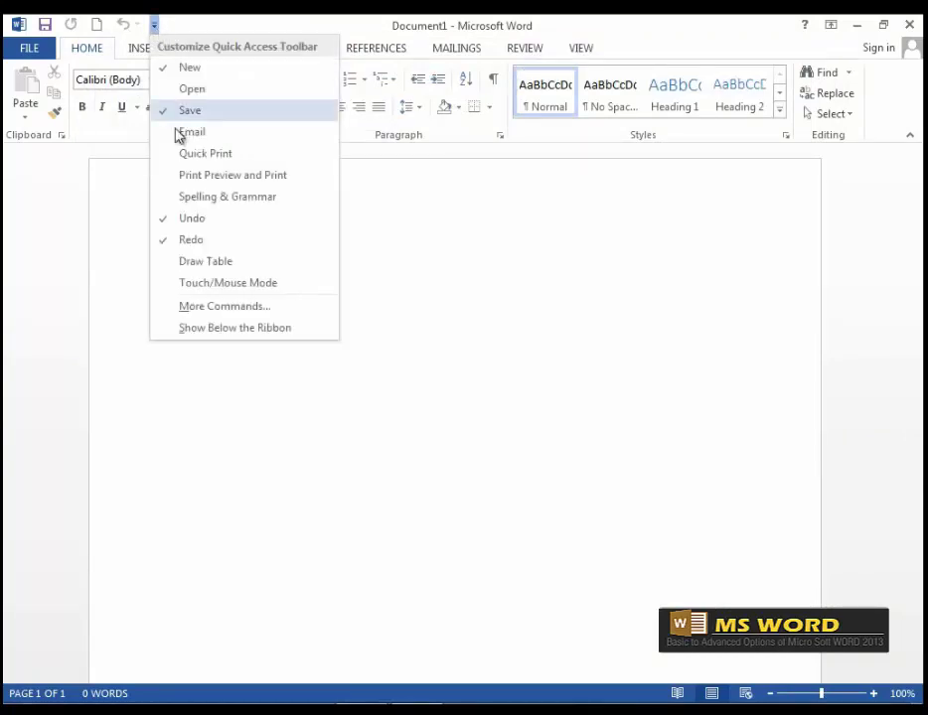
left_click(250, 308)
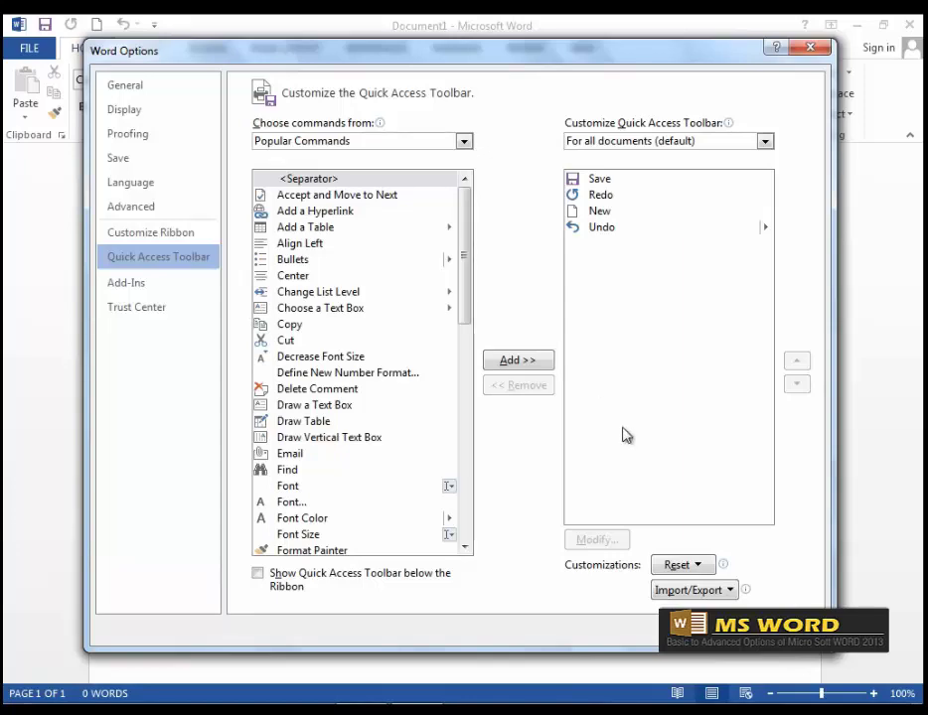
left_click(683, 567)
left_click(712, 587)
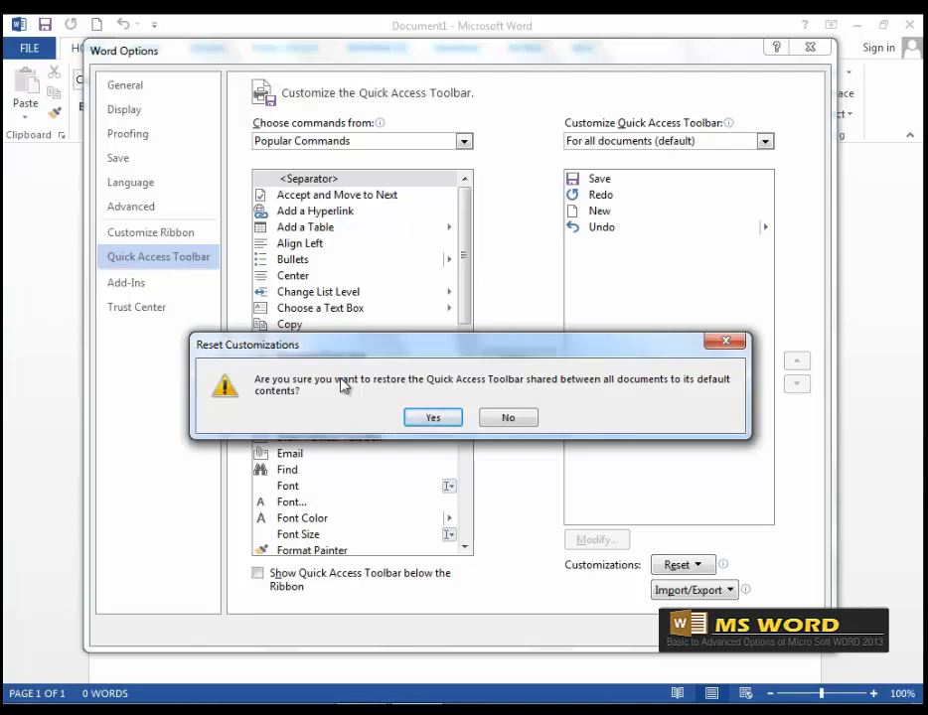
left_click(447, 417)
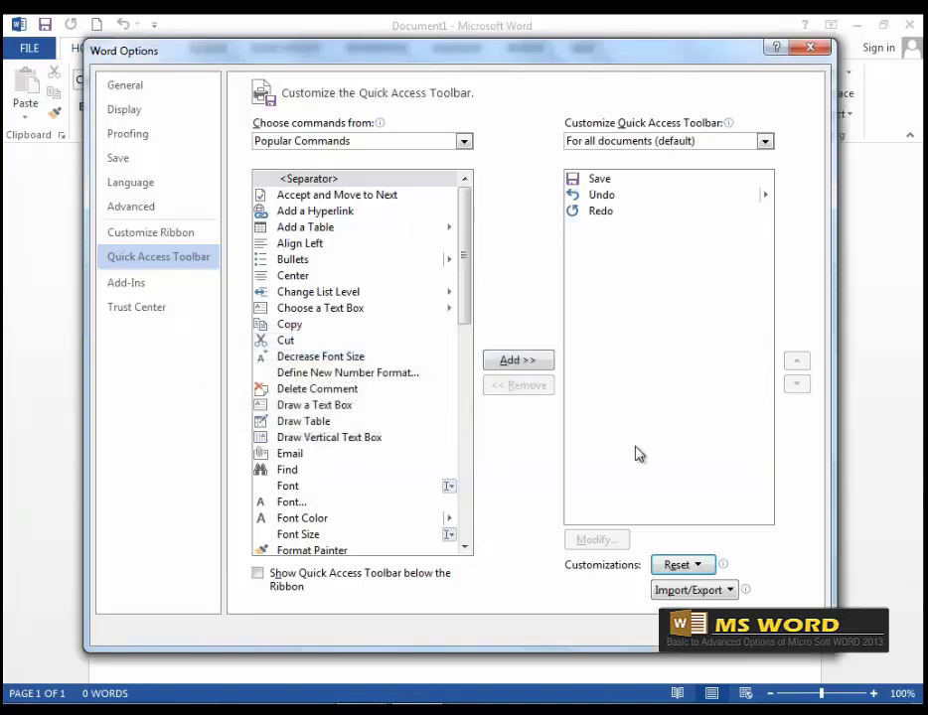
left_click(700, 628)
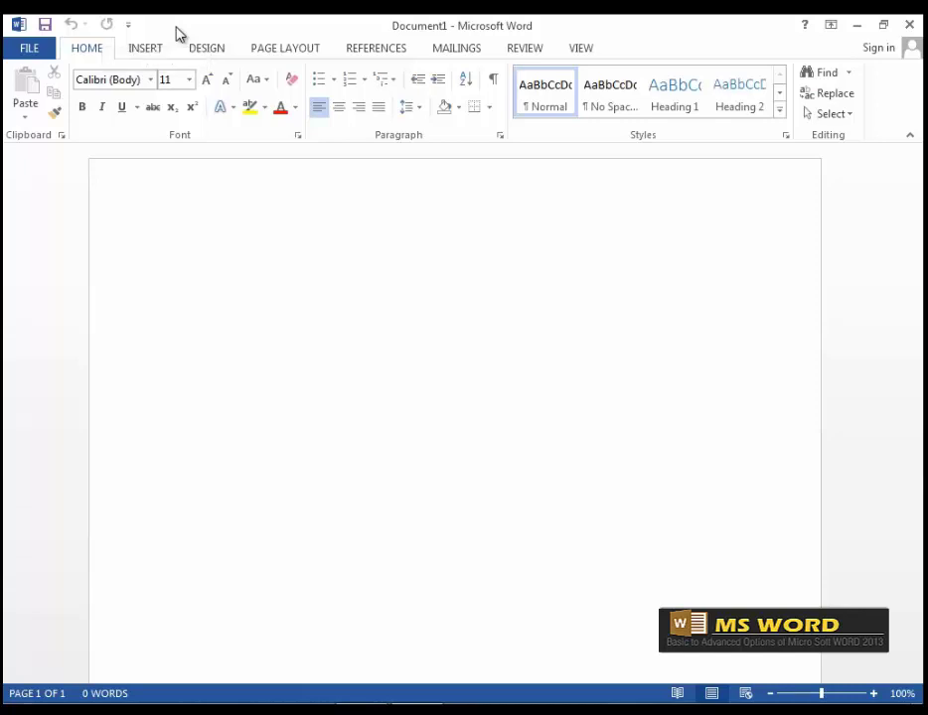
Add Touch/Mouse Mode to the toolbar, switch to Touch spacing, then back to Mouse.
left_click(128, 28)
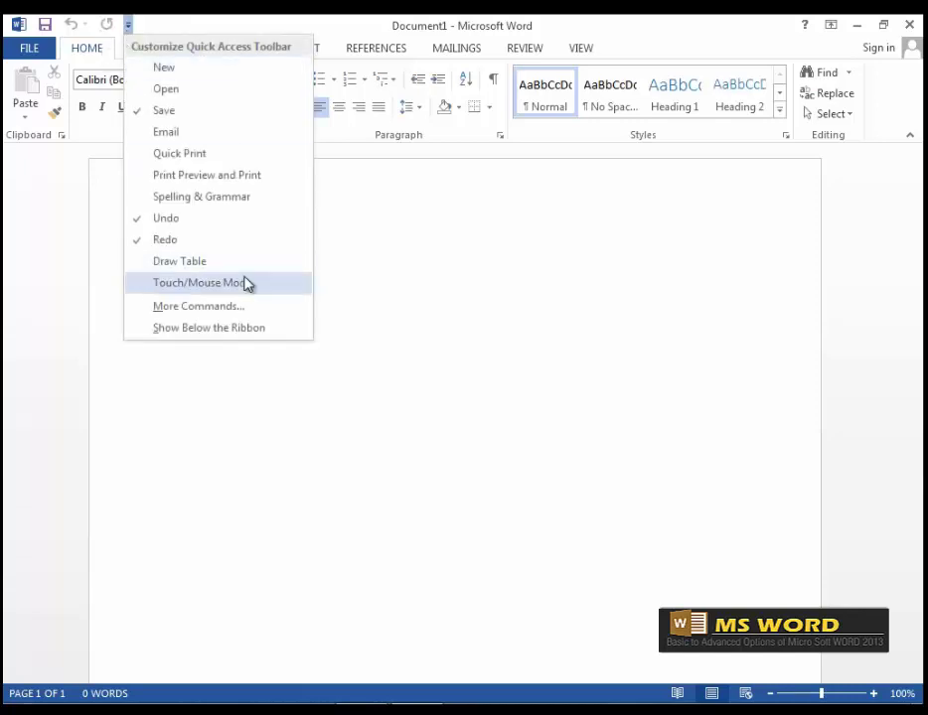
left_click(181, 284)
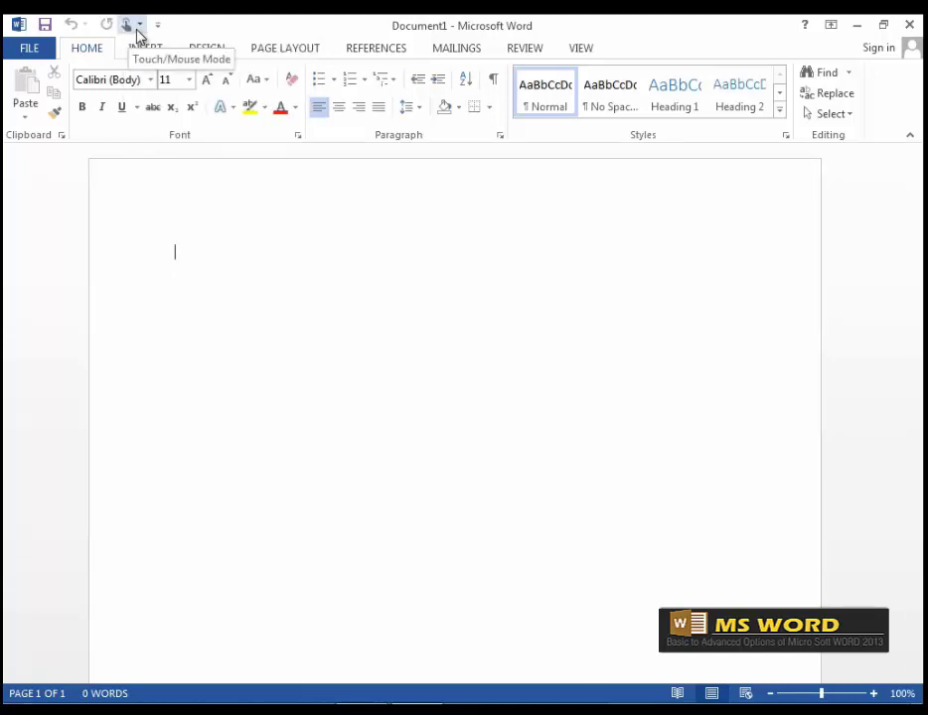
left_click(139, 26)
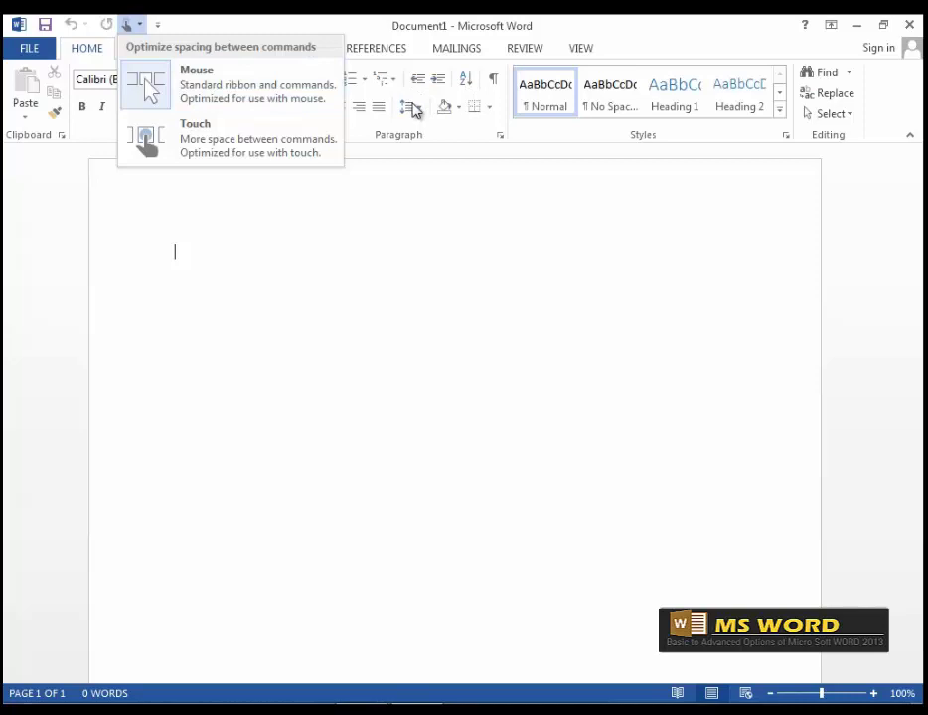
left_click(218, 149)
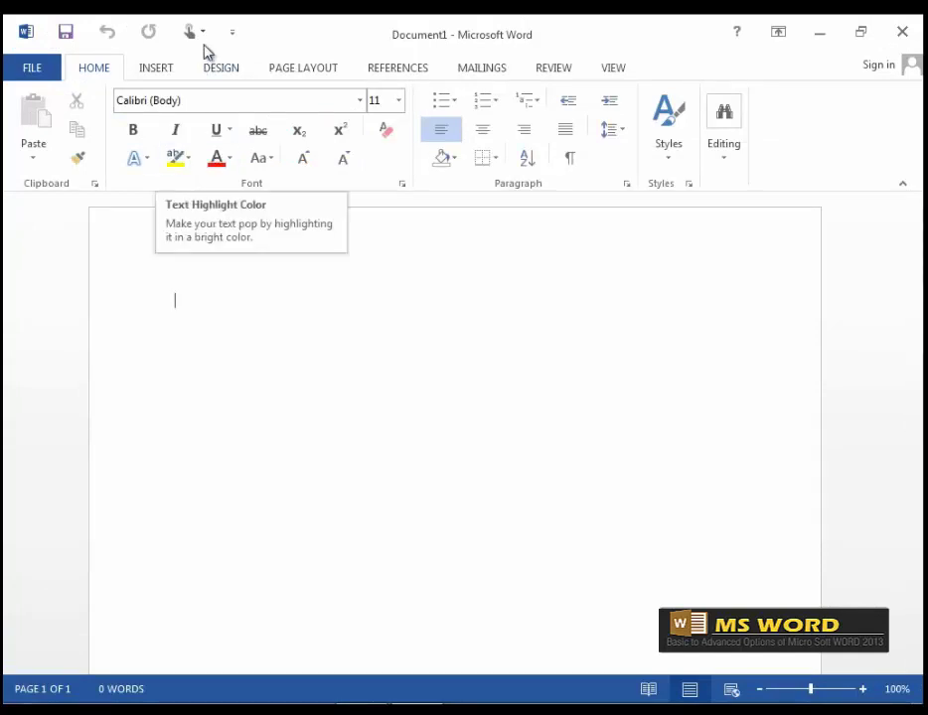
left_click(201, 35)
left_click(247, 106)
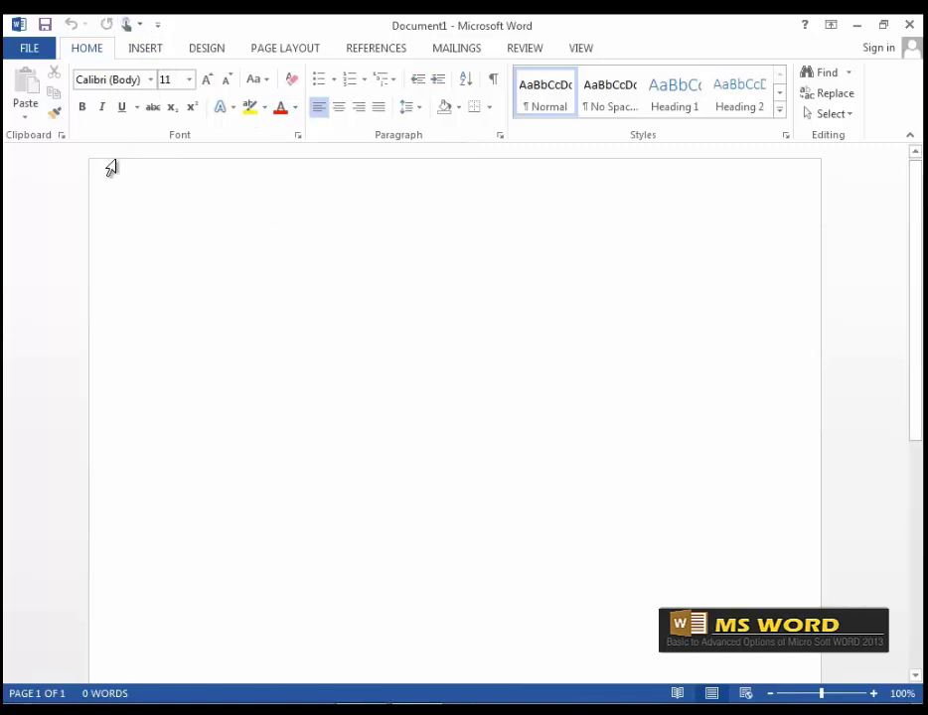
left_click(158, 24)
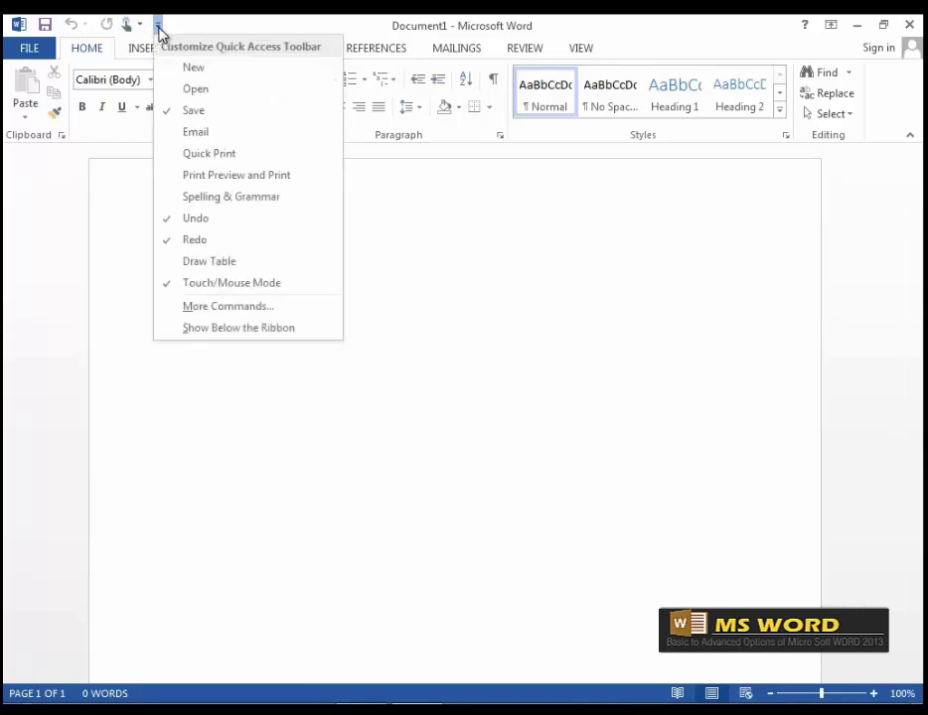
left_click(227, 328)
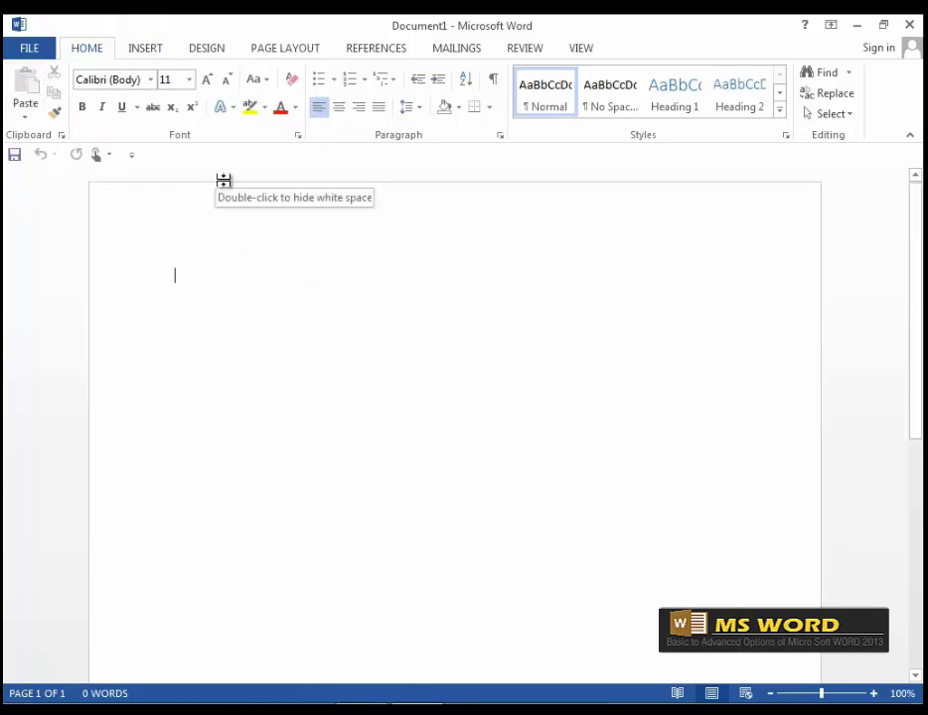
left_click(132, 156)
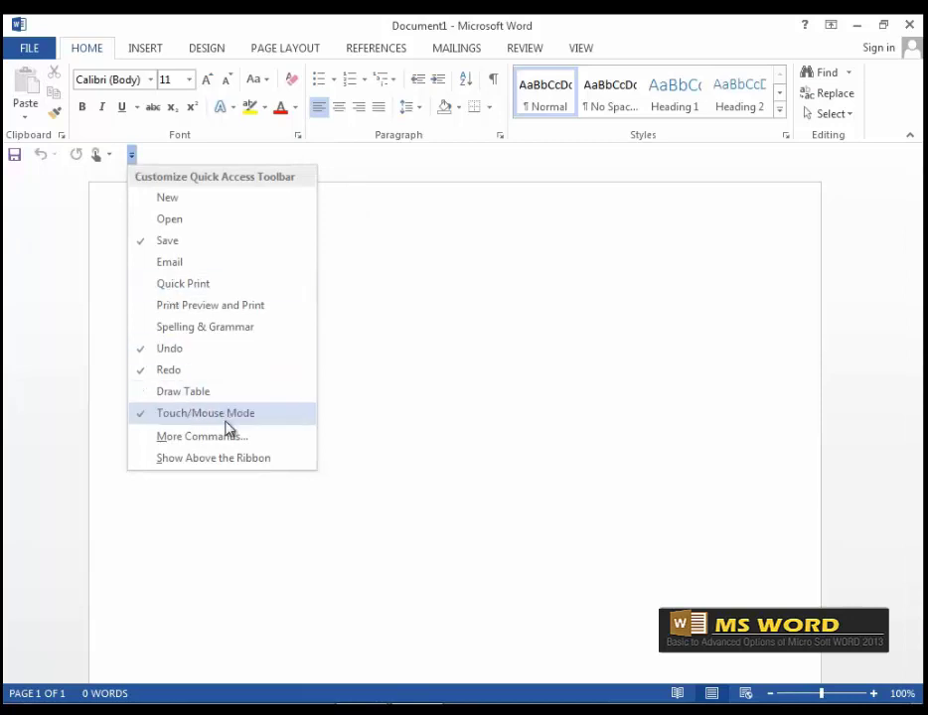
left_click(234, 457)
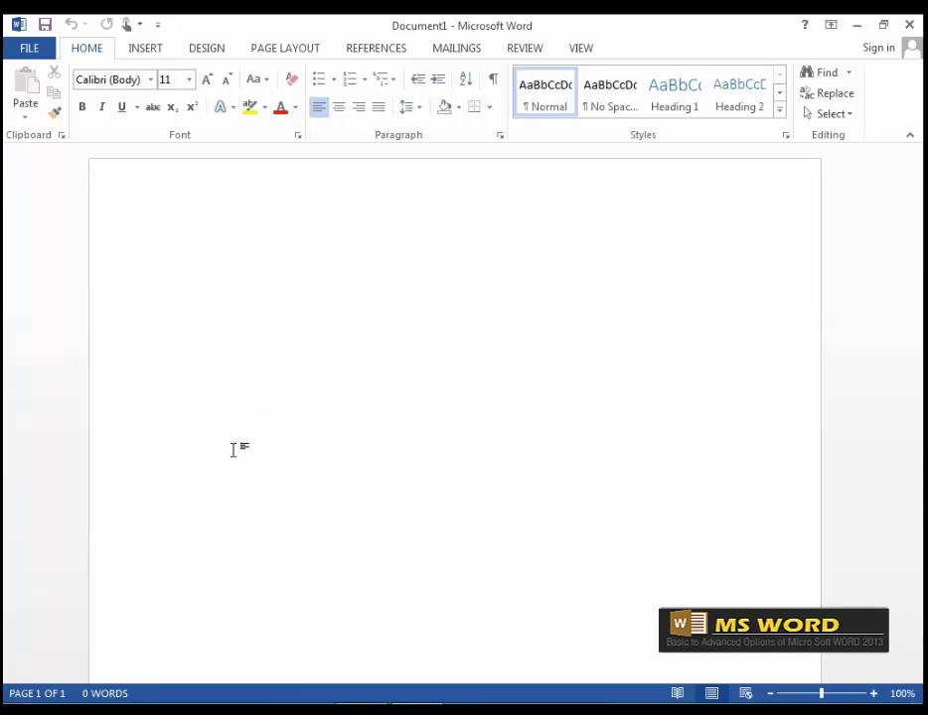
left_click(804, 28)
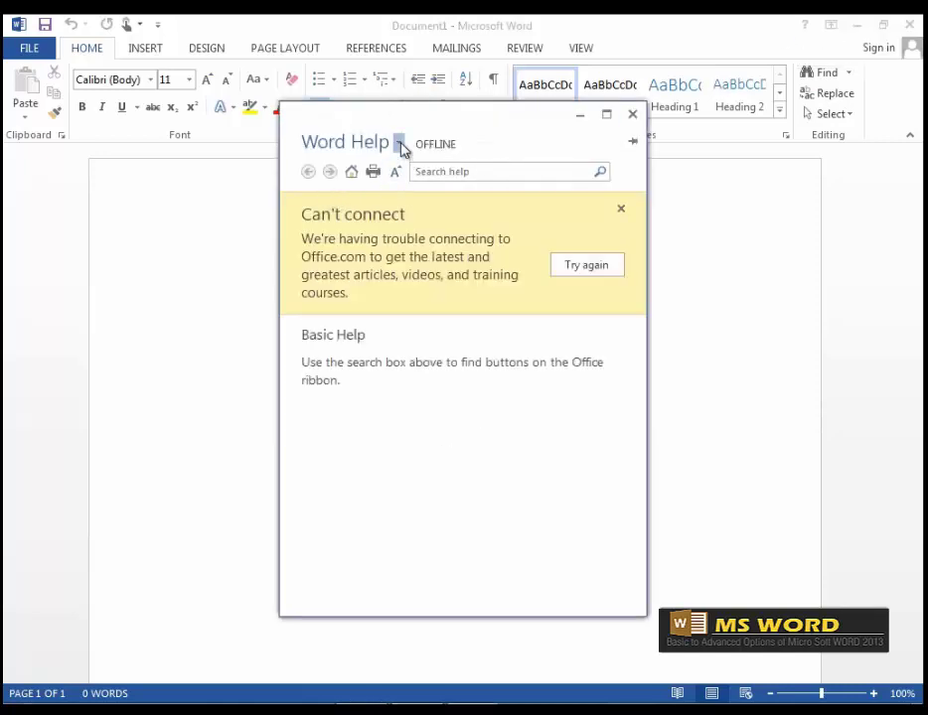
left_click(399, 144)
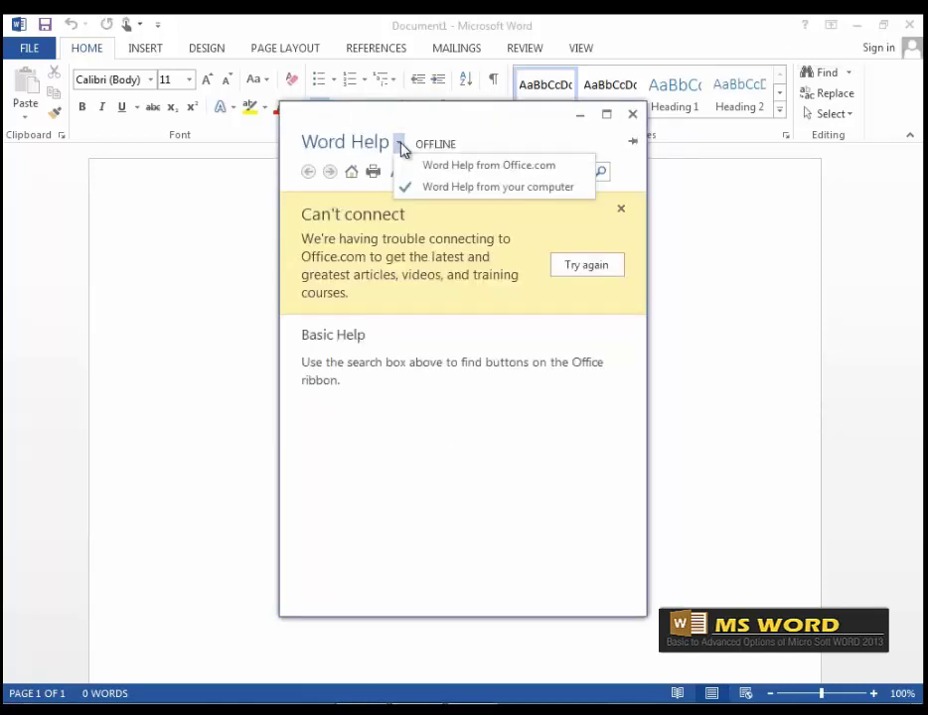
left_click(513, 189)
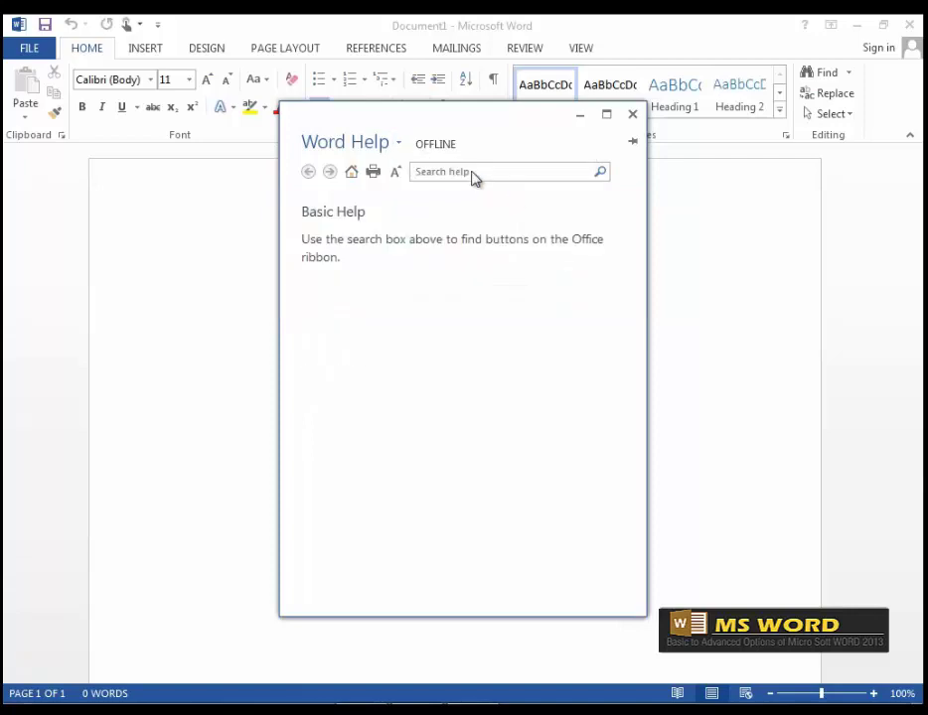
left_click(449, 171)
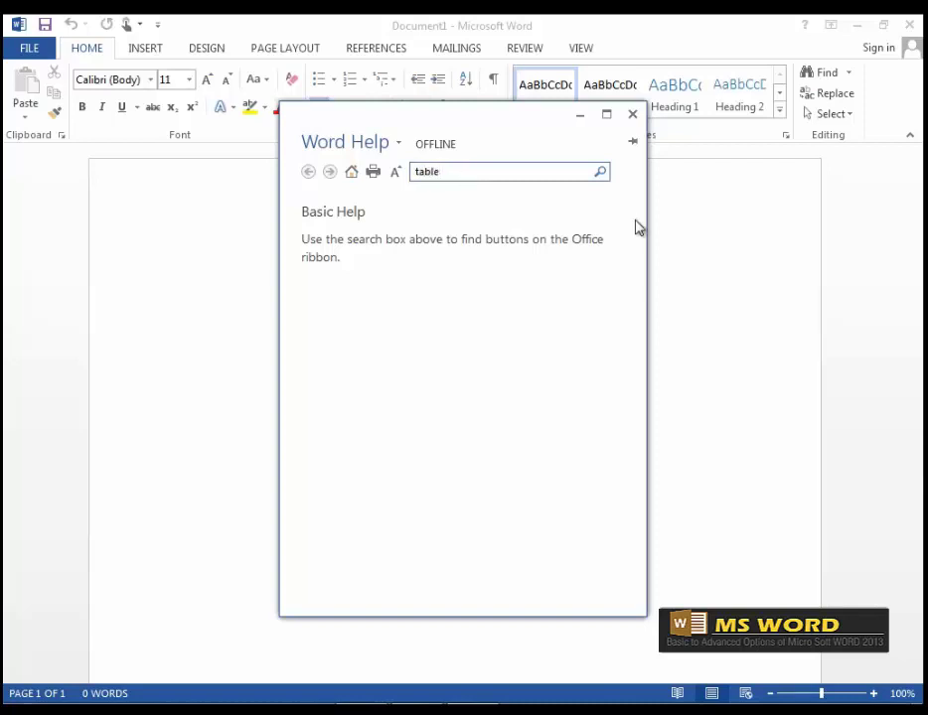
left_click(601, 175)
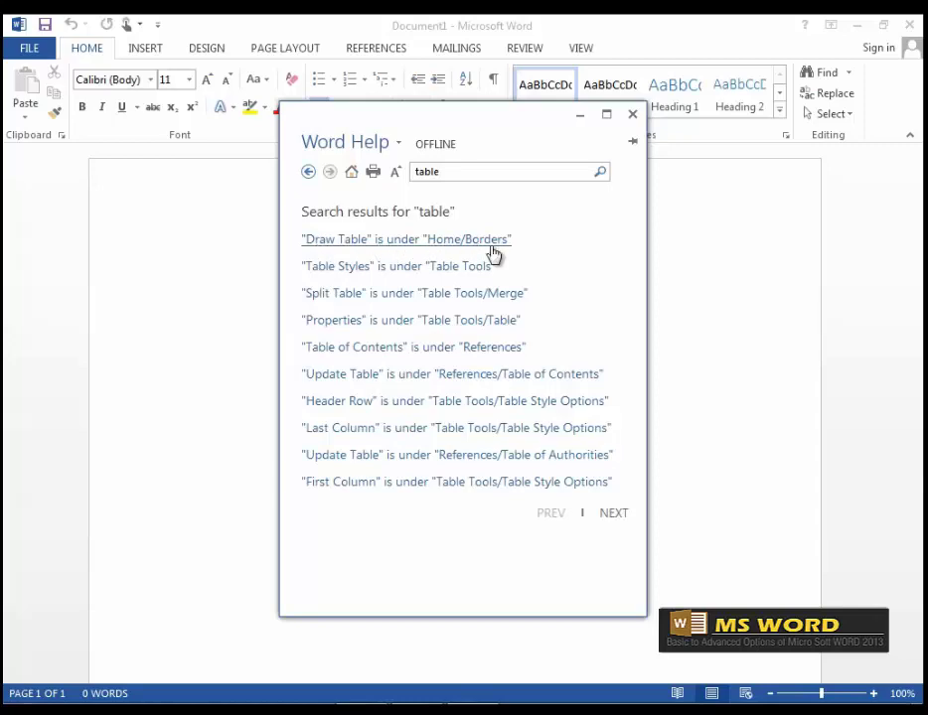
left_click(392, 296)
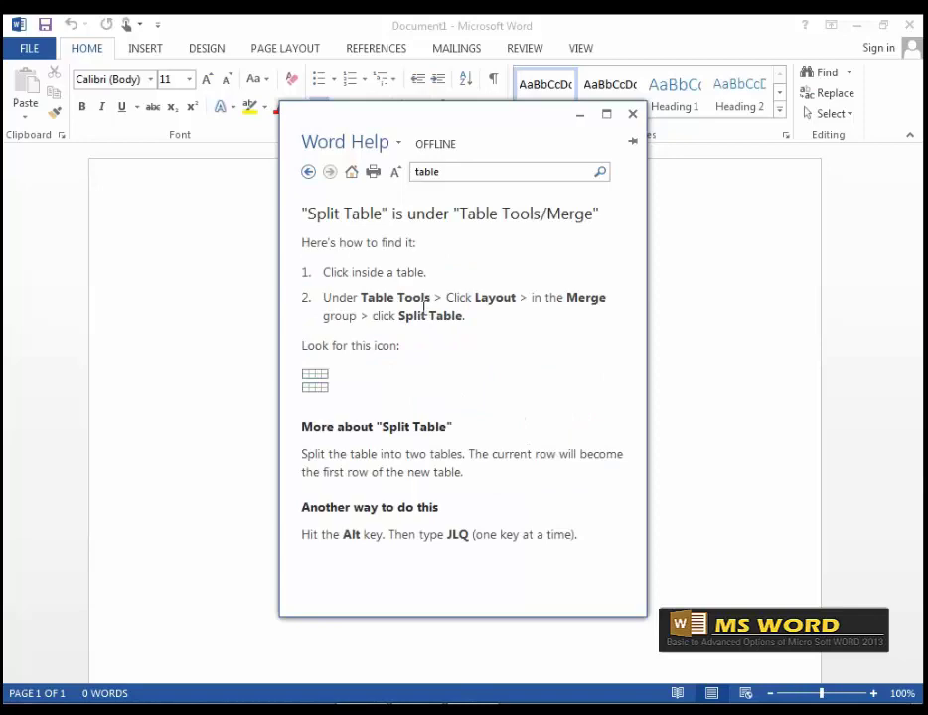
left_click(632, 114)
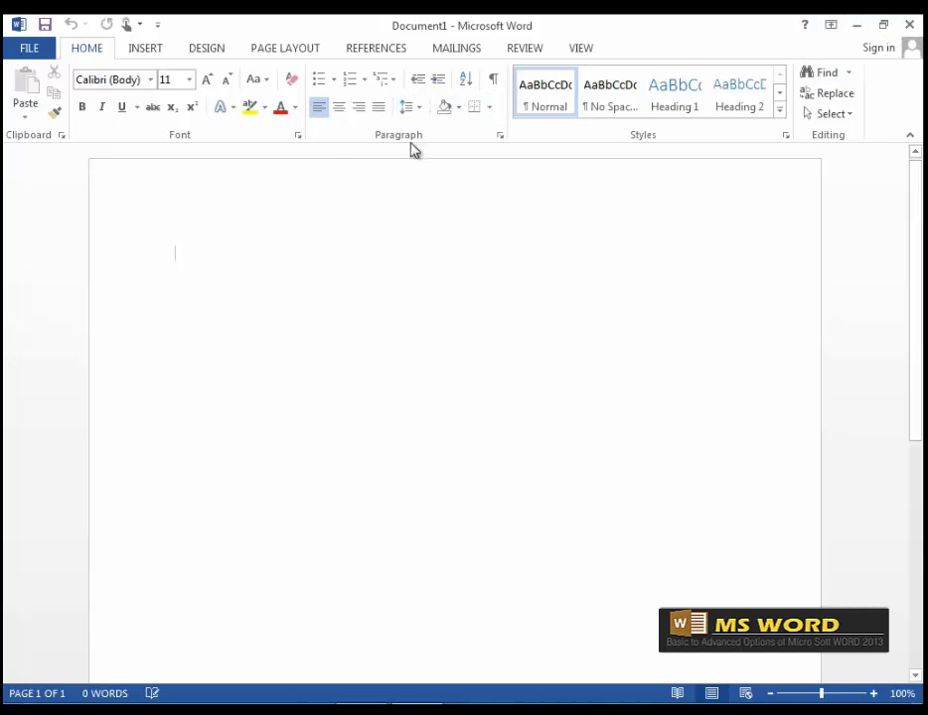
Set the ribbon to Auto-hide, reveal it, and bring up Ribbon Display Options again.
left_click(833, 29)
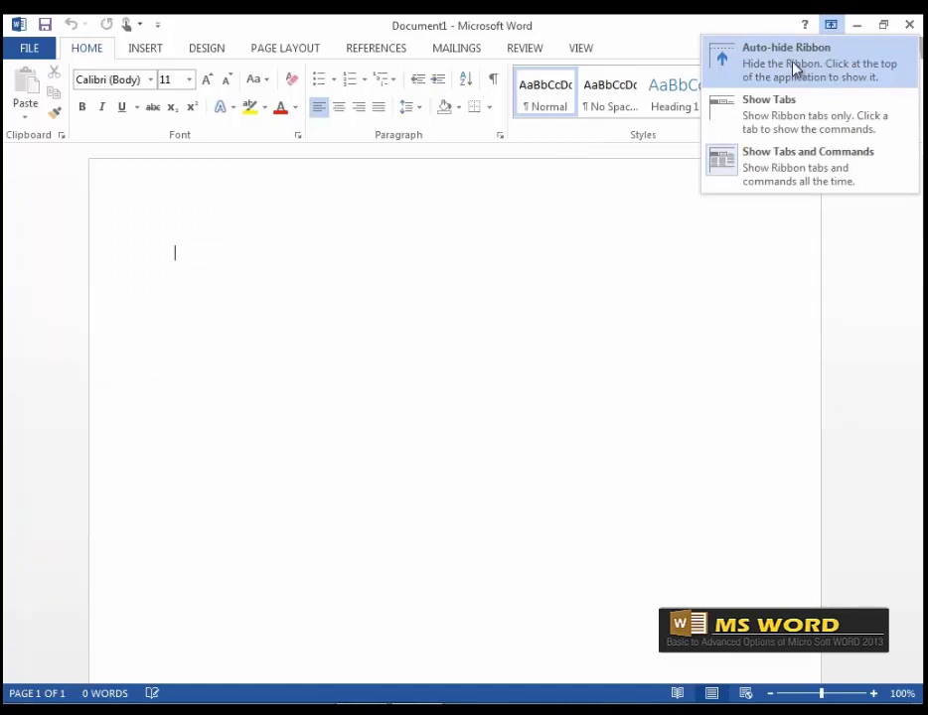
left_click(795, 70)
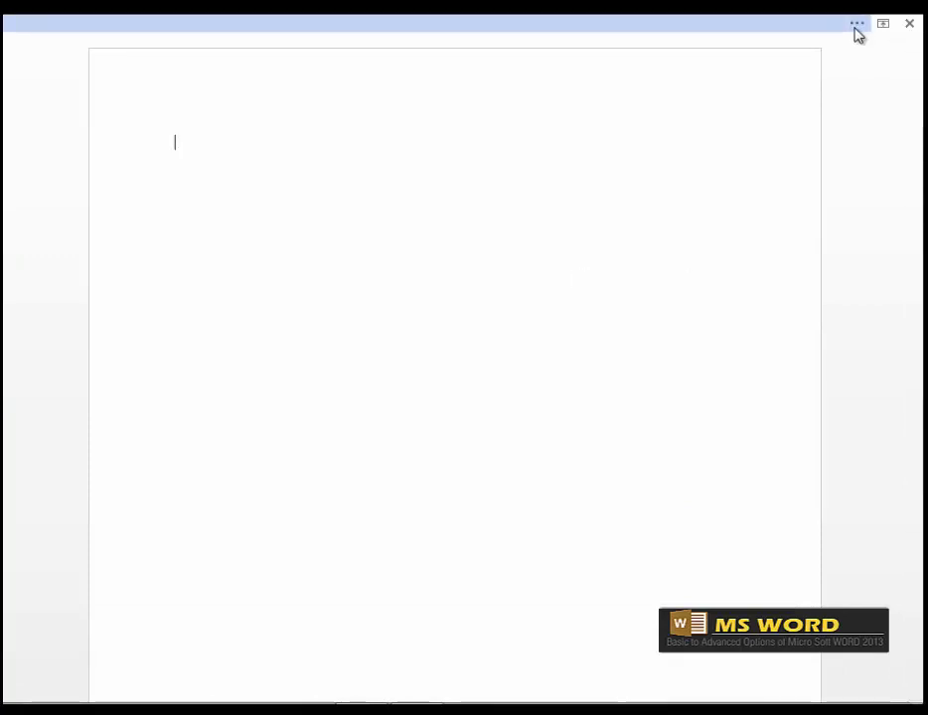
left_click(854, 30)
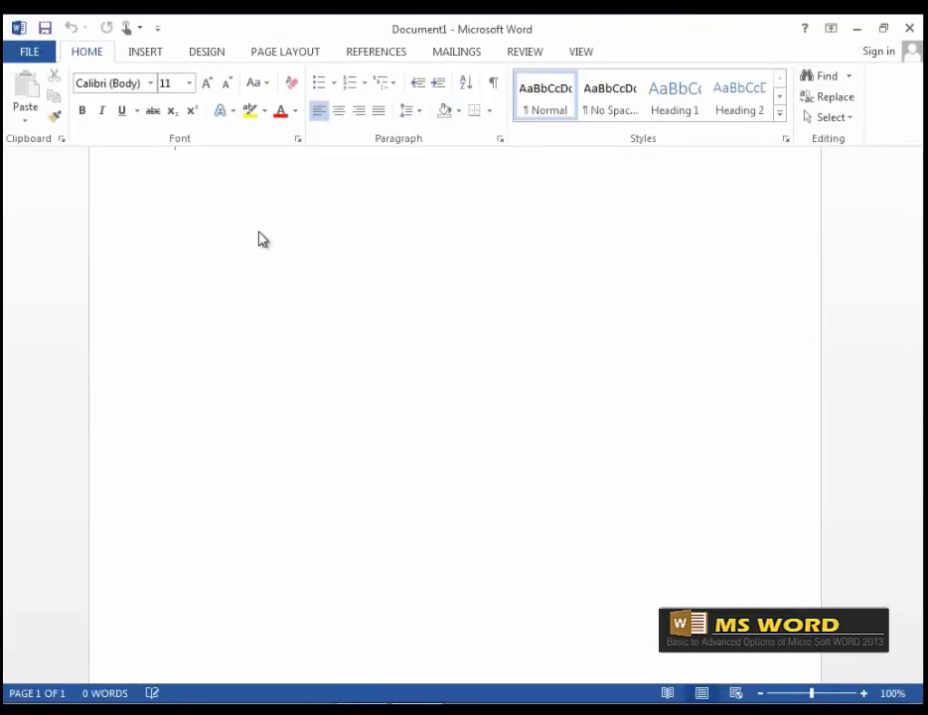
left_click(831, 30)
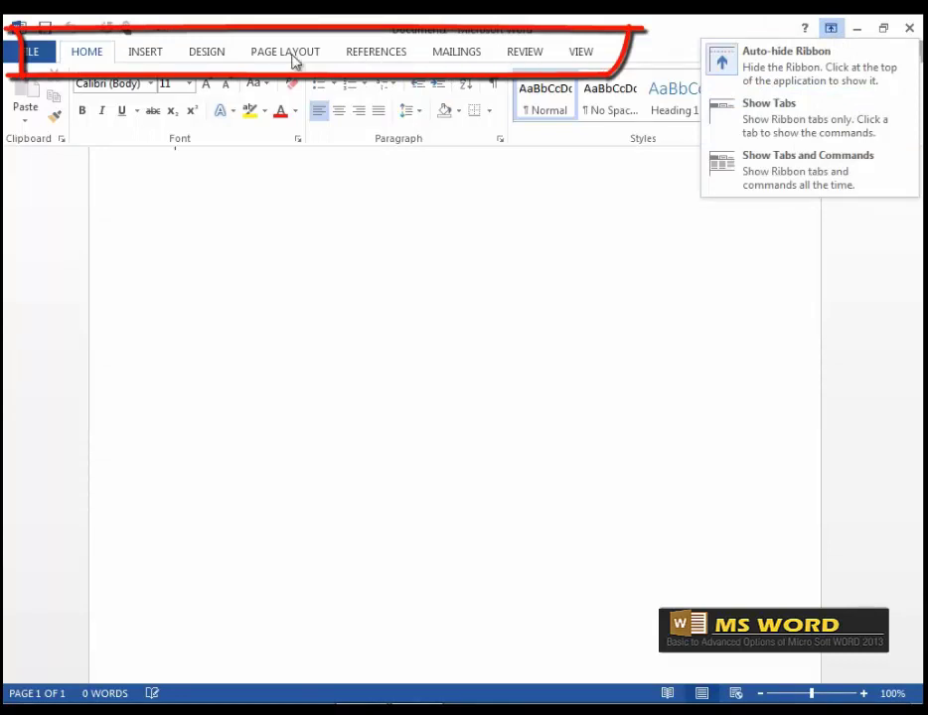
Switch to Show Tabs, peek at Insert, Mailings and Review, then choose Show Tabs and Commands.
left_click(847, 130)
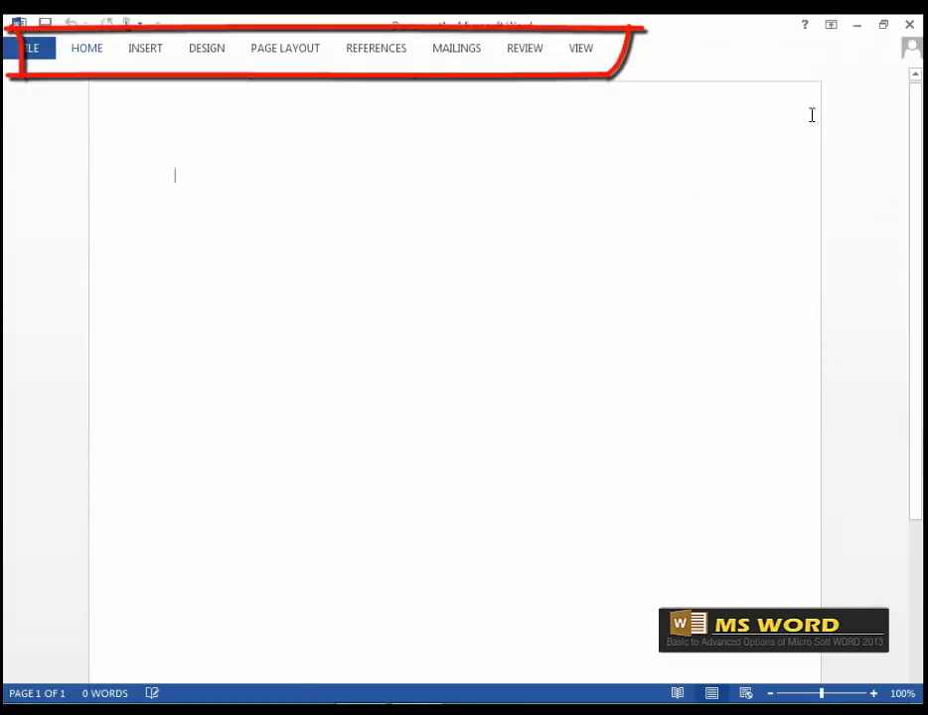
left_click(146, 50)
left_click(458, 51)
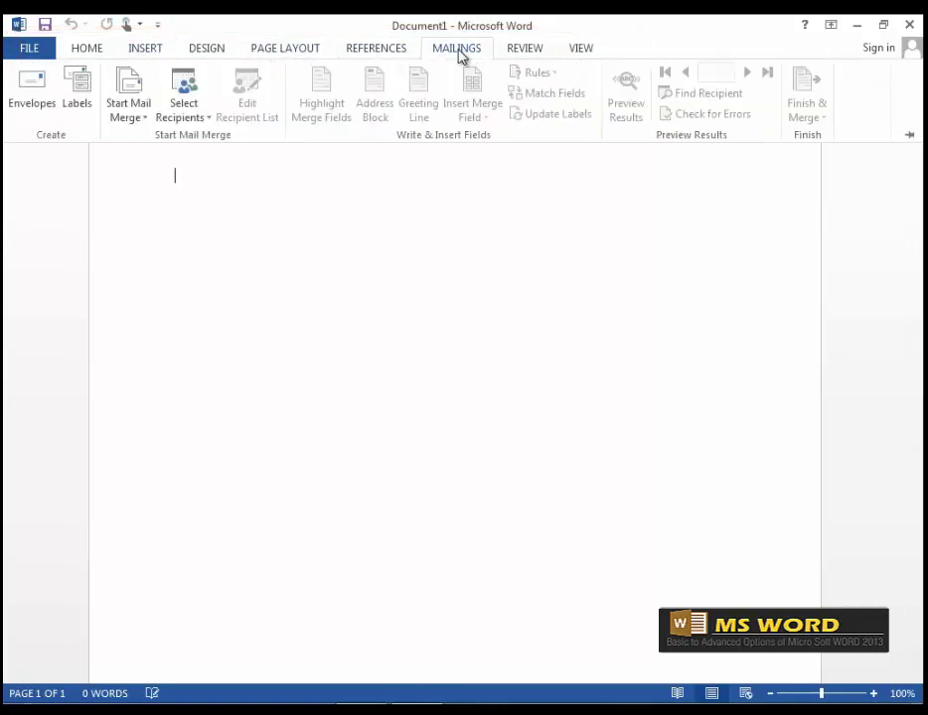
left_click(544, 54)
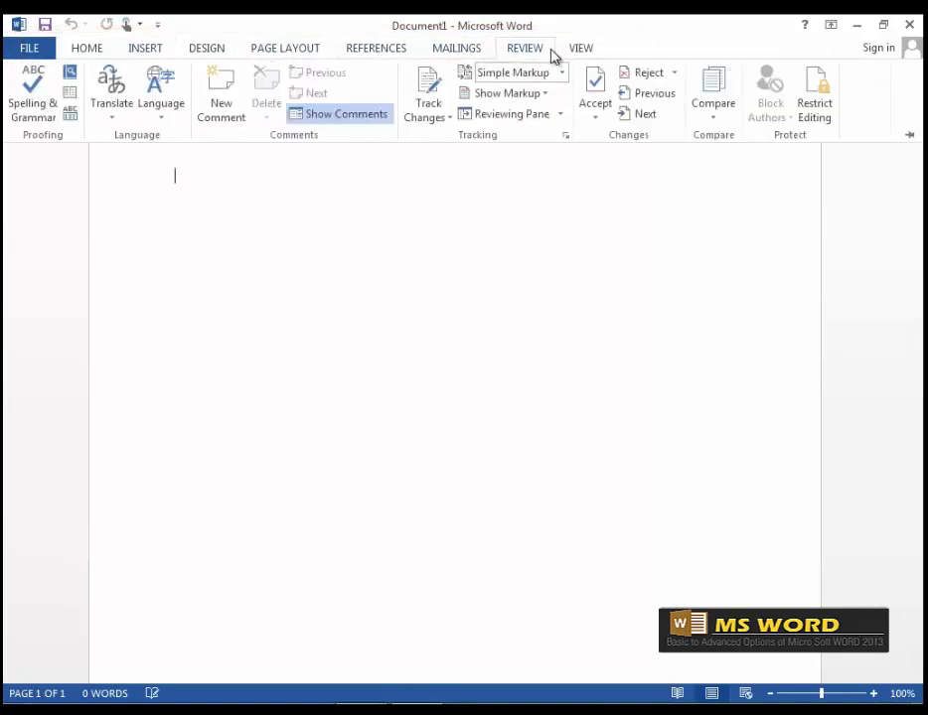
left_click(830, 26)
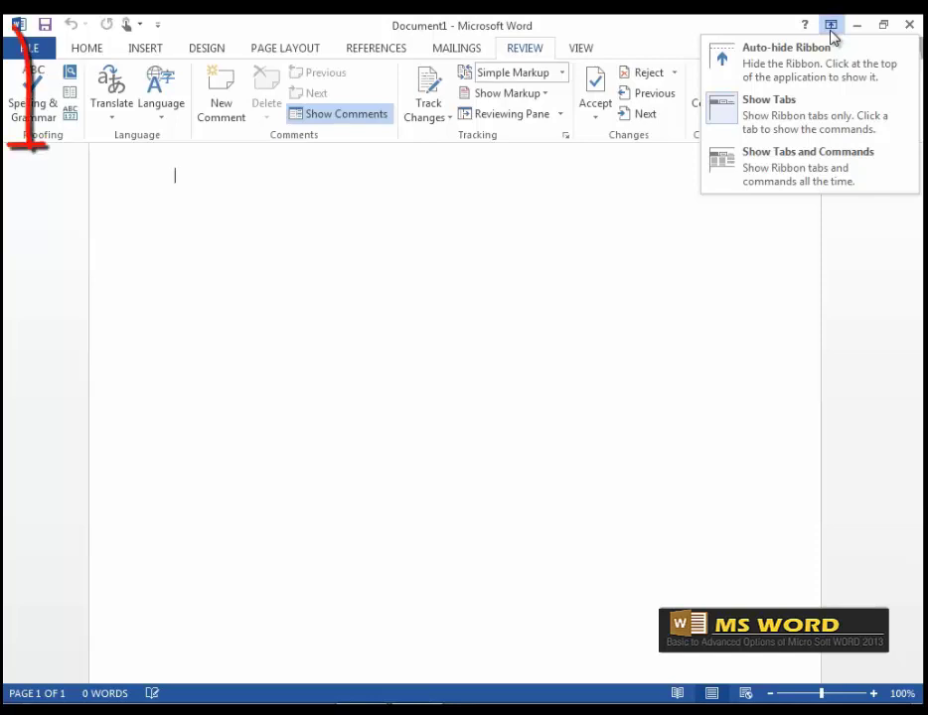
left_click(783, 169)
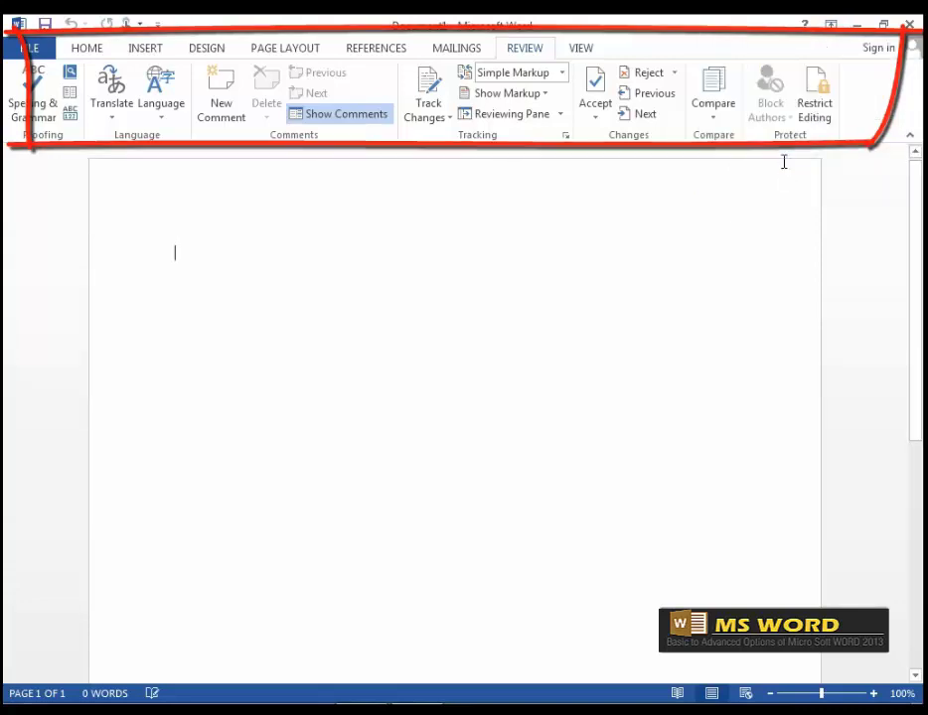
left_click(858, 27)
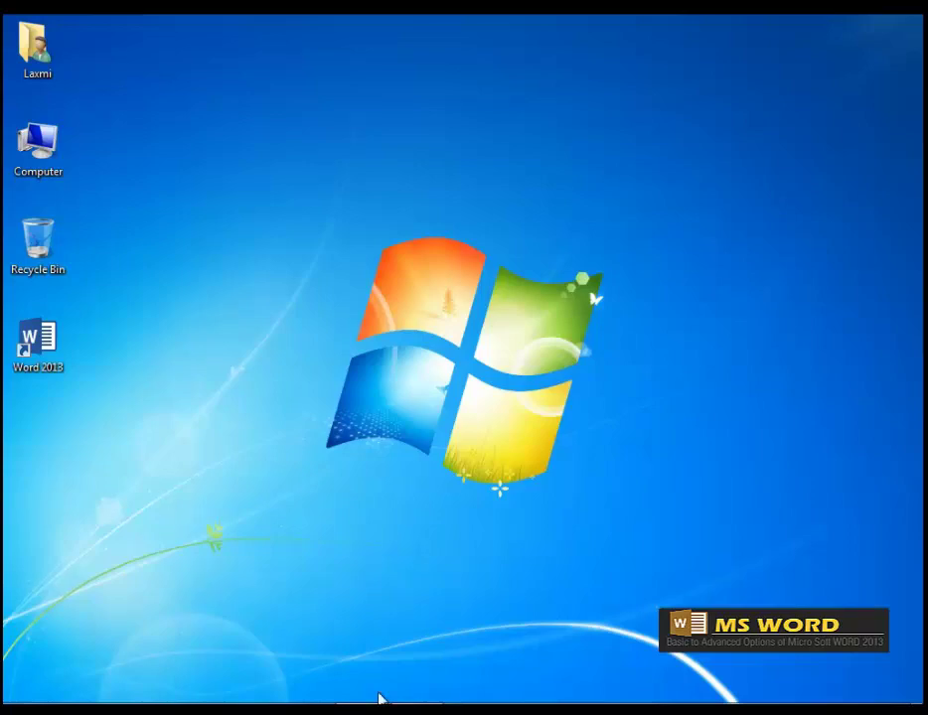
mouse_move(379, 702)
left_click(414, 696)
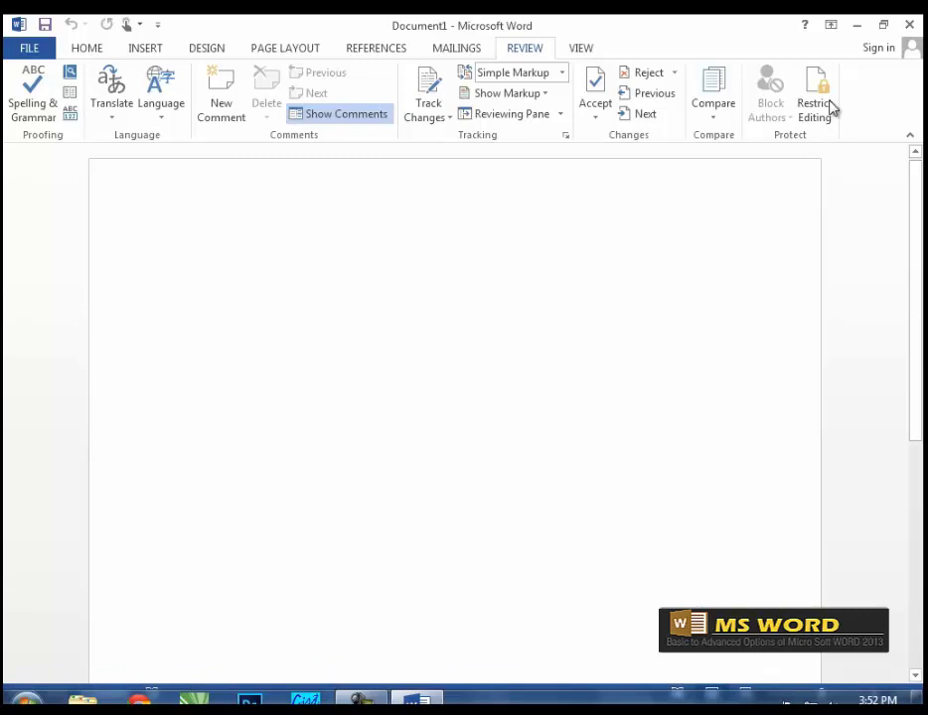
left_click_drag(328, 24, 321, 123)
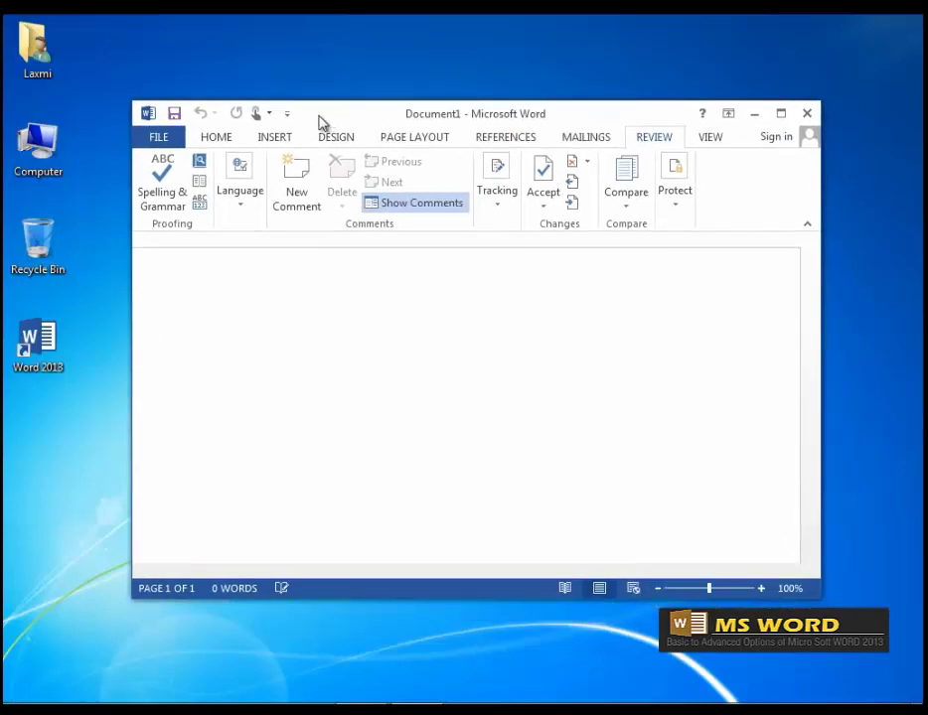
left_click_drag(124, 96, 310, 207)
left_click_drag(821, 468, 669, 486)
left_click_drag(567, 203, 560, 136)
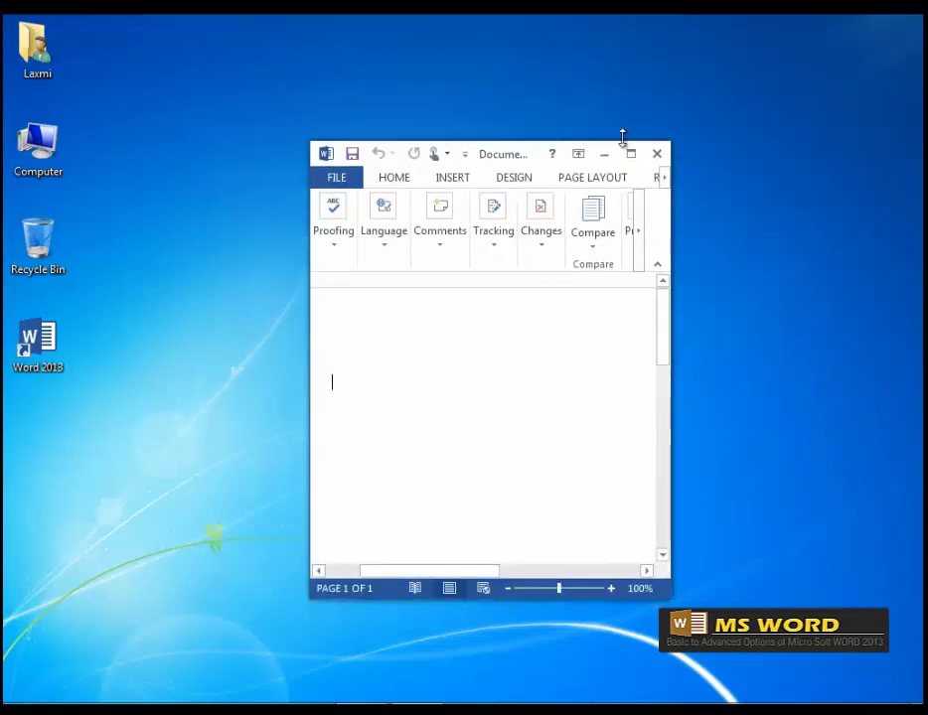
left_click(633, 155)
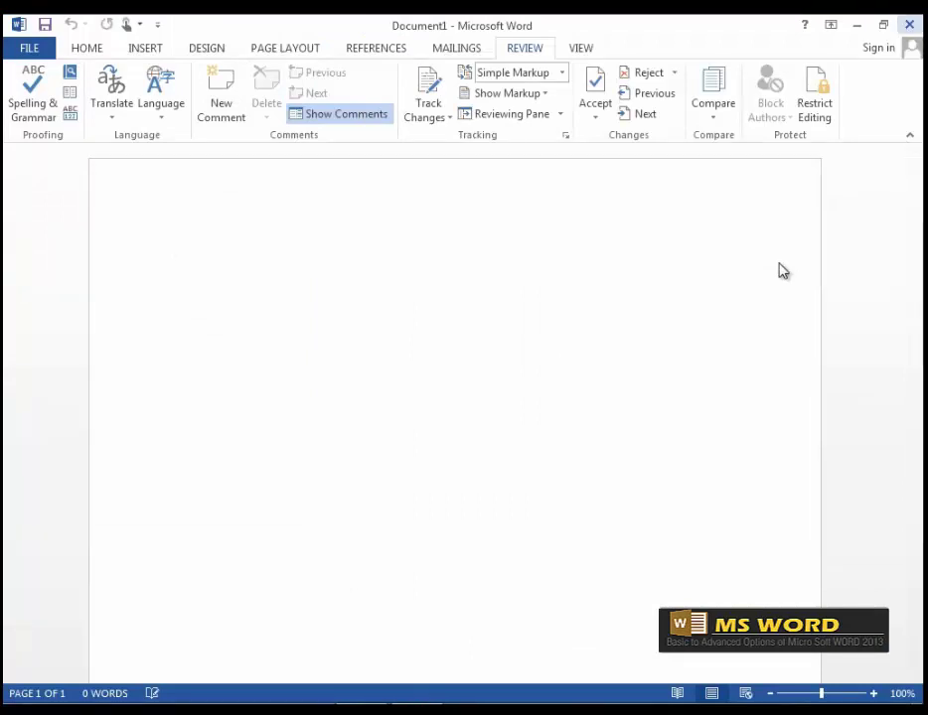
Collapse the ribbon with Ctrl+F1, peek at Mailings and References, then restore Show Tabs and Commands.
key("ctrl+F1")
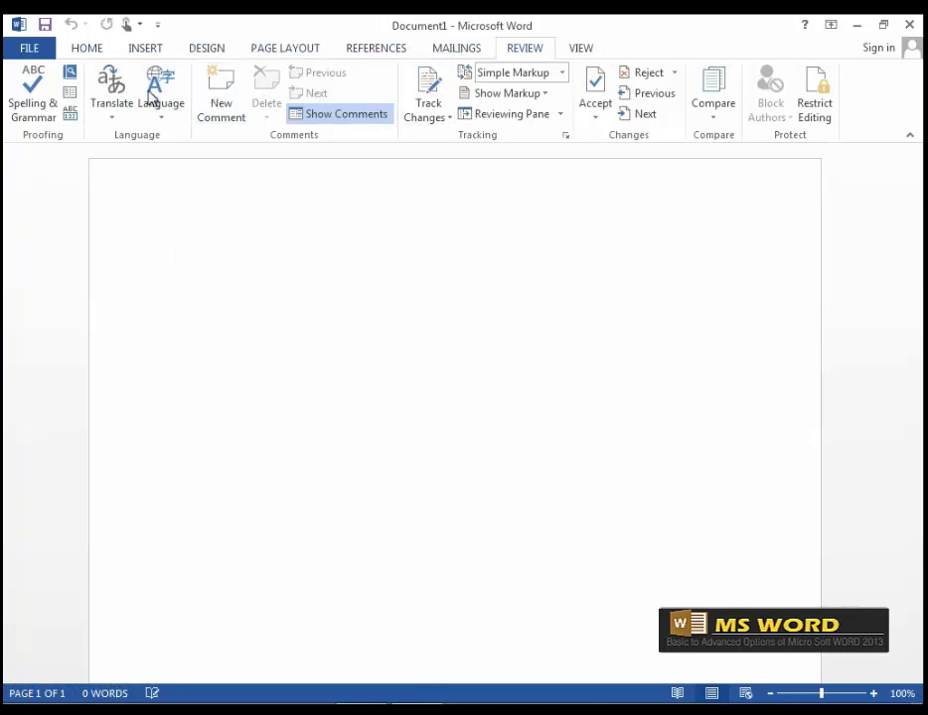
left_click(910, 136)
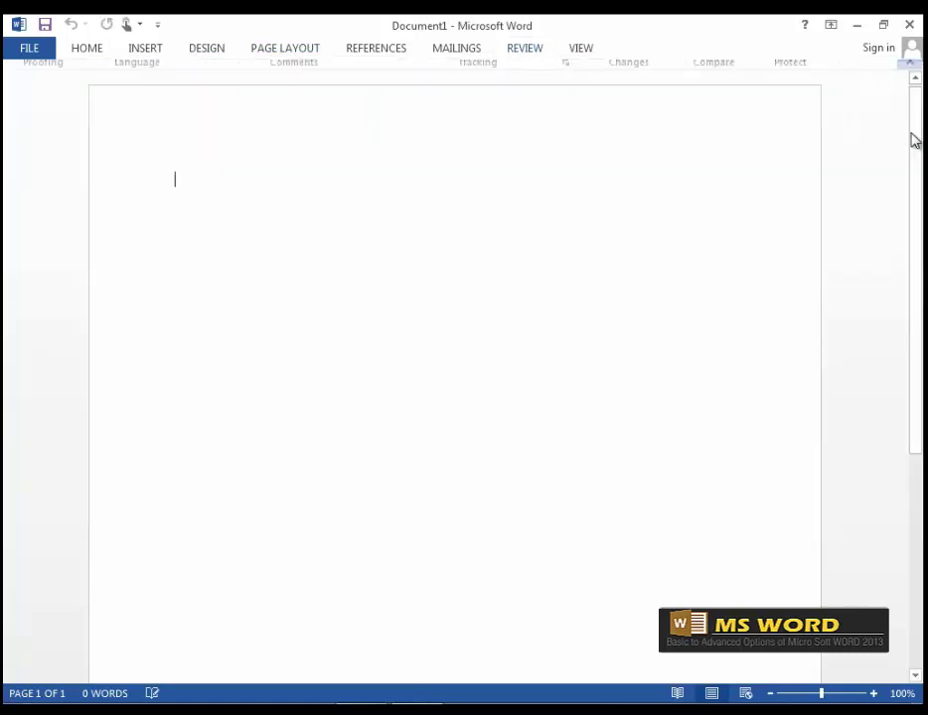
left_click(454, 50)
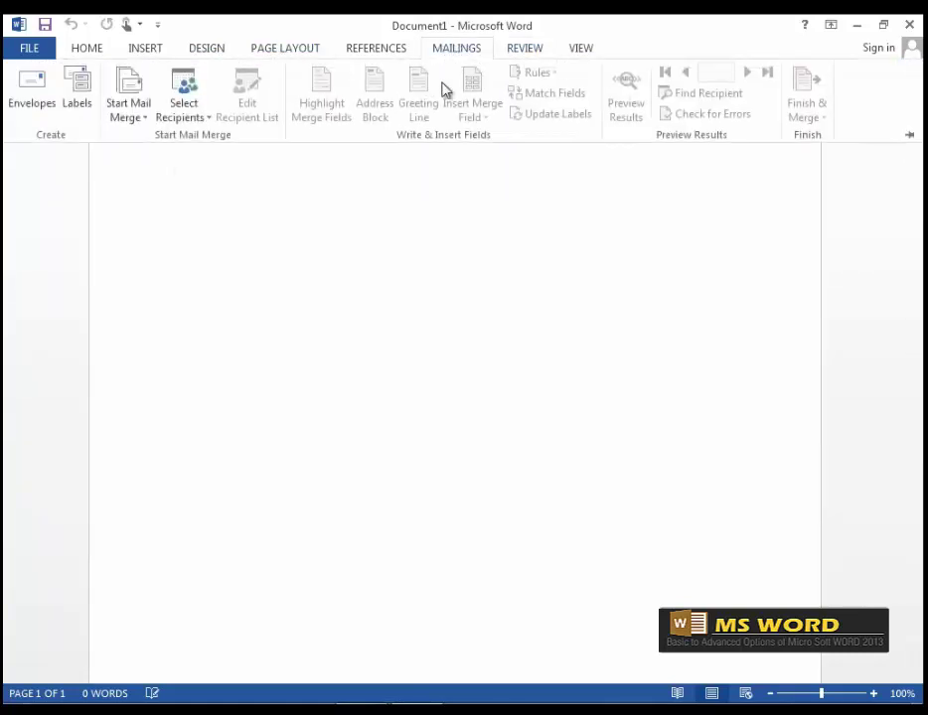
left_click(376, 54)
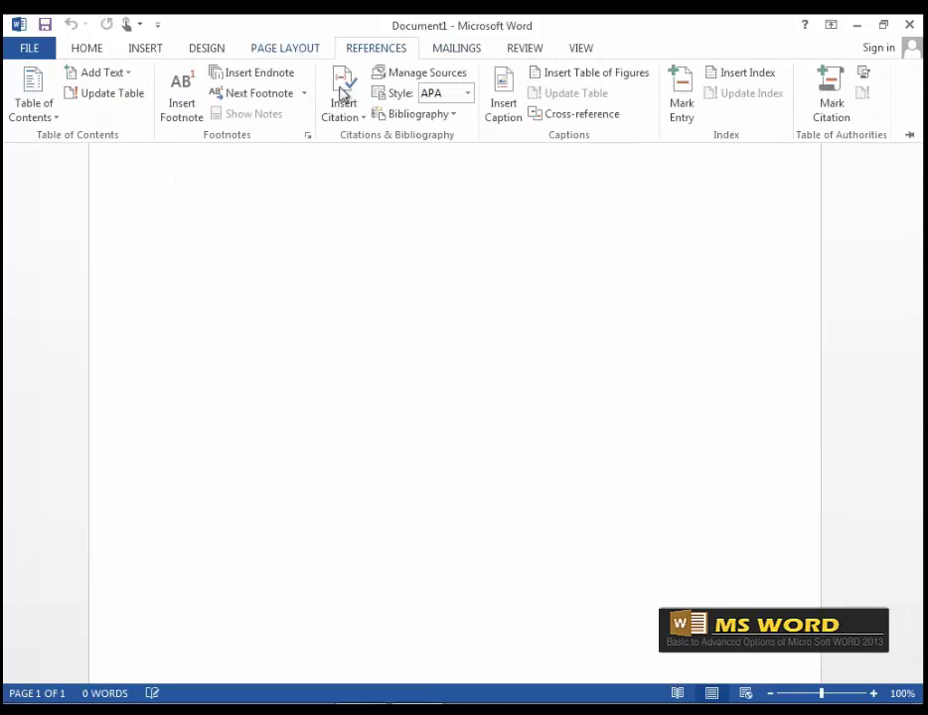
left_click(830, 26)
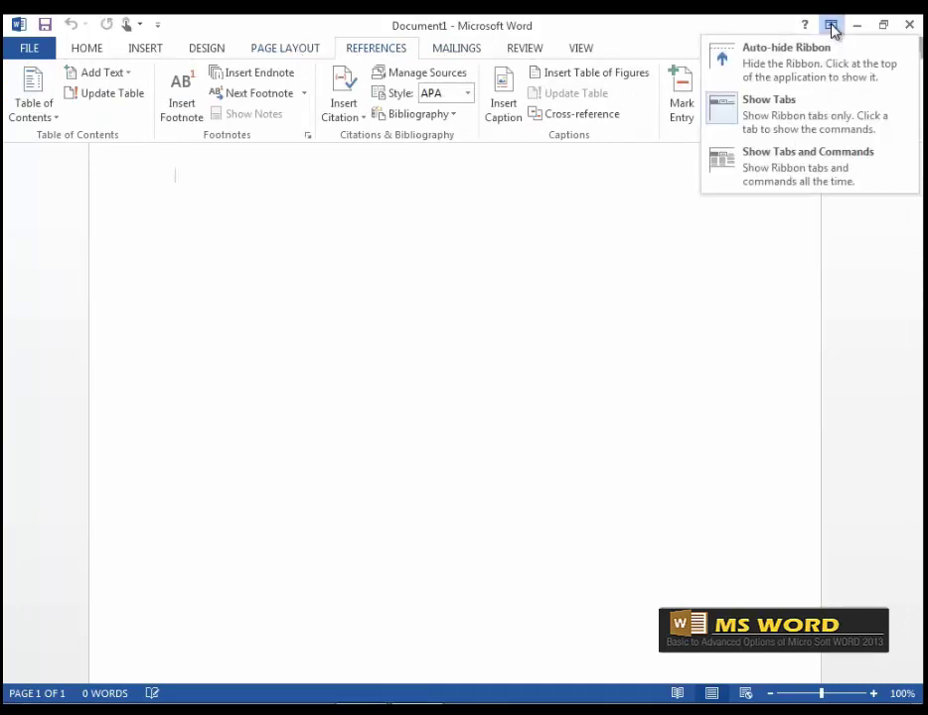
left_click(811, 178)
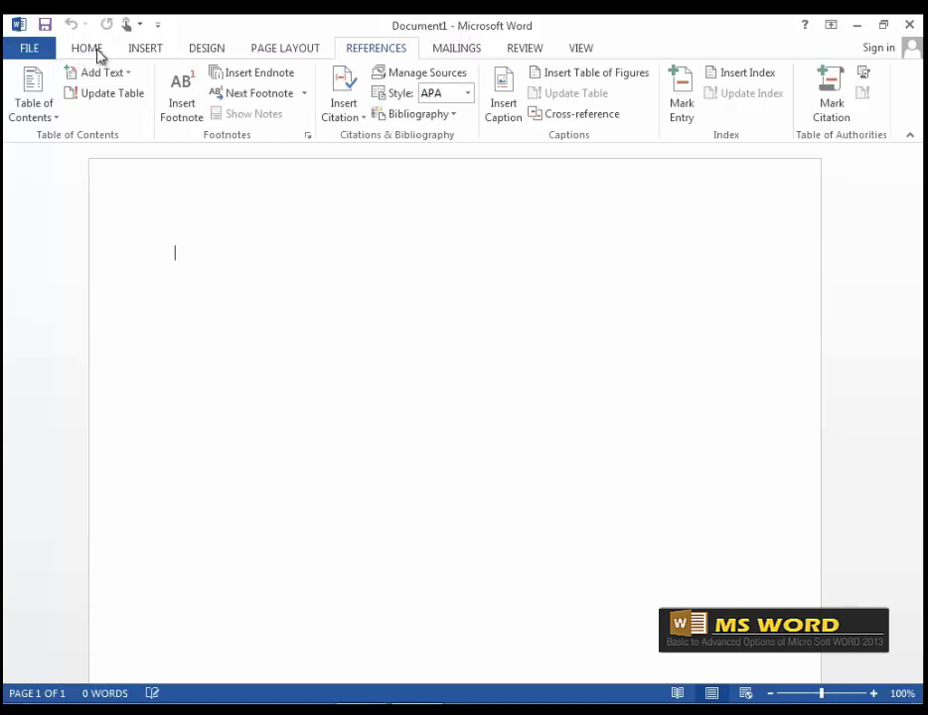
left_click(38, 47)
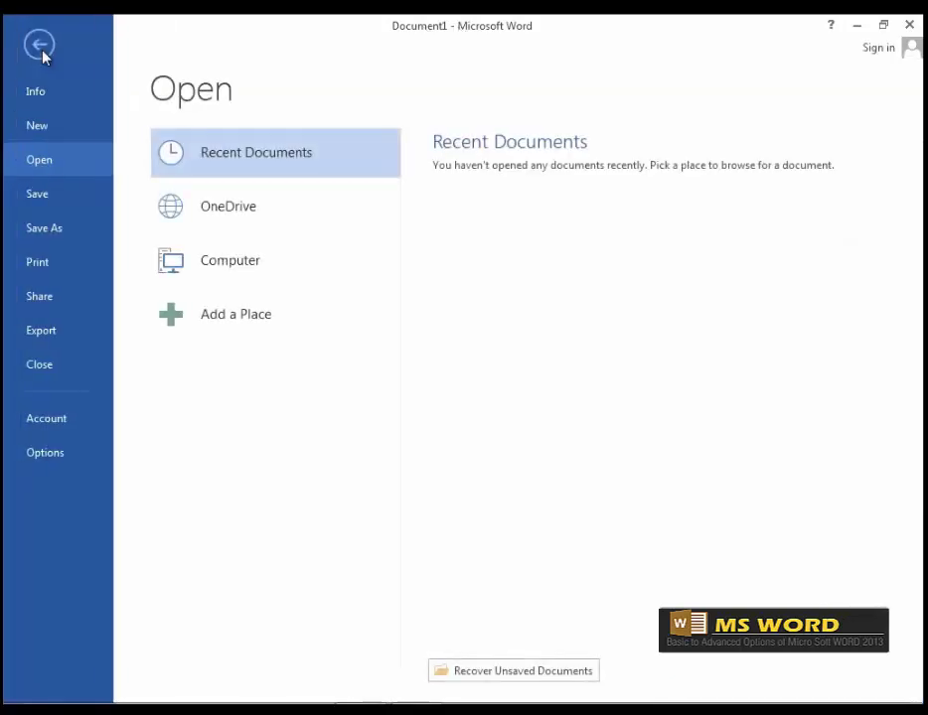
left_click(56, 96)
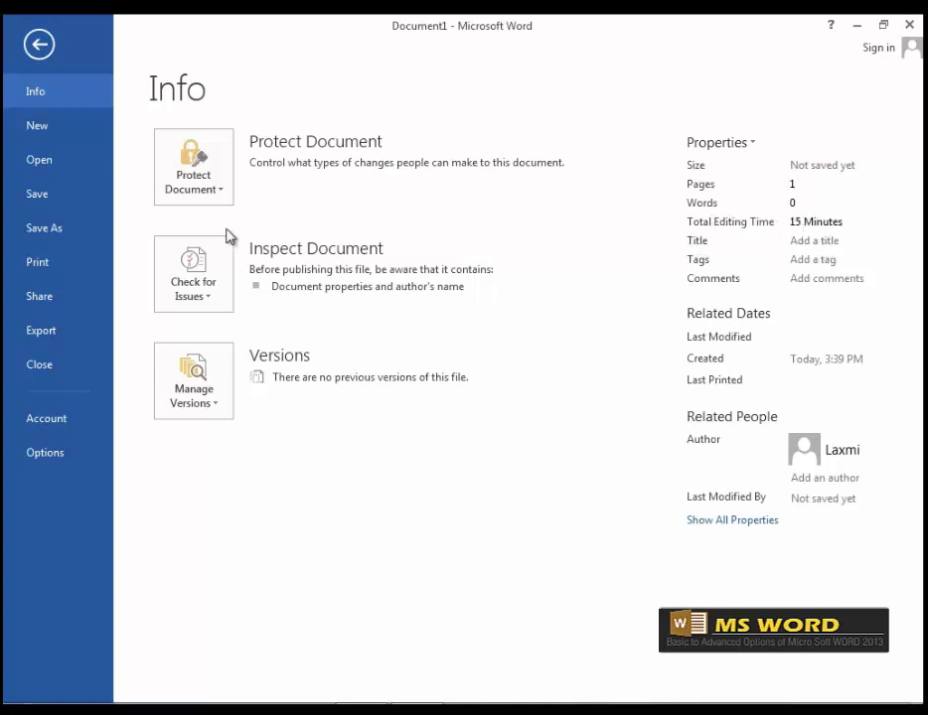
left_click(61, 134)
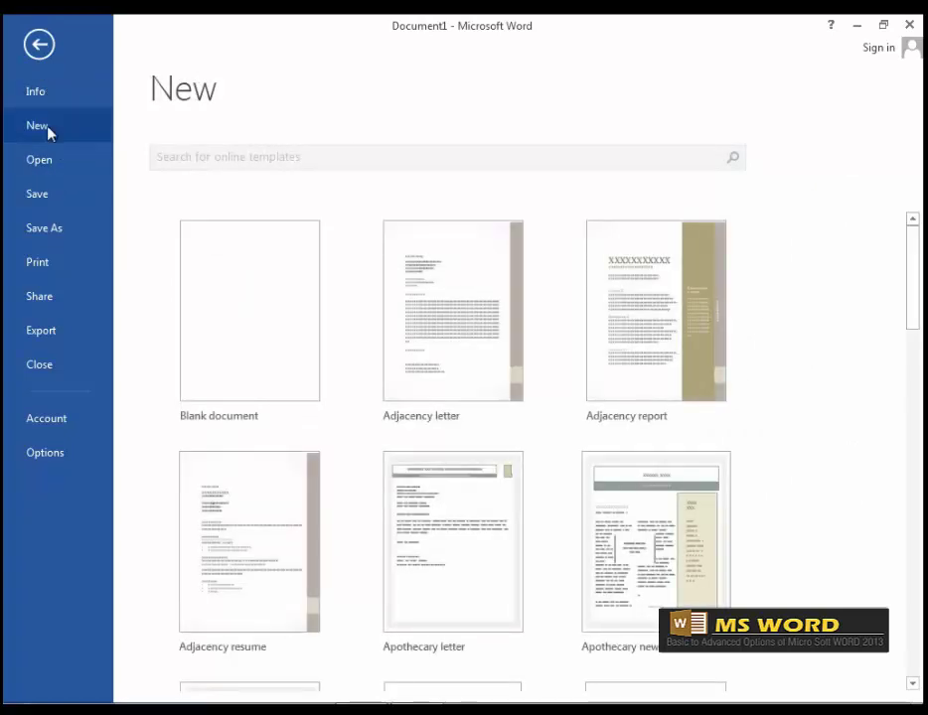
left_click(40, 47)
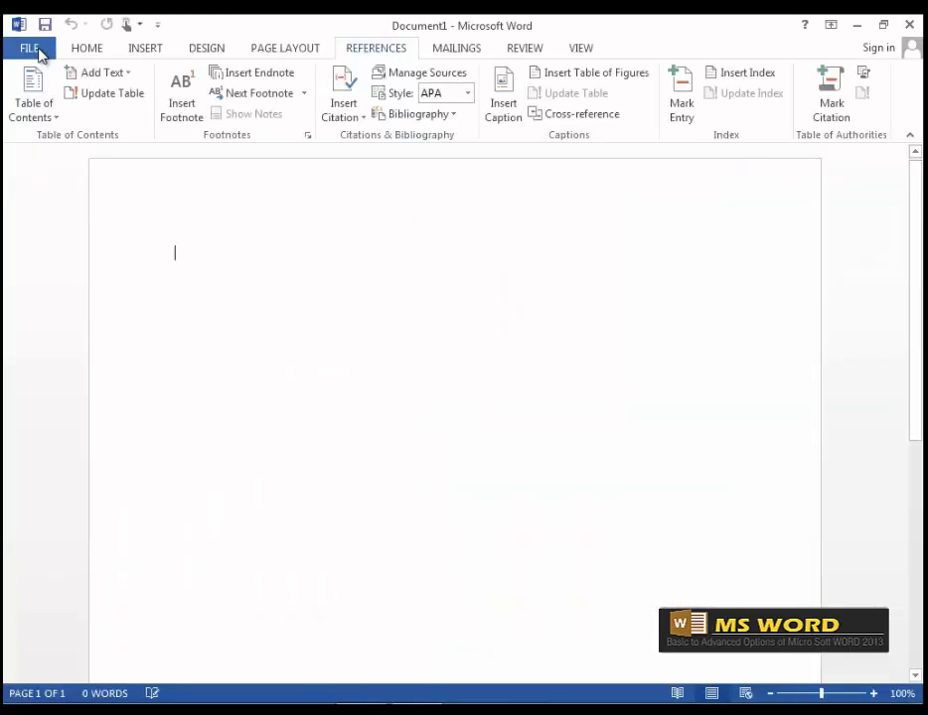
Step through the Home, Insert, Design, Page Layout, References and Mailings tabs.
left_click(86, 50)
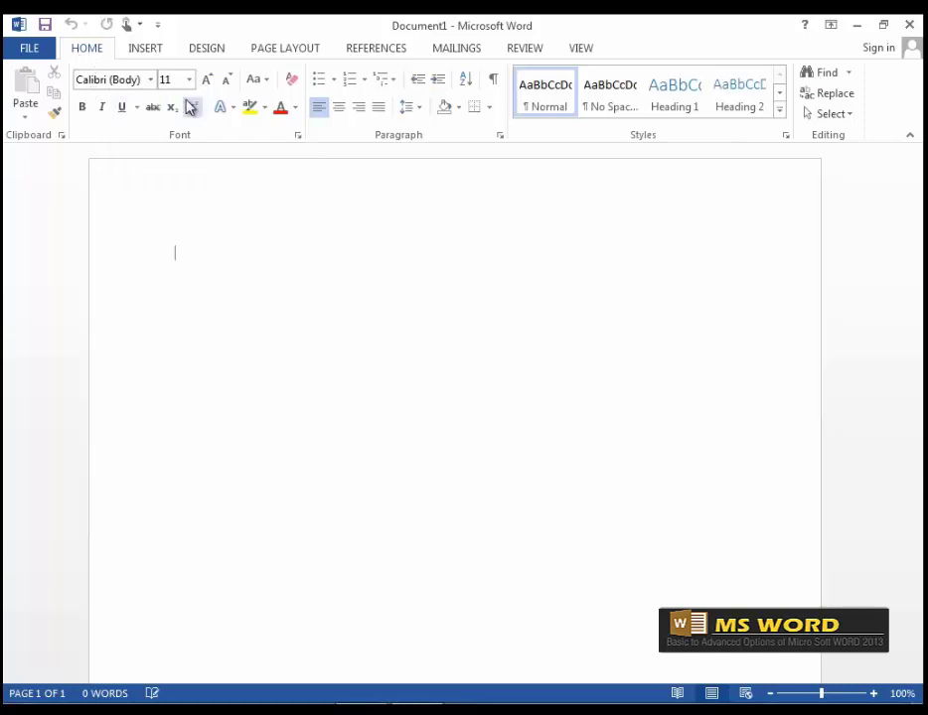
left_click(147, 55)
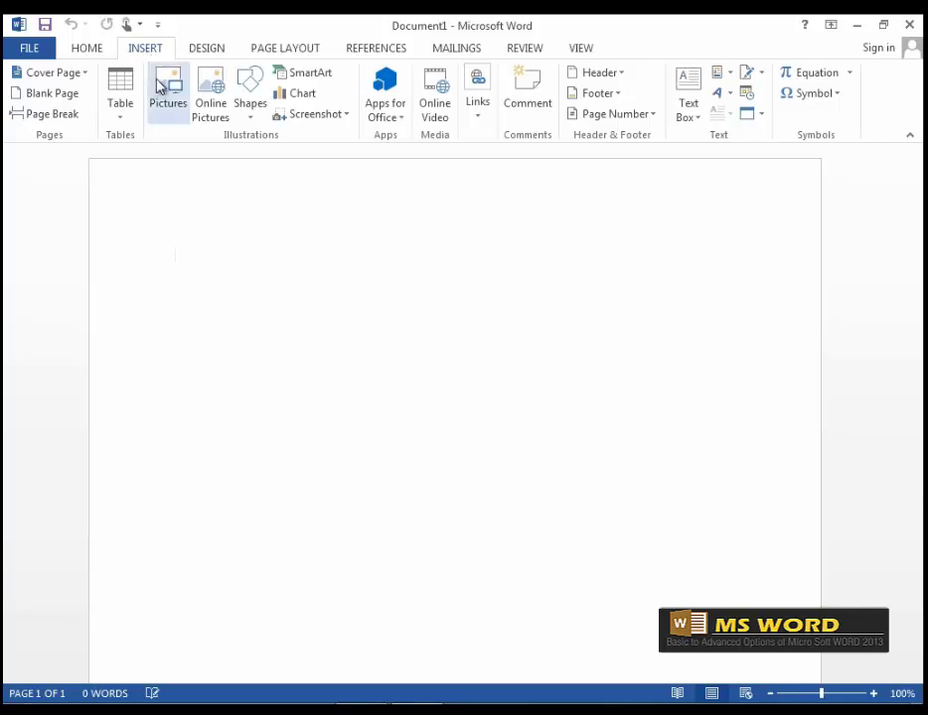
left_click(219, 57)
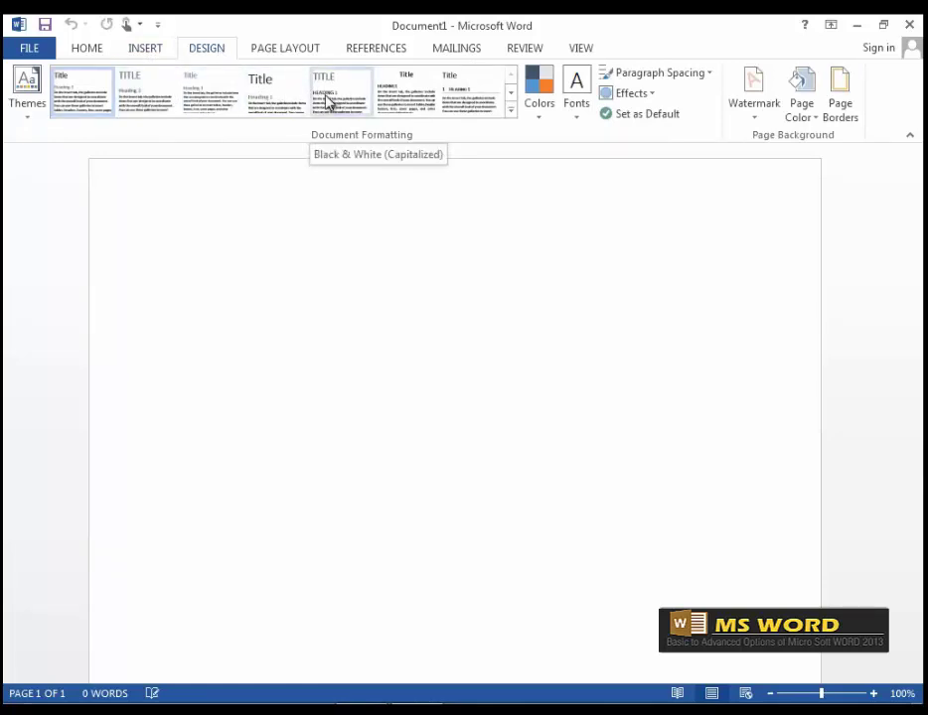
left_click(286, 58)
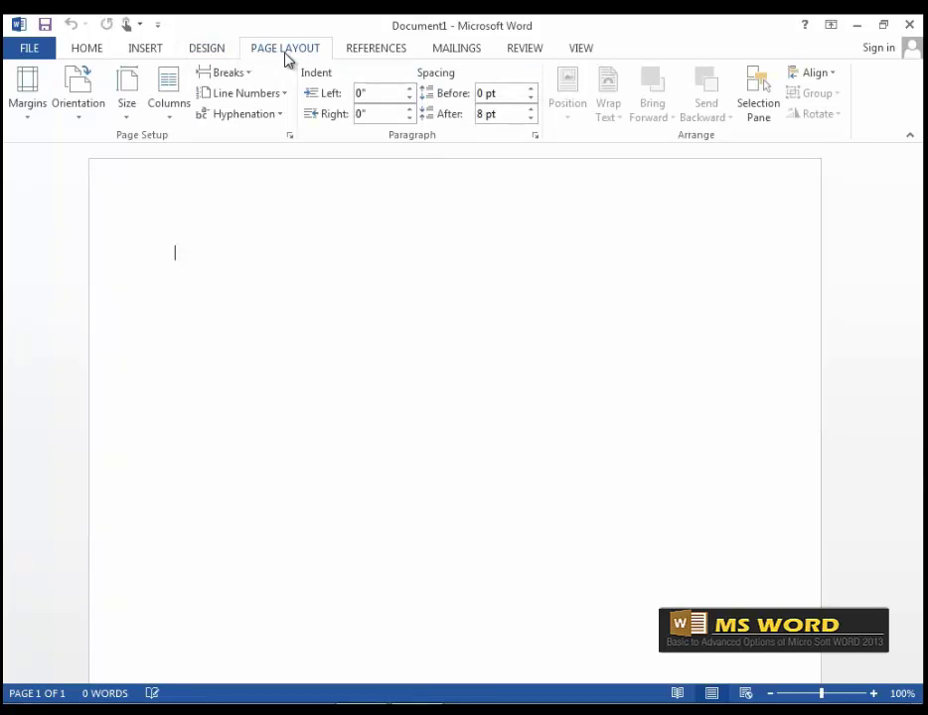
left_click(373, 51)
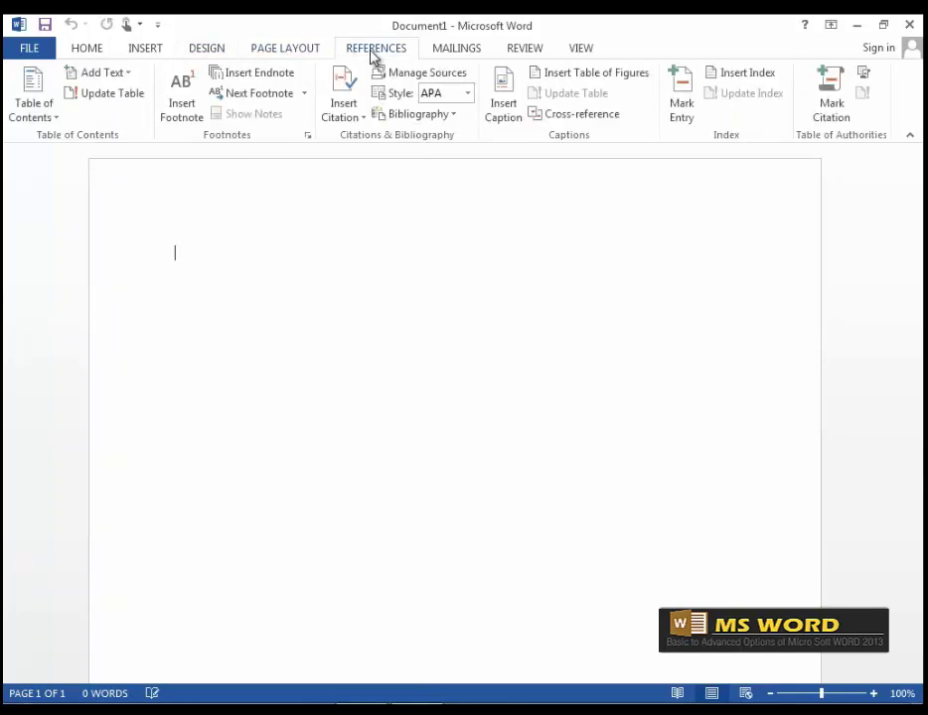
left_click(454, 54)
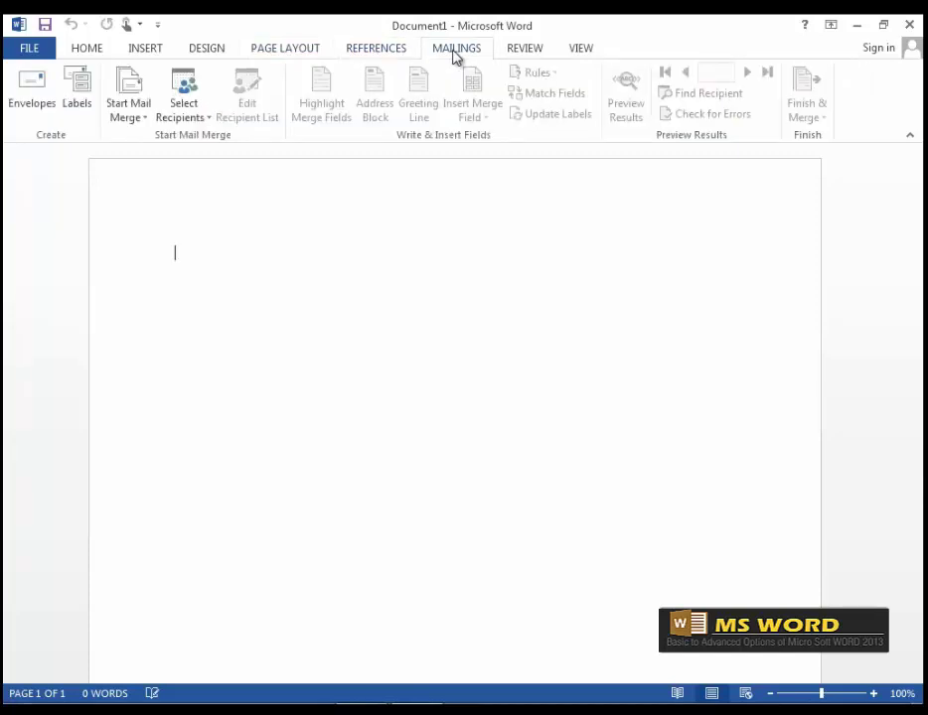
Revisit References and Page Layout, then check Word Count shows 1 page and 0 words.
left_click(387, 57)
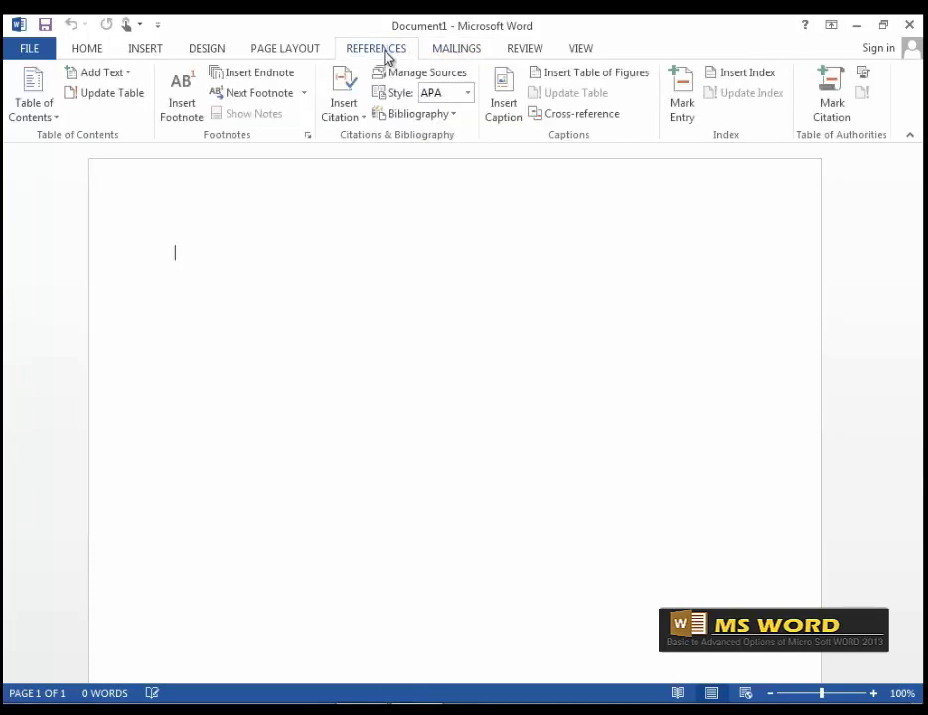
left_click(298, 57)
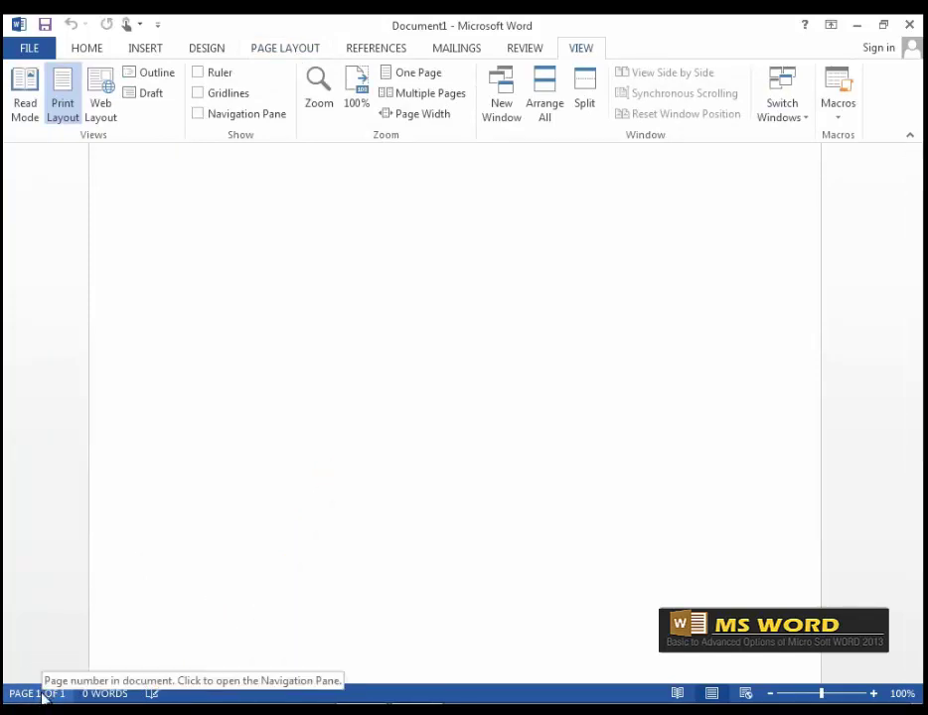
left_click(106, 693)
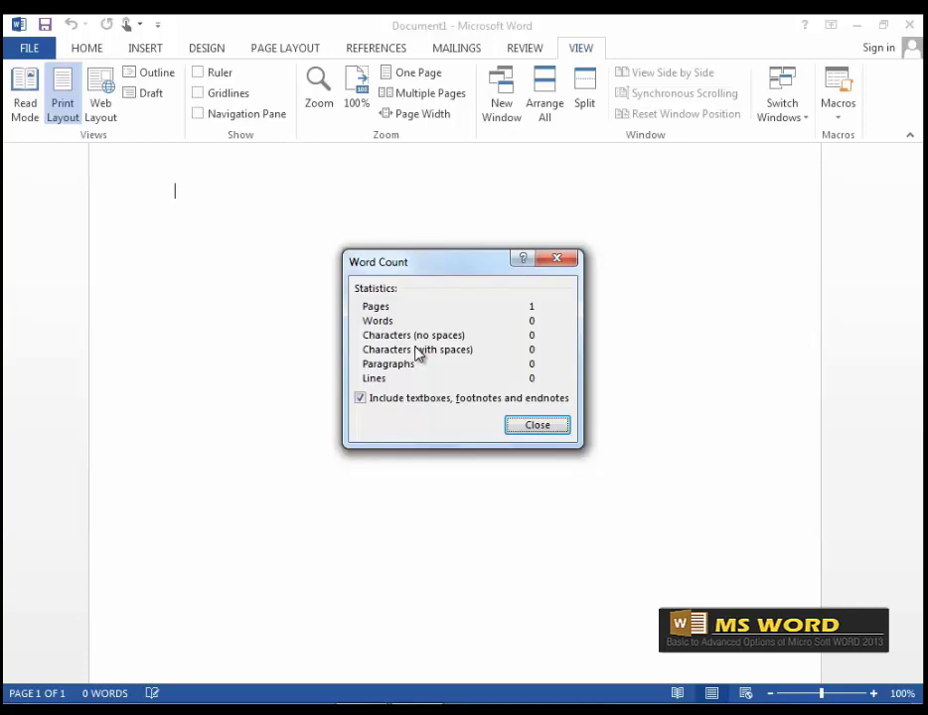
left_click(562, 424)
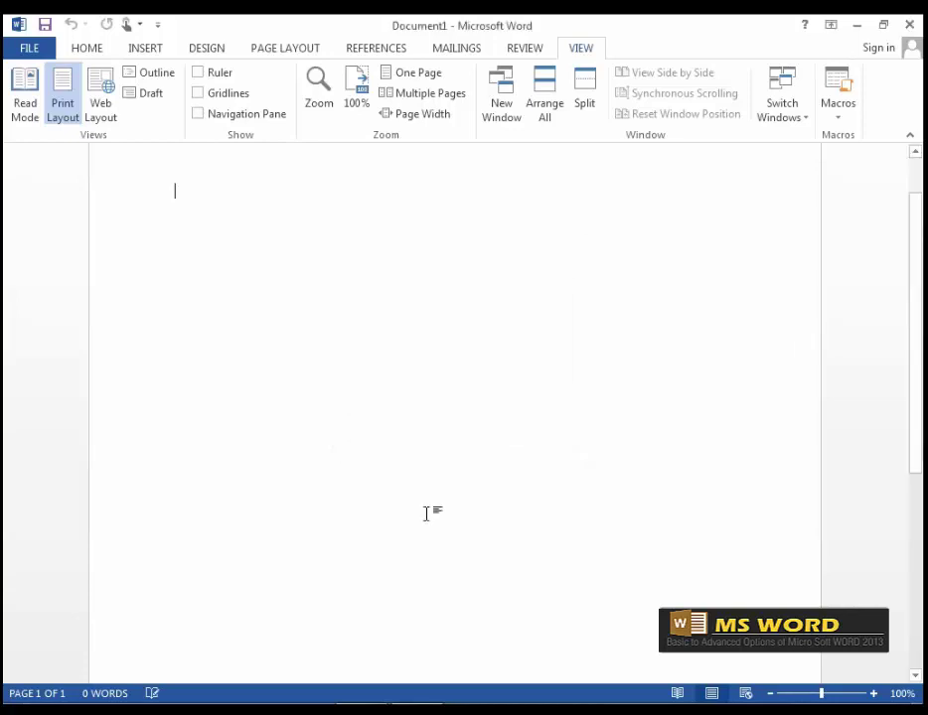
Run a spelling and grammar check on the blank document, dismiss the result, and zoom to about 212%.
left_click(155, 693)
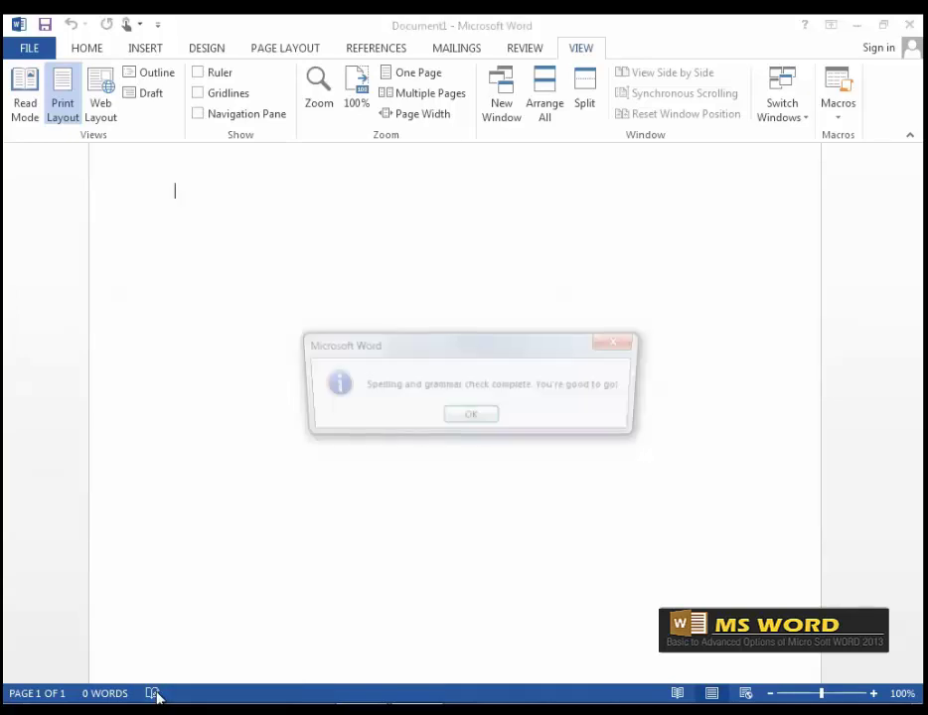
left_click(470, 419)
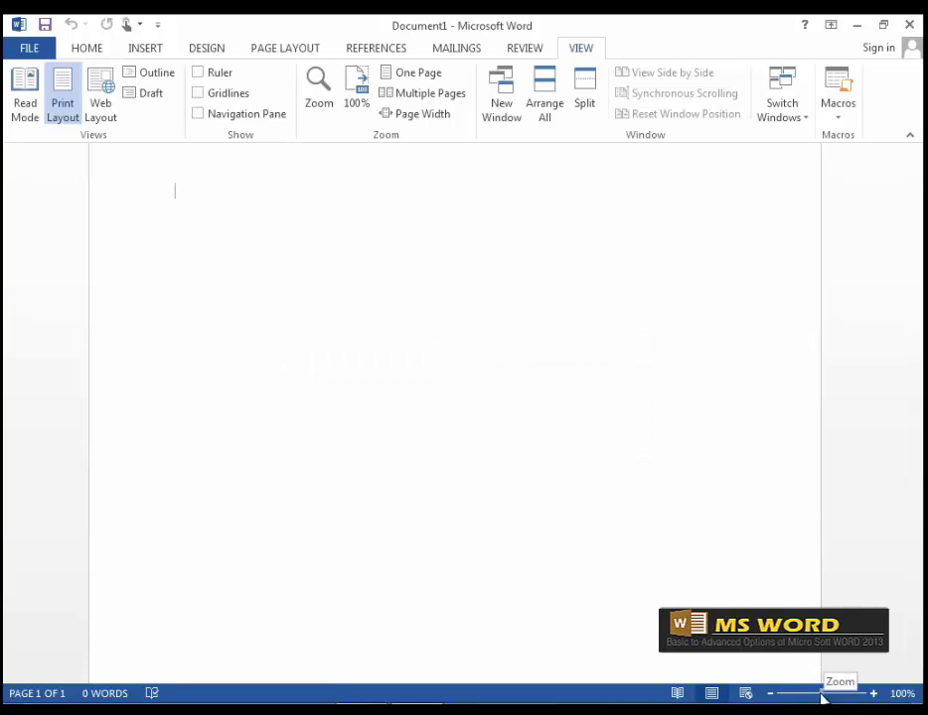
left_click_drag(822, 695, 841, 703)
left_click(897, 693)
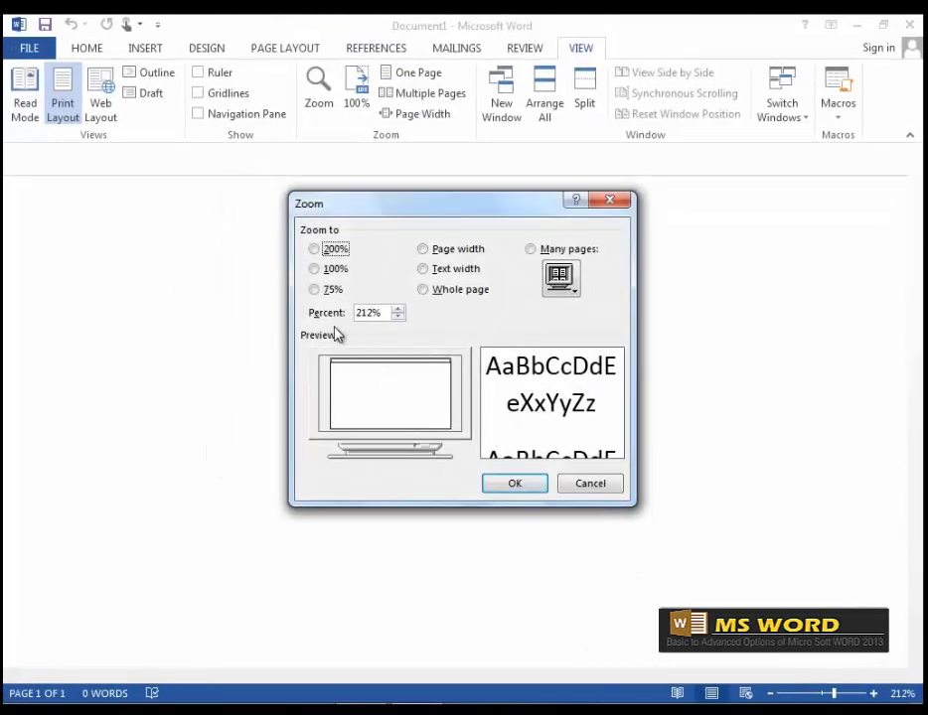
left_click(397, 309)
left_click(397, 309)
left_click(397, 308)
left_click(397, 309)
left_click(397, 309)
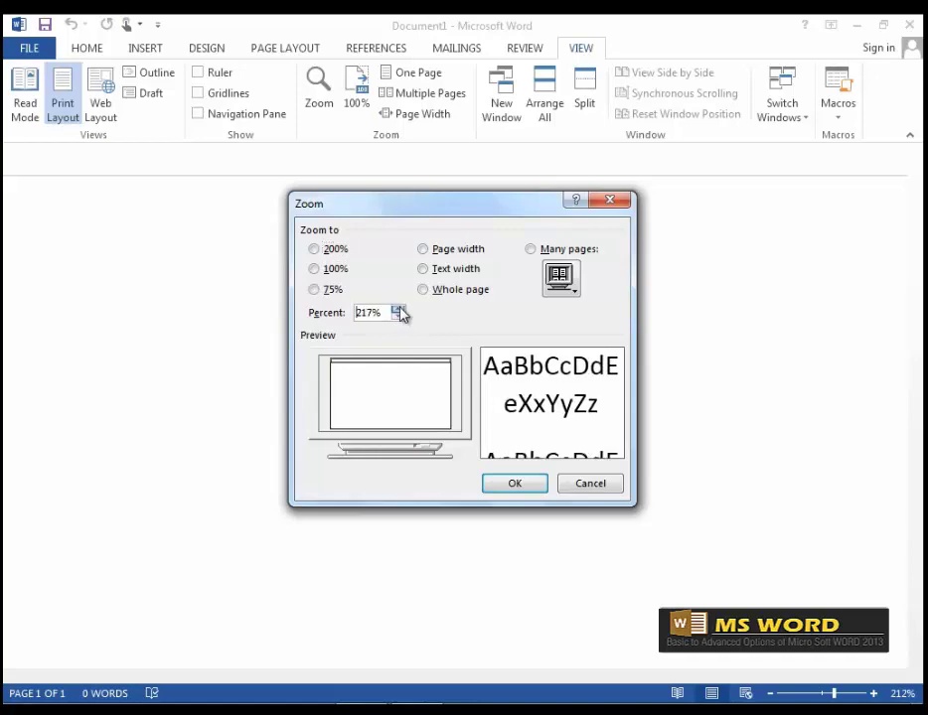
left_click(397, 317)
left_click(397, 317)
left_click(397, 316)
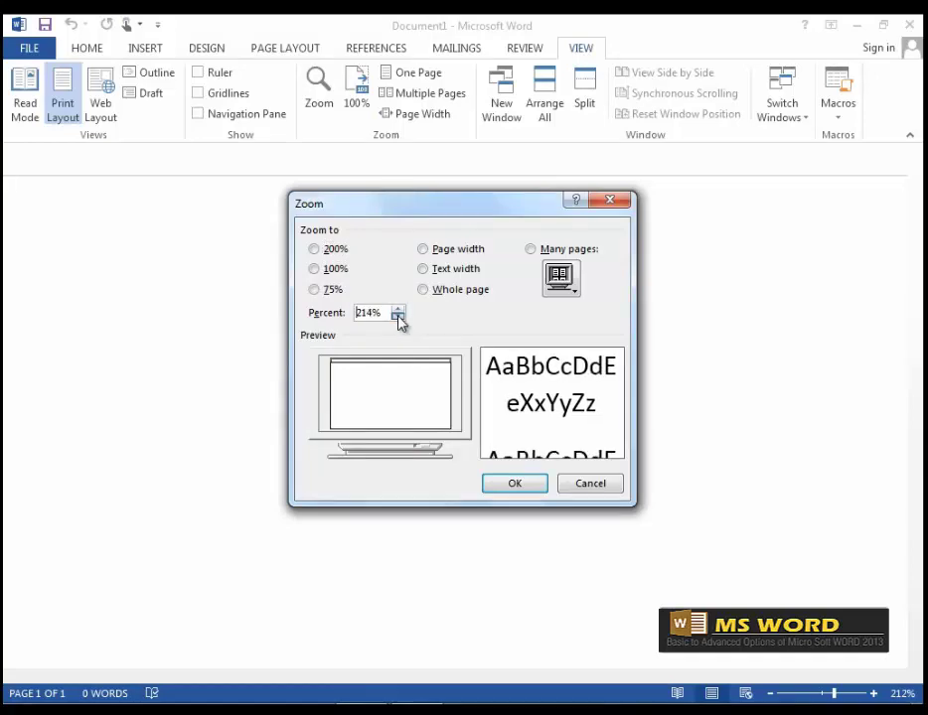
left_click(397, 317)
left_click(397, 317)
left_click(397, 317)
left_click(397, 317)
left_click(398, 317)
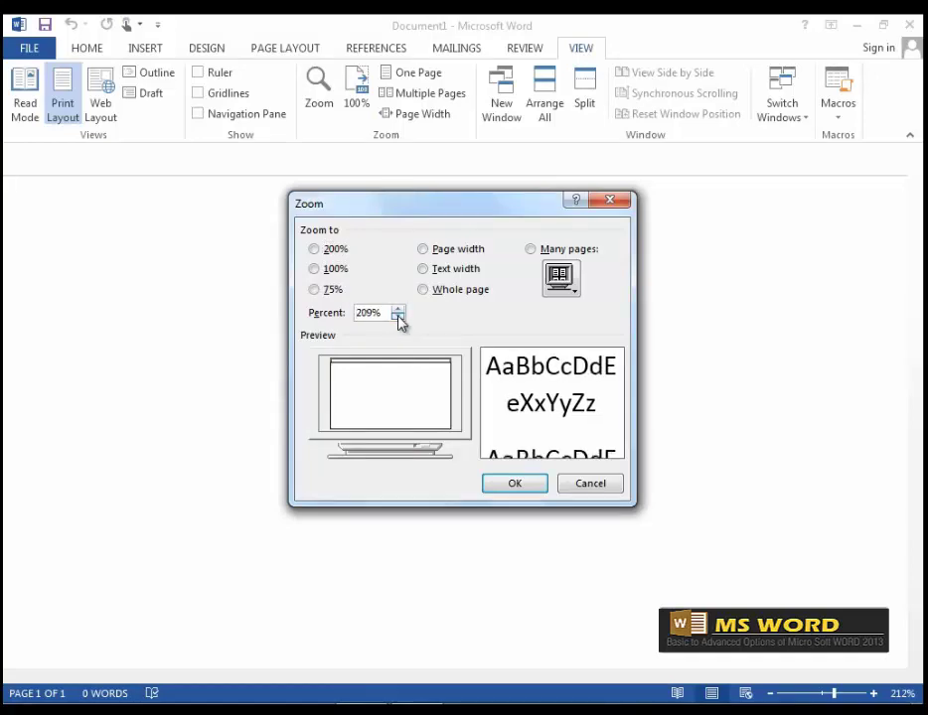
left_click(315, 249)
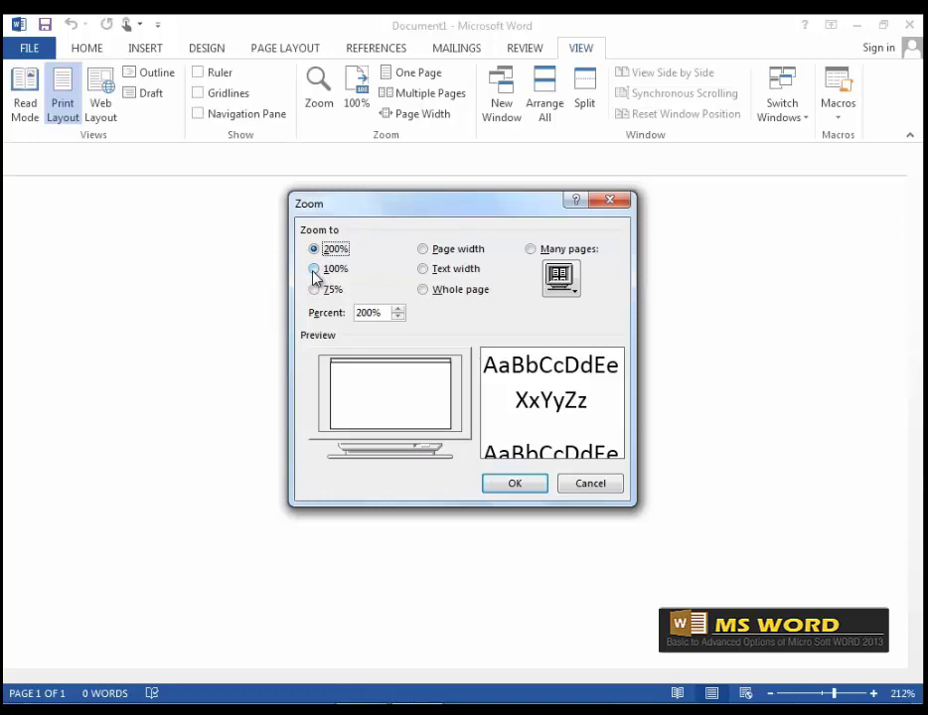
left_click(314, 270)
left_click(318, 292)
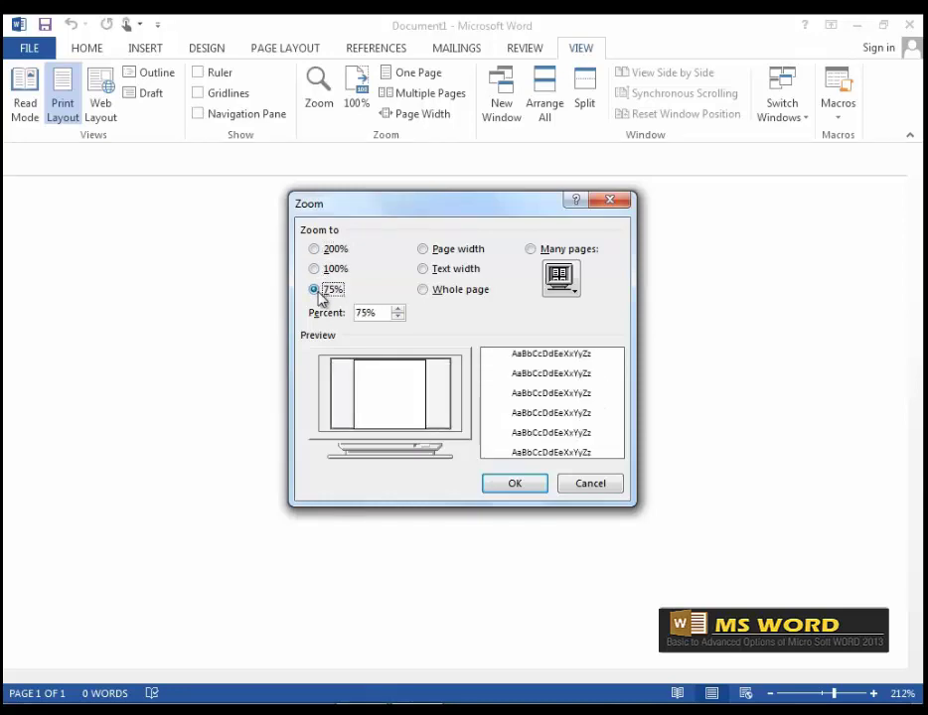
left_click(424, 250)
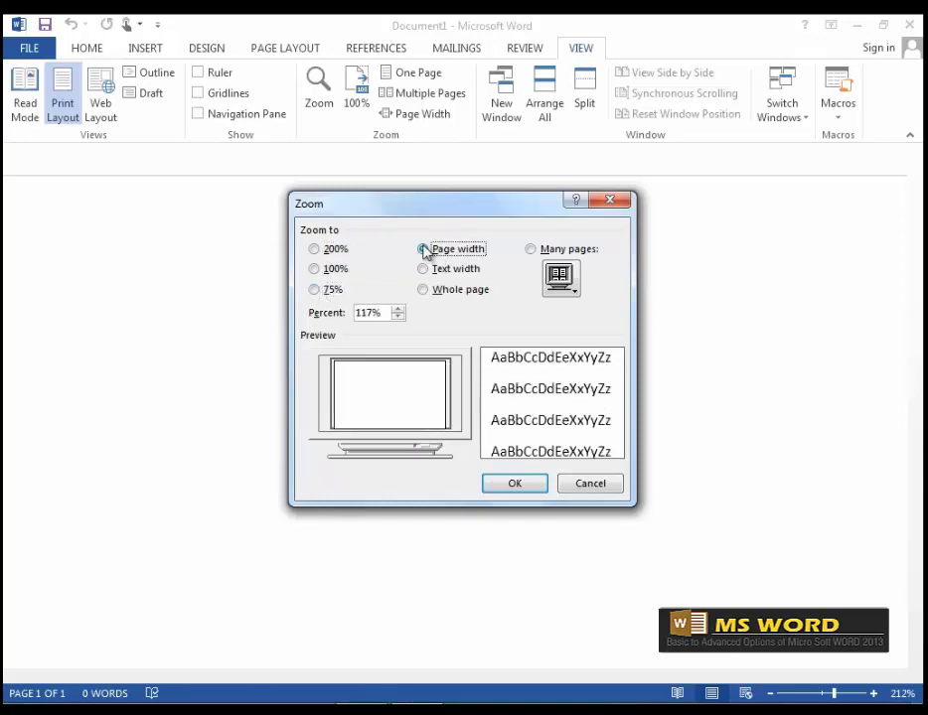
left_click(427, 272)
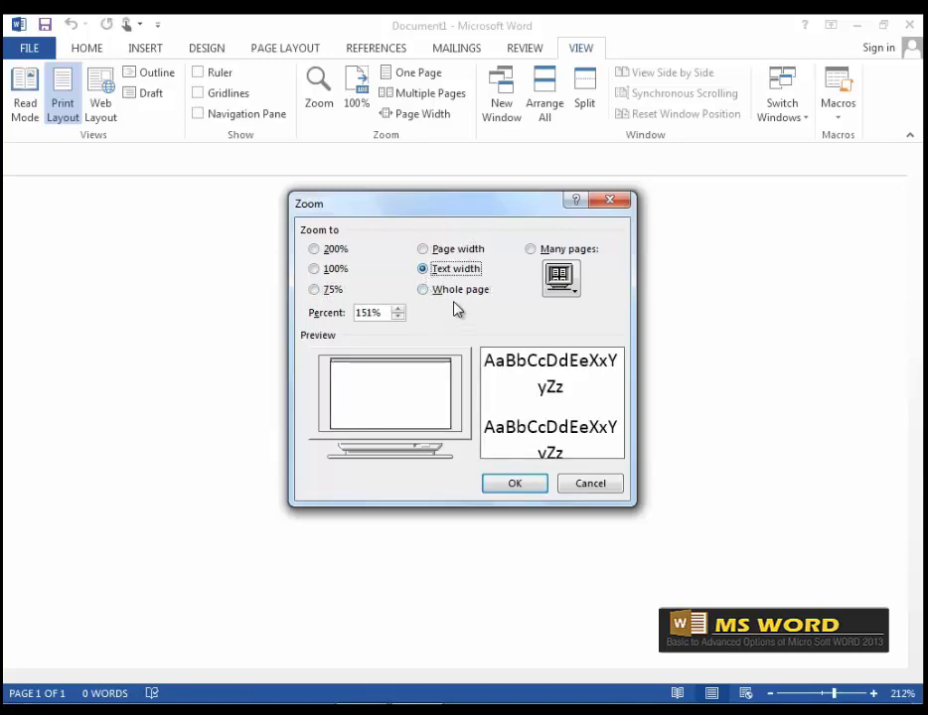
left_click(582, 478)
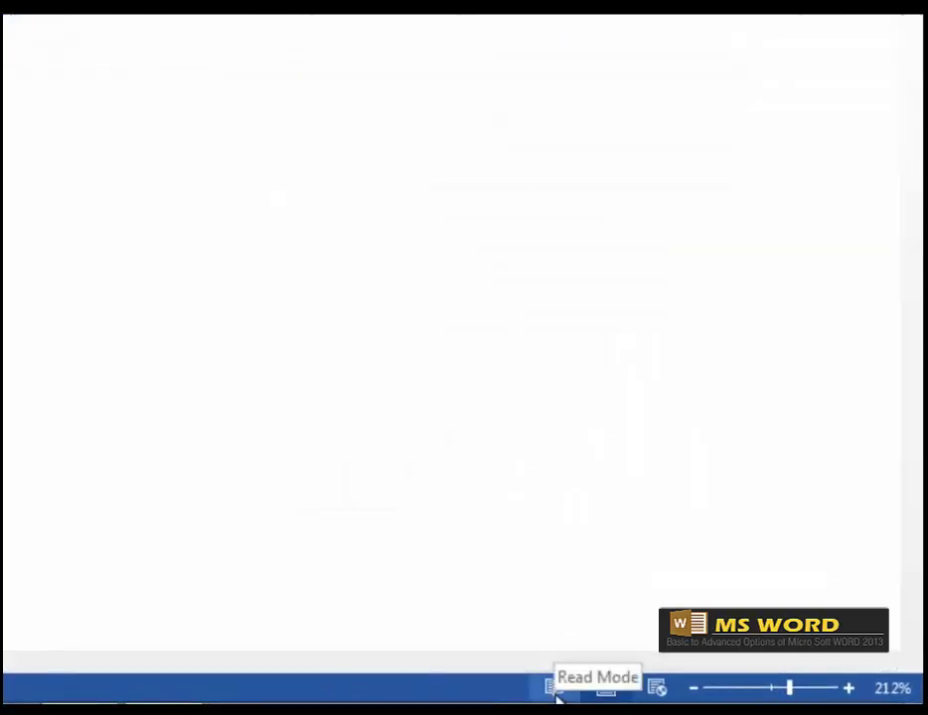
Switch the blank document briefly to Read Mode, then to Web Layout view.
left_click(555, 695)
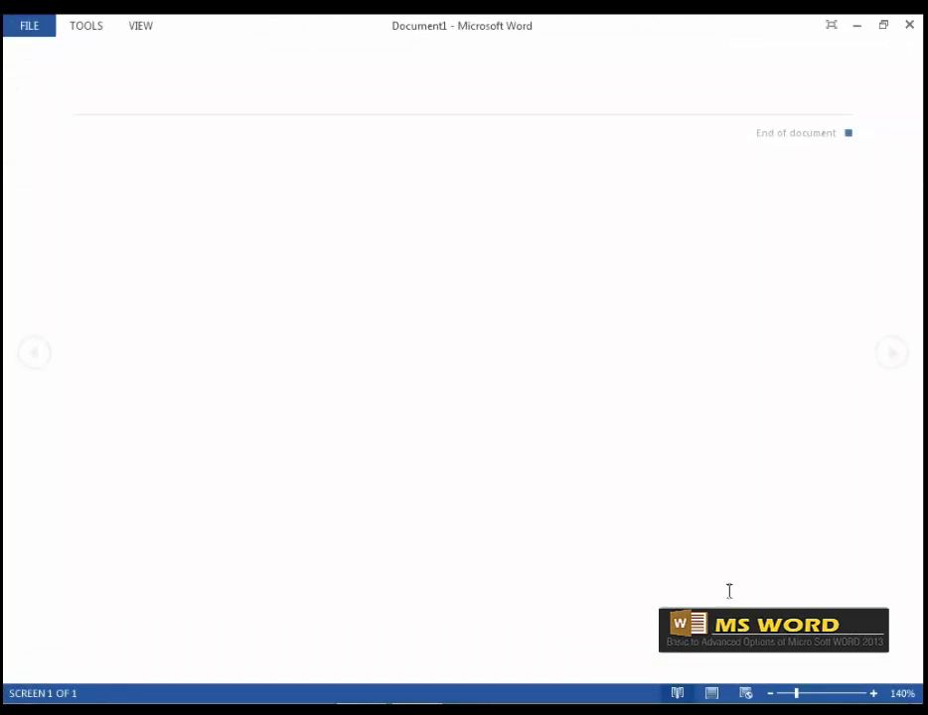
left_click(746, 694)
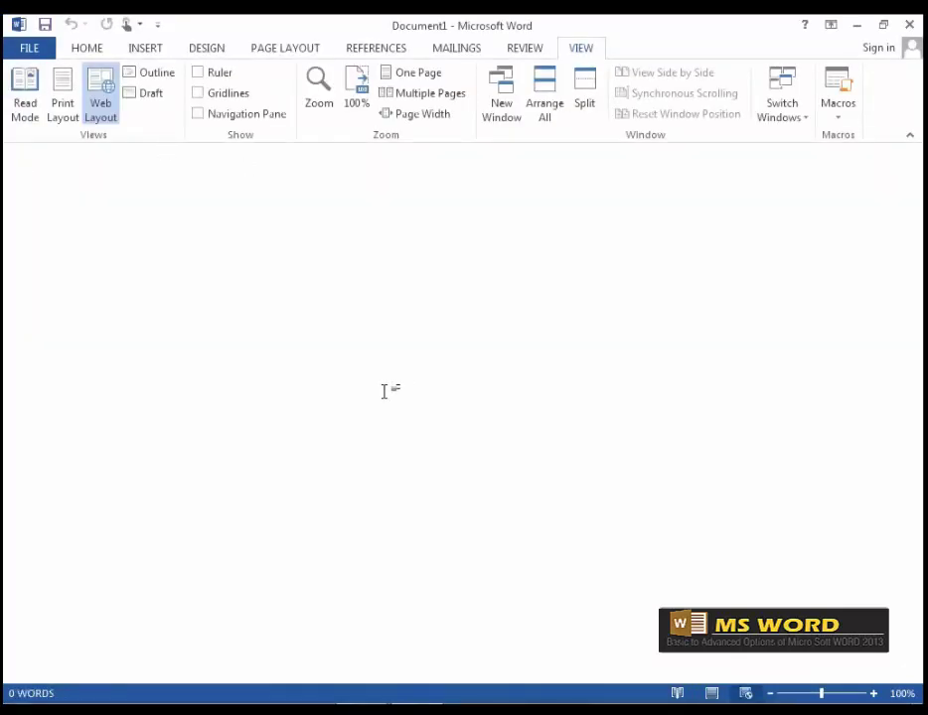
Remove the Zoom Slider from the status bar, then turn it back on.
right_click(517, 699)
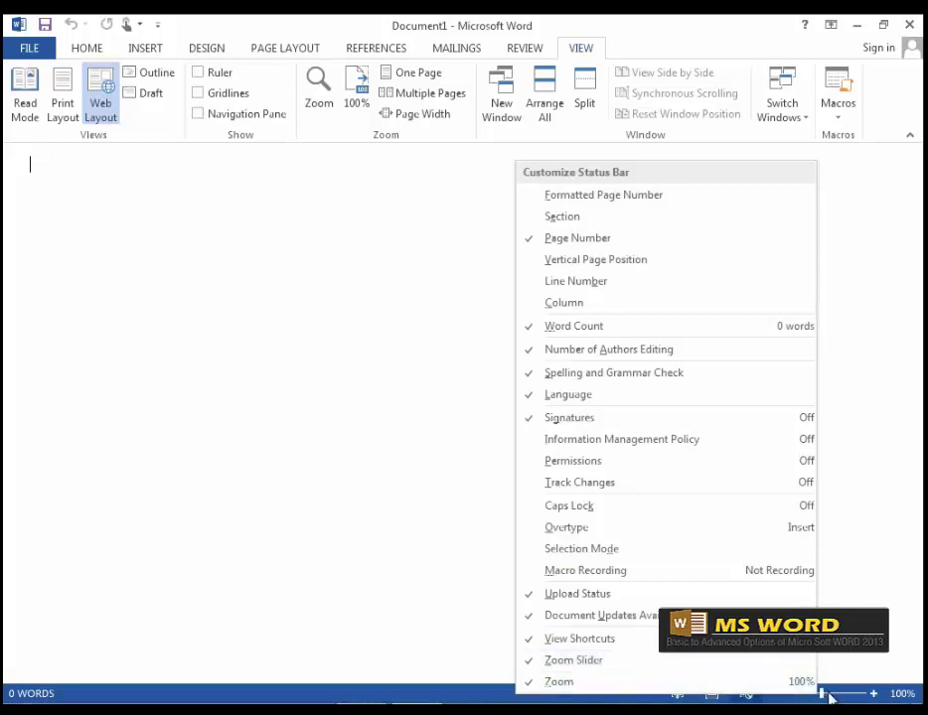
left_click(568, 669)
left_click(860, 582)
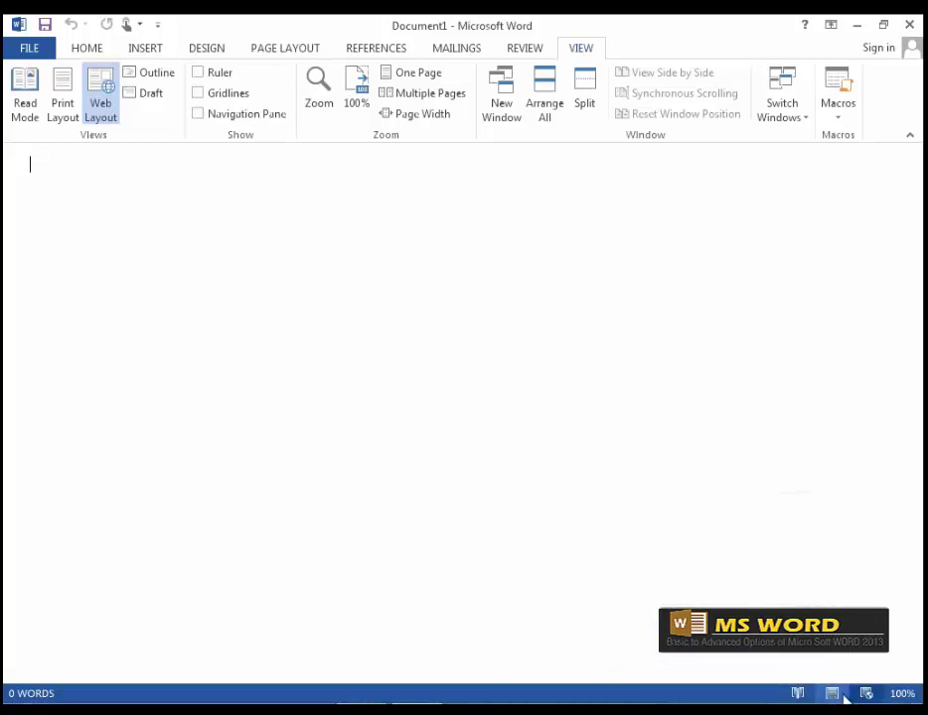
right_click(714, 696)
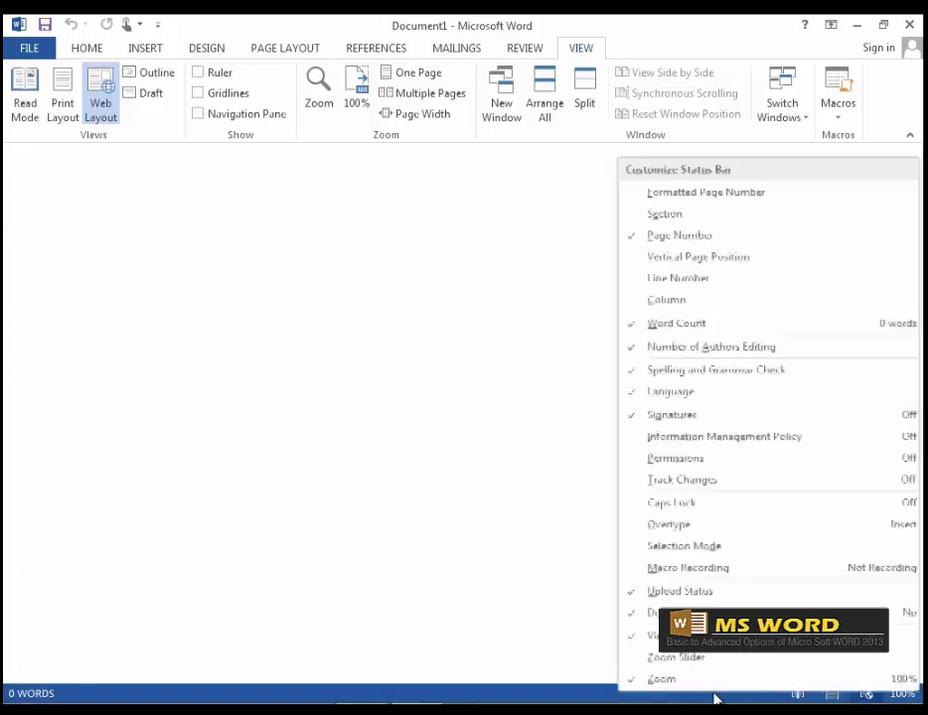
left_click(676, 658)
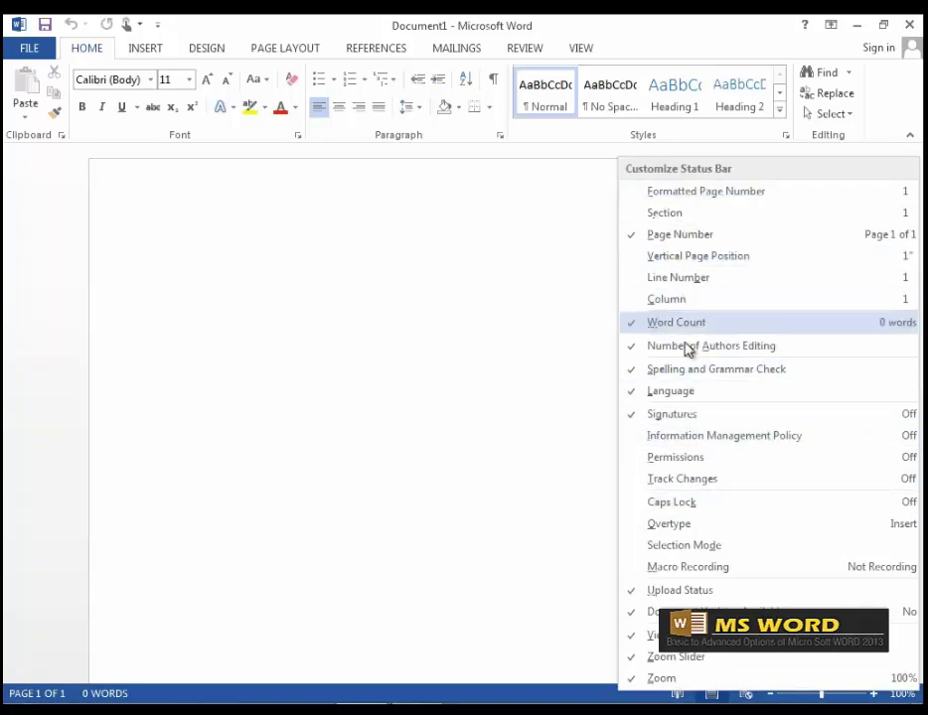
Dismiss the Customize Status Bar menu and scroll the blank page down and back to the top.
left_click(530, 423)
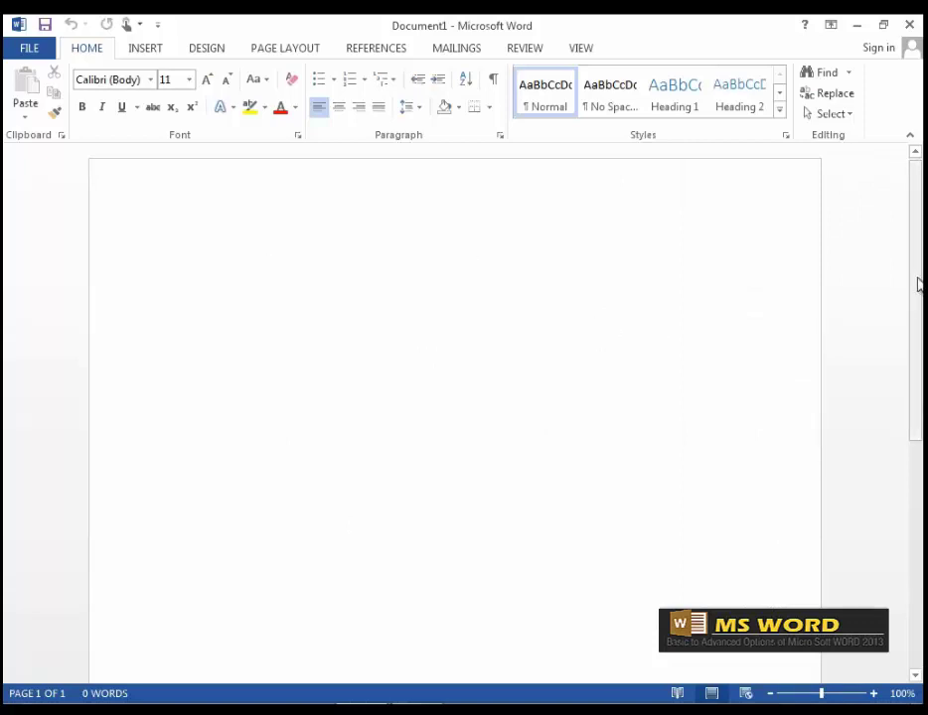
left_click_drag(917, 284, 920, 507)
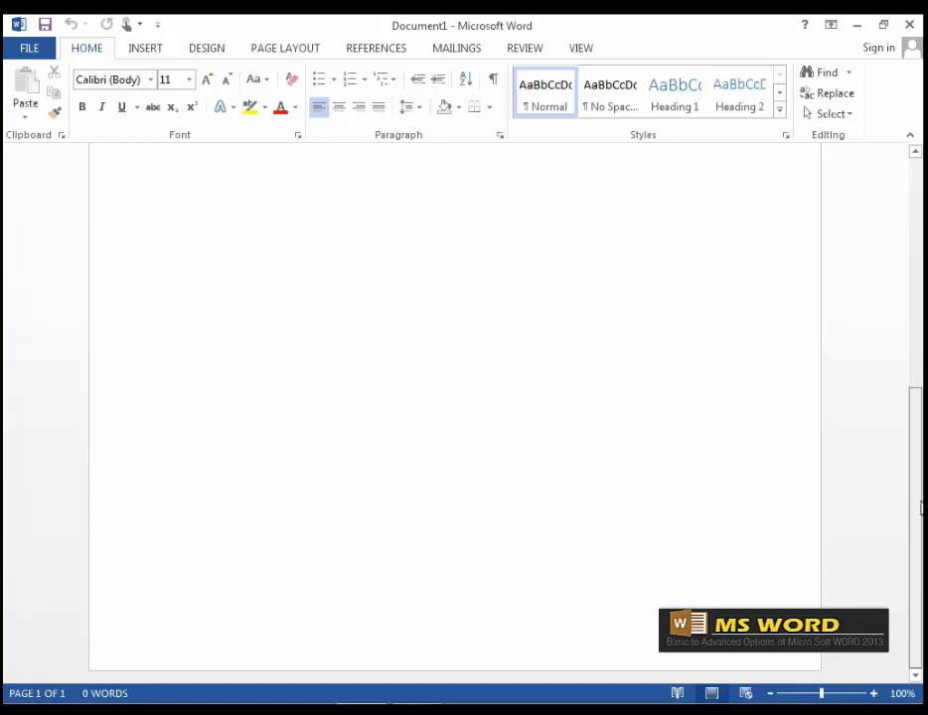
left_click_drag(921, 507, 922, 208)
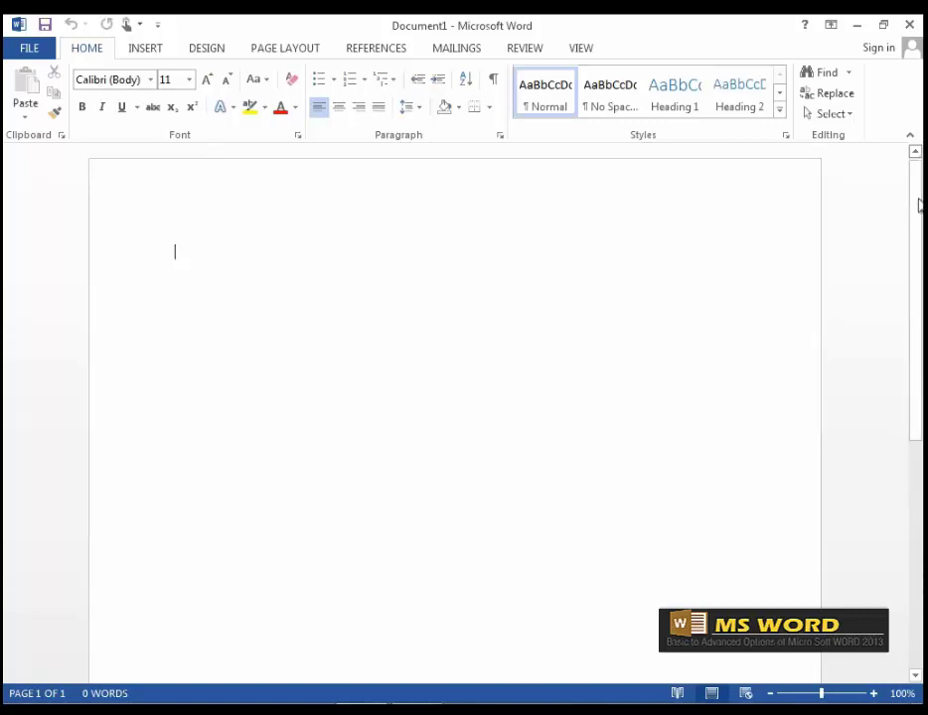
left_click(914, 675)
left_click_drag(914, 675, 914, 675)
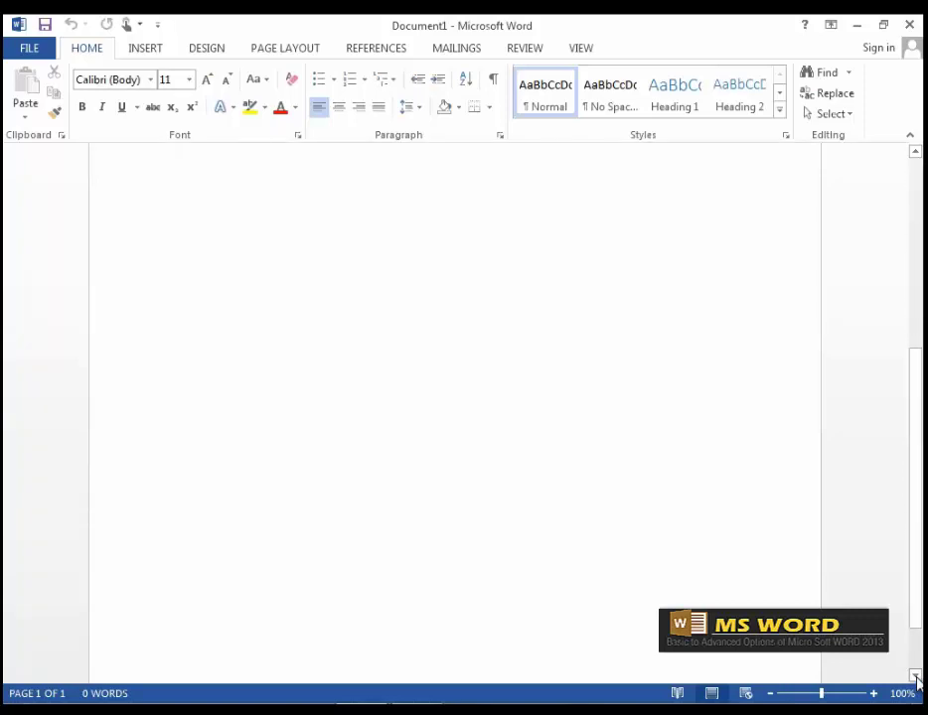
left_click_drag(913, 559, 922, 328)
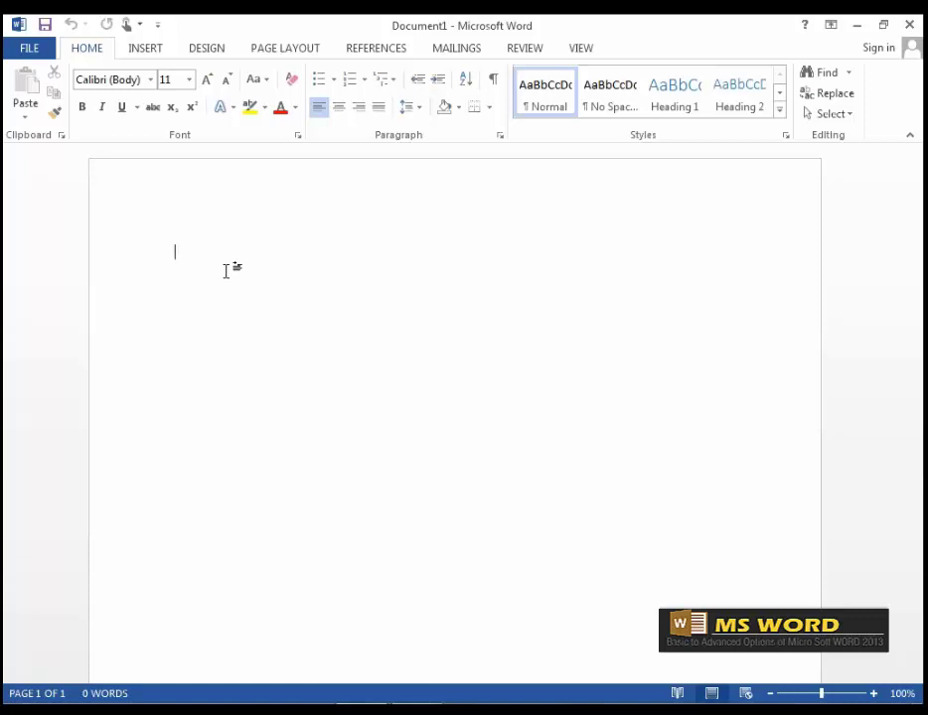
Type 'Digital Media, Kerala.' as the first line of the blank page.
type("D")
type("igital")
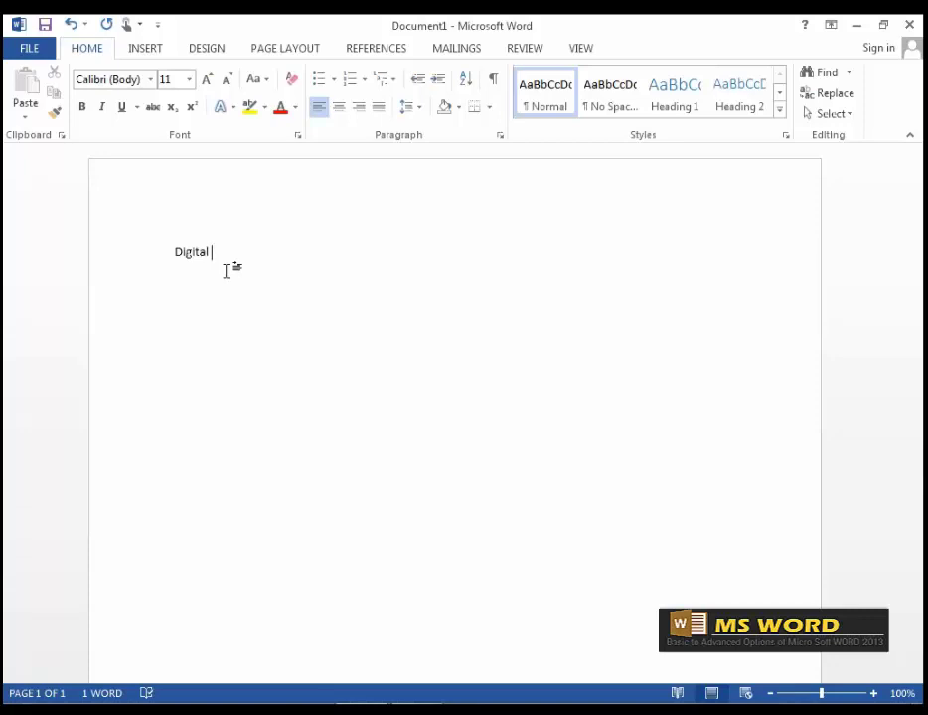
type(" Media")
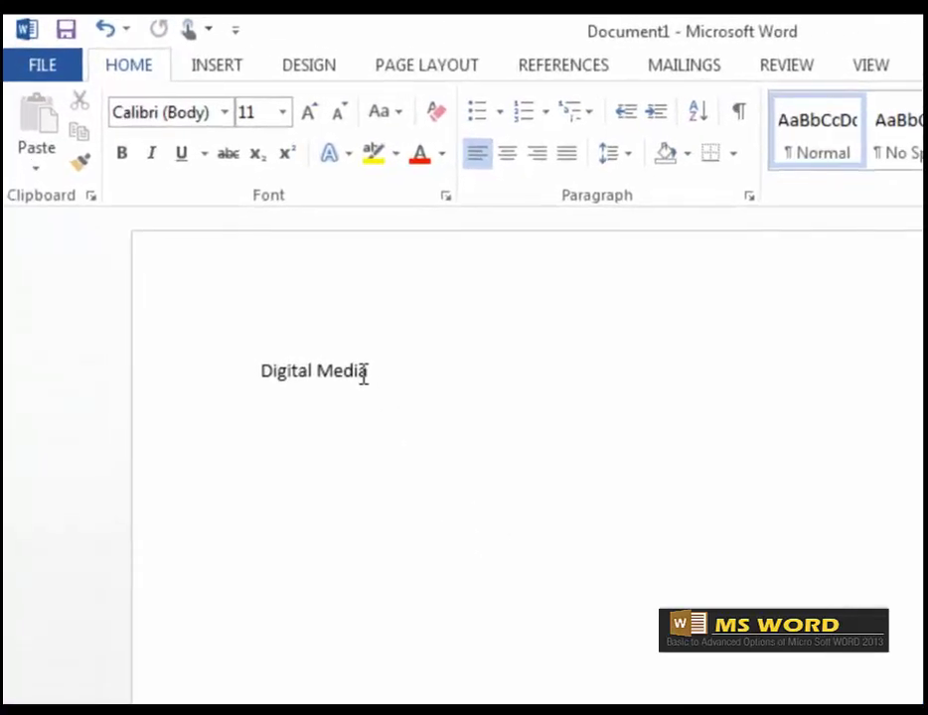
type(",")
type("Kerala.")
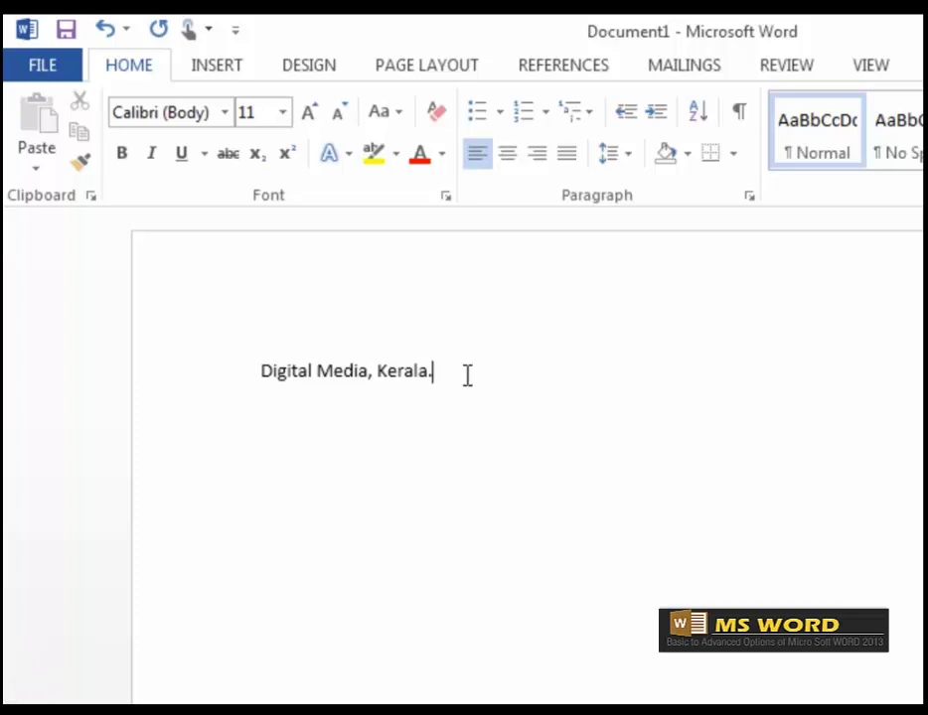
key("Left")
key("Left")
key("Left")
key("Left")
key("Left")
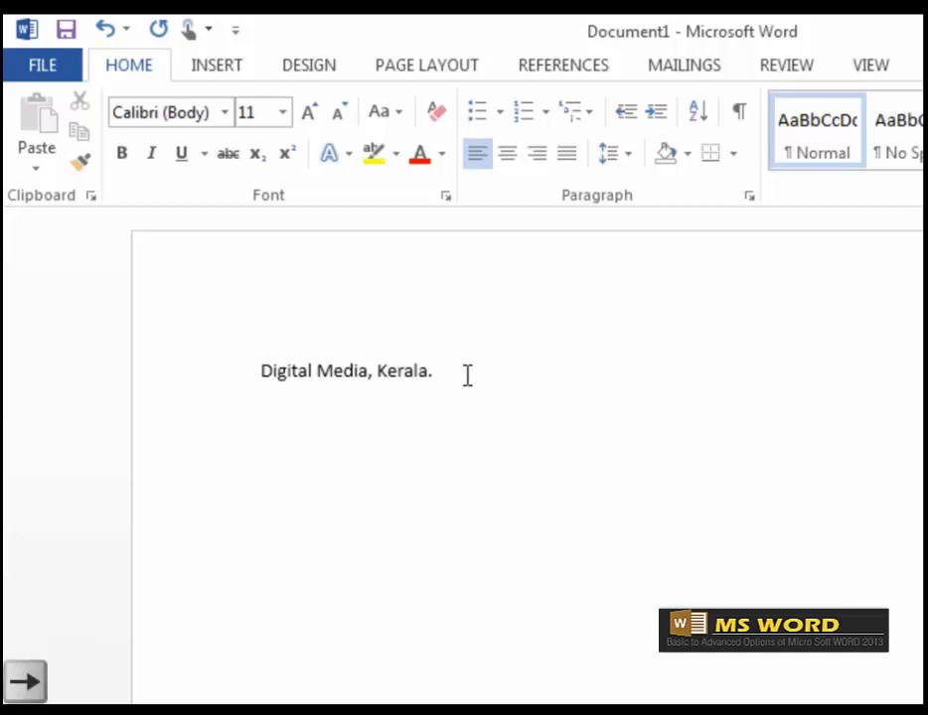
key("Right")
key("Right")
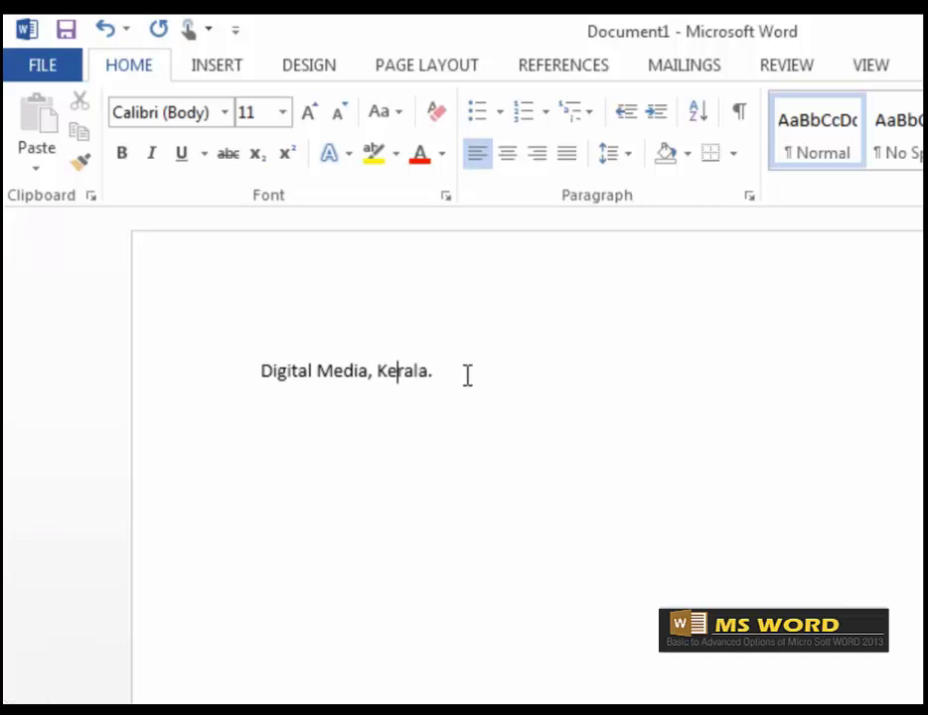
key("Right")
left_click(317, 370)
left_click(436, 371)
key("BackSpace")
key("ctrl+z")
key("ctrl+z")
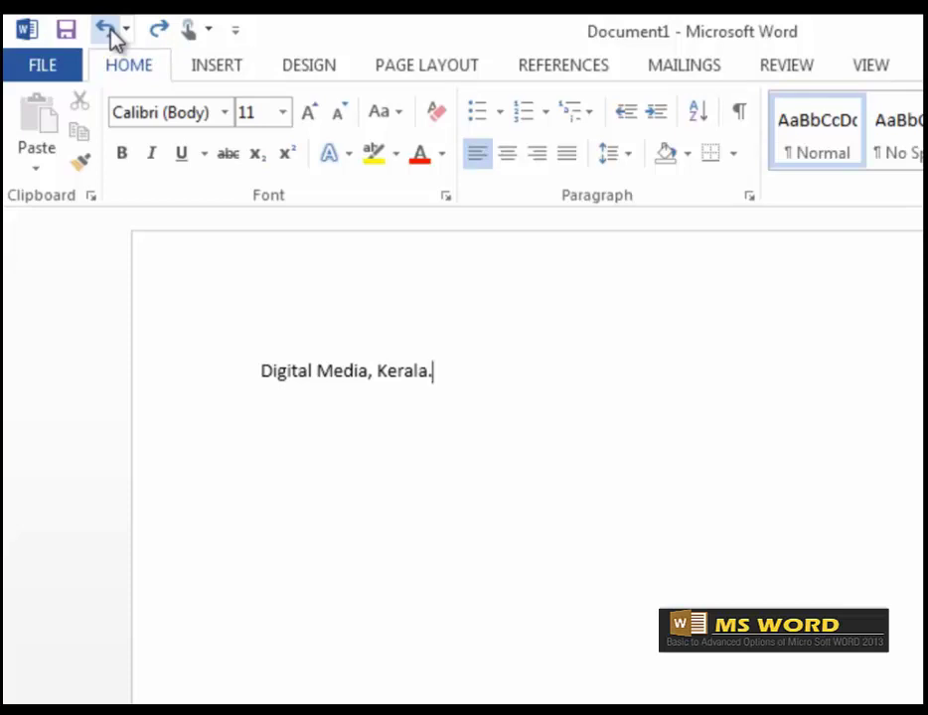
left_click(414, 374)
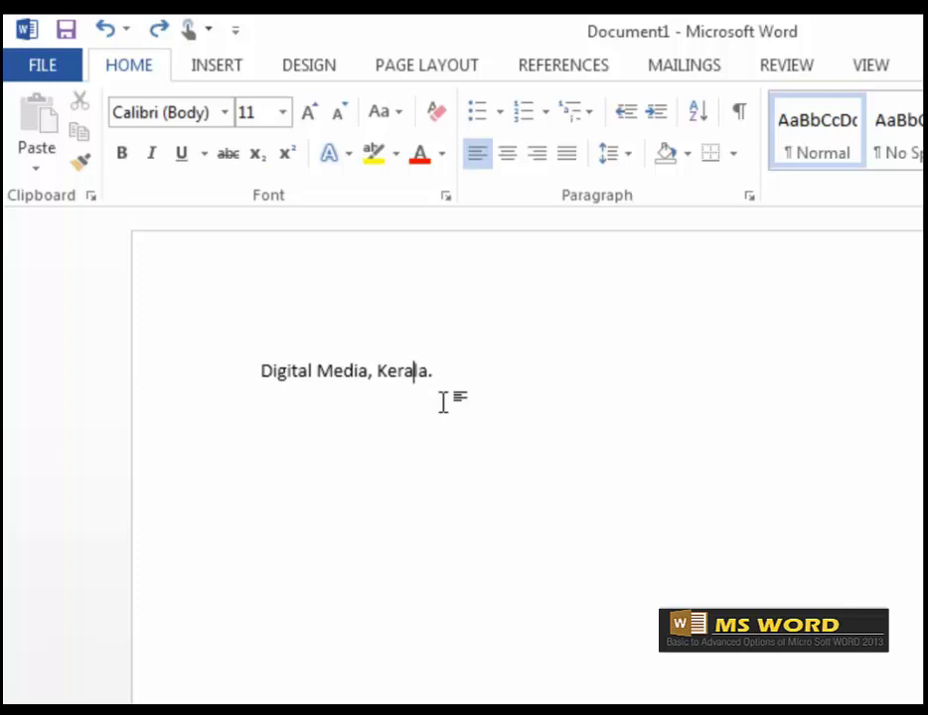
key("Delete")
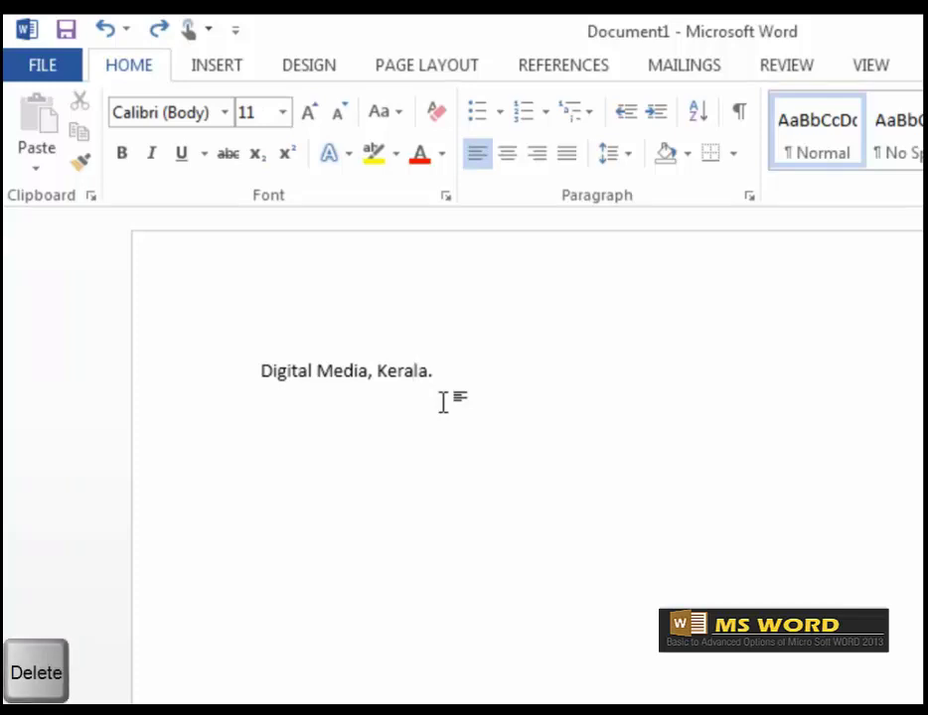
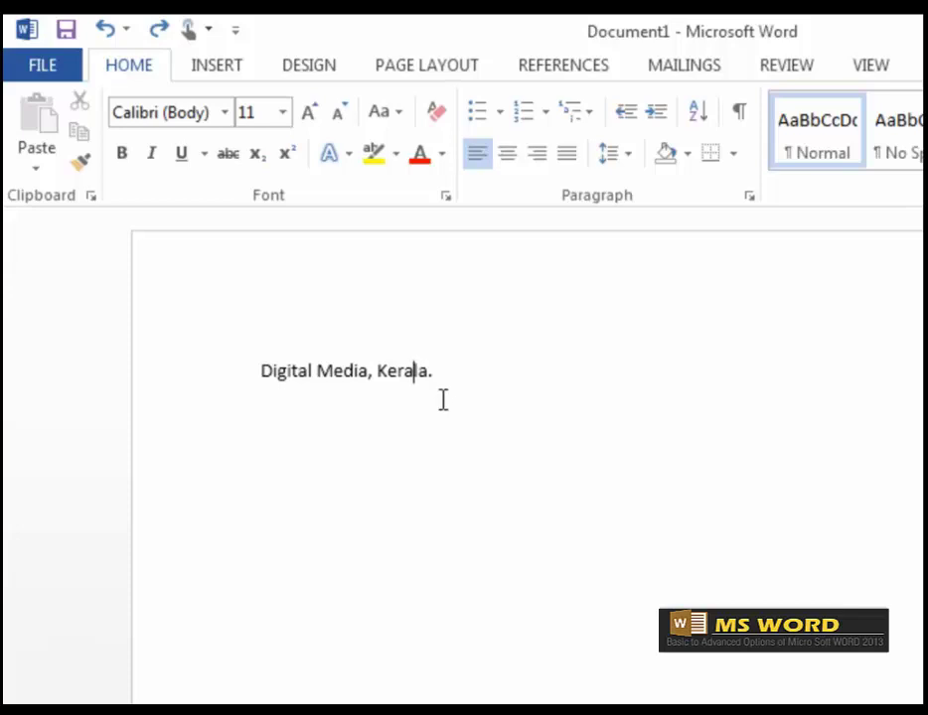
Select just the word Kerala in the 'Digital Media, Kerala.' line.
left_click(262, 378)
left_click_drag(262, 375, 431, 378)
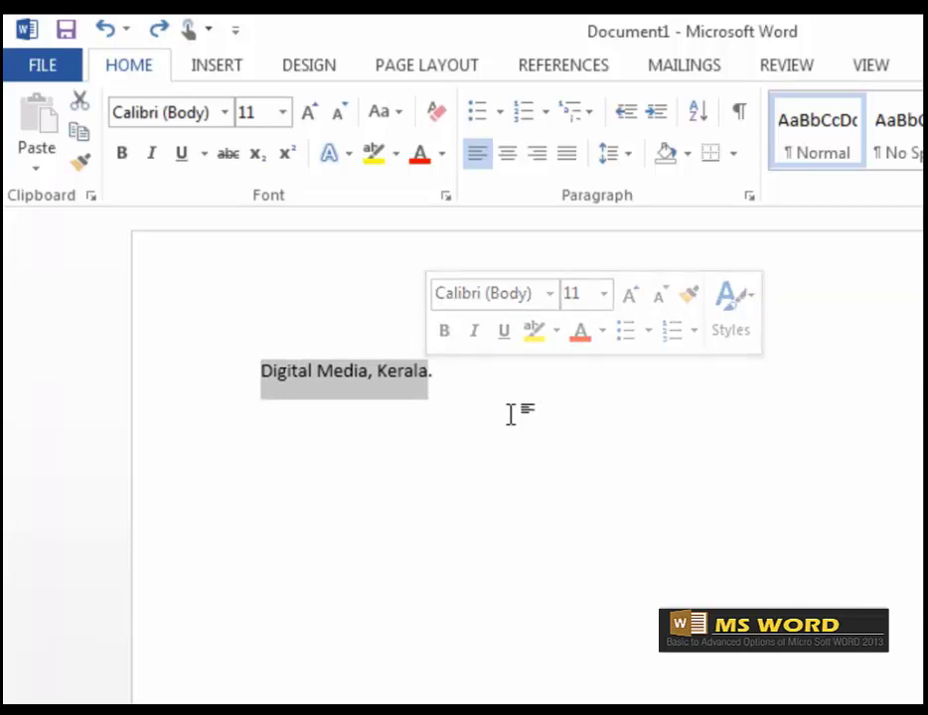
left_click(507, 414)
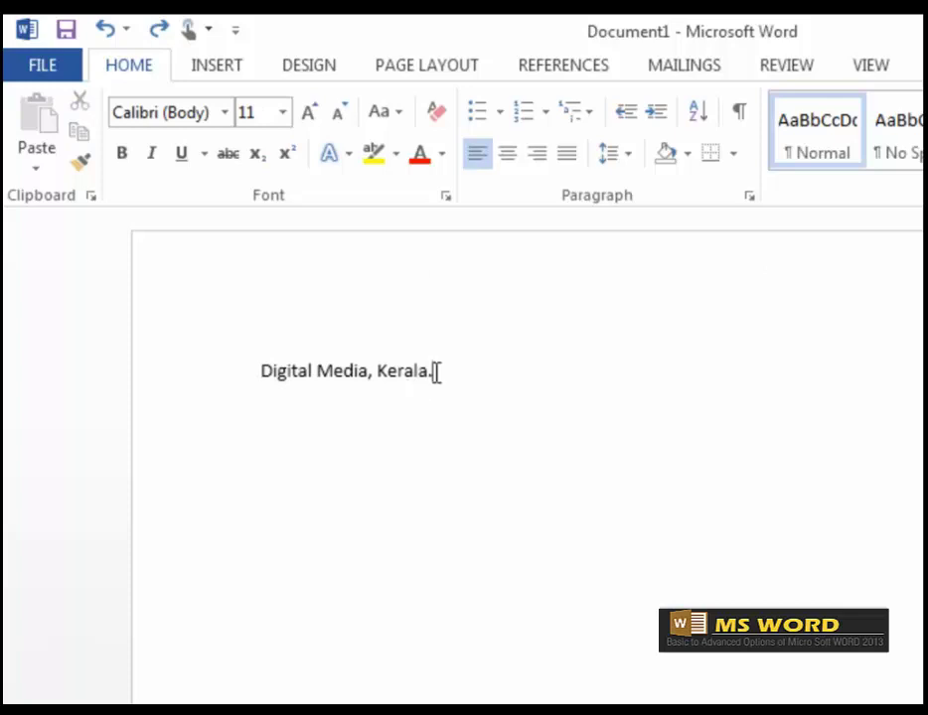
left_click_drag(437, 373, 265, 385)
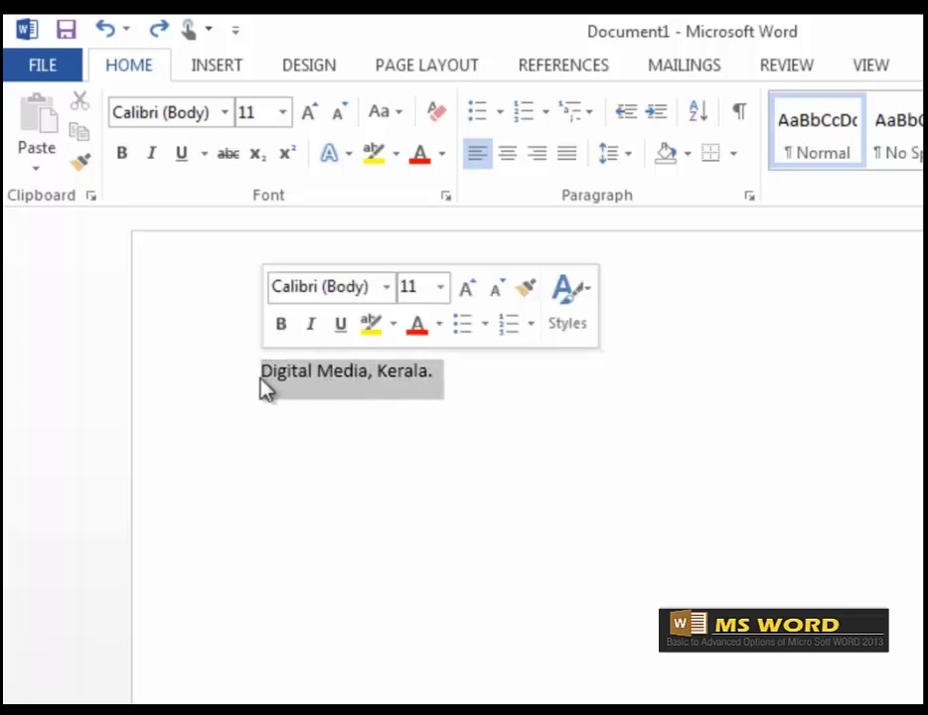
left_click(489, 489)
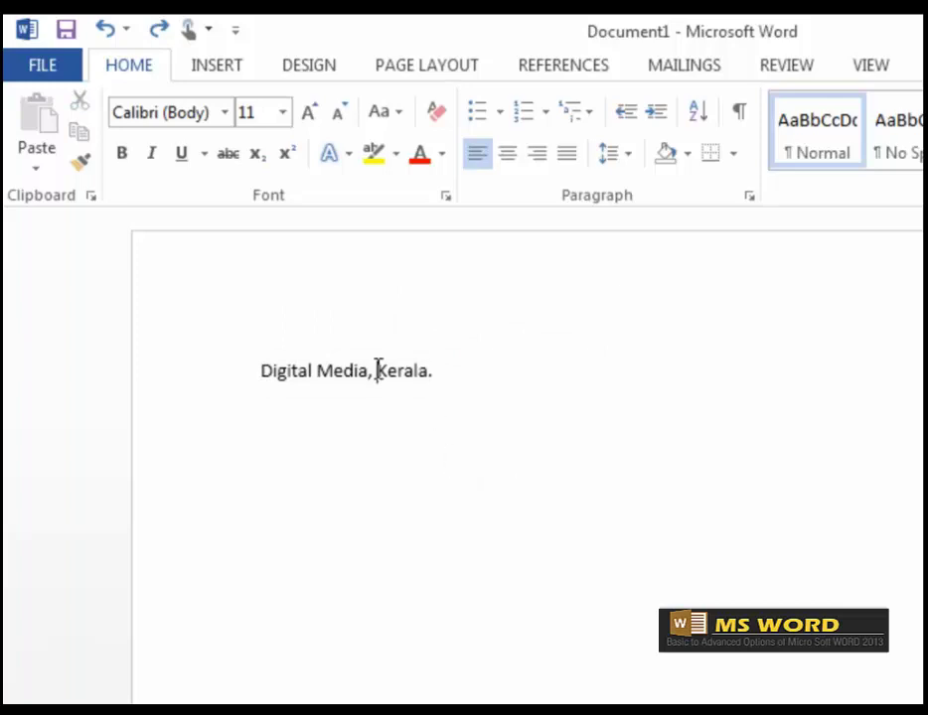
left_click_drag(378, 371, 434, 370)
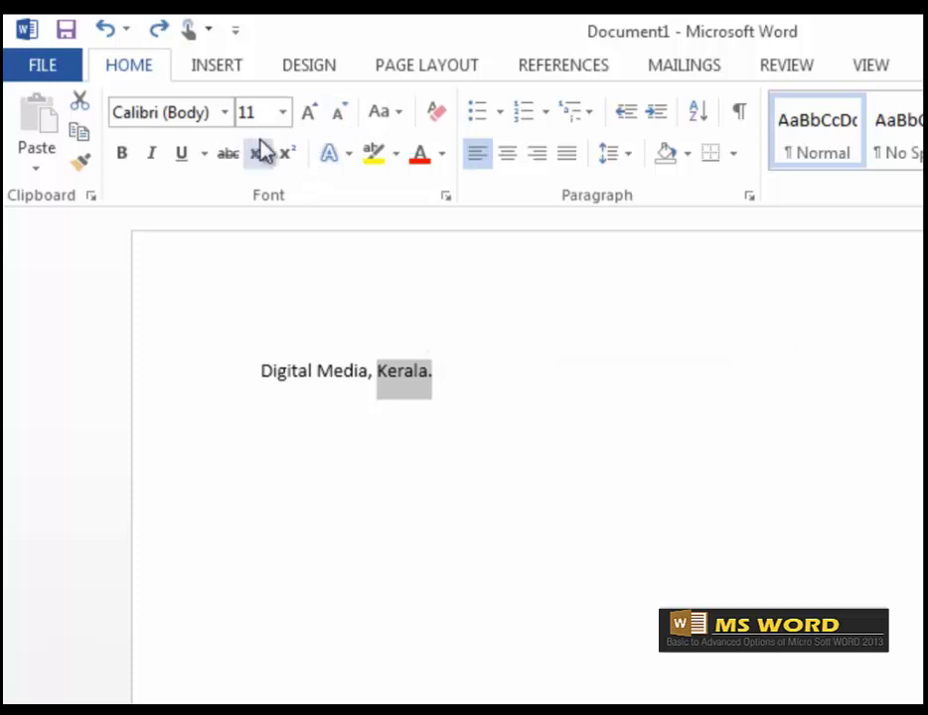
left_click(450, 440)
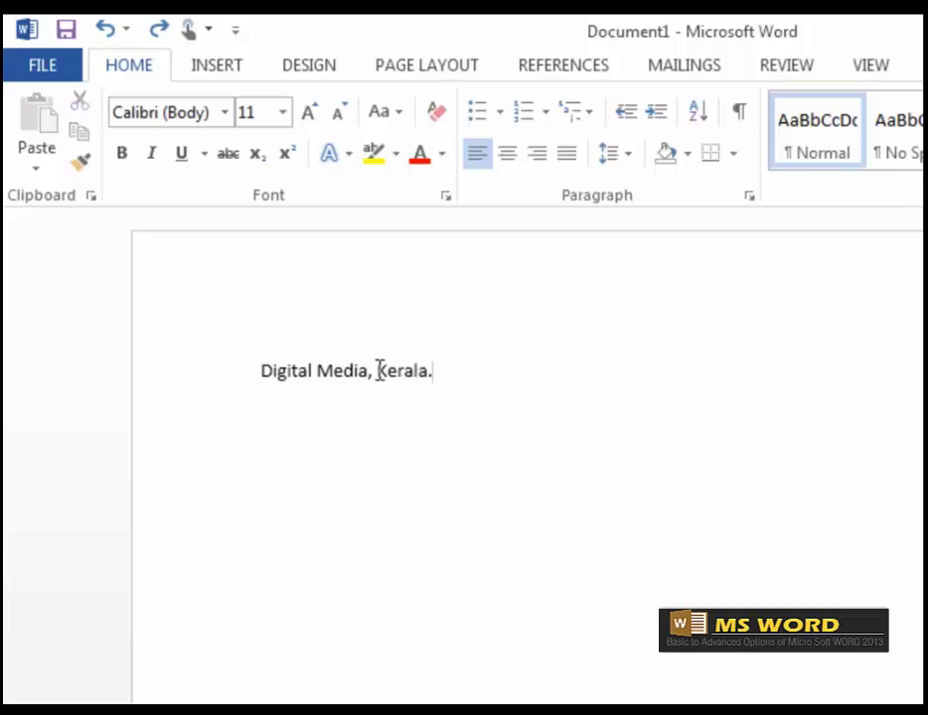
left_click_drag(379, 370, 435, 374)
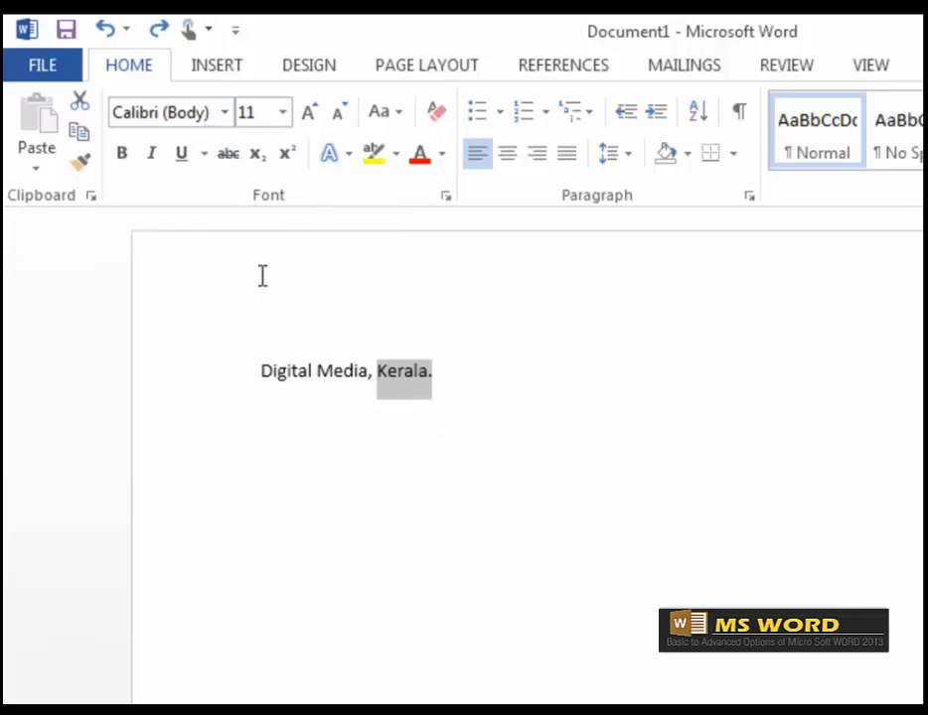
Apply the Dotum font to Kerala.
left_click(226, 112)
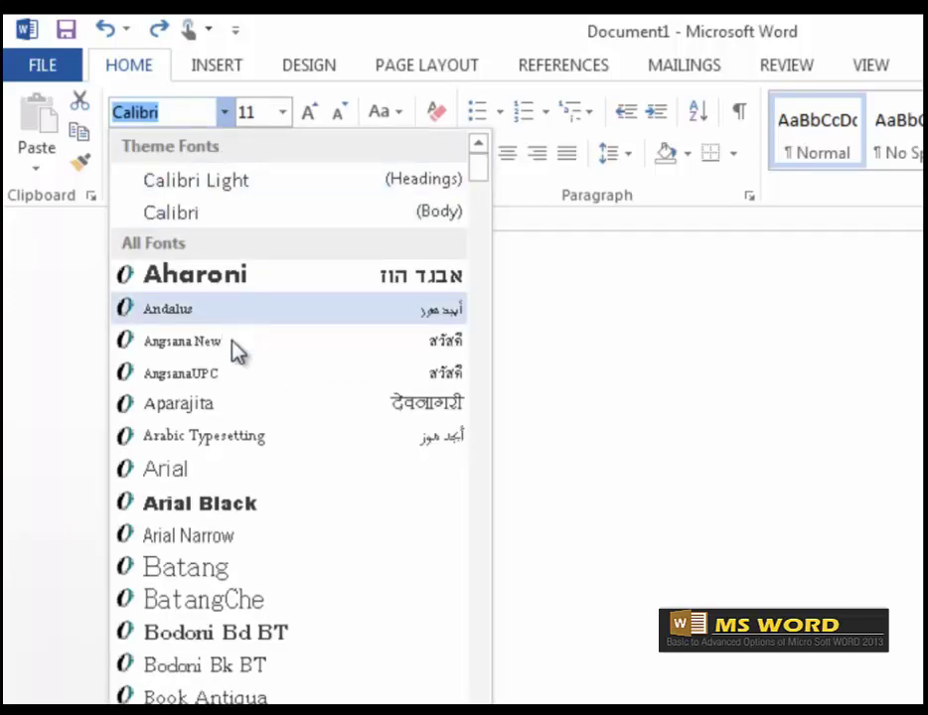
left_click_drag(481, 174, 499, 242)
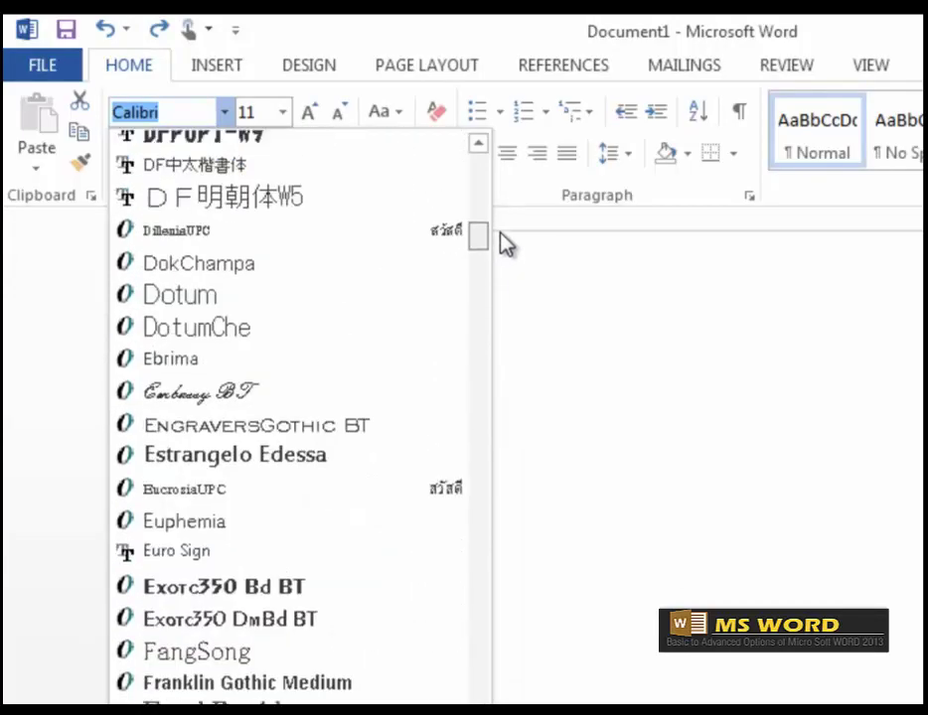
left_click(236, 303)
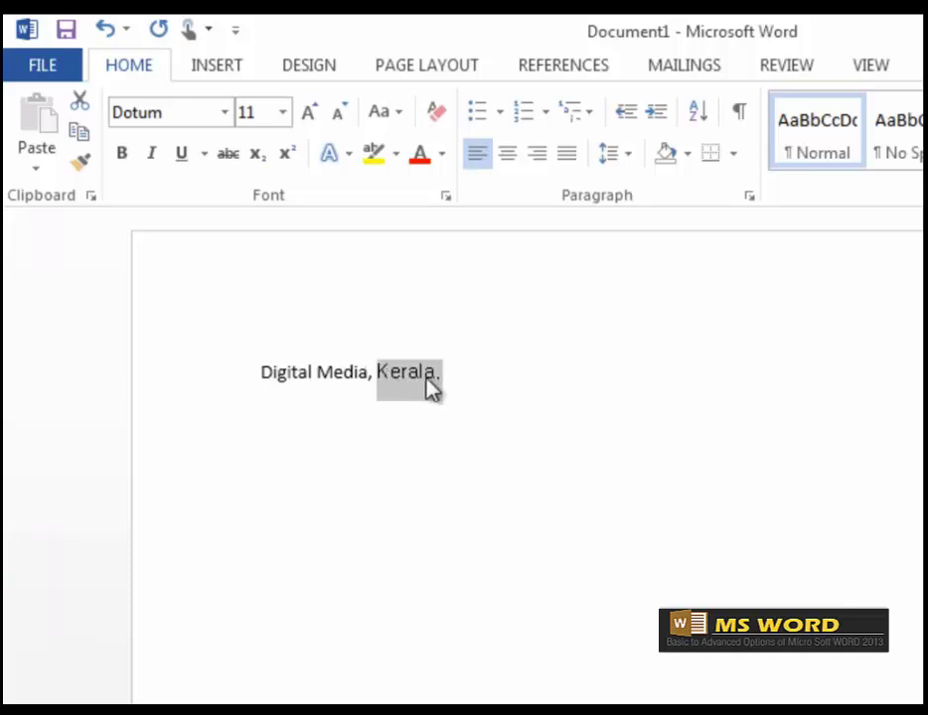
left_click(518, 392)
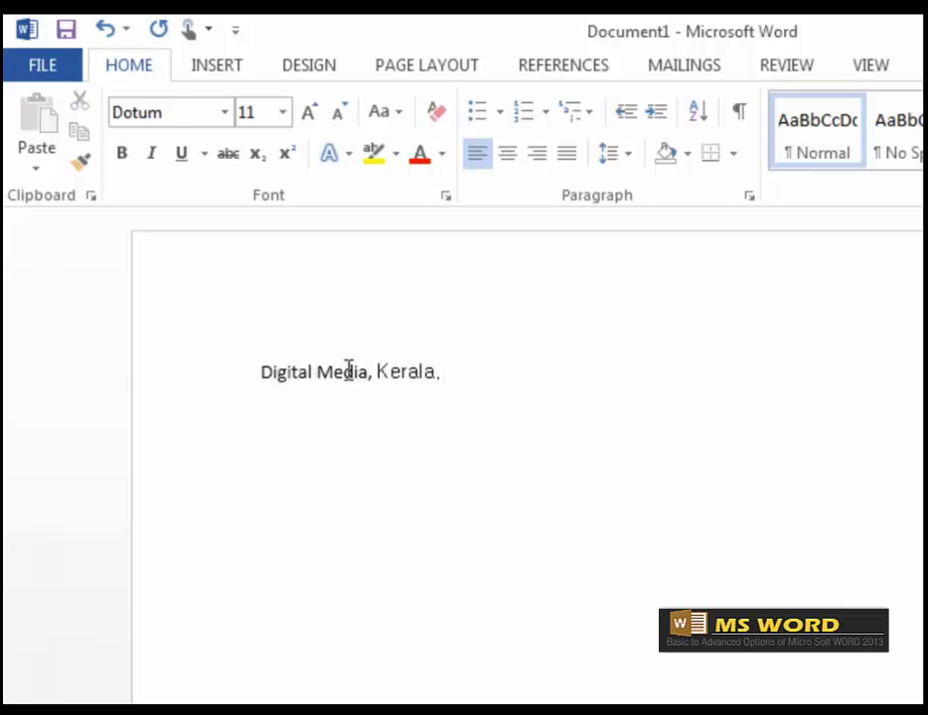
Set Digital Media to 48 point, then try 55 point in the size box.
left_click_drag(262, 374, 363, 384)
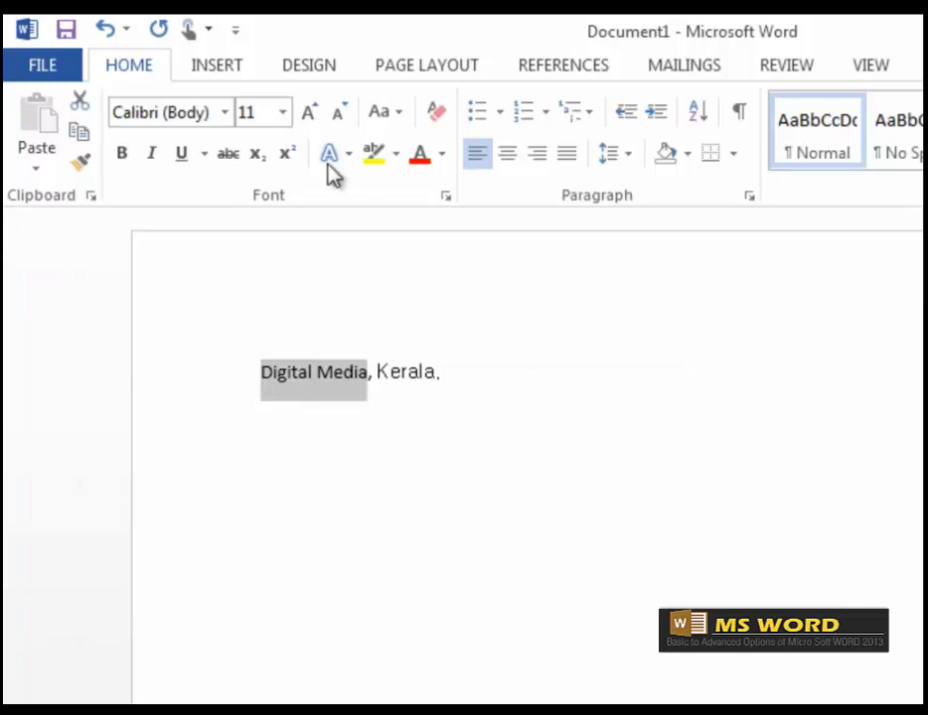
left_click(285, 115)
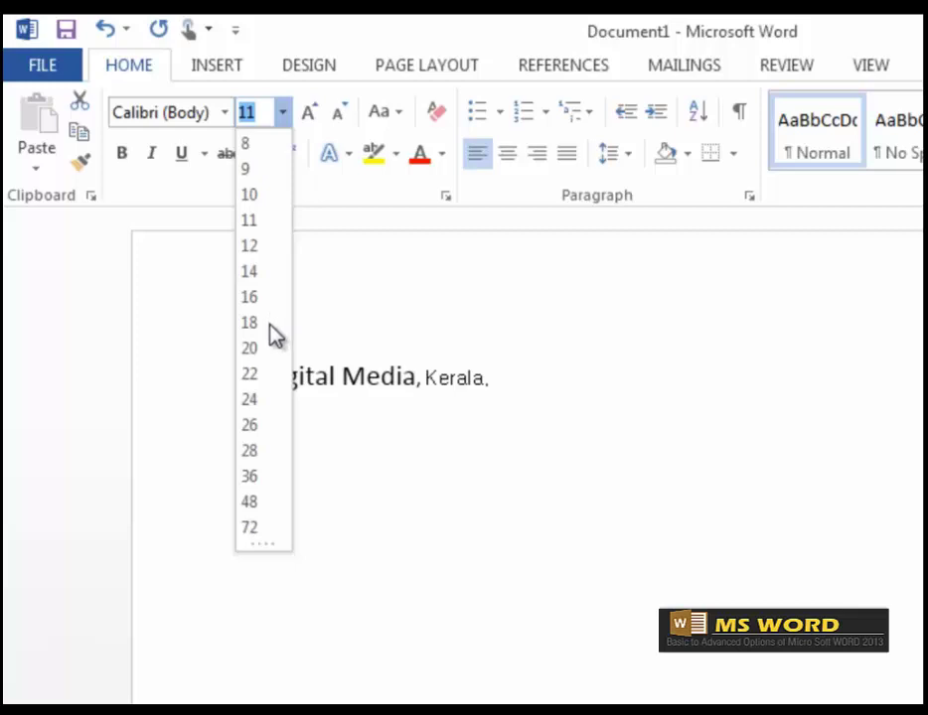
left_click(249, 503)
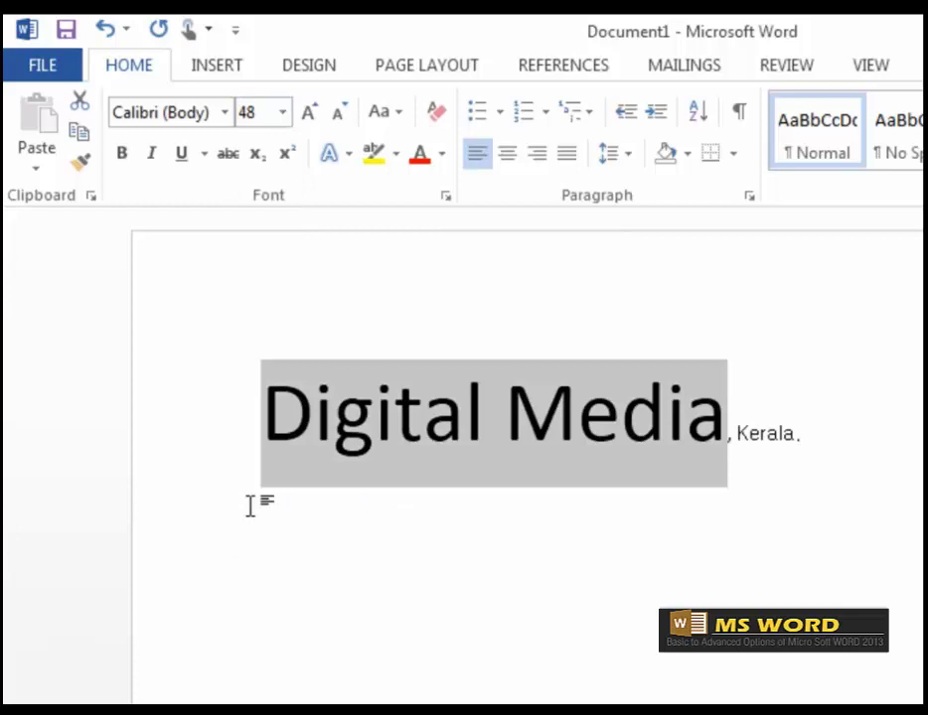
left_click(244, 112)
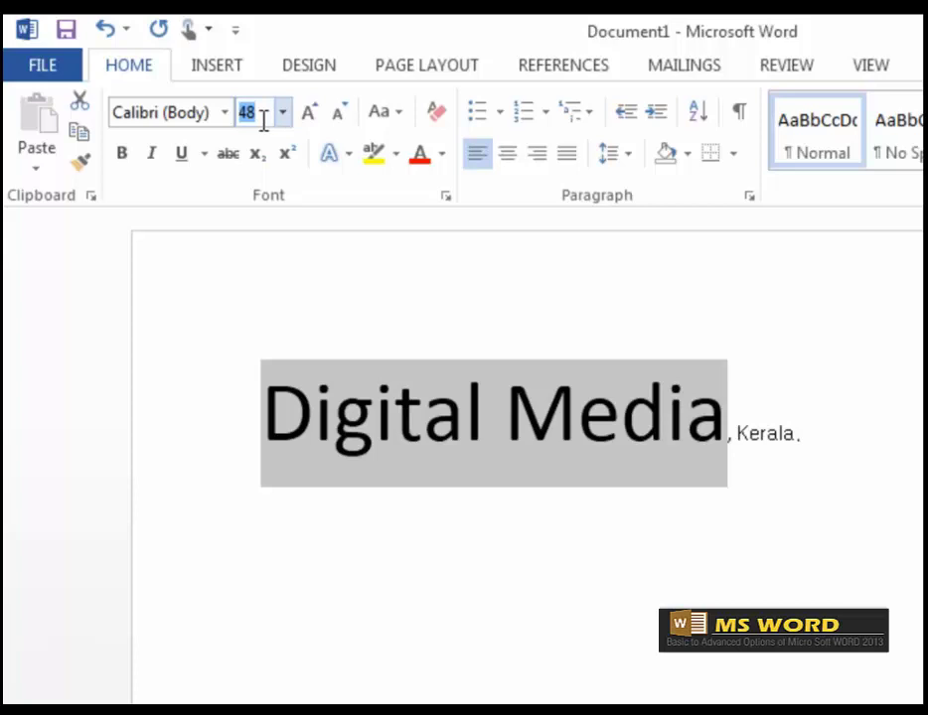
type("55")
key("Return")
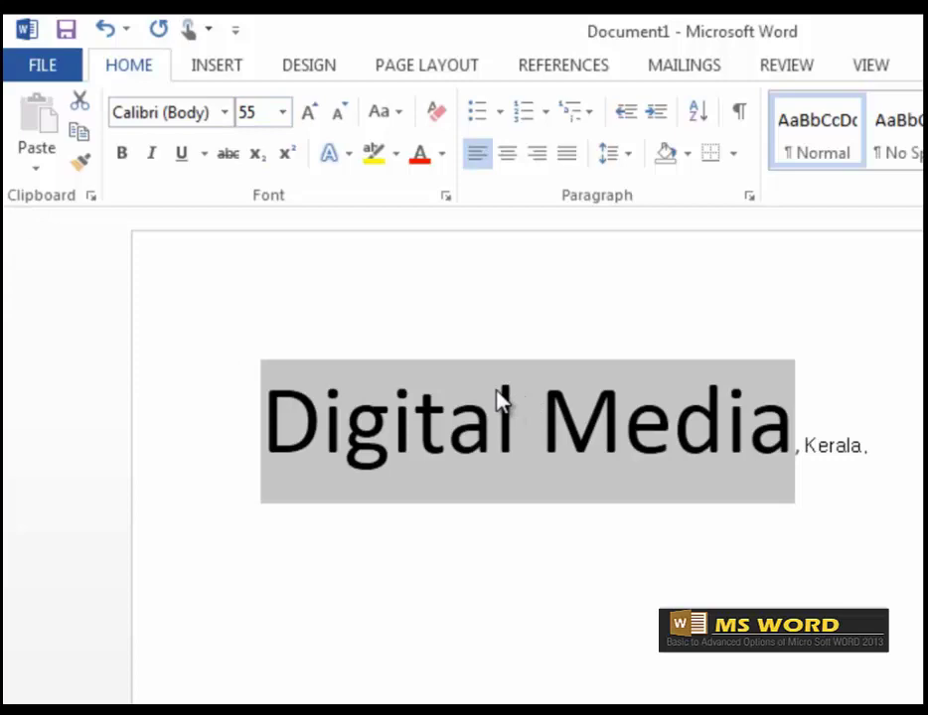
Grow Digital Media six sizes larger, then shrink it back down to 48 point.
left_click(310, 113)
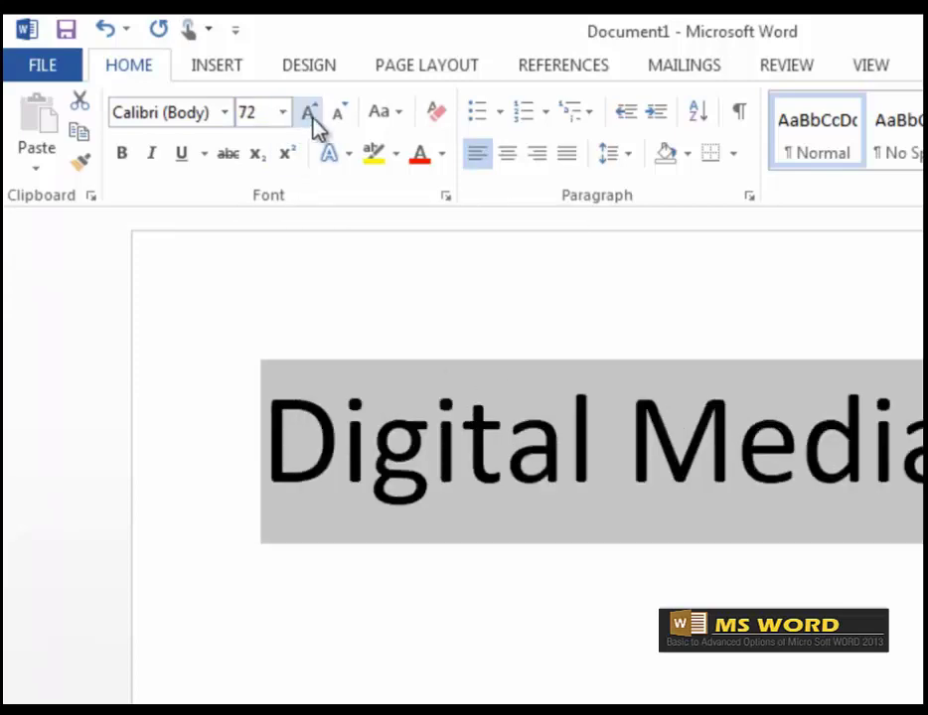
left_click(310, 112)
left_click(310, 112)
left_click(310, 113)
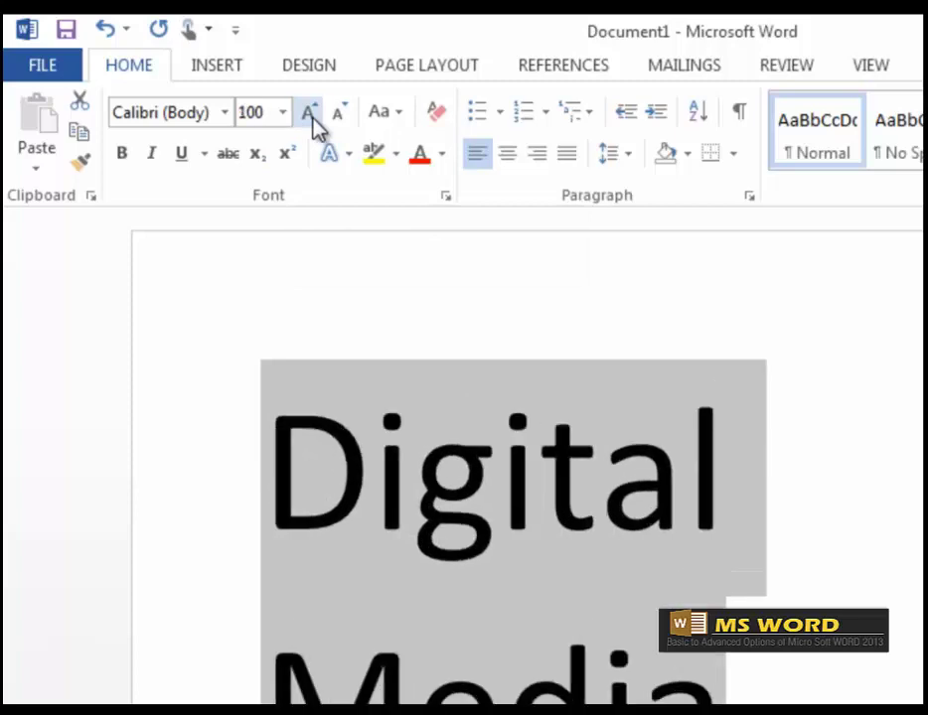
left_click(310, 113)
left_click(309, 112)
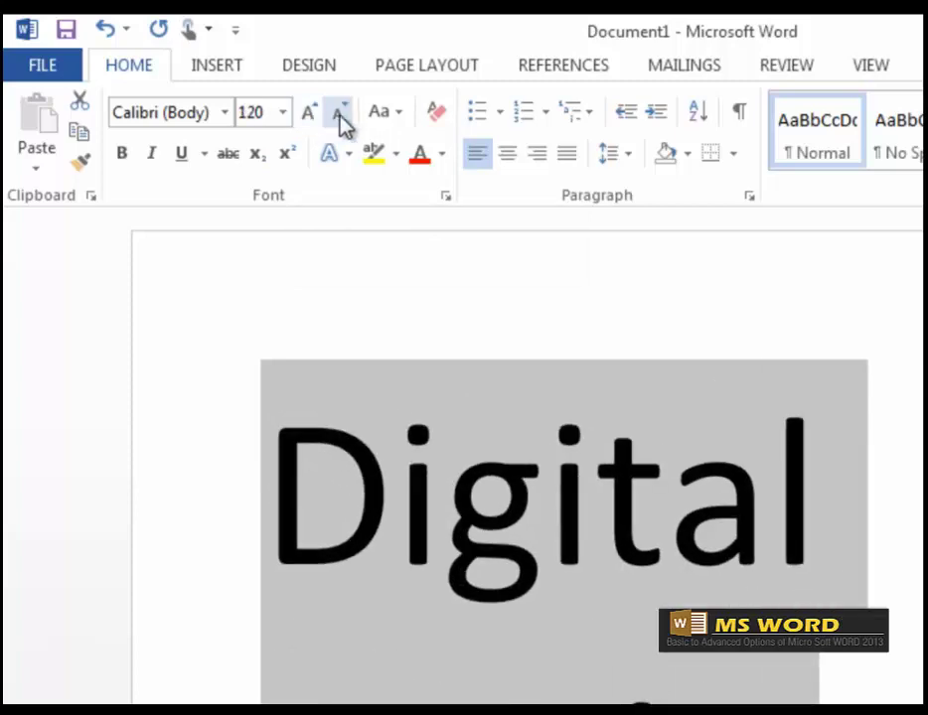
left_click(339, 112)
left_click(339, 112)
left_click(339, 113)
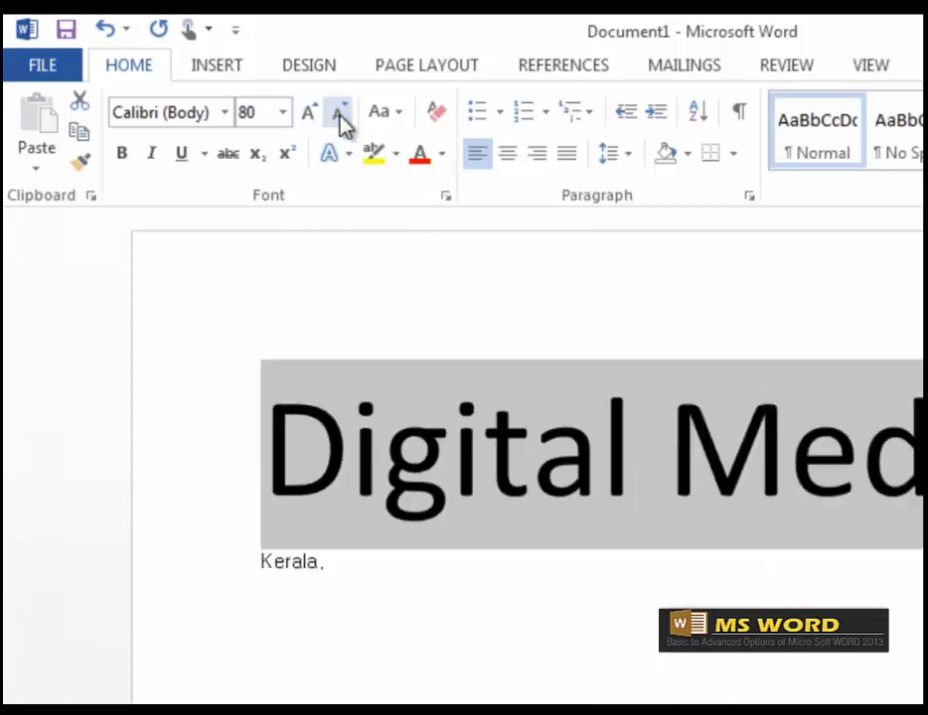
left_click(338, 112)
left_click(340, 114)
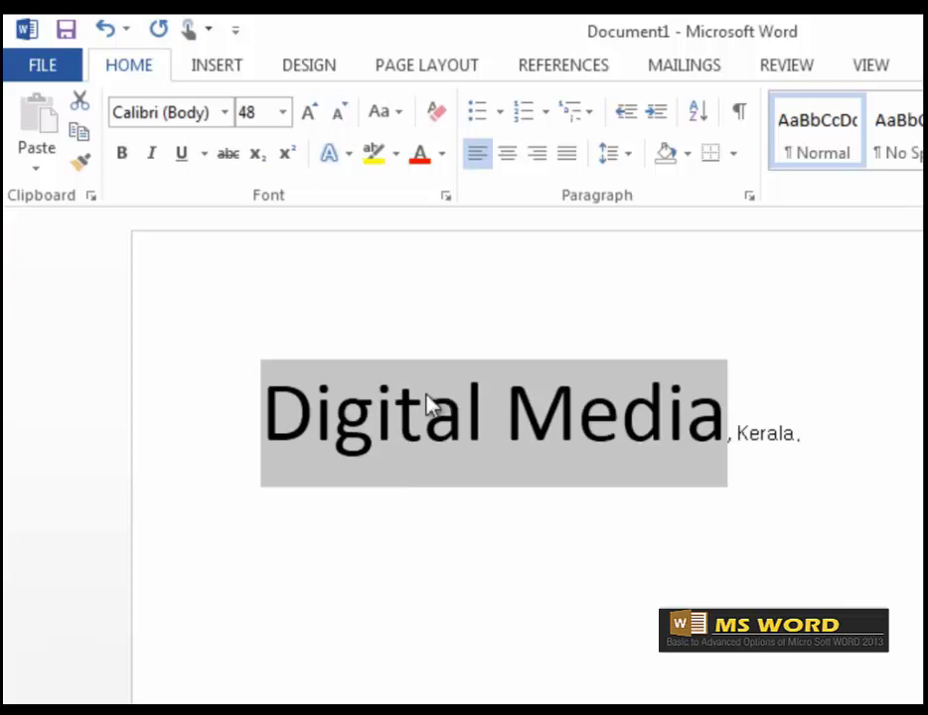
Add a new line after 'Kerala.' reading 'The virtual teacher'.
left_click(810, 471)
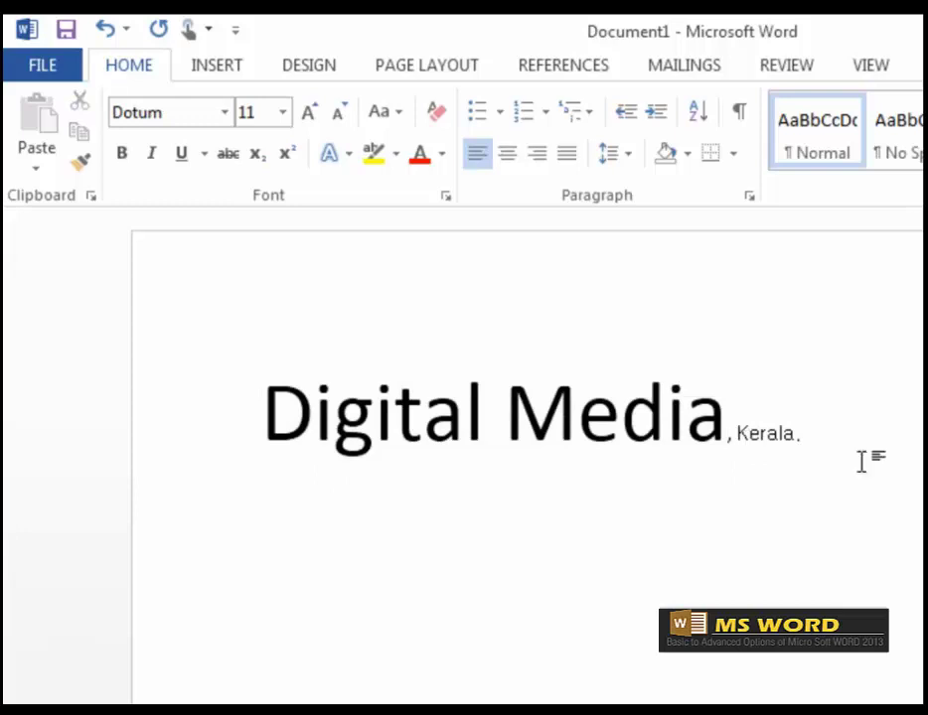
key("Return")
type("The virtual")
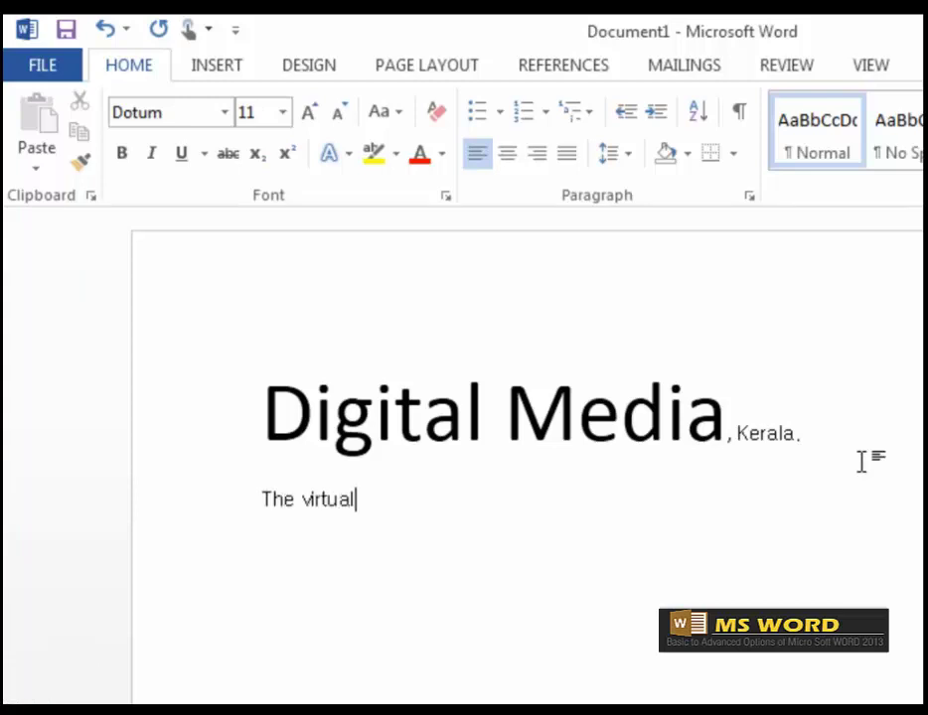
type(" teacher")
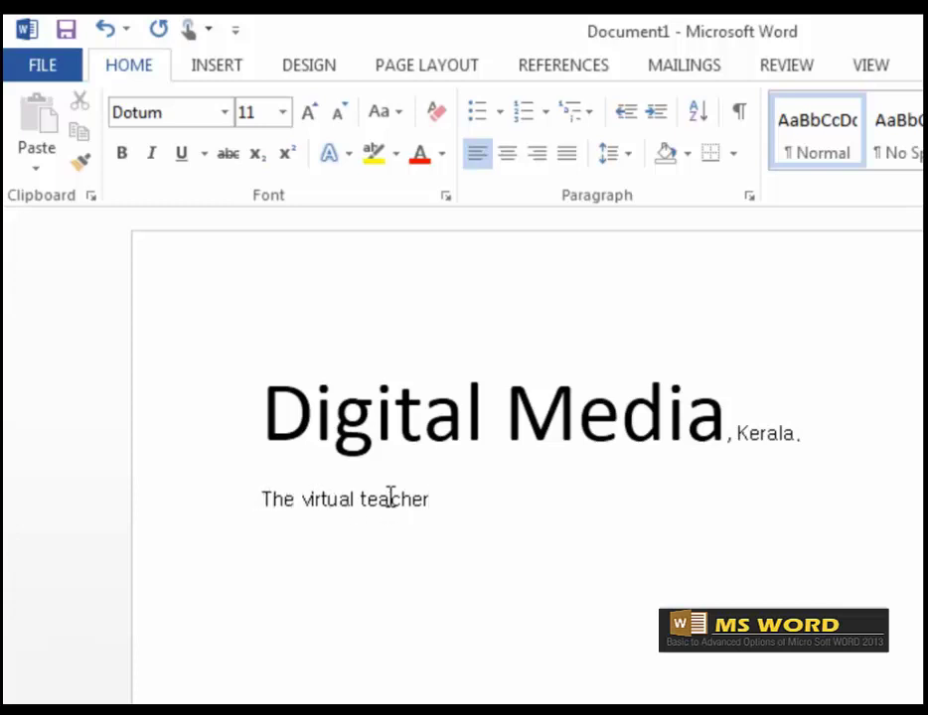
Try lowercase, Capitalize Each Word and tOGGLE cASE on 'The virtual teacher', ending with UPPERCASE.
left_click_drag(265, 498, 422, 493)
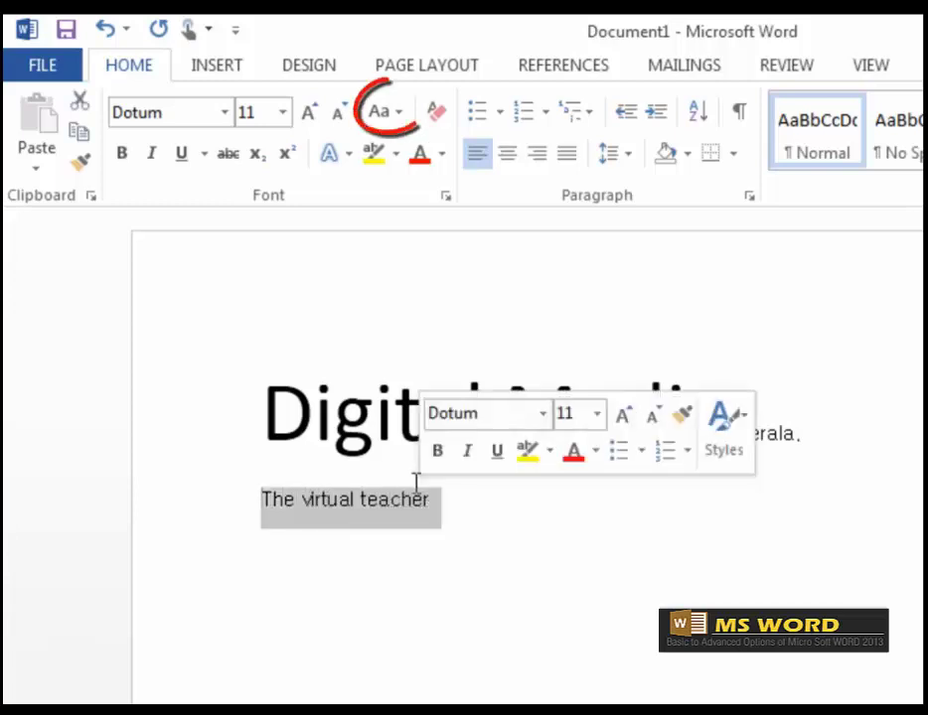
left_click(398, 115)
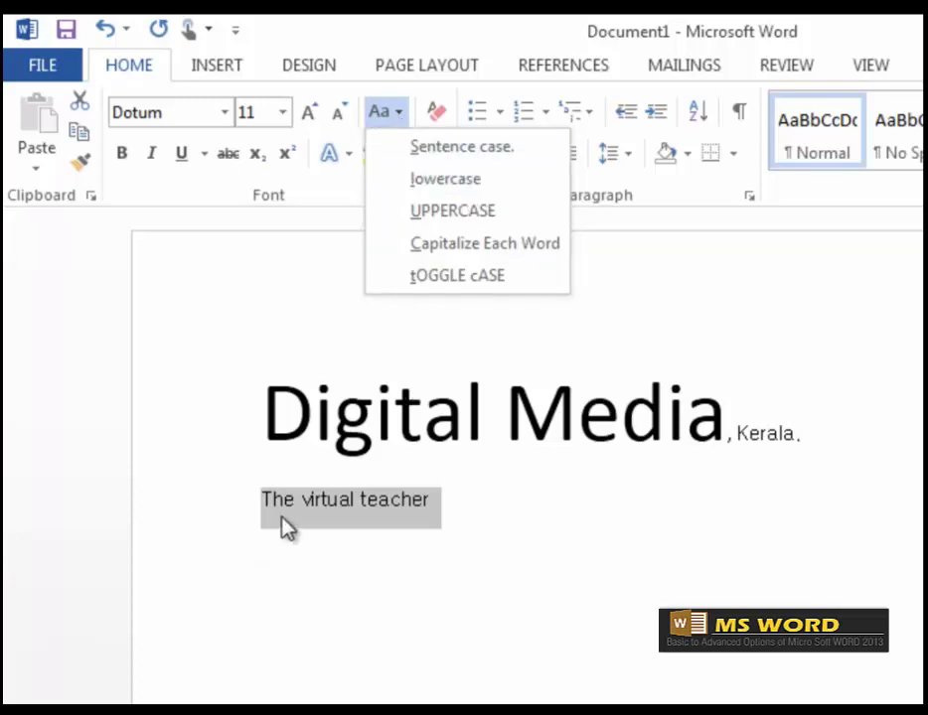
left_click(446, 179)
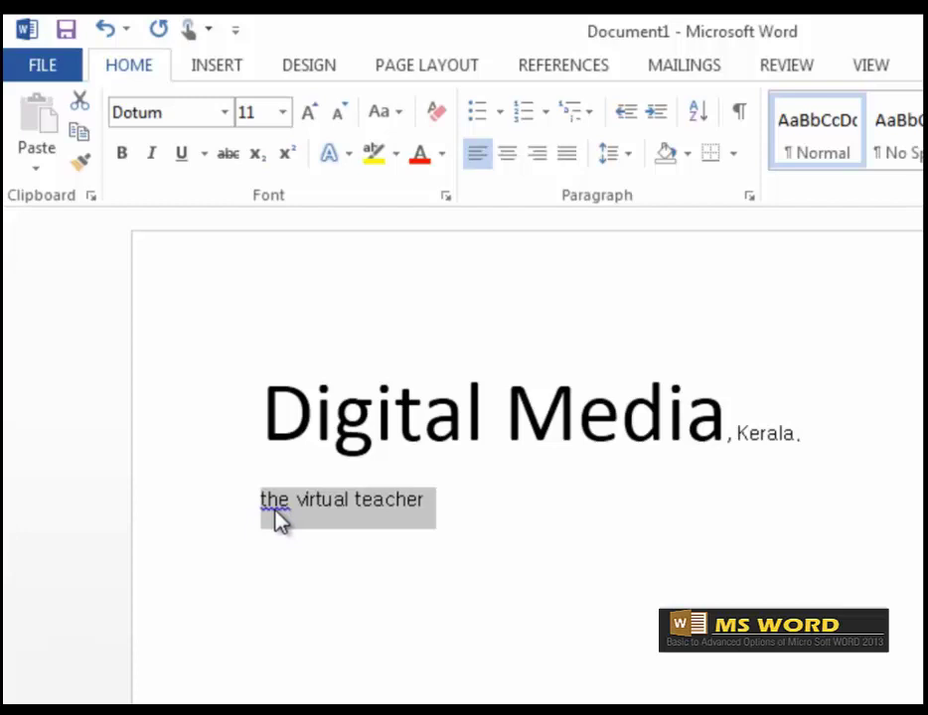
left_click(399, 113)
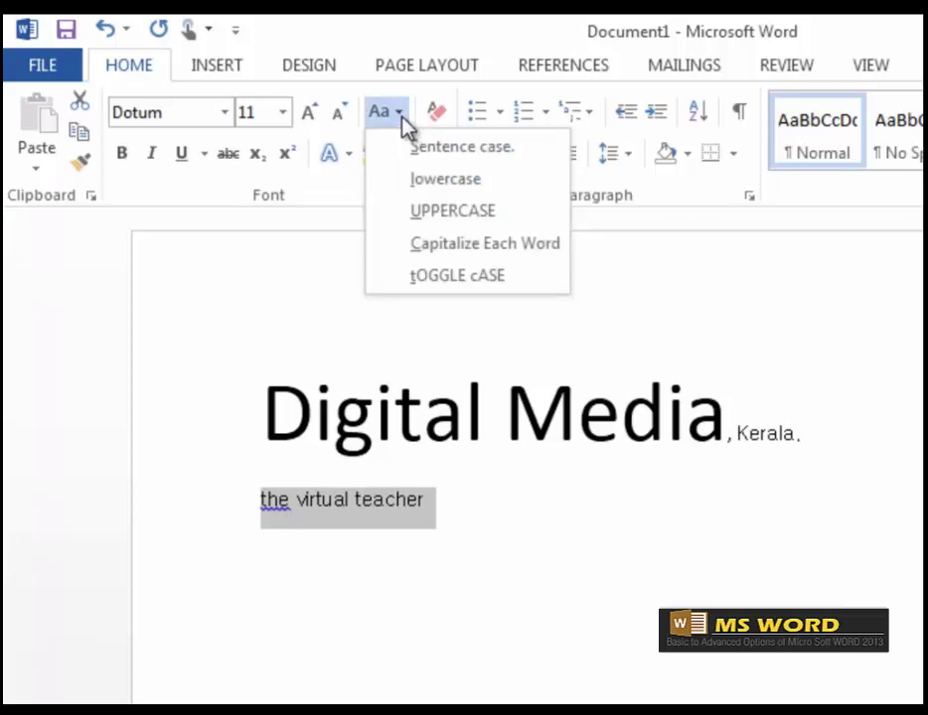
left_click(447, 213)
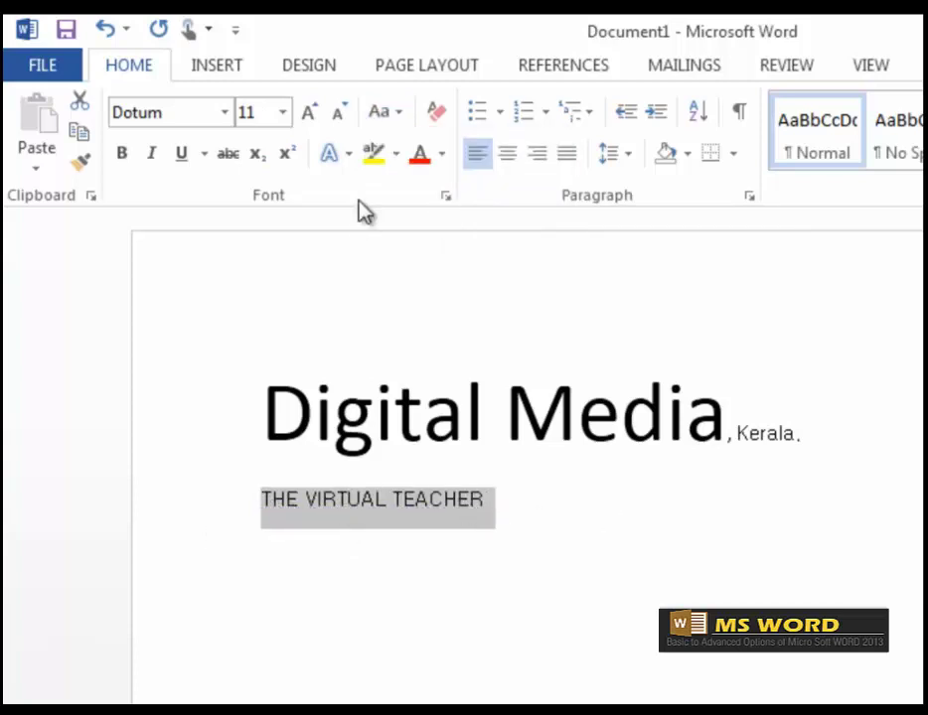
left_click(396, 113)
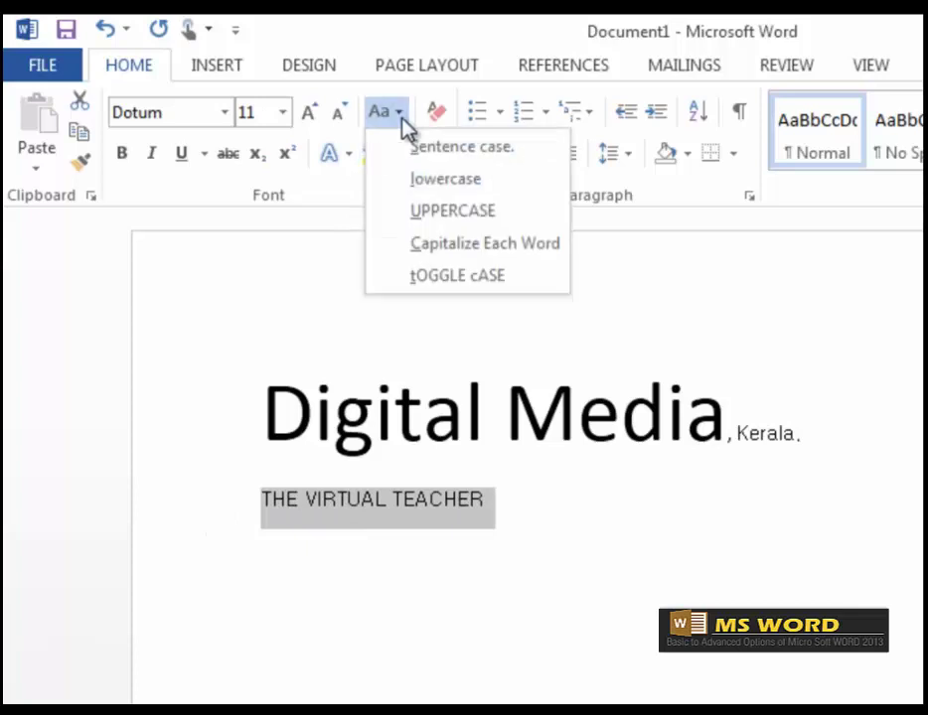
left_click(480, 260)
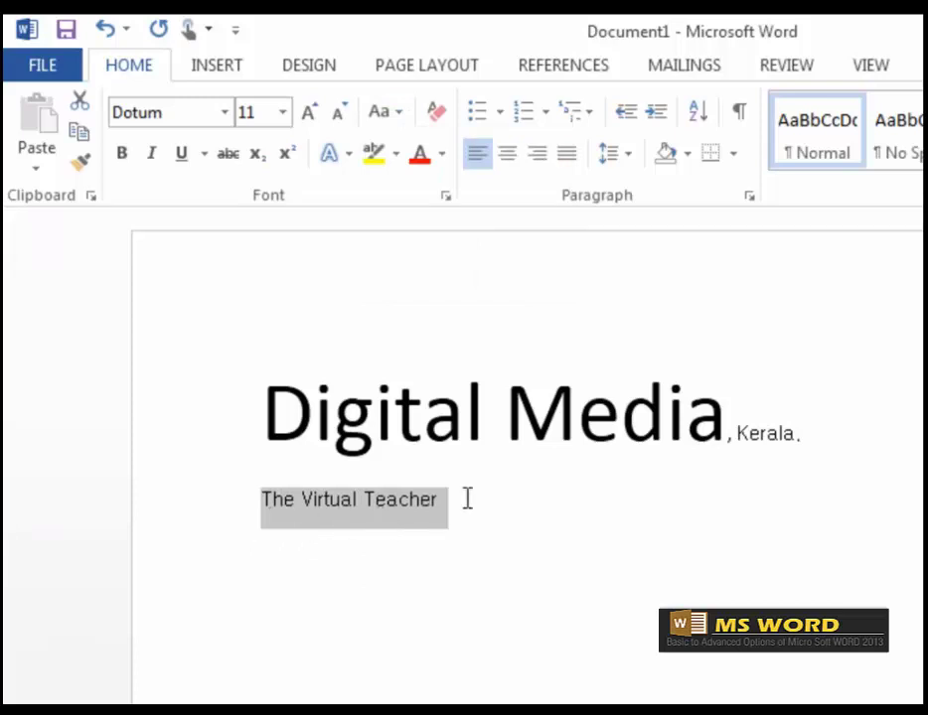
left_click(403, 116)
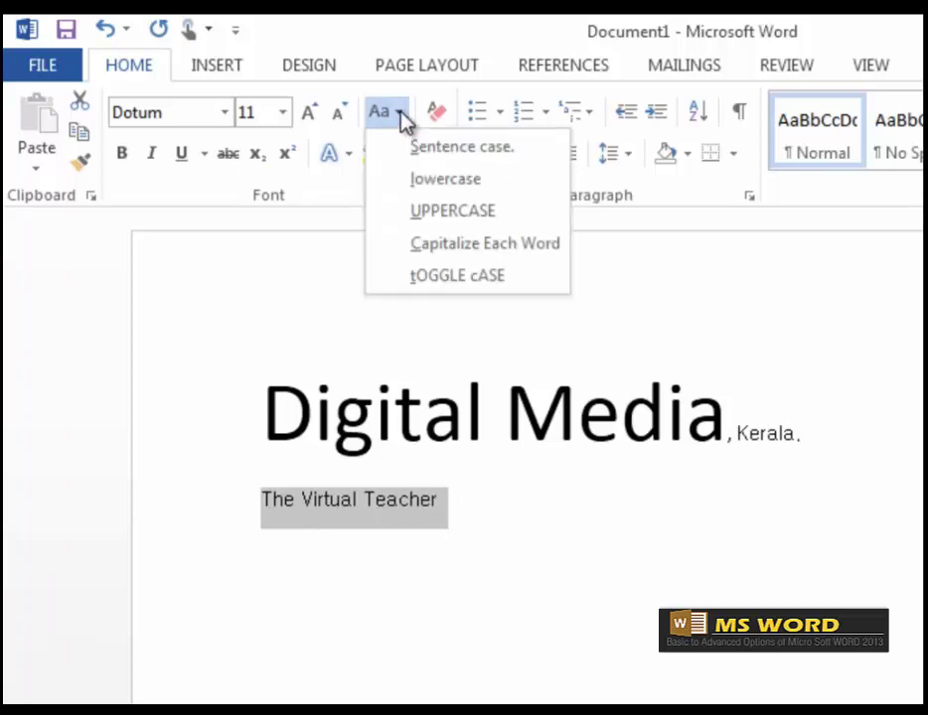
left_click(460, 277)
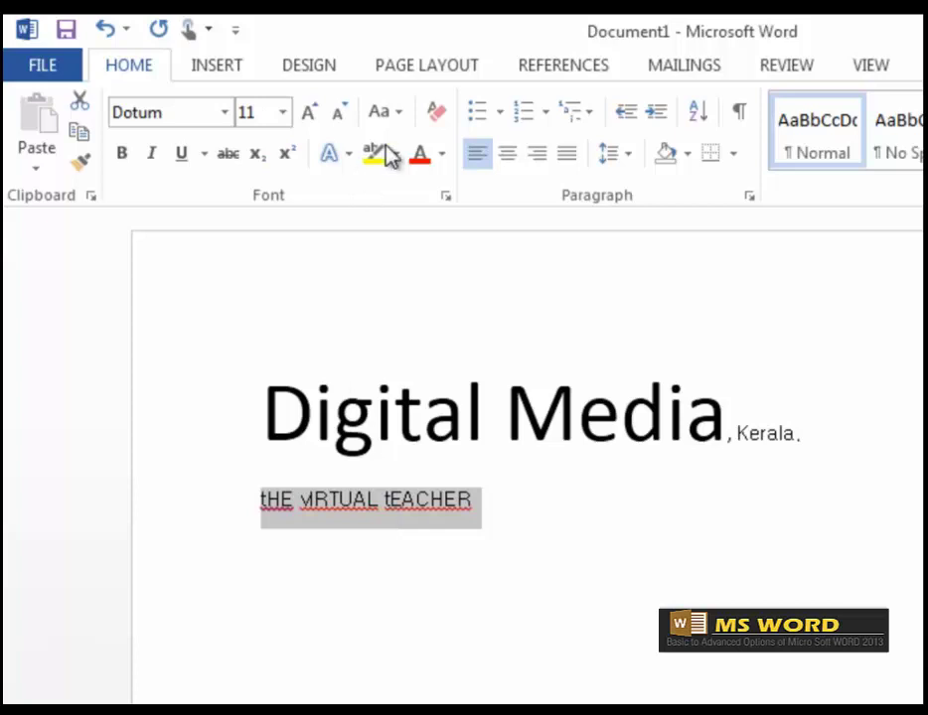
left_click(403, 117)
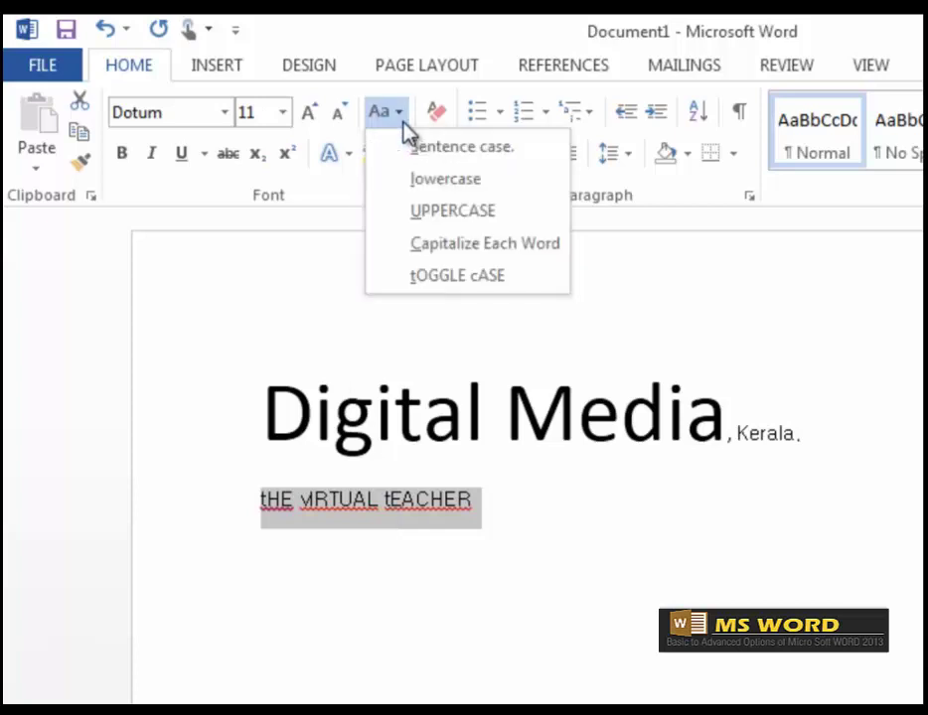
left_click(458, 224)
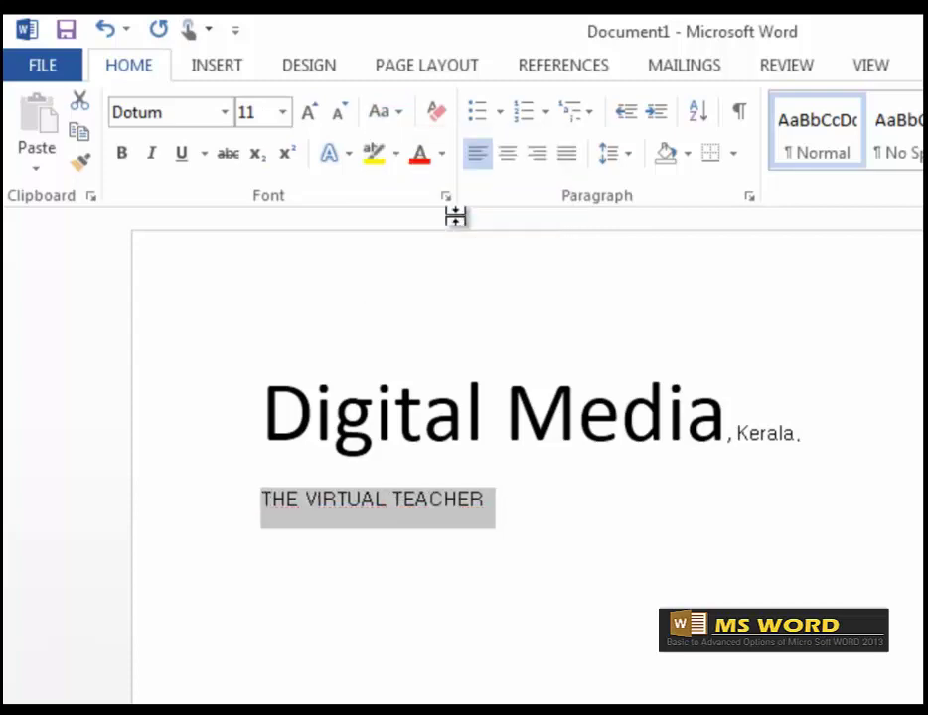
Select 'Digital' at the start of the document and colour it red.
left_click(603, 547)
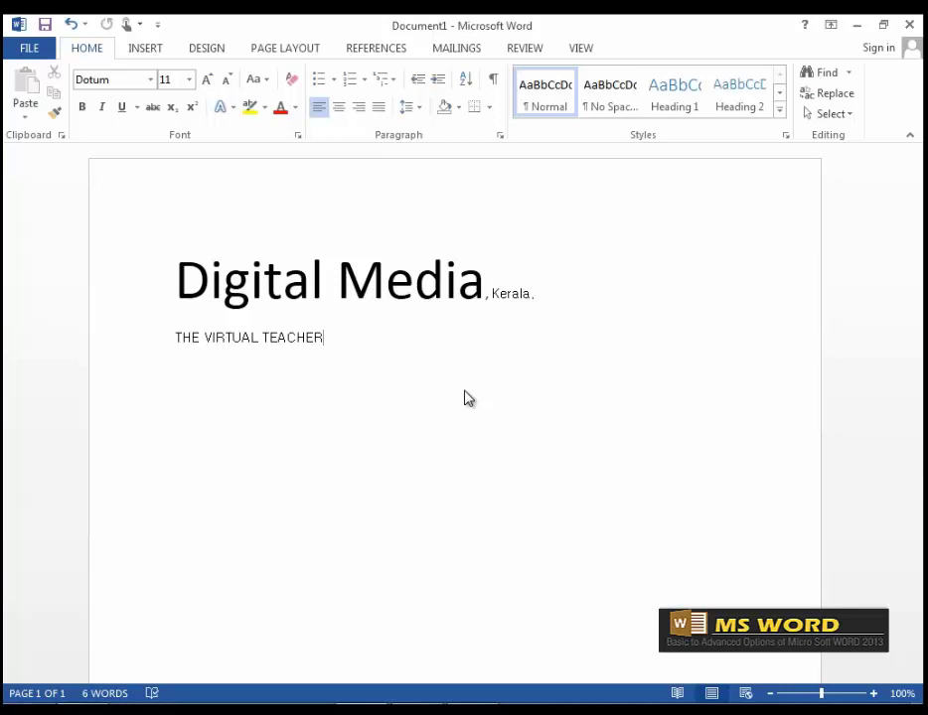
key("ctrl+Home")
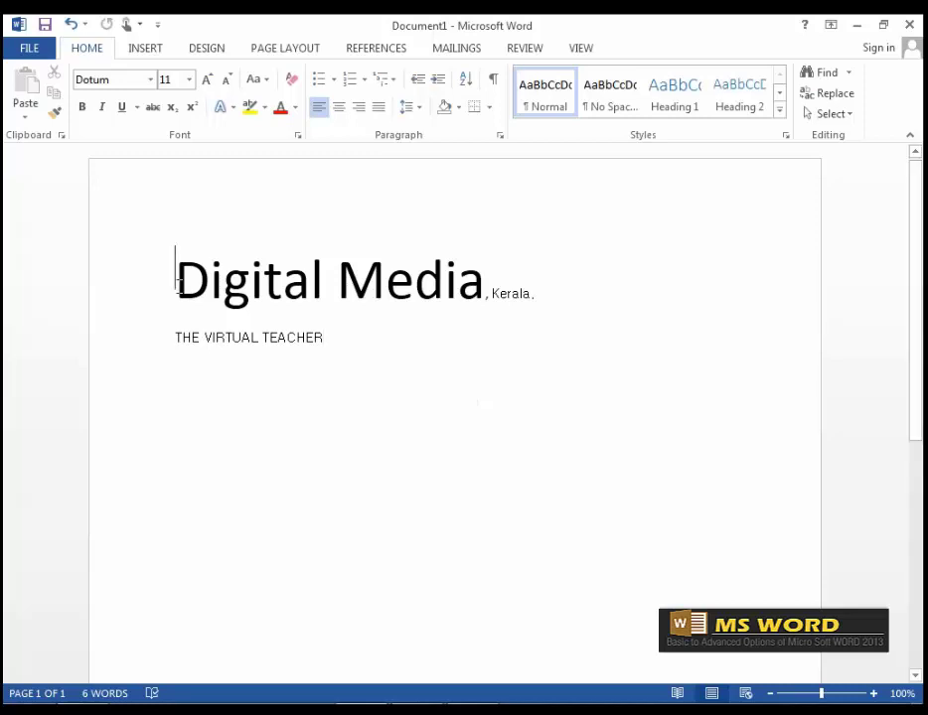
key("shift+Right")
key("shift+Right")
key("shift+Right")
key("shift+Right")
key("shift+Right")
key("shift+Right")
key("shift+Right")
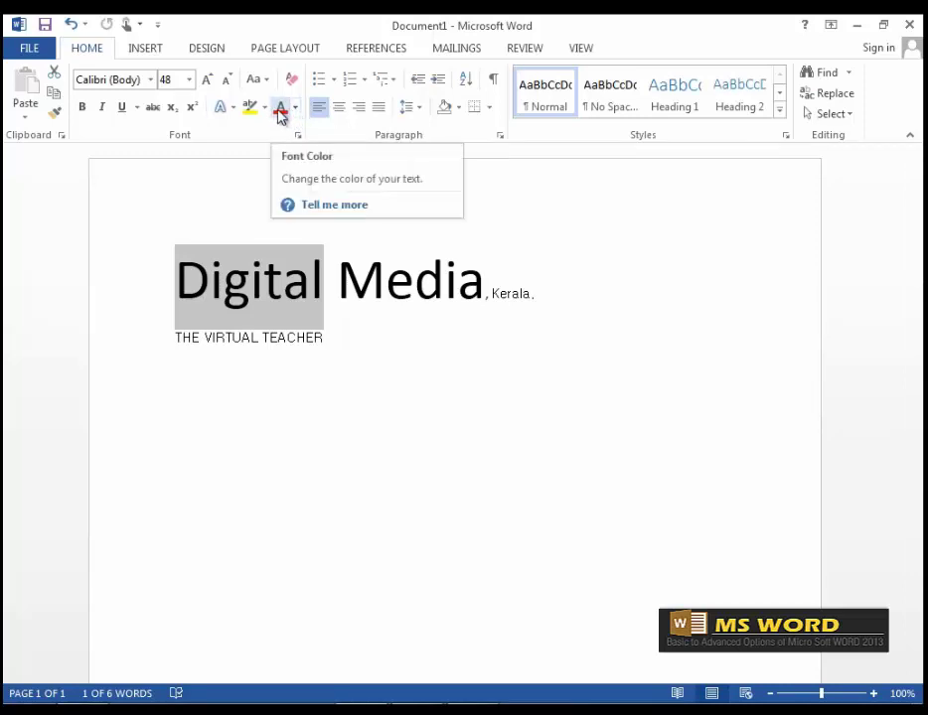
left_click(281, 110)
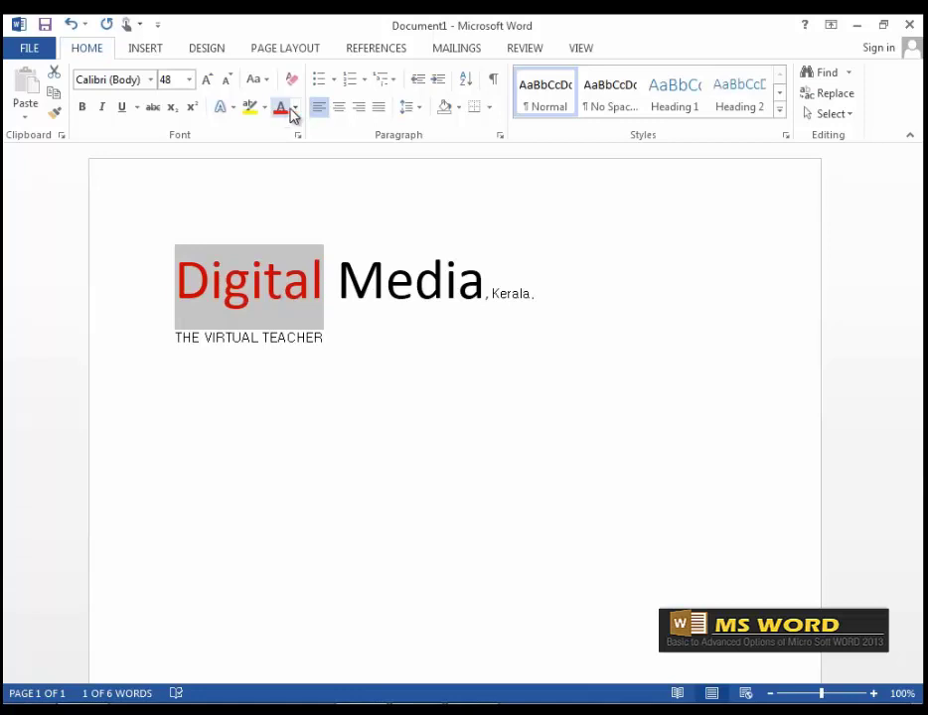
left_click(295, 109)
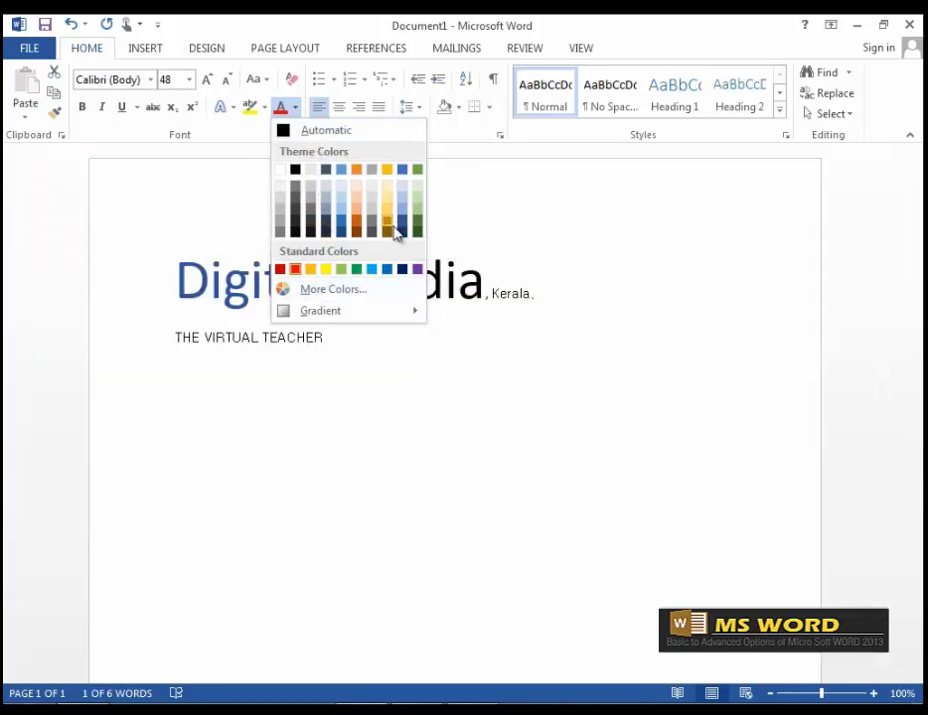
In the More Colors dialog, try pink, orange-red and brown swatches before going to Custom.
left_click(342, 289)
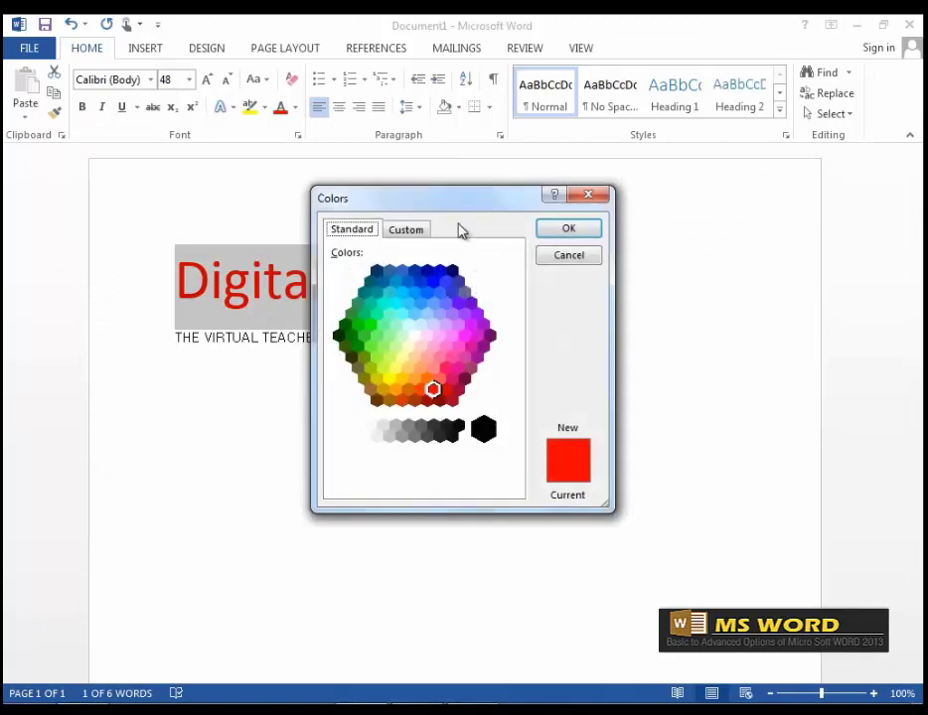
left_click_drag(454, 210, 607, 209)
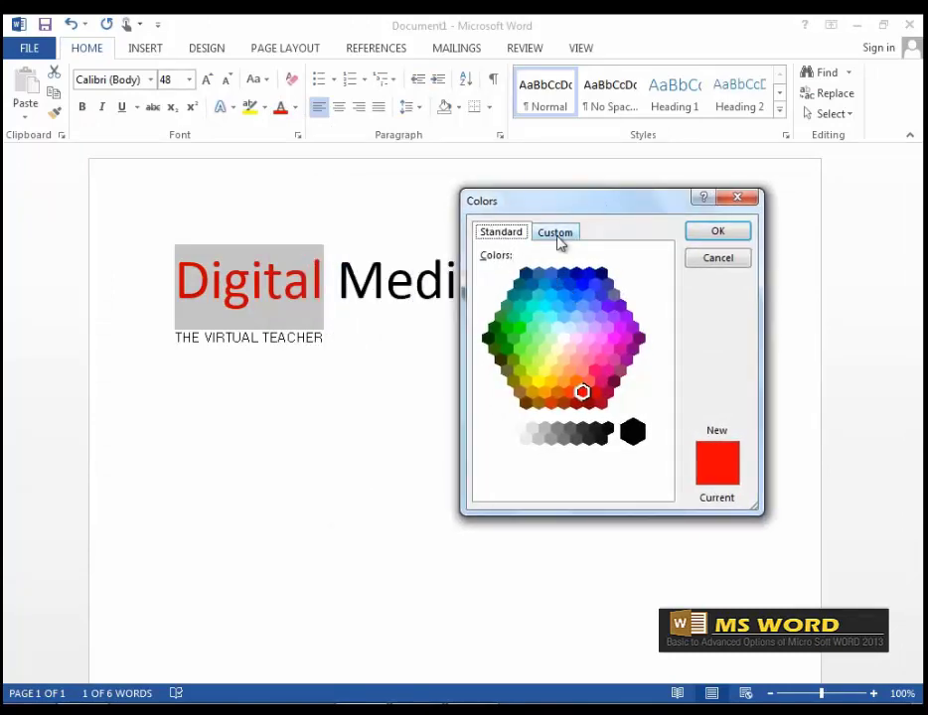
left_click(600, 360)
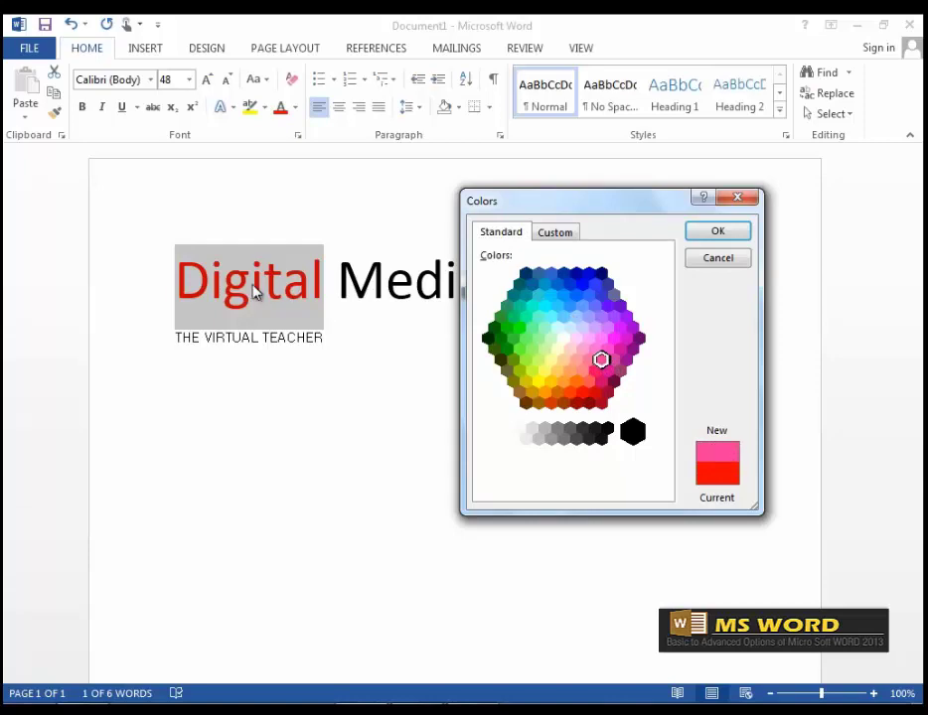
left_click(569, 389)
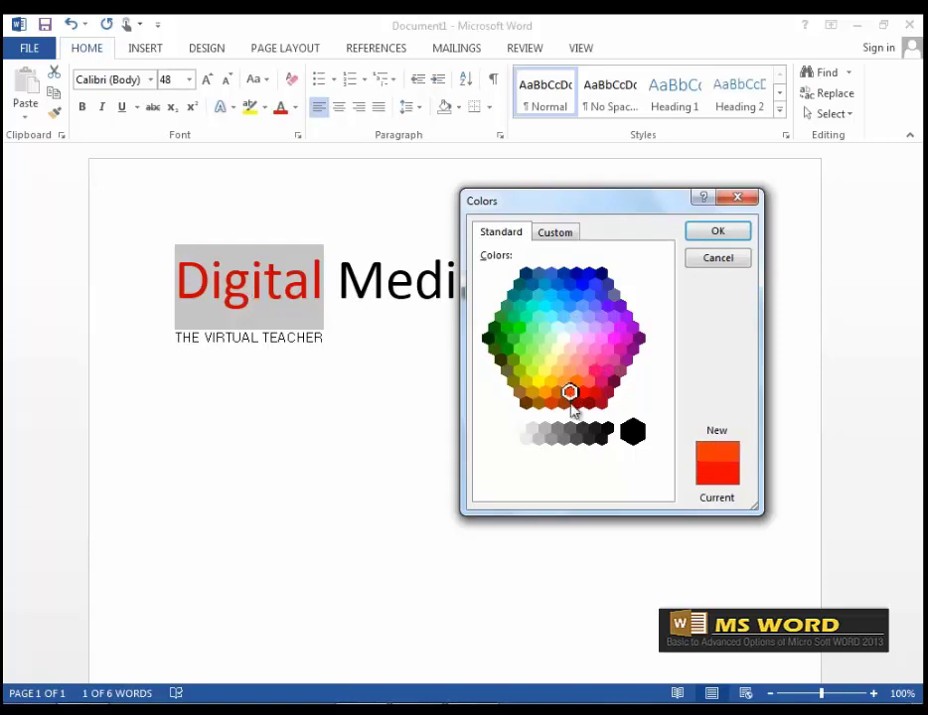
left_click(561, 405)
left_click(551, 403)
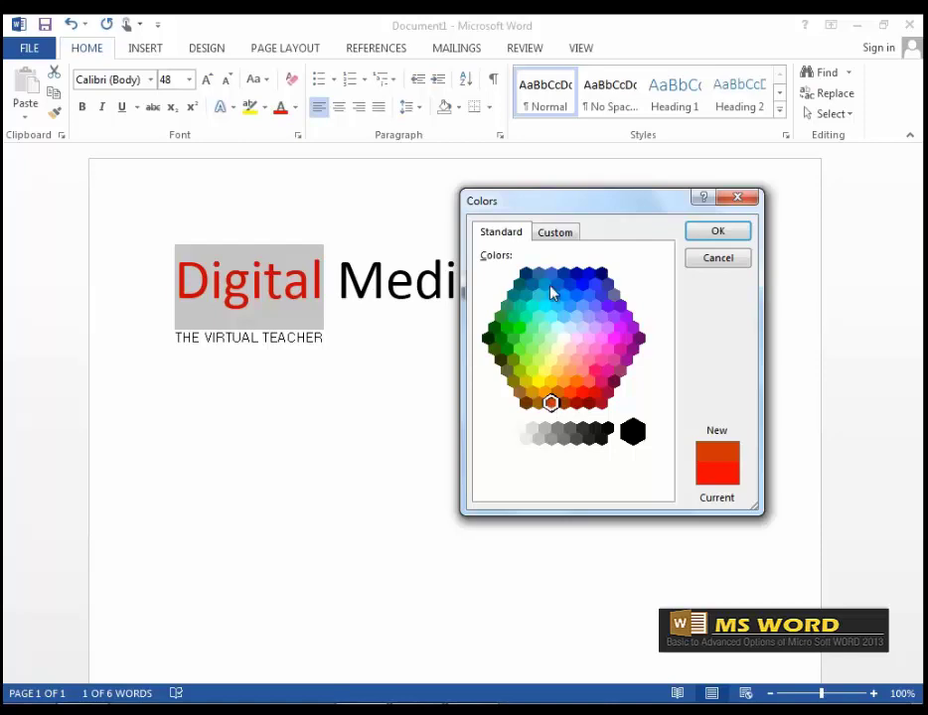
left_click(558, 234)
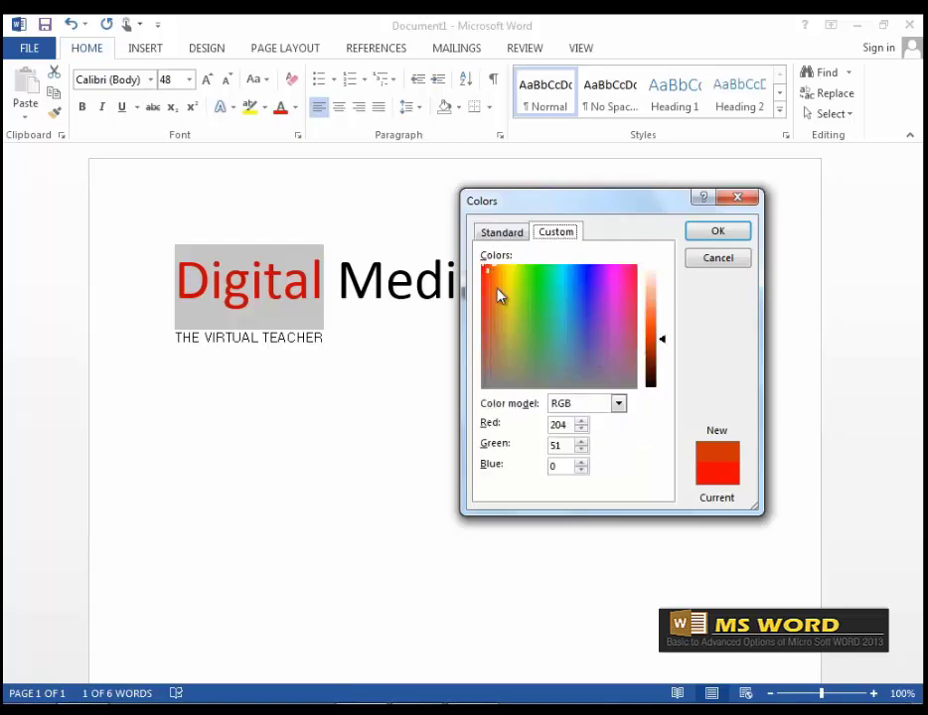
Pick the custom light green RGB 160, 222, 150 for Digital and confirm it.
left_click_drag(490, 276, 508, 315)
left_click(580, 296)
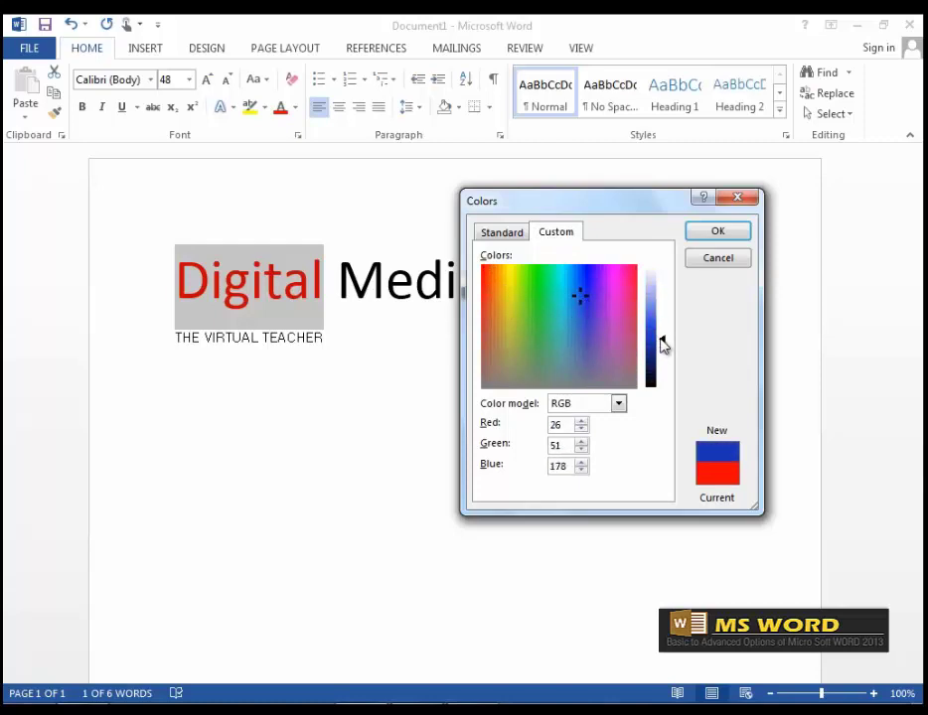
left_click_drag(662, 340, 663, 306)
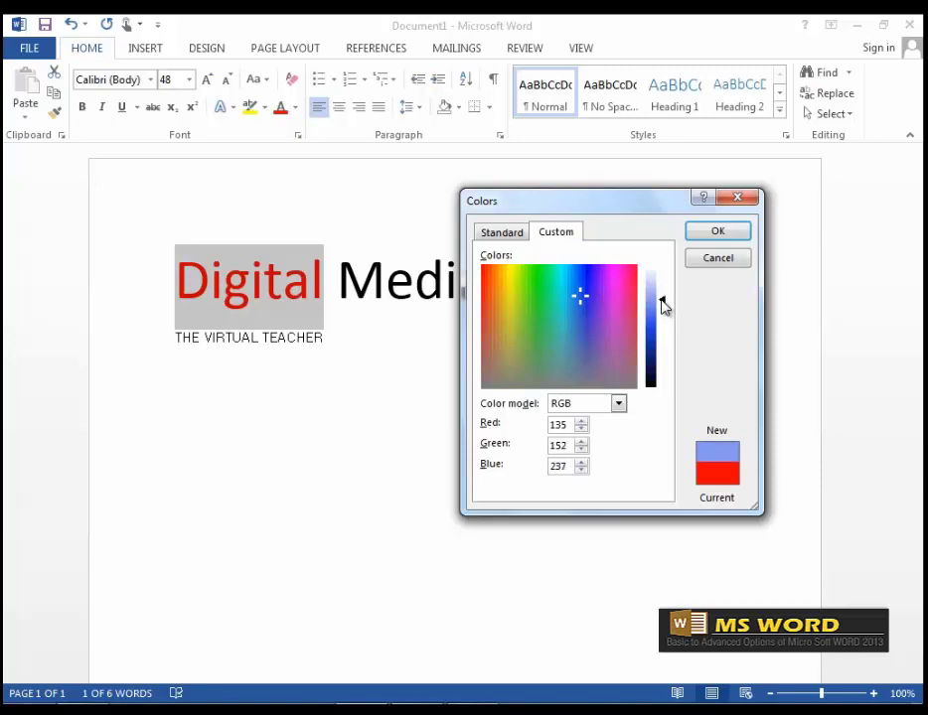
left_click(617, 404)
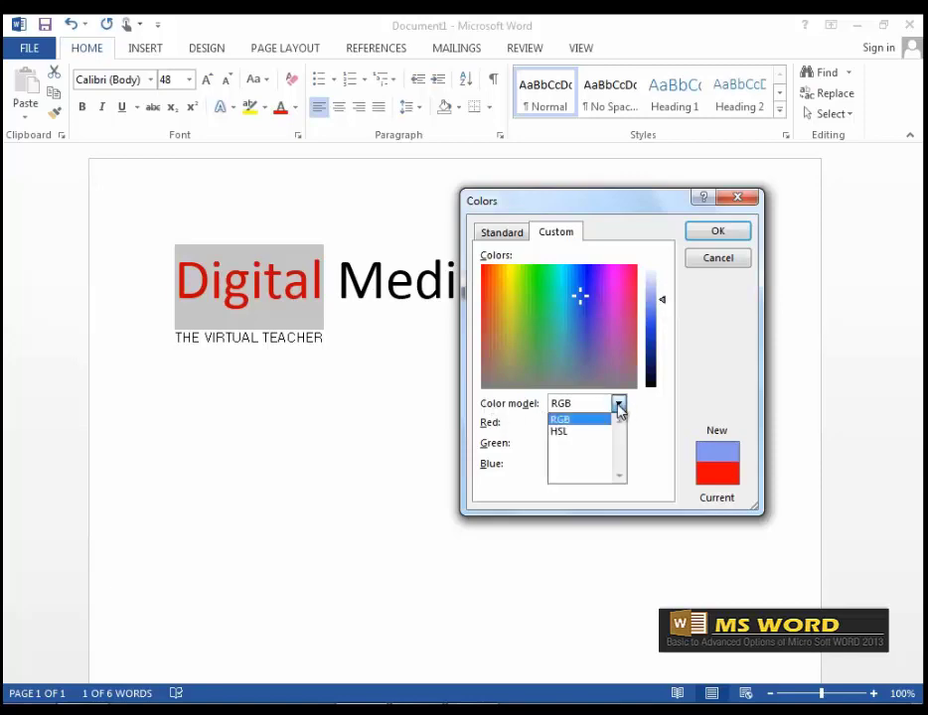
left_click(576, 432)
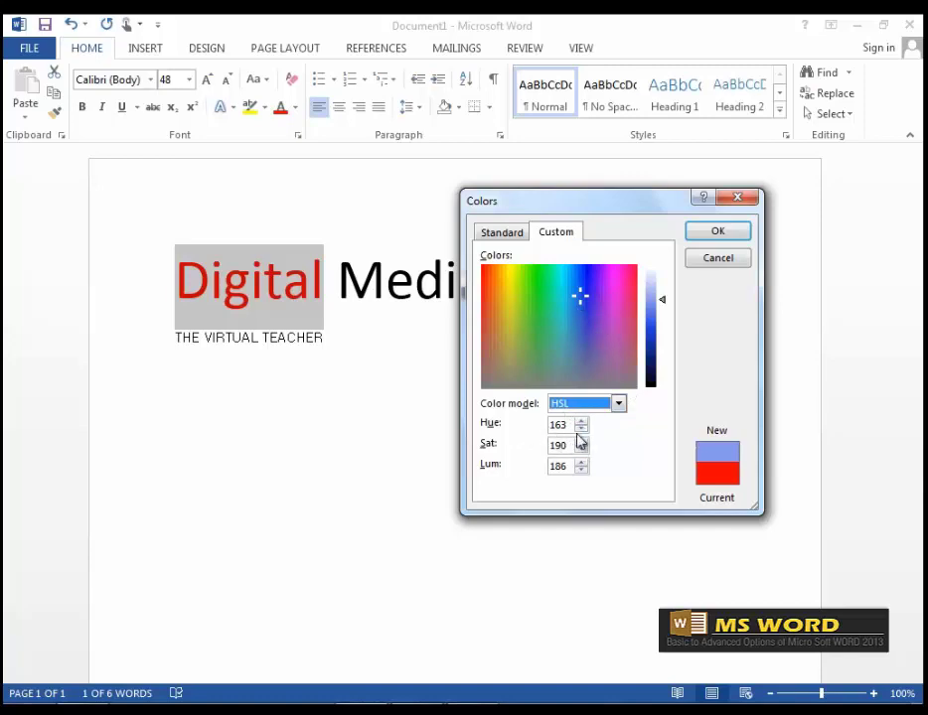
left_click(619, 405)
left_click(579, 418)
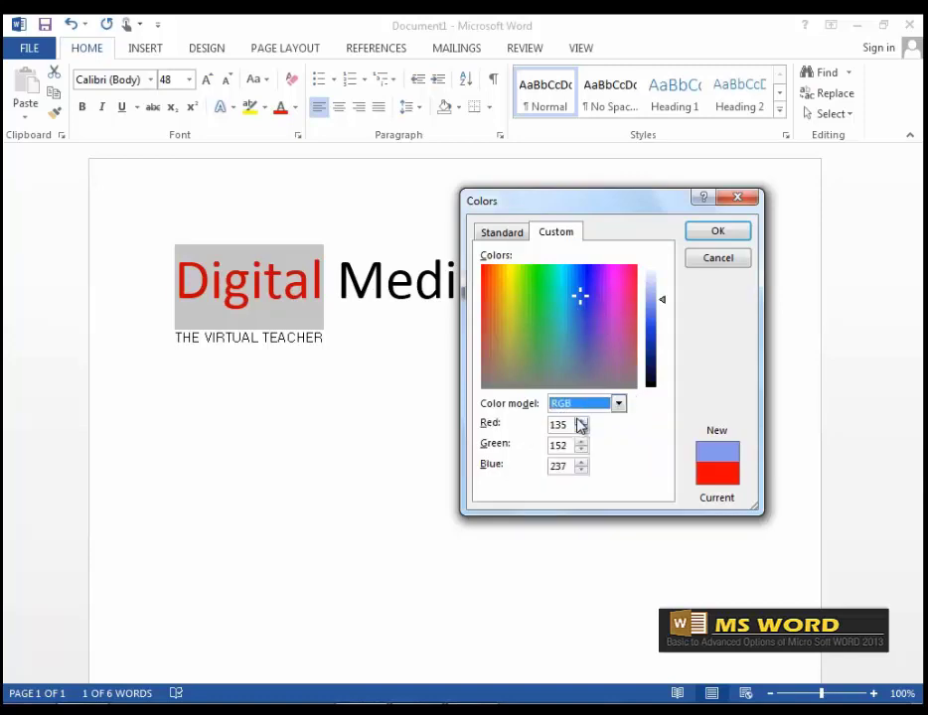
left_click_drag(631, 378, 560, 286)
left_click(527, 324)
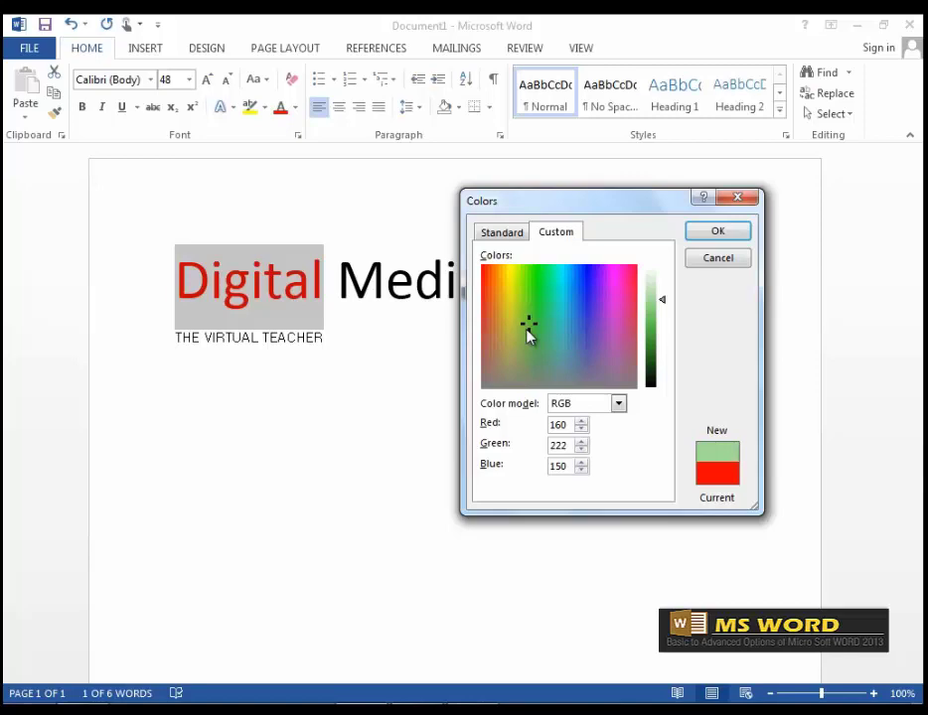
left_click(722, 232)
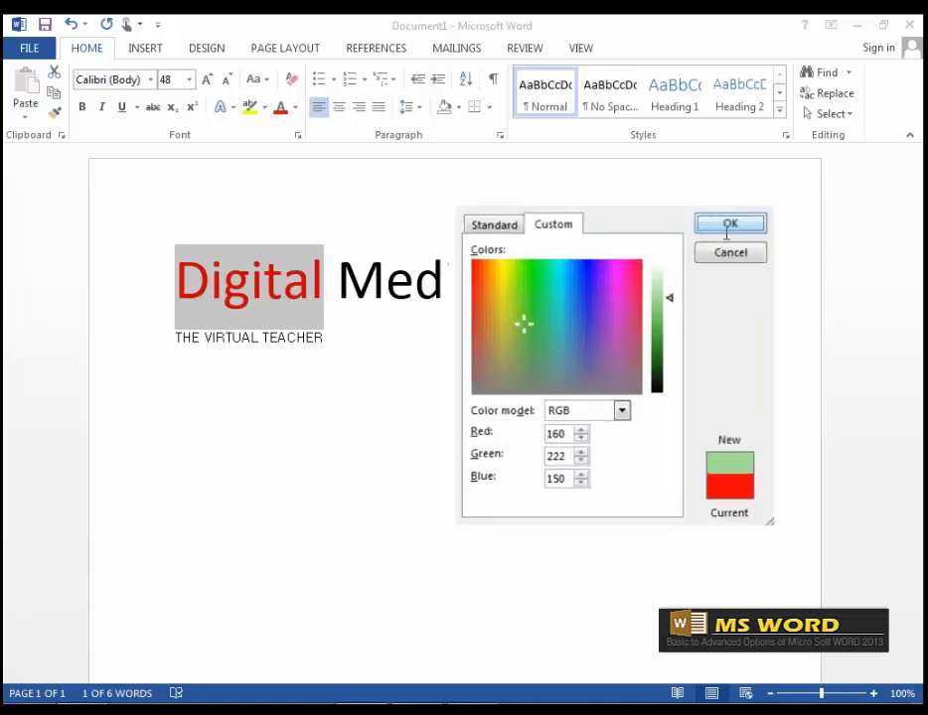
left_click(320, 309)
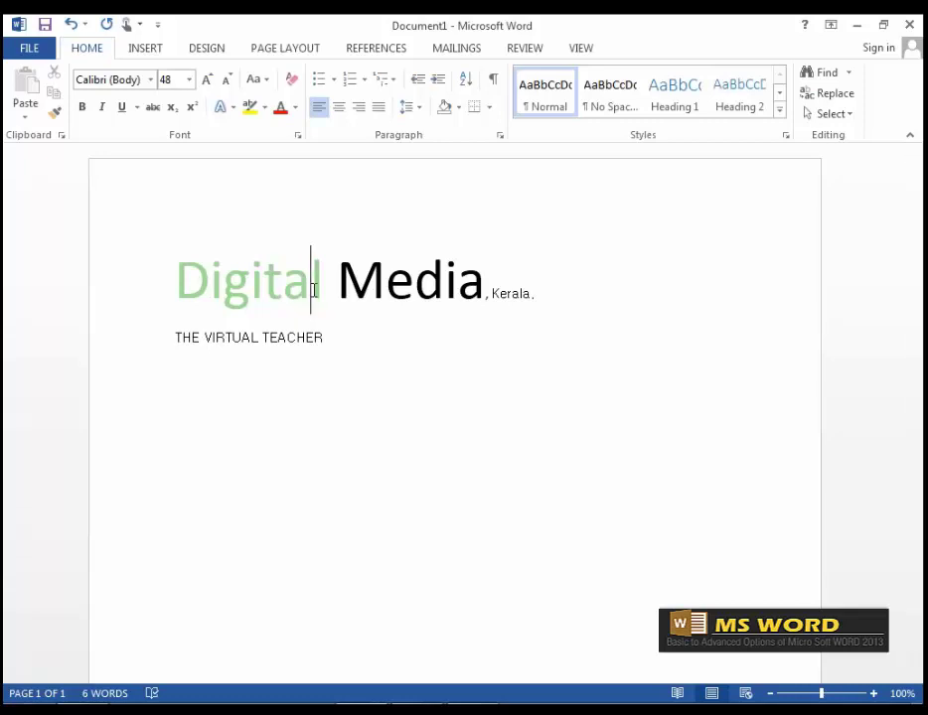
Select 'Media' and open More Gradients from the Font Color menu.
left_click_drag(337, 284, 482, 290)
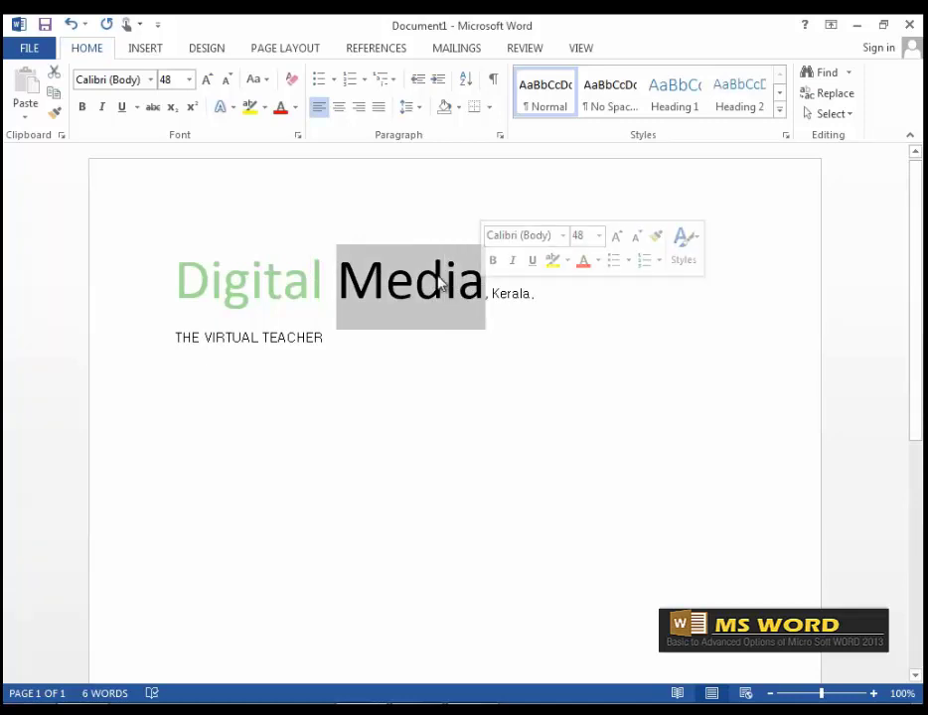
left_click(296, 107)
mouse_move(349, 348)
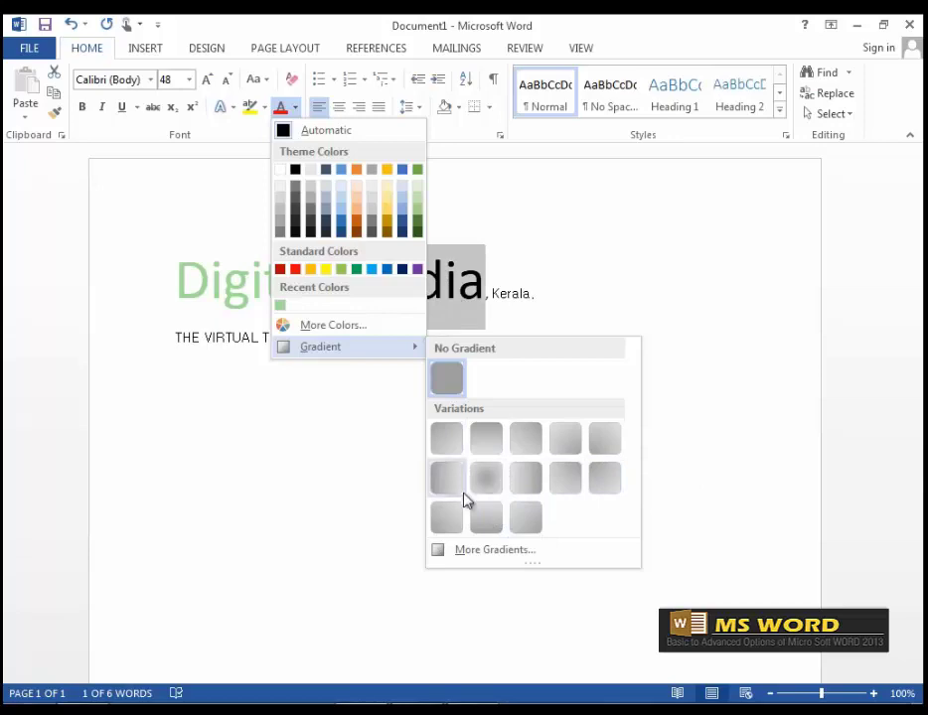
left_click(496, 559)
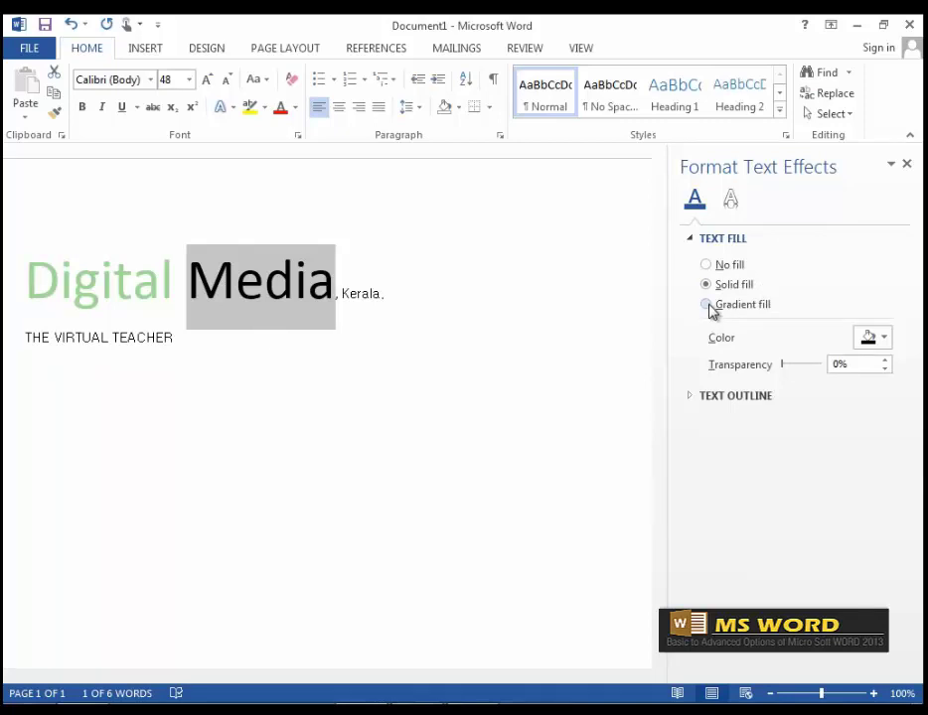
Give Media a blue preset gradient fill, trying Rectangular and Path before settling on Linear.
left_click(707, 305)
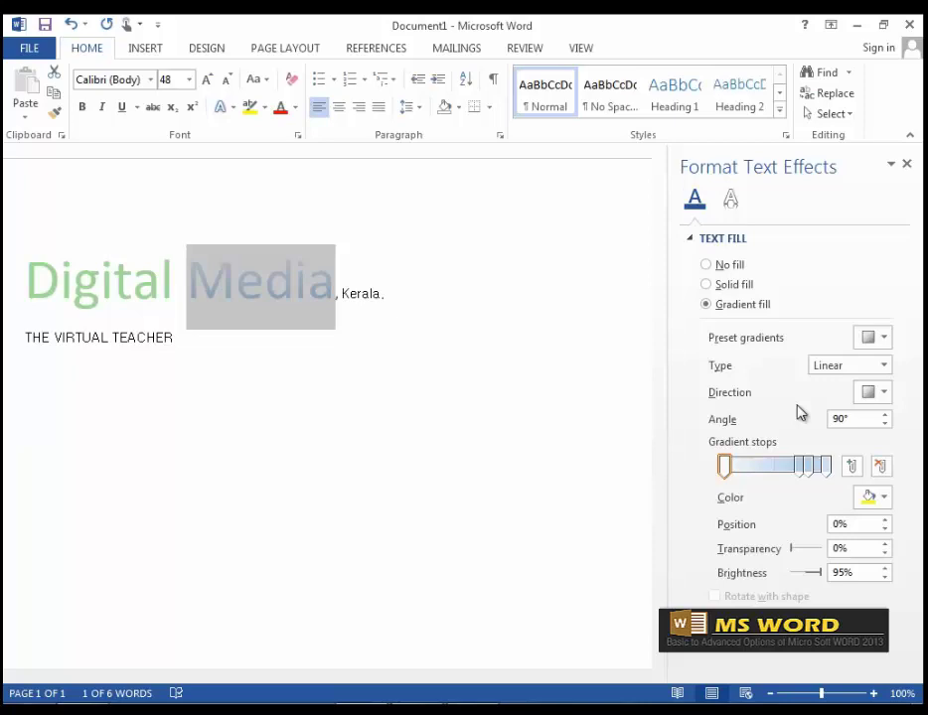
left_click(883, 339)
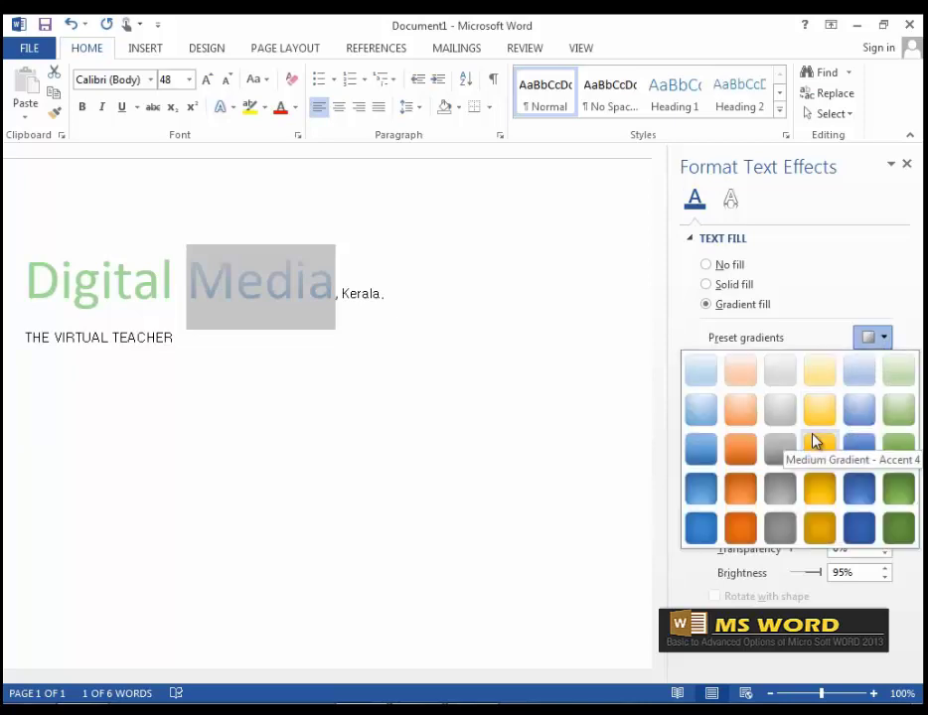
left_click(703, 500)
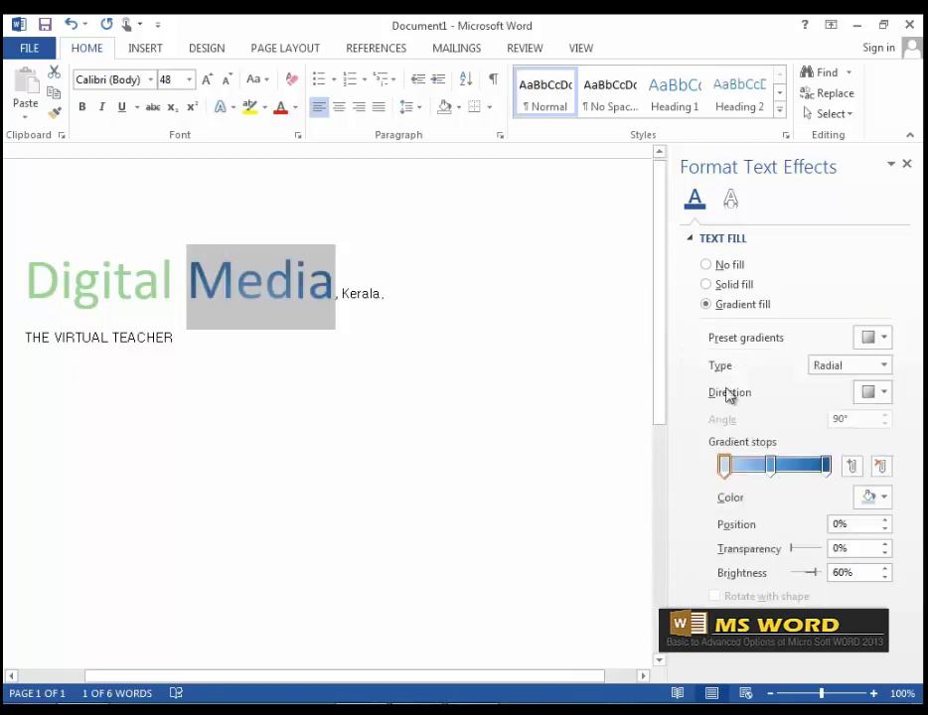
left_click(884, 365)
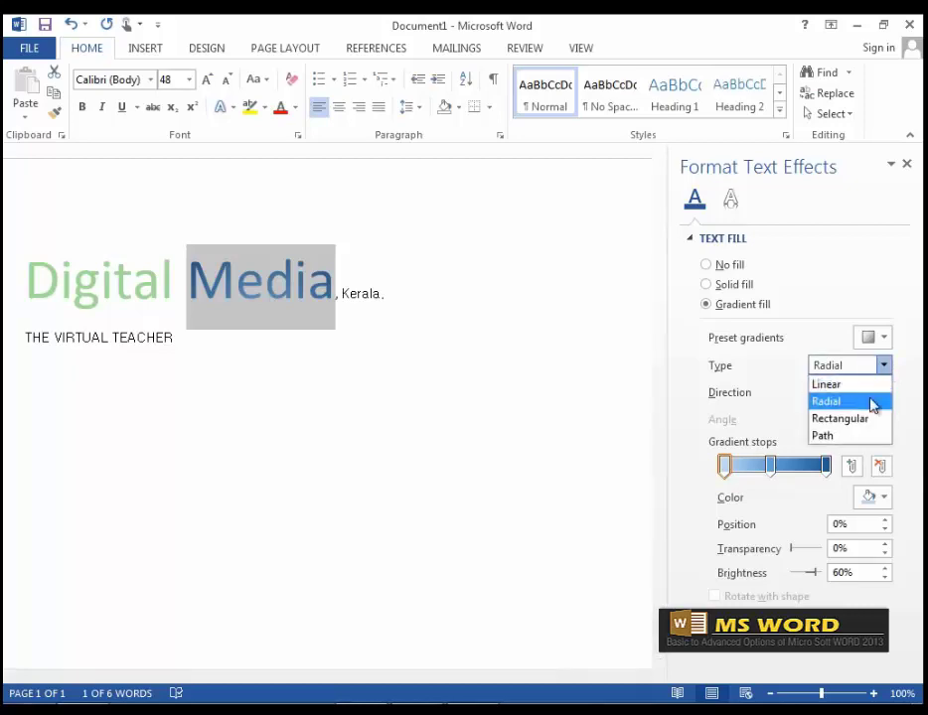
left_click(844, 419)
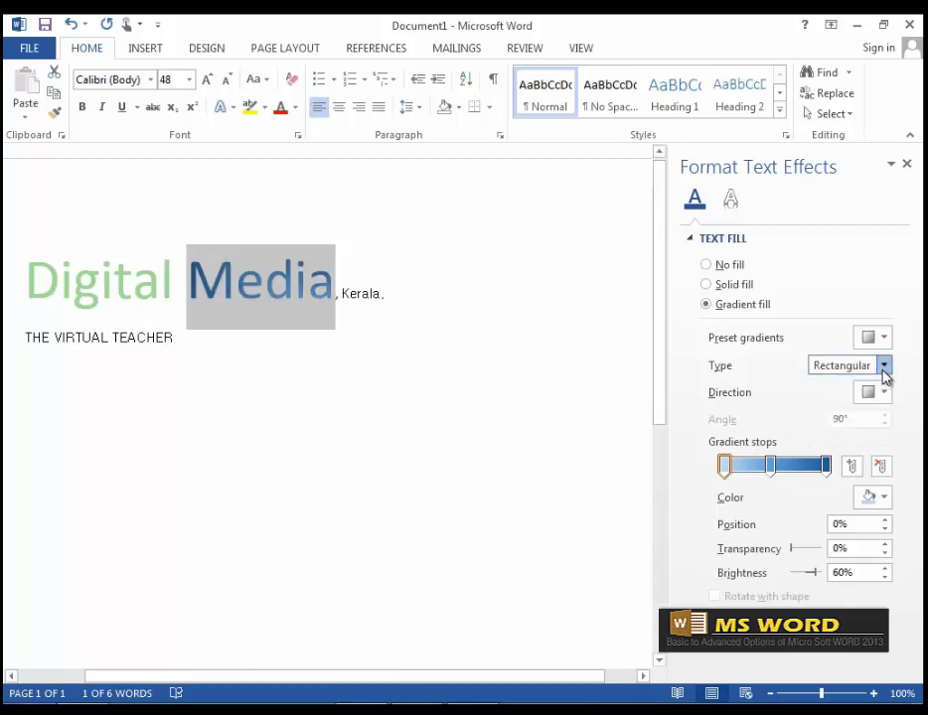
left_click(884, 366)
left_click(840, 438)
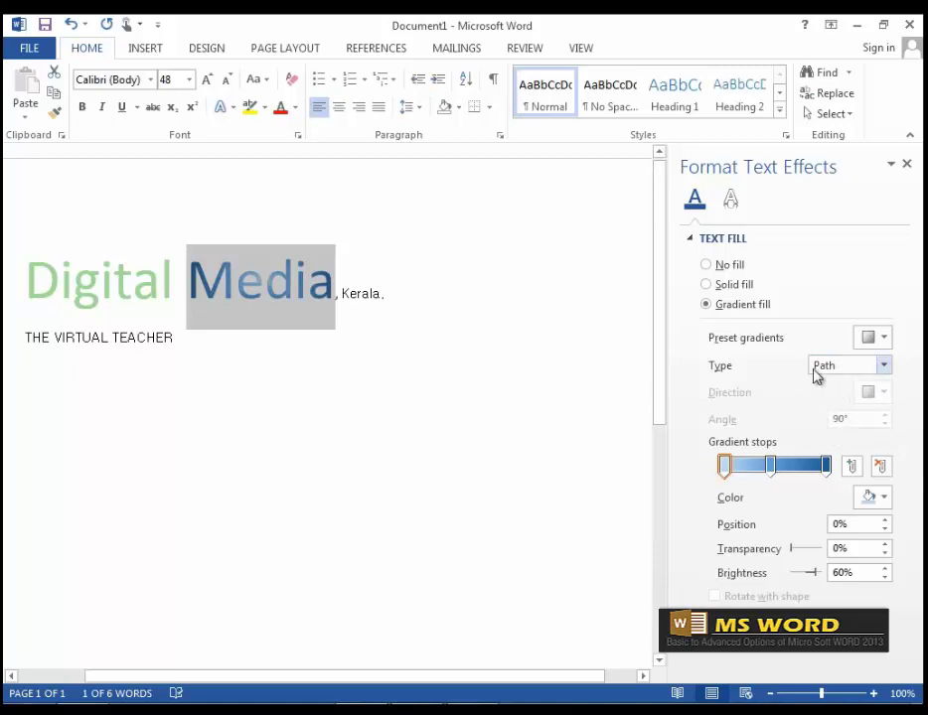
left_click(883, 366)
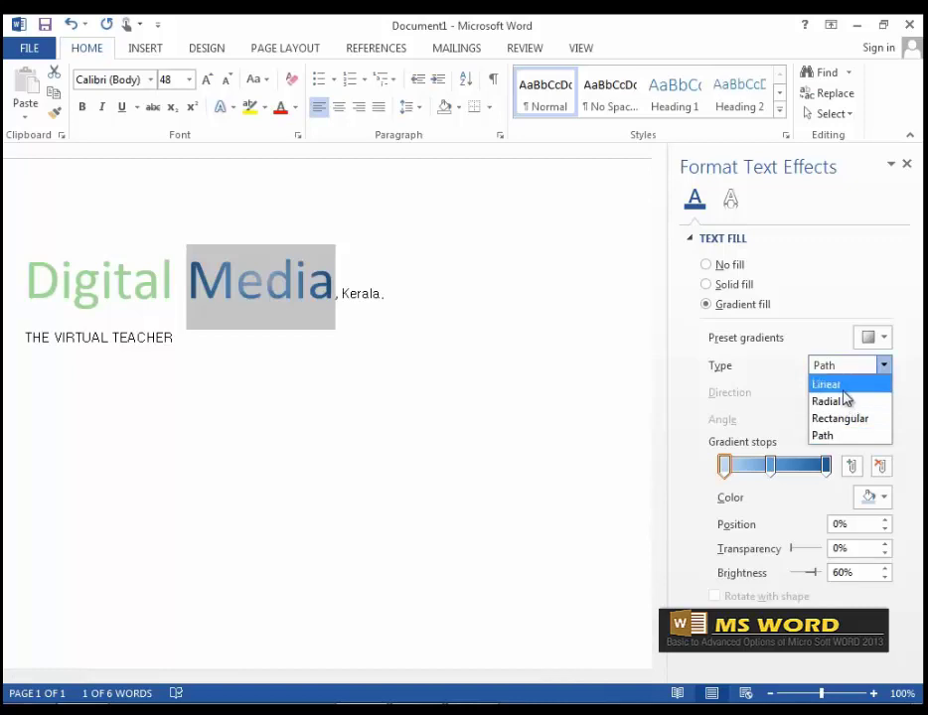
left_click(842, 384)
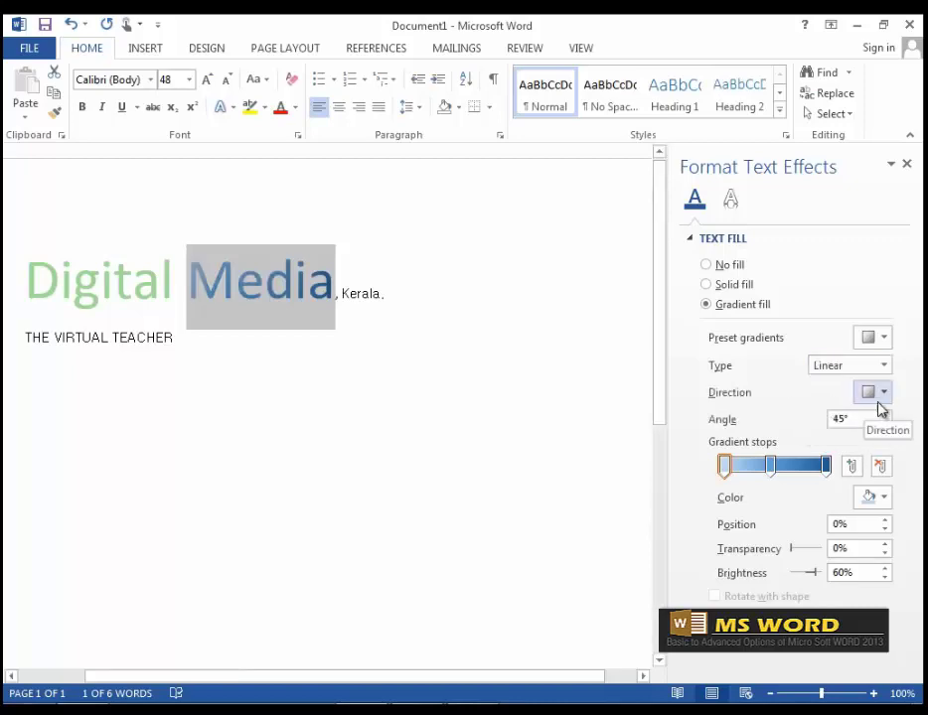
Set the gradient direction to Linear Down, angle 180°, and move the middle stop to 55%.
left_click(883, 400)
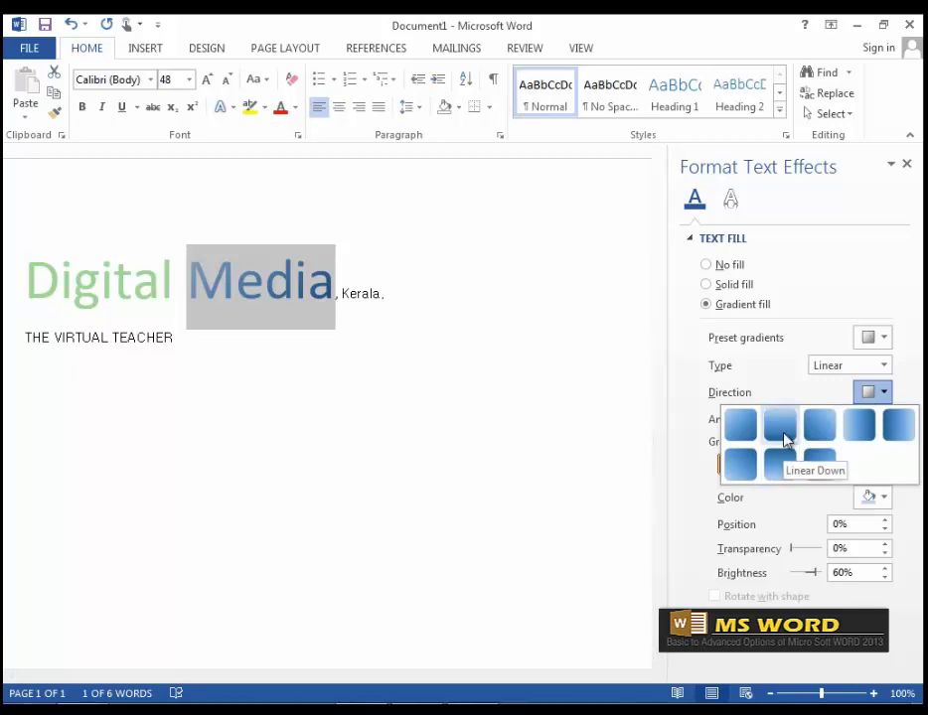
left_click(780, 427)
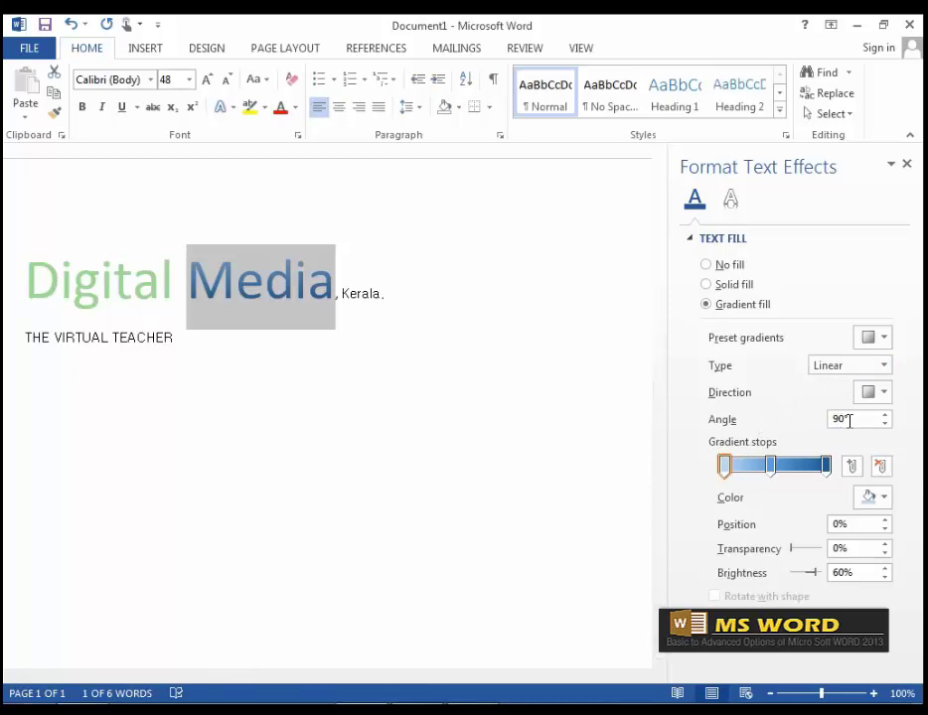
left_click(885, 415)
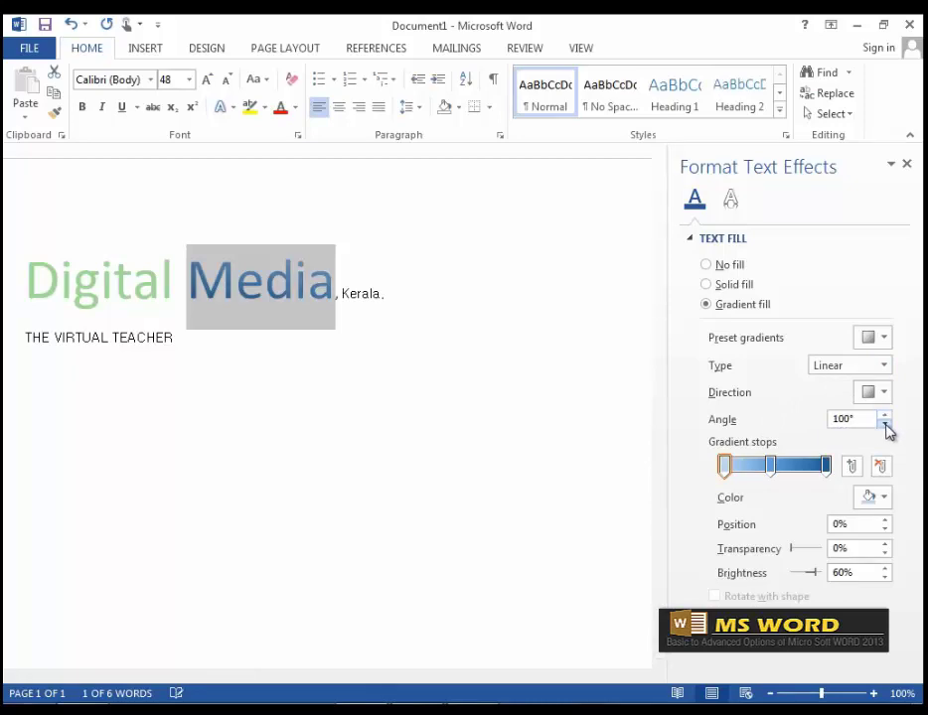
left_click(885, 425)
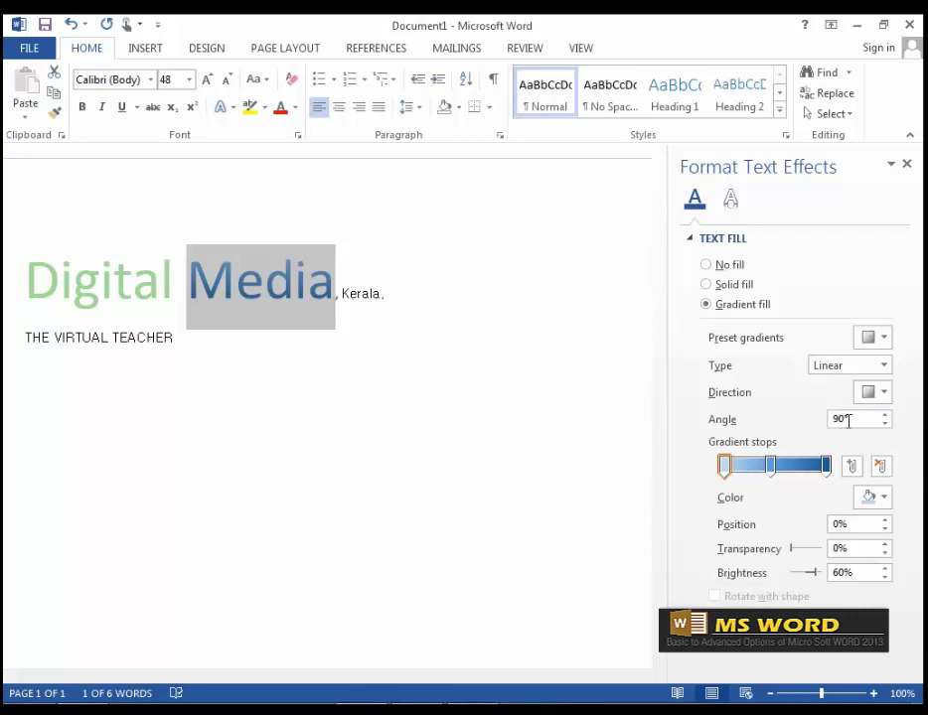
left_click_drag(847, 421, 824, 426)
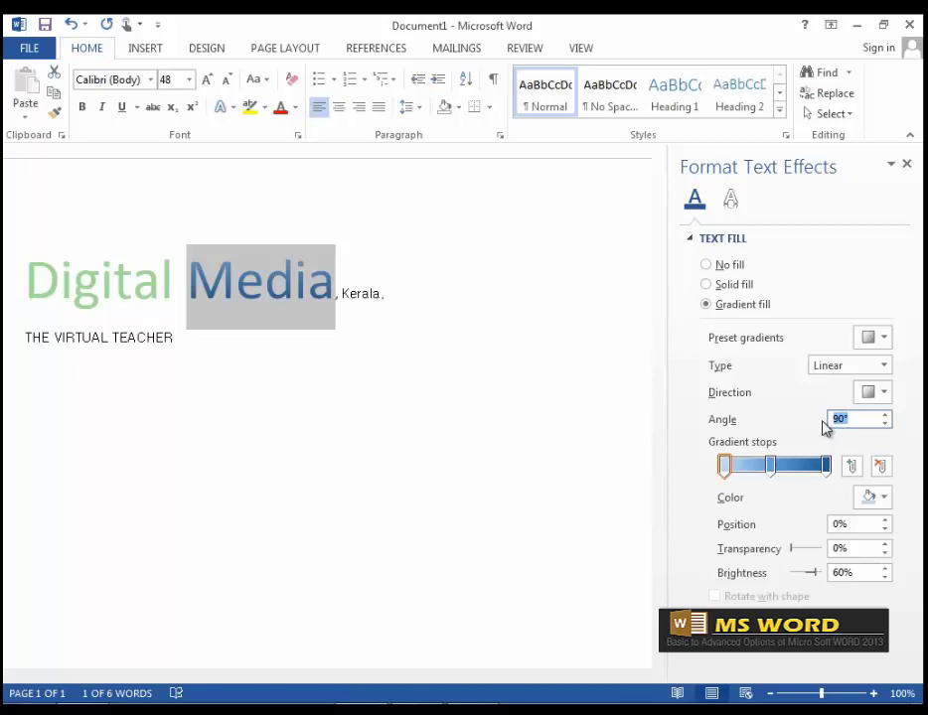
type("180")
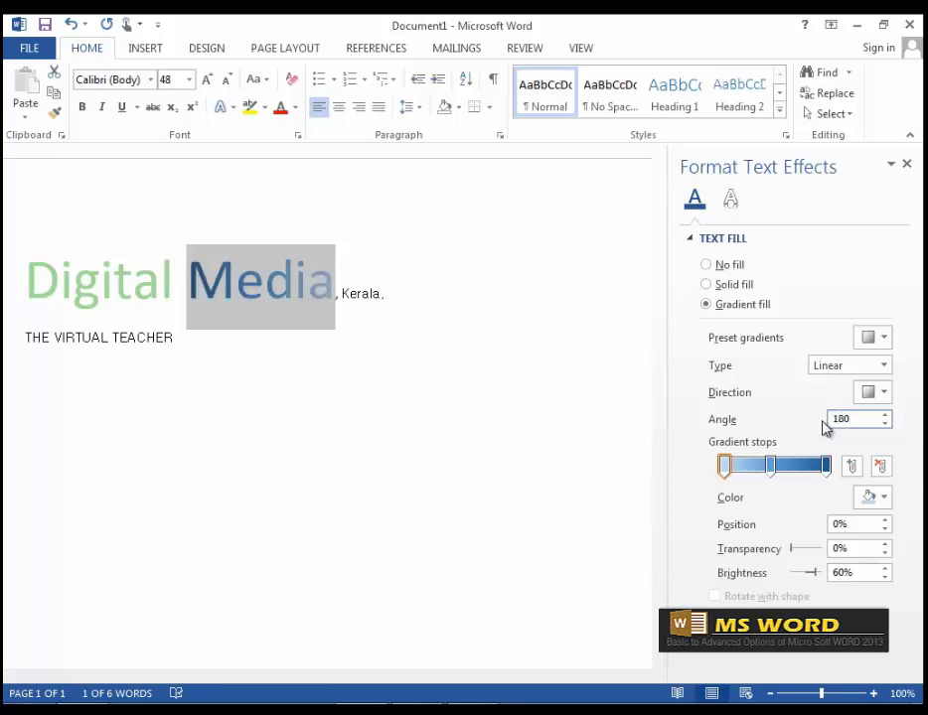
left_click(775, 467)
mouse_move(777, 475)
left_mouse_down()
mouse_move(762, 474)
mouse_move(785, 476)
left_mouse_up()
Colour the first stop dark orange, the middle stop light gold, and add a red stop at 27%.
left_click(724, 467)
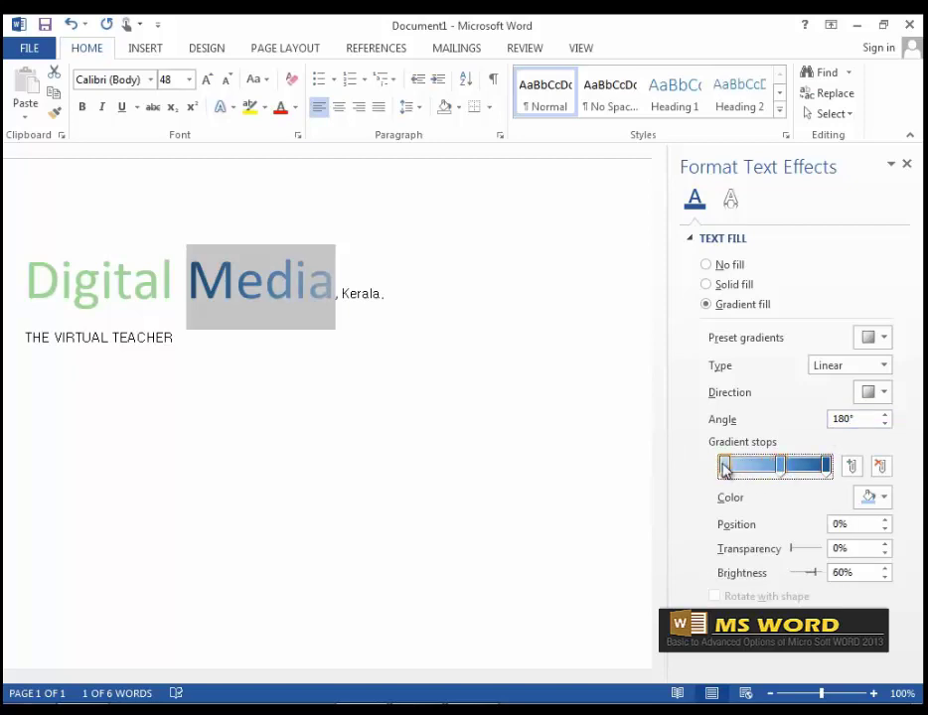
left_click(883, 500)
left_click(850, 595)
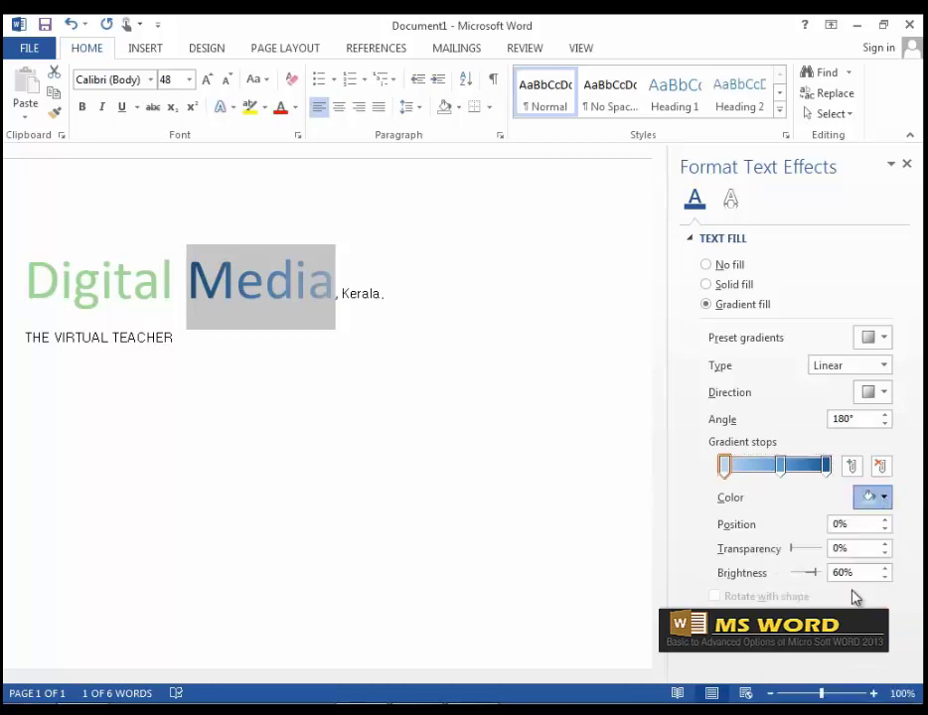
left_click(781, 466)
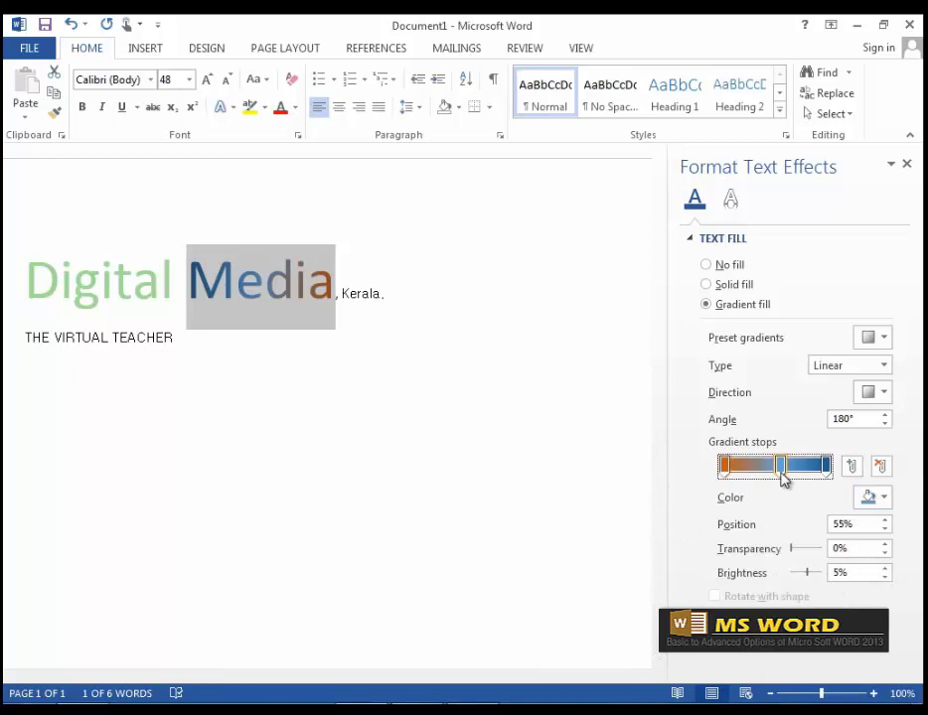
left_click(883, 500)
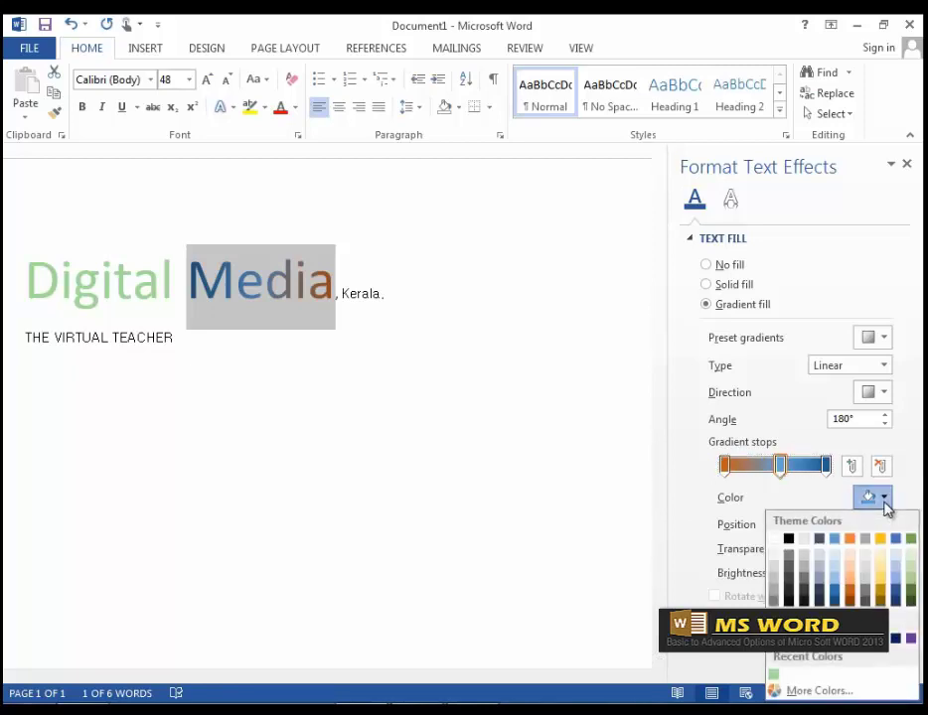
left_click(883, 571)
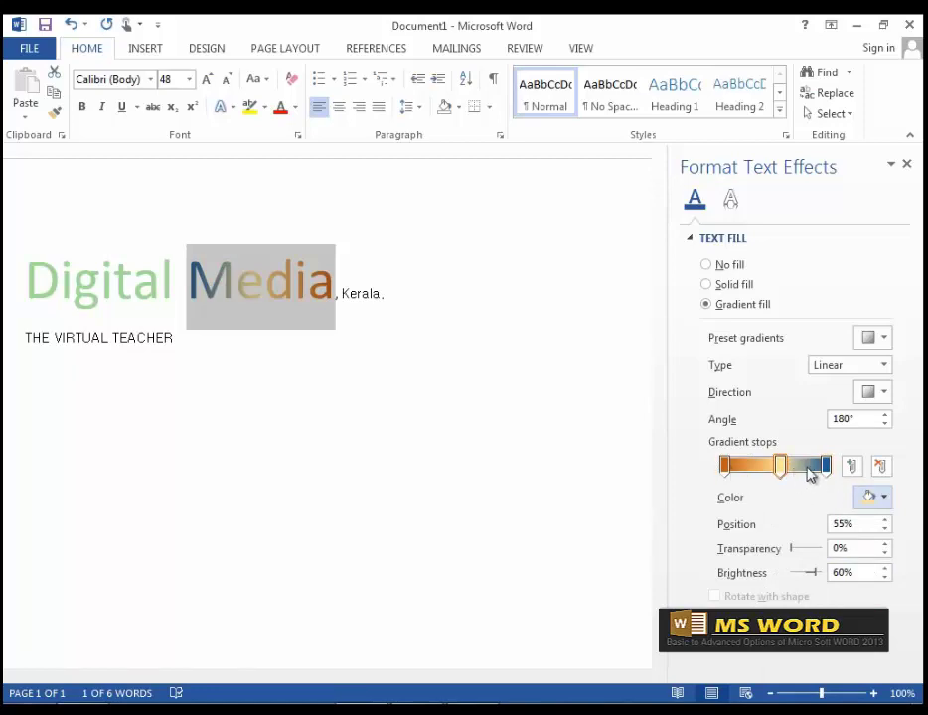
left_click(752, 473)
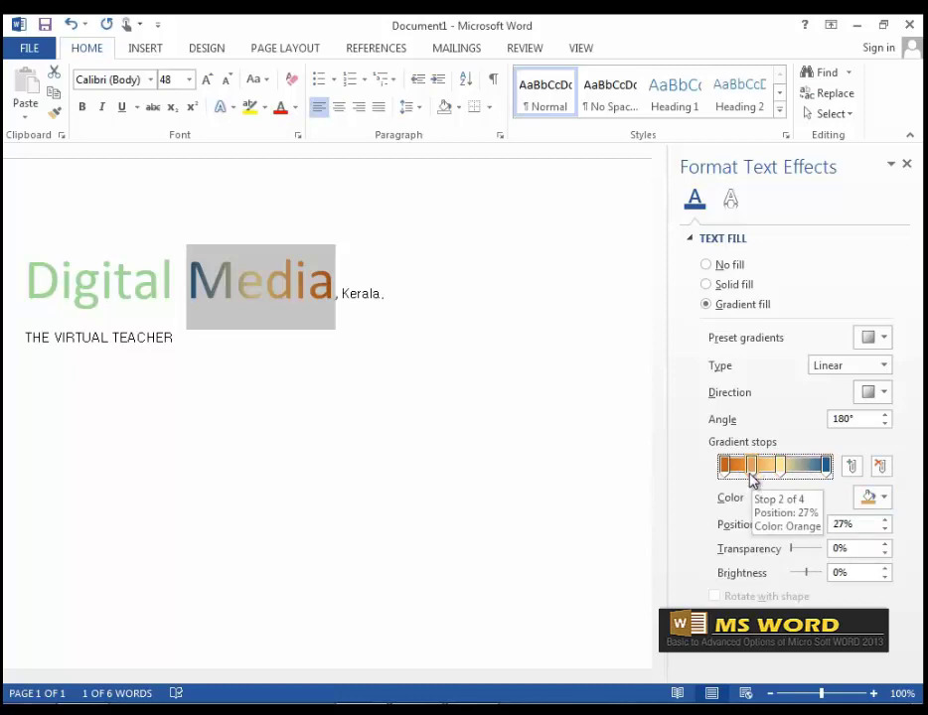
left_click(885, 500)
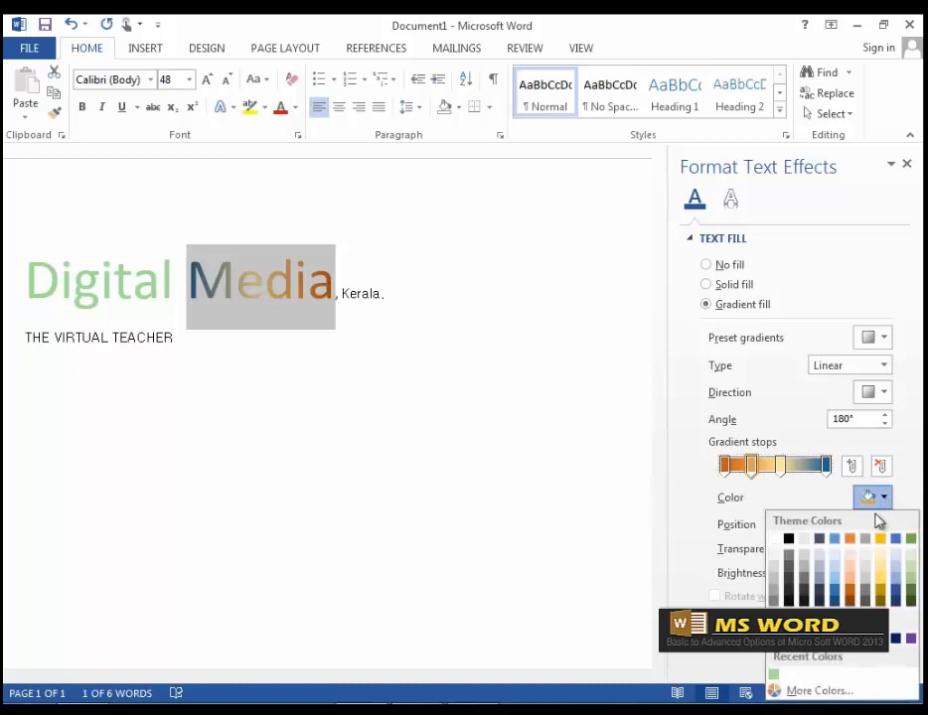
left_click(787, 638)
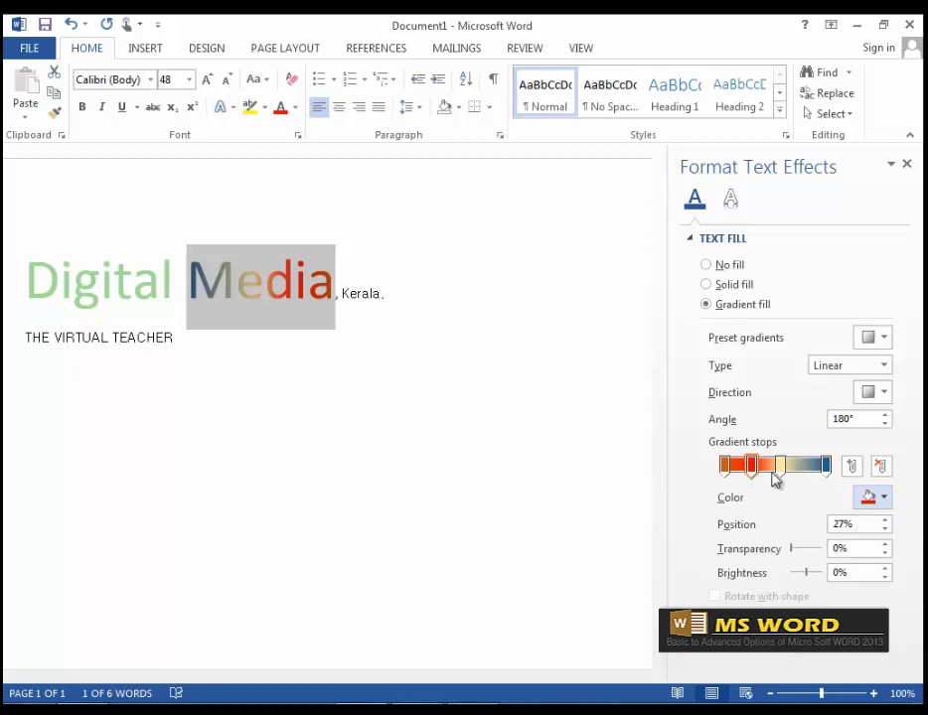
Remove the light gold stop and add another colour stop at 14%.
left_click_drag(778, 474, 787, 477)
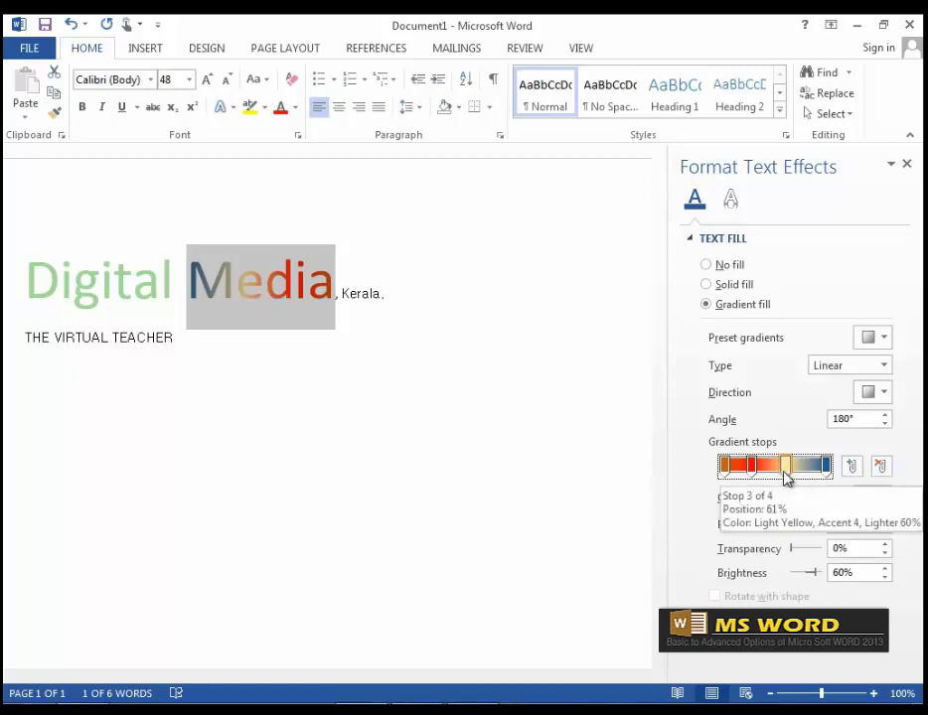
left_click(879, 474)
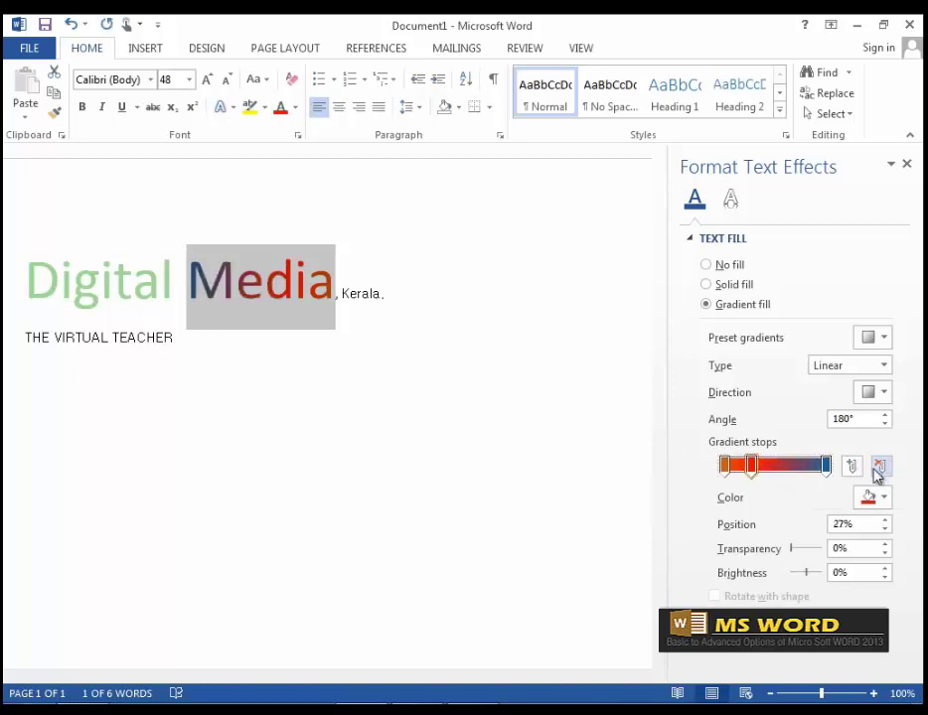
left_click(878, 473)
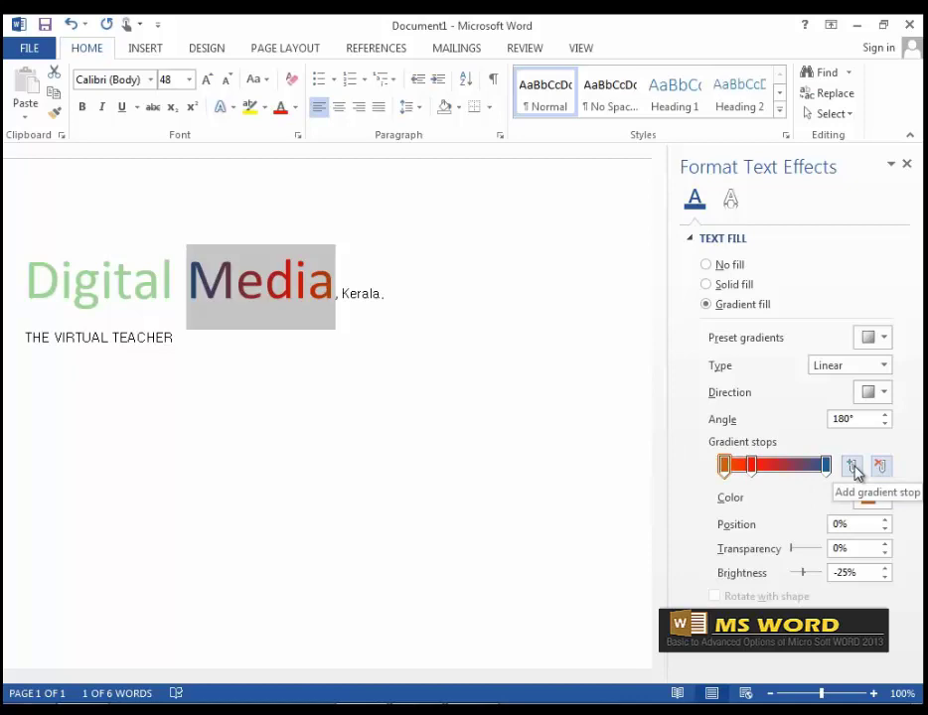
left_click(854, 470)
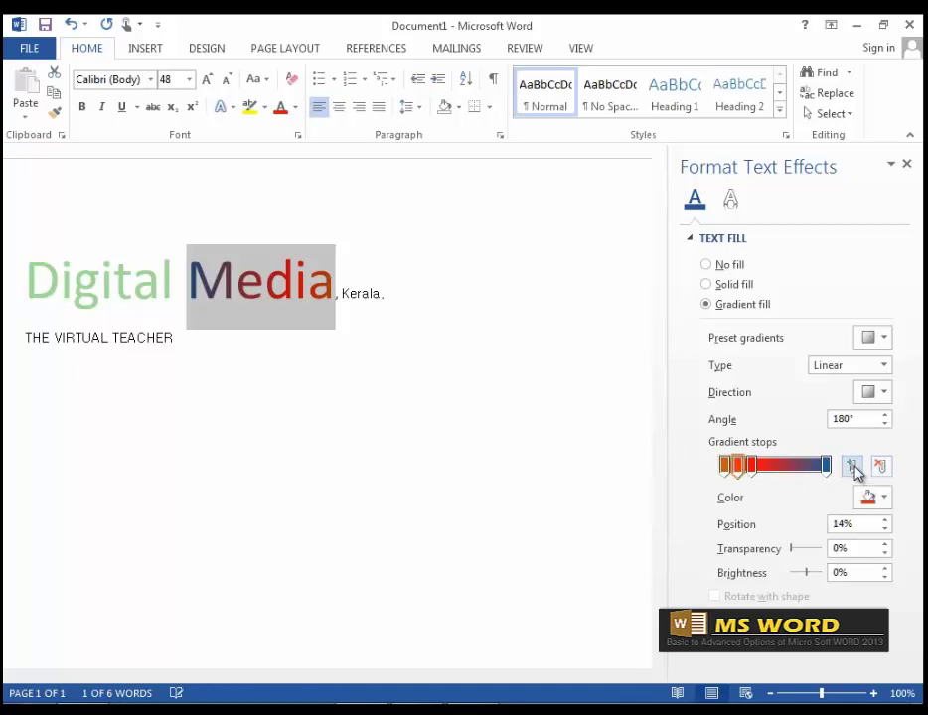
left_click(730, 474)
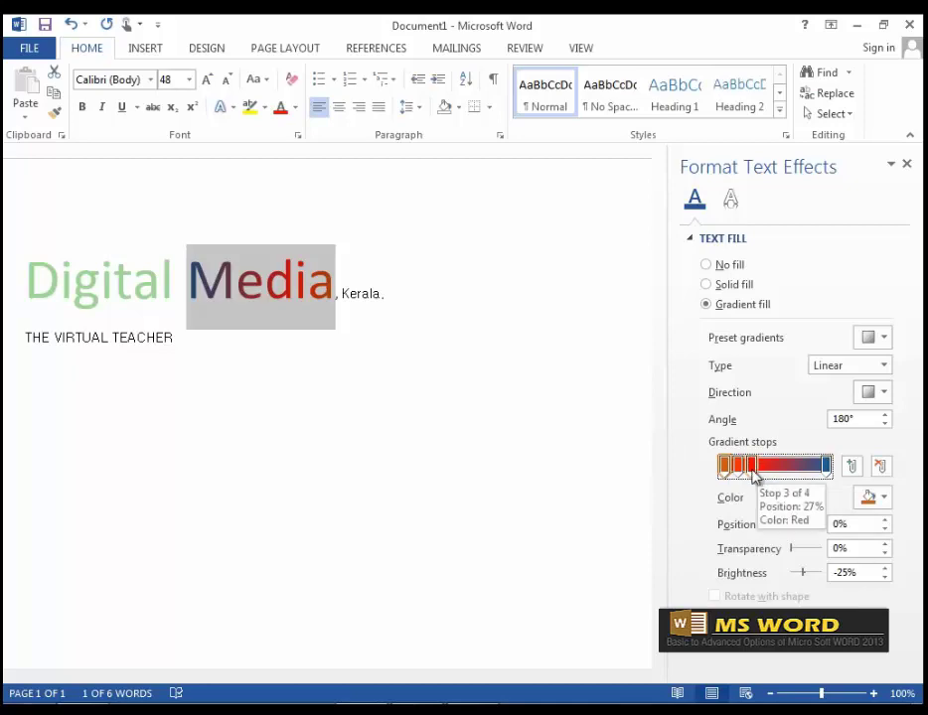
Move the red gradient stop to position 38%.
mouse_move(751, 476)
left_mouse_down()
mouse_move(766, 474)
mouse_move(760, 498)
left_mouse_up()
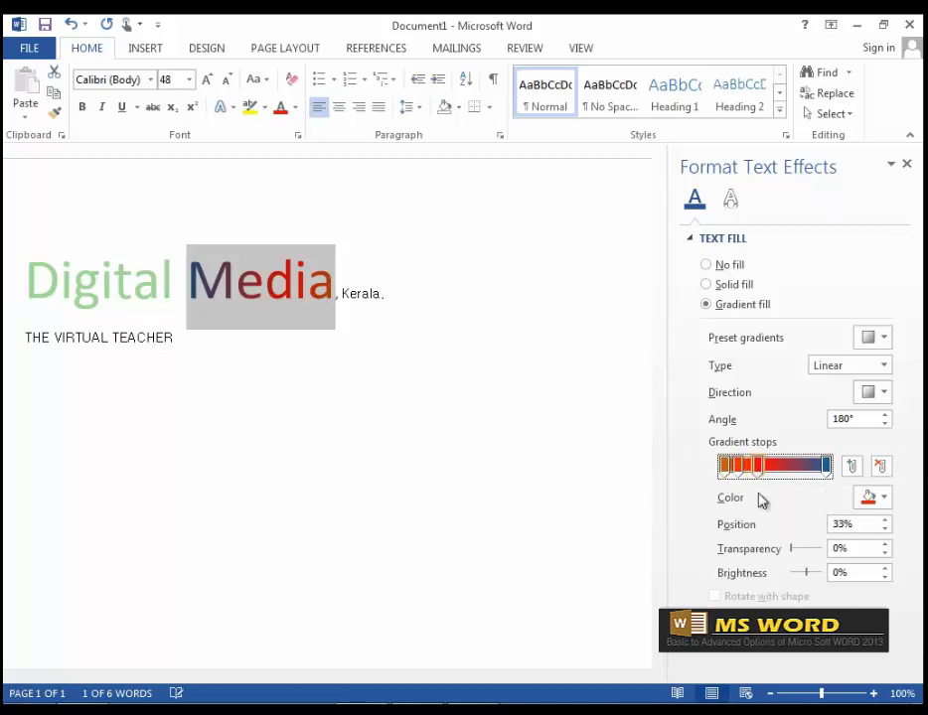
left_click(883, 520)
left_click(883, 520)
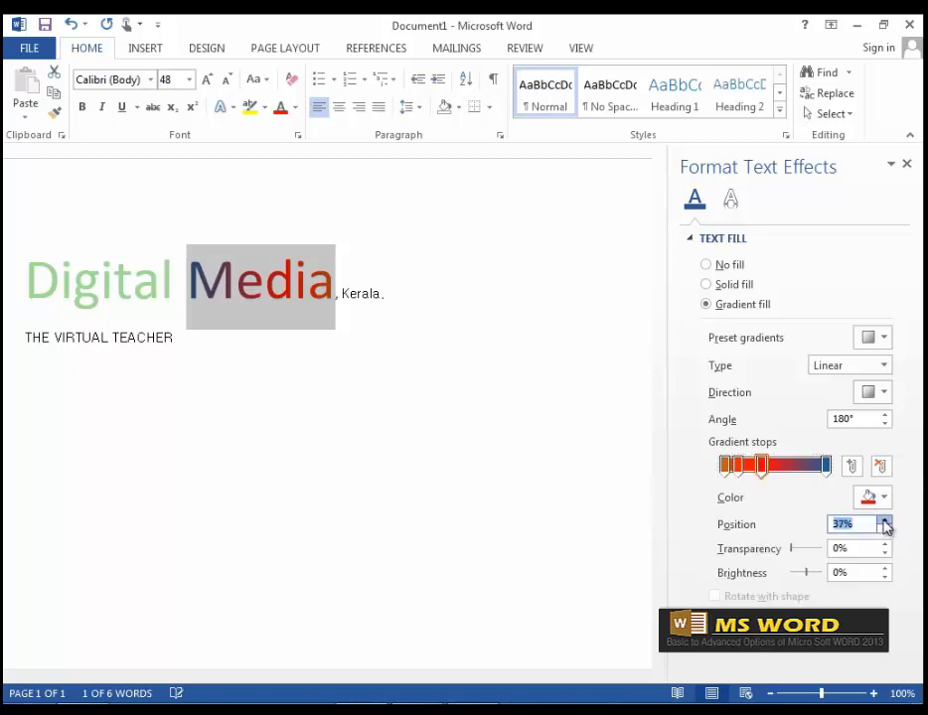
left_click(883, 521)
left_click(883, 521)
left_click(882, 520)
left_click(883, 520)
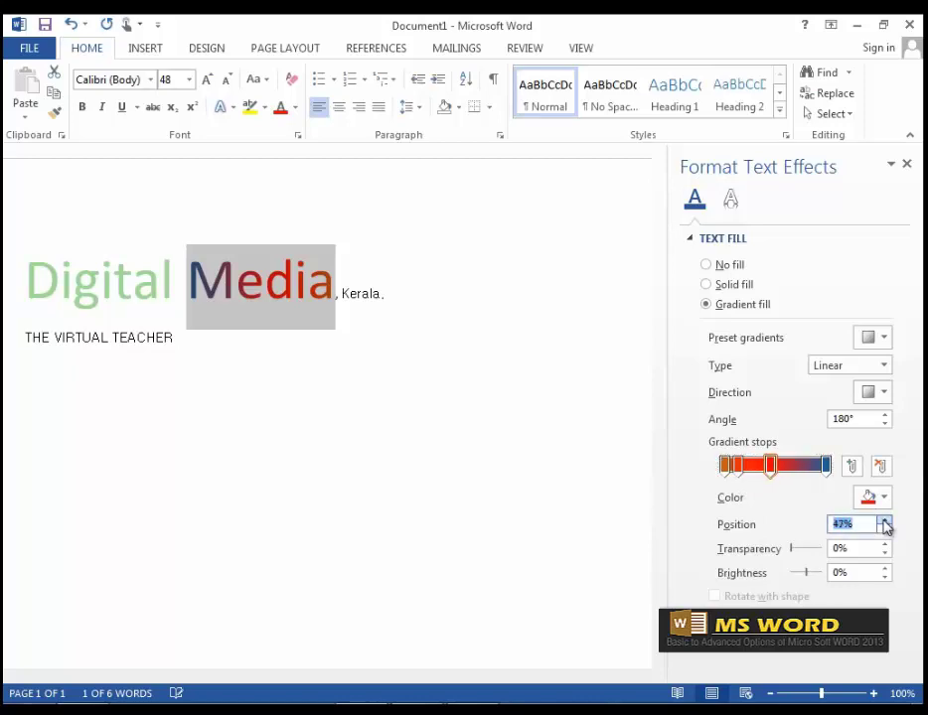
left_click(883, 520)
left_click(883, 521)
left_click(883, 520)
left_click(883, 529)
left_click(884, 529)
left_click(883, 530)
left_click(884, 530)
left_click(884, 530)
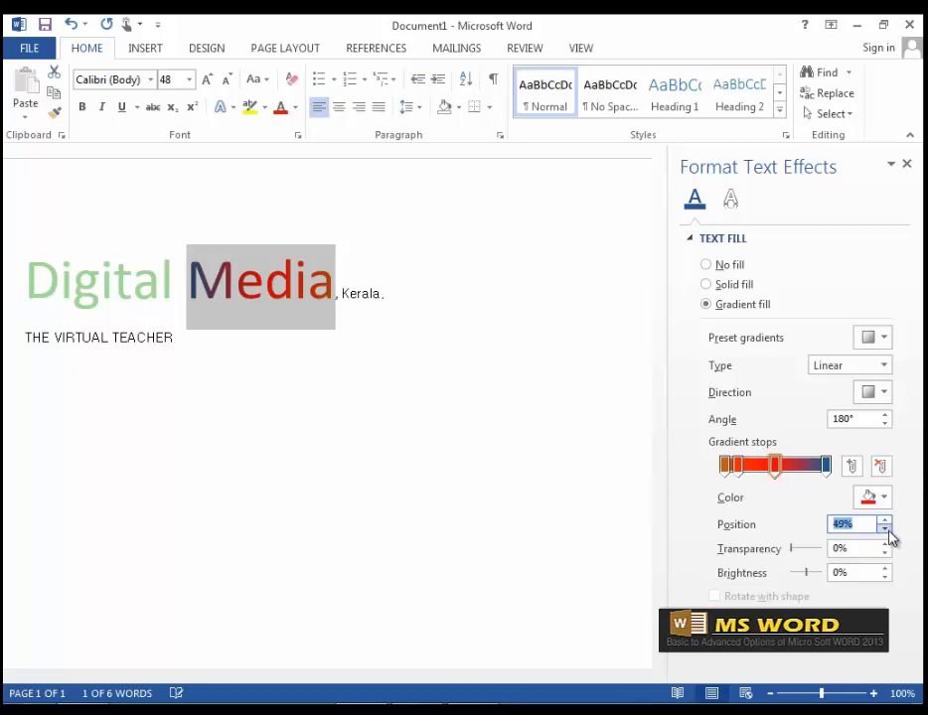
left_click(884, 529)
left_click(884, 529)
left_click(884, 529)
left_click(883, 529)
left_click(883, 529)
left_click(884, 529)
left_click(884, 530)
left_click(883, 529)
left_click(885, 530)
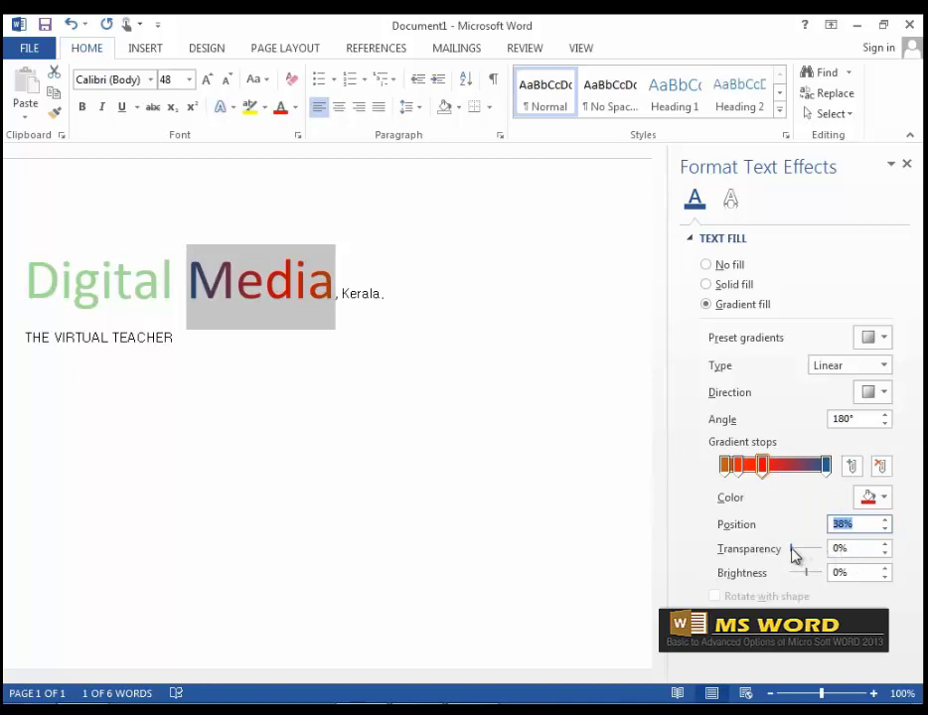
left_click_drag(792, 554, 811, 555)
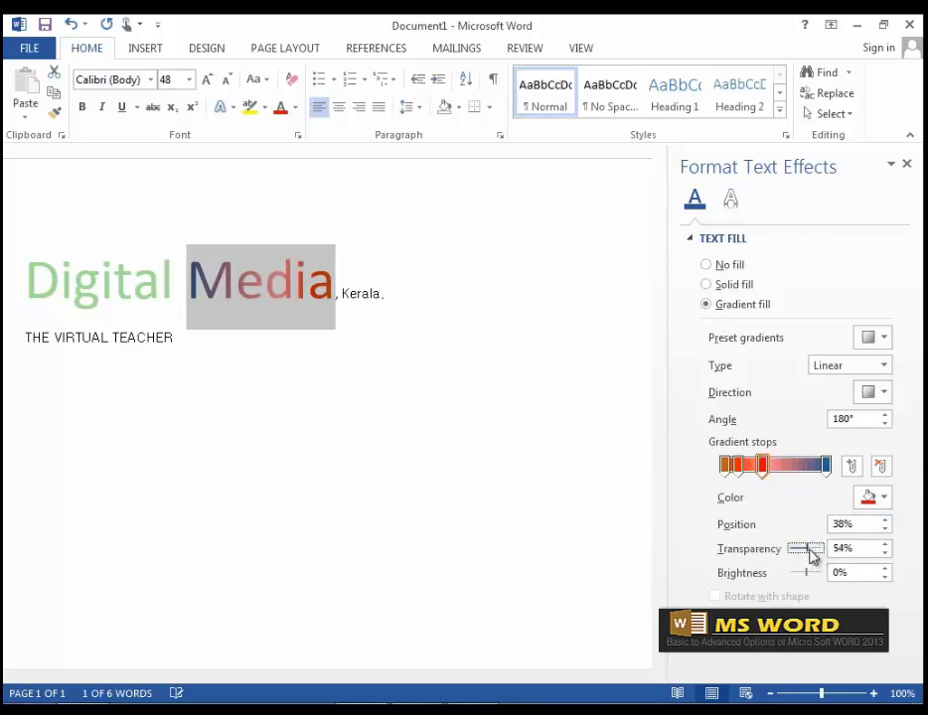
double_click(862, 547)
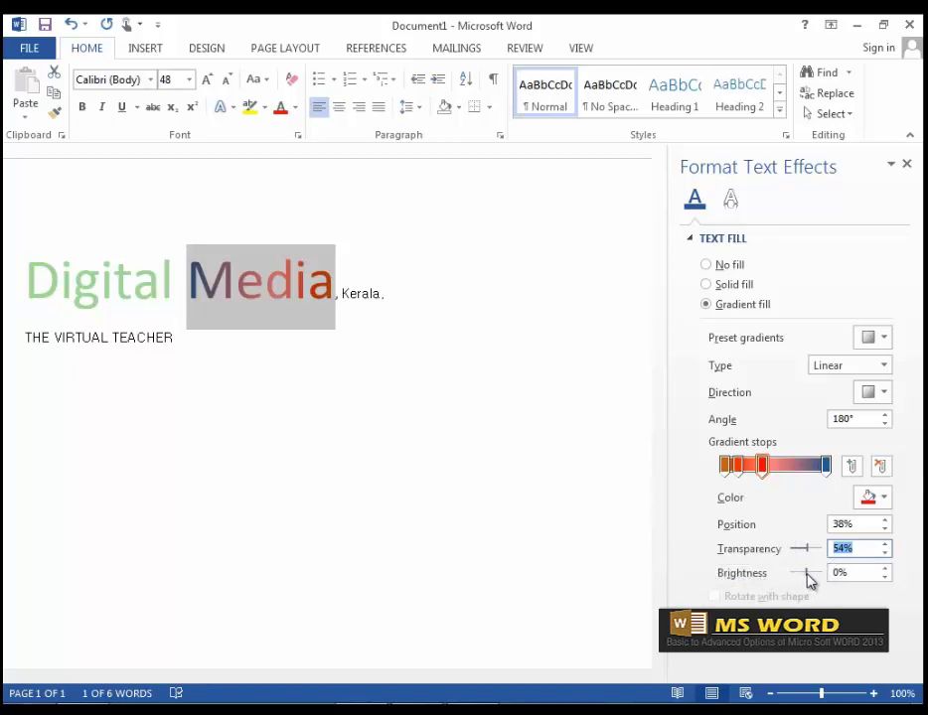
mouse_move(808, 582)
left_mouse_down()
mouse_move(799, 582)
mouse_move(821, 583)
left_mouse_up()
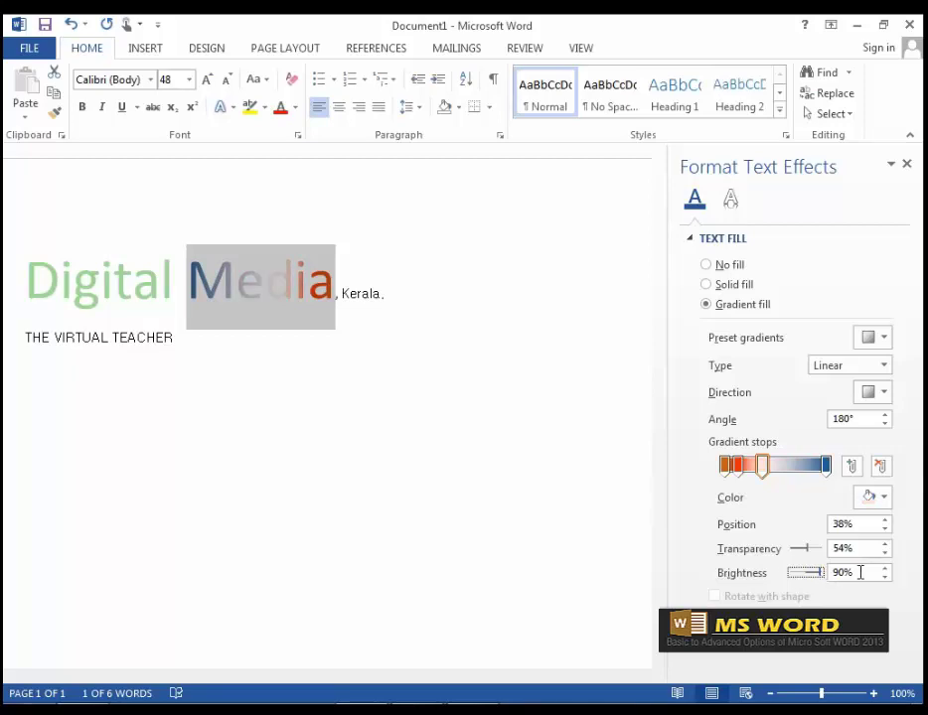
triple_click(854, 572)
type("0")
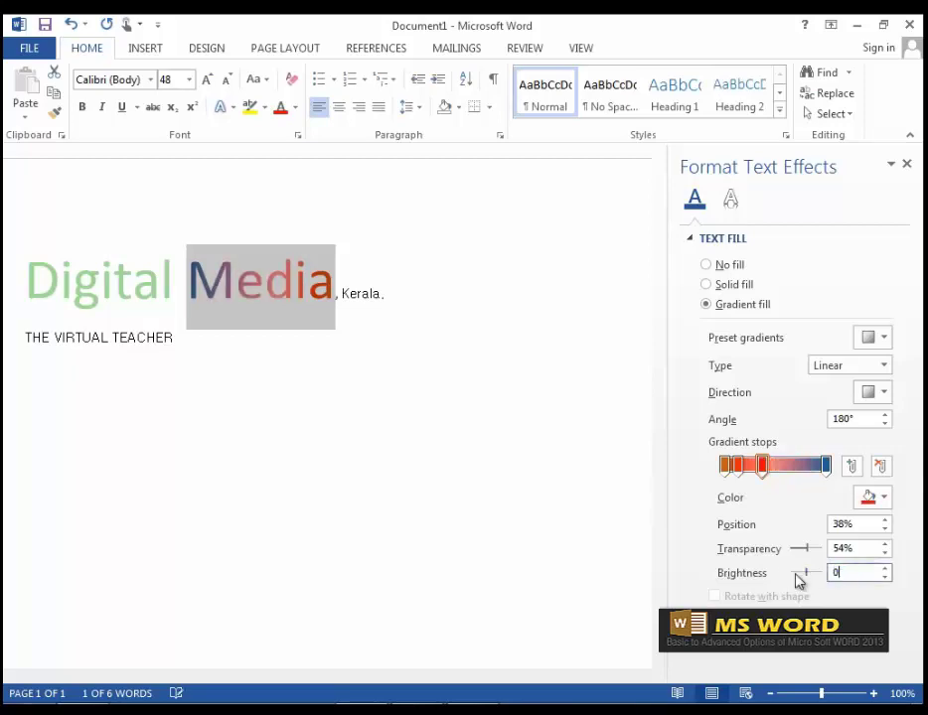
triple_click(857, 548)
type("0")
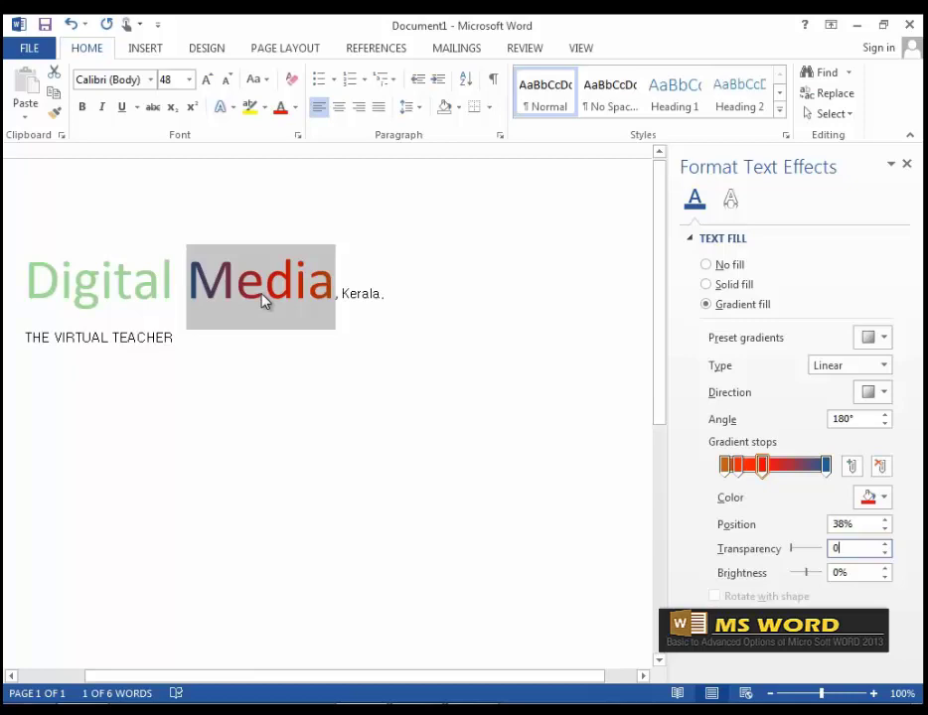
Select the word Digital and give it a solid dark blue text fill.
left_click(389, 290)
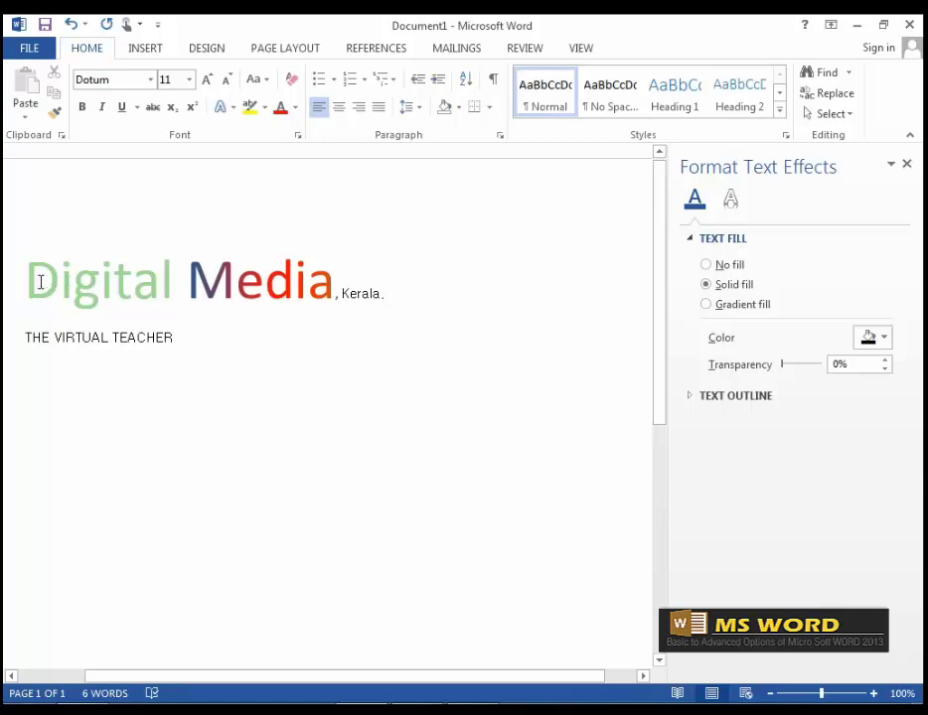
left_click_drag(41, 282, 173, 288)
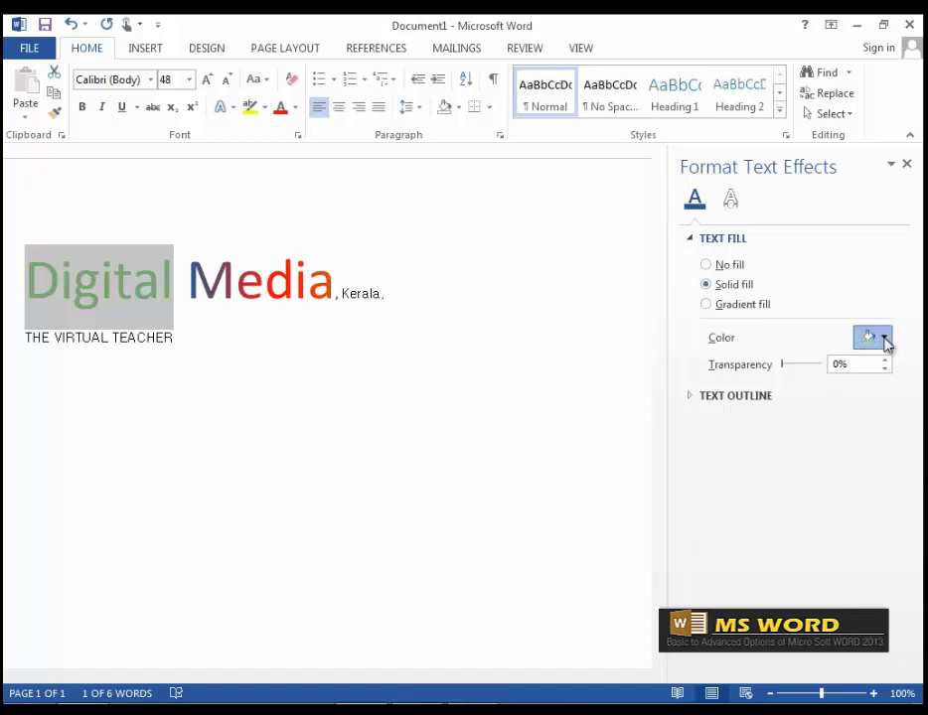
left_click(884, 339)
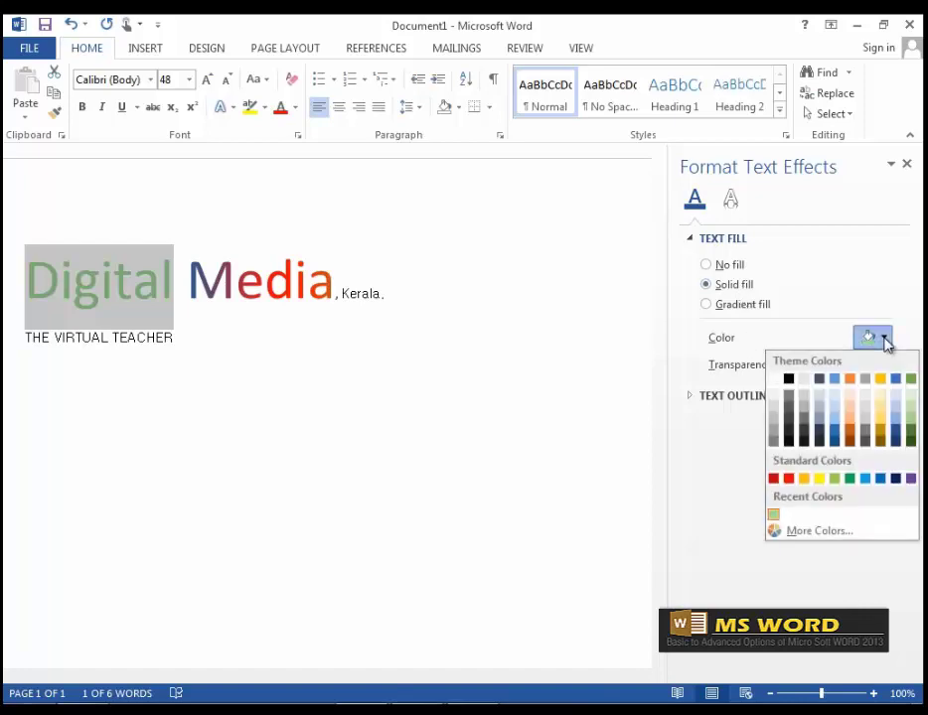
left_click(834, 439)
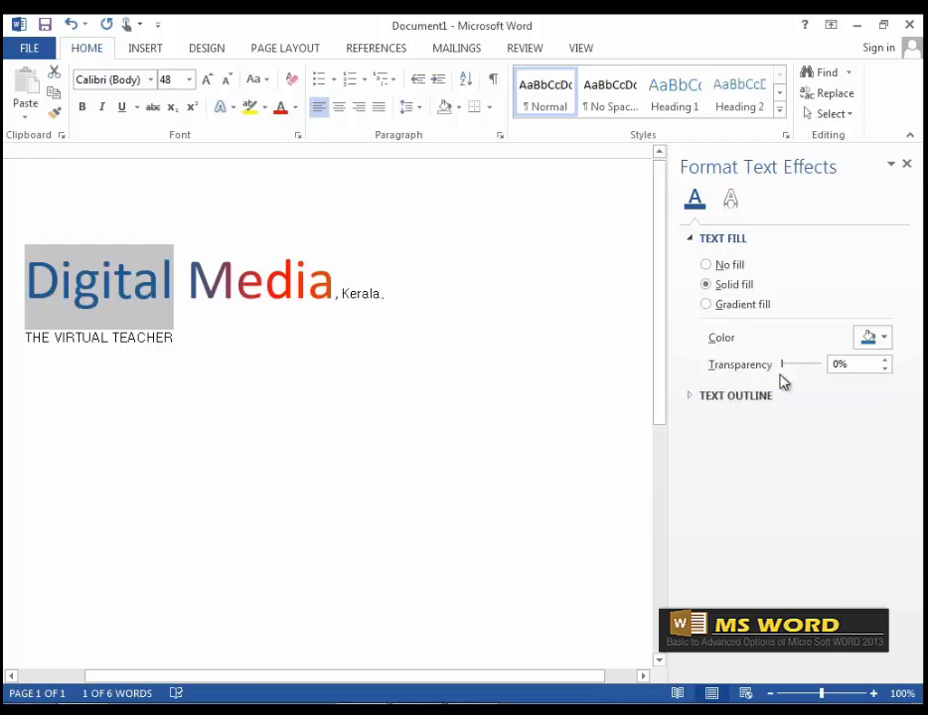
mouse_move(782, 366)
left_mouse_down()
mouse_move(808, 368)
mouse_move(768, 370)
left_mouse_up()
Give Digital a solid orange text outline.
left_click(692, 398)
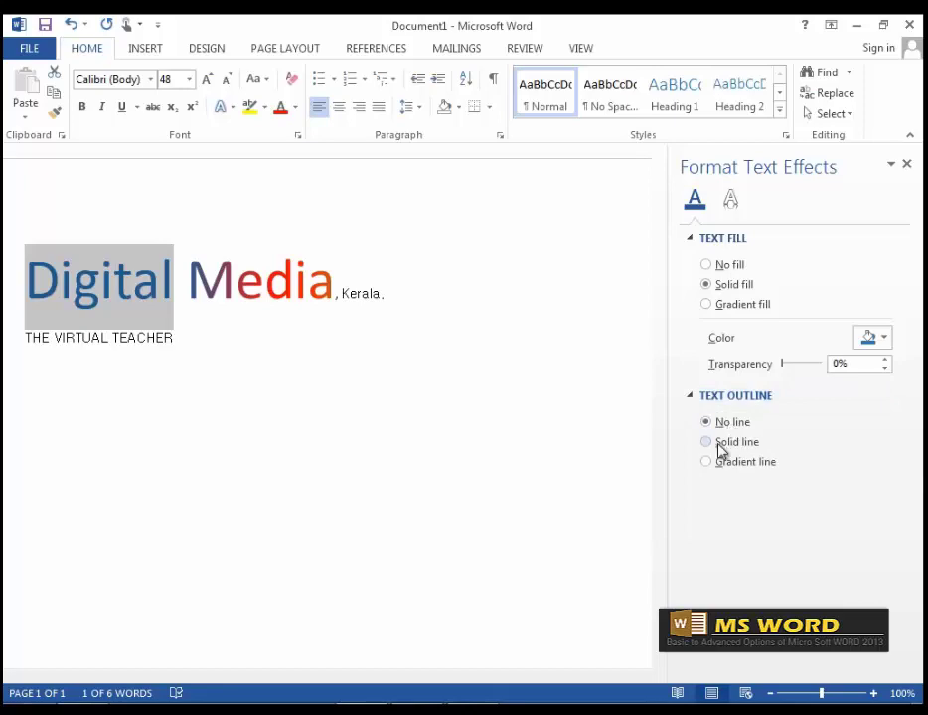
left_click(706, 443)
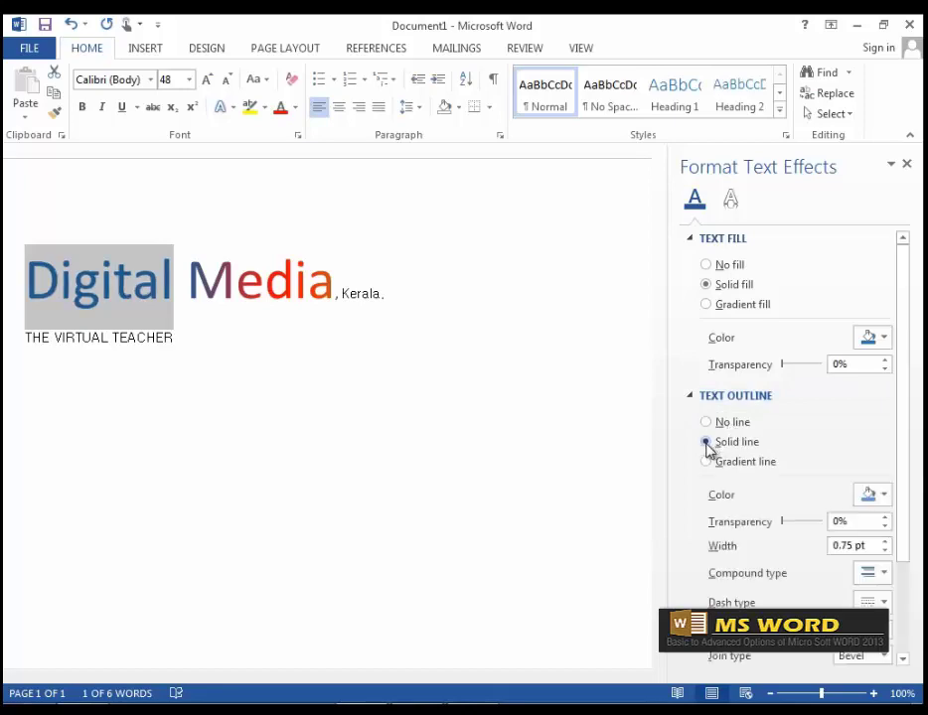
left_click(884, 495)
mouse_move(785, 528)
left_mouse_down()
mouse_move(837, 537)
mouse_move(777, 529)
left_mouse_up()
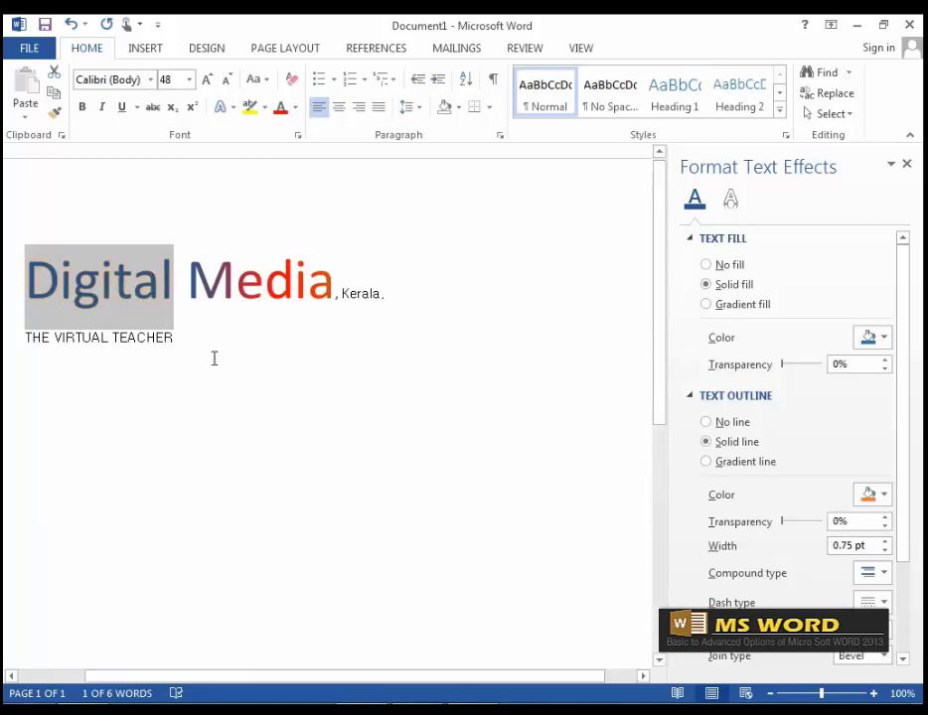
Set the width of Digital's outline to 1.25 pt.
left_click(885, 542)
left_click(885, 542)
left_click(885, 543)
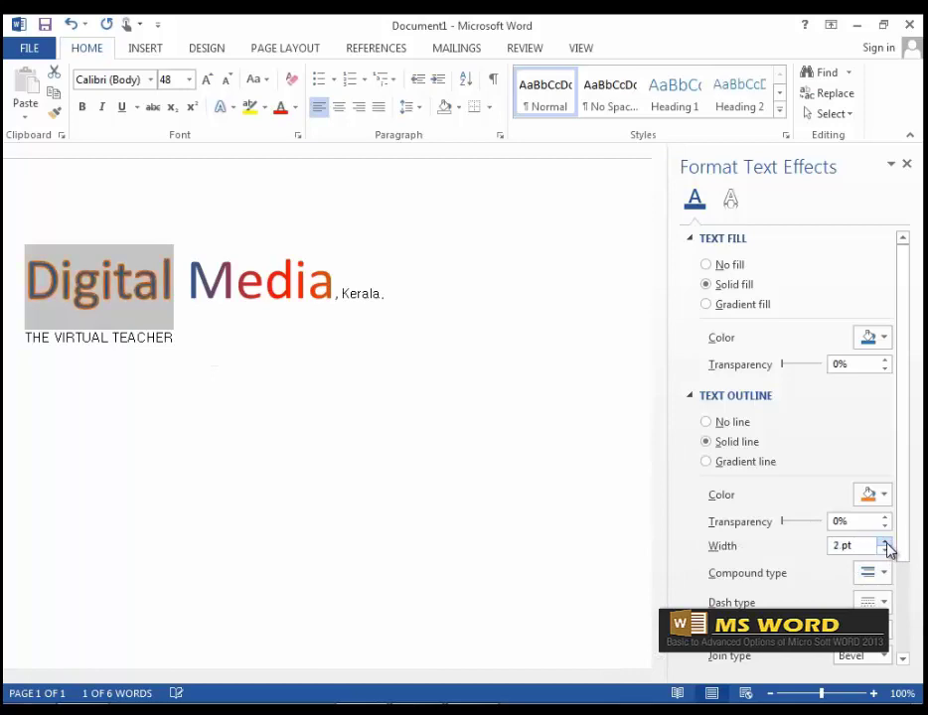
left_click(885, 542)
left_click(885, 542)
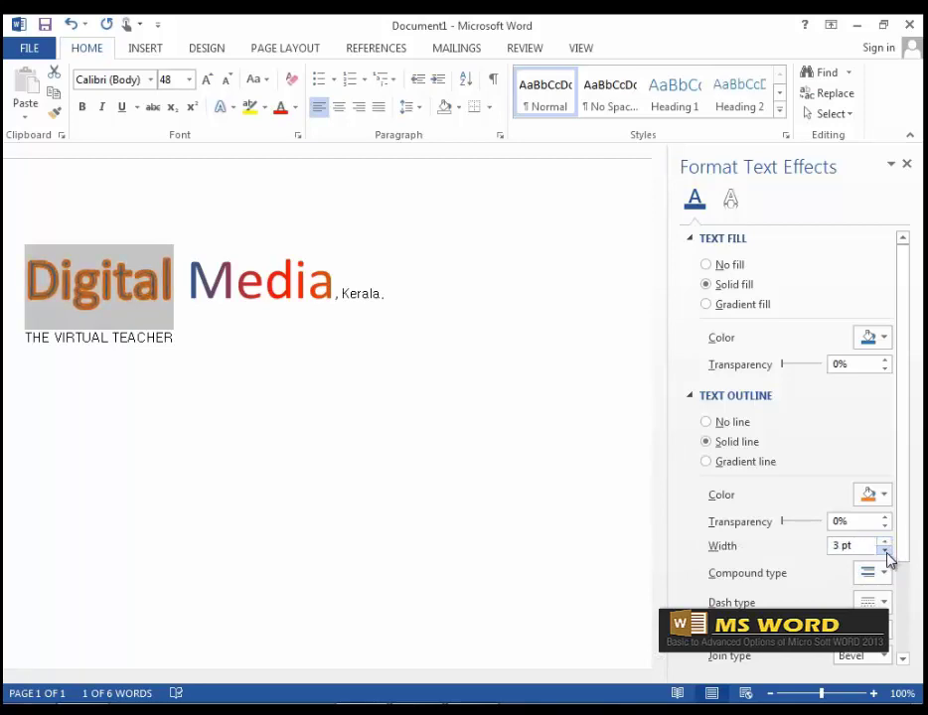
left_click(885, 550)
left_click(885, 550)
left_click(884, 551)
left_click(885, 550)
left_click(885, 550)
left_click(885, 550)
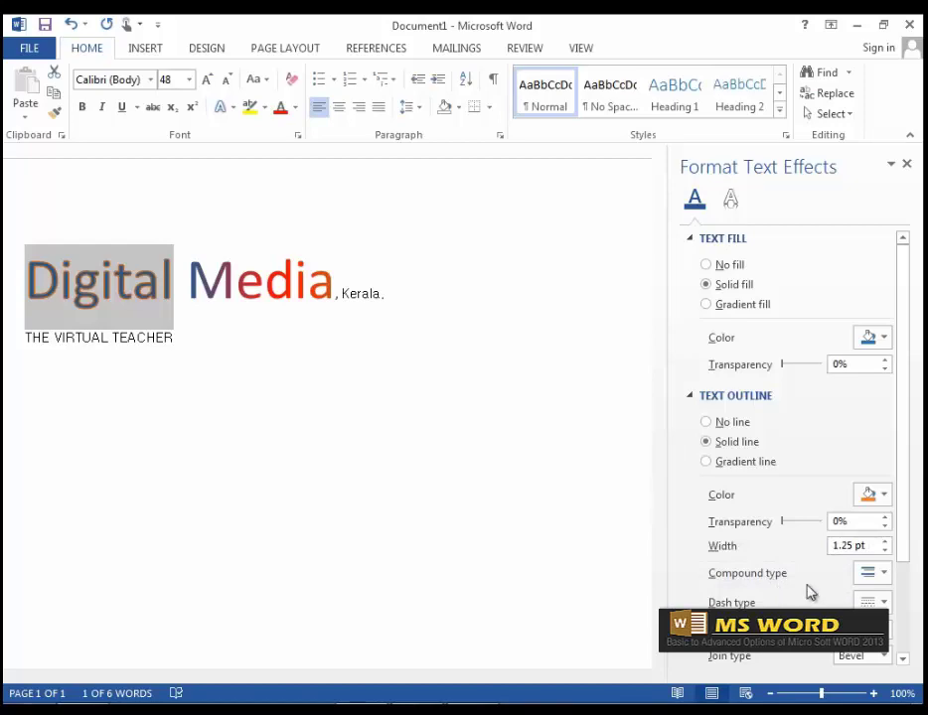
Try compound line styles such as Thick Thin on the outline, leaving it unchanged.
left_click(885, 576)
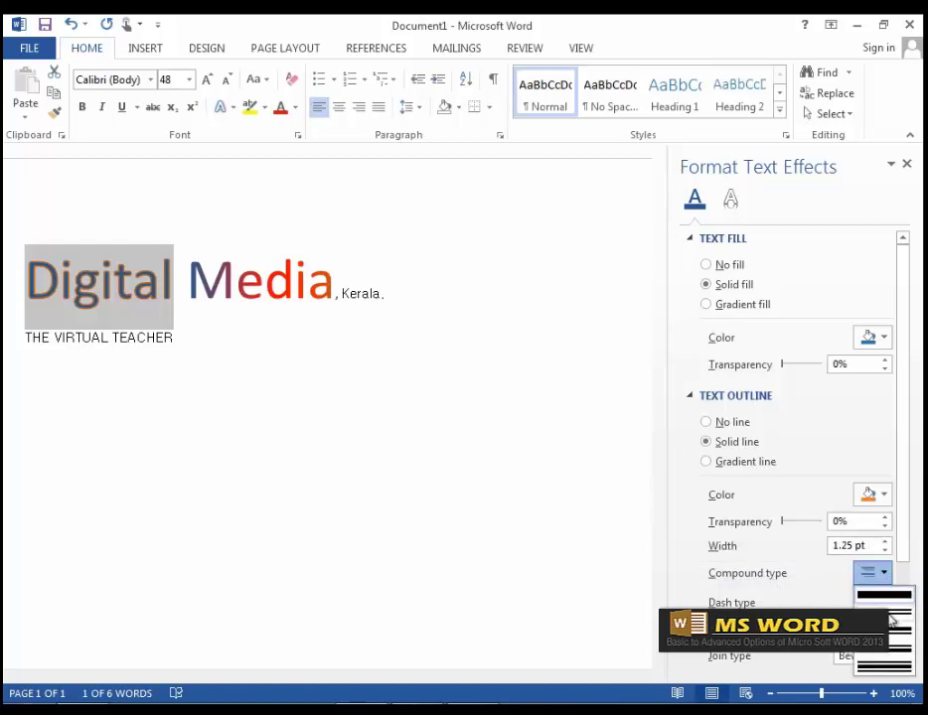
left_click(884, 606)
left_click(880, 576)
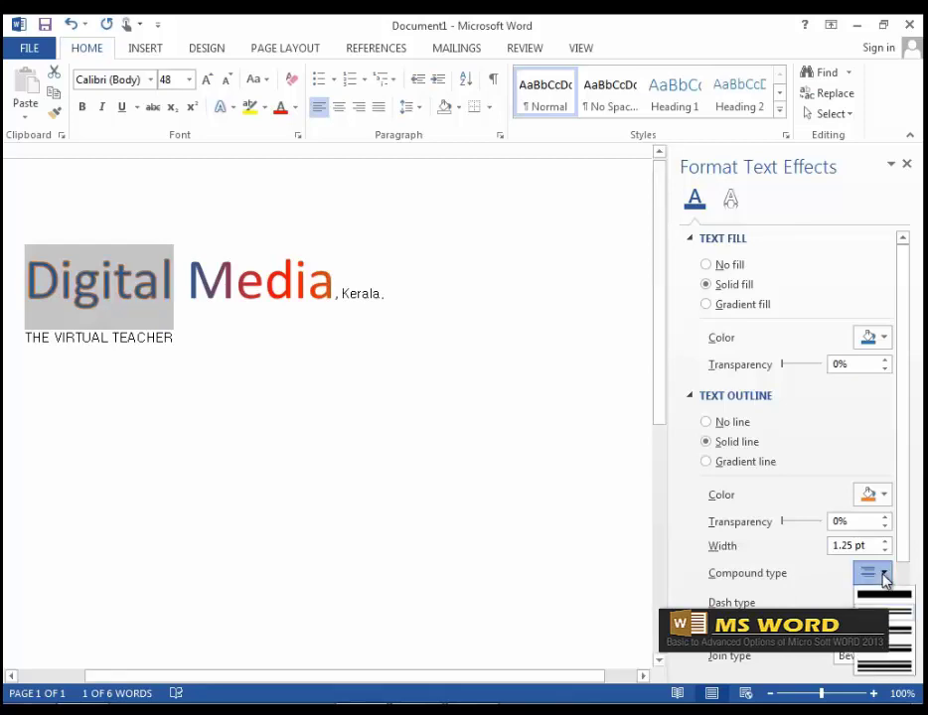
left_click(897, 642)
left_click(884, 576)
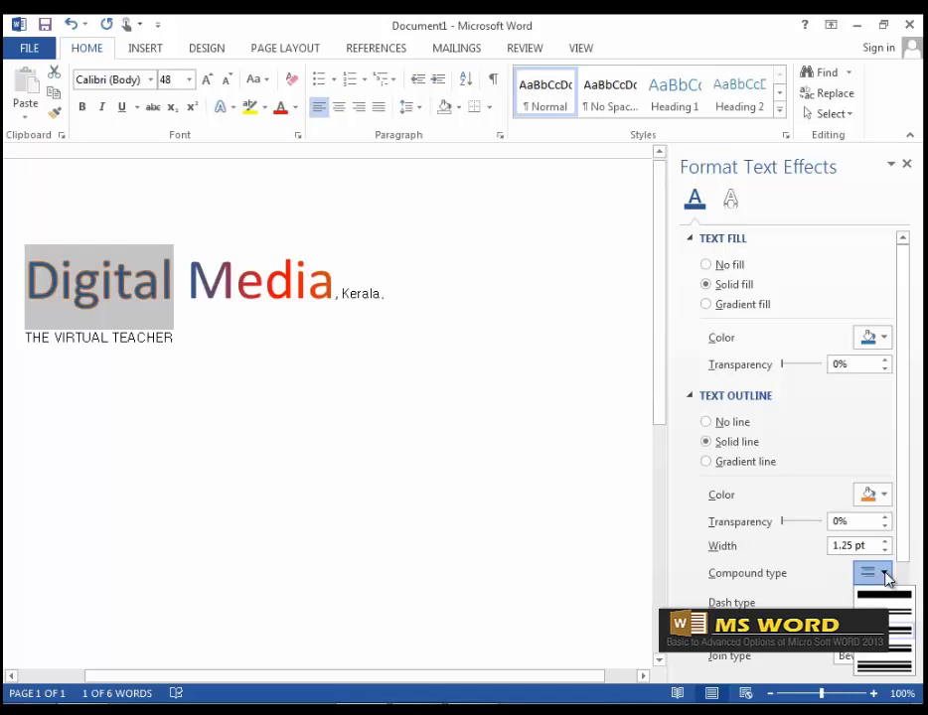
left_click(895, 663)
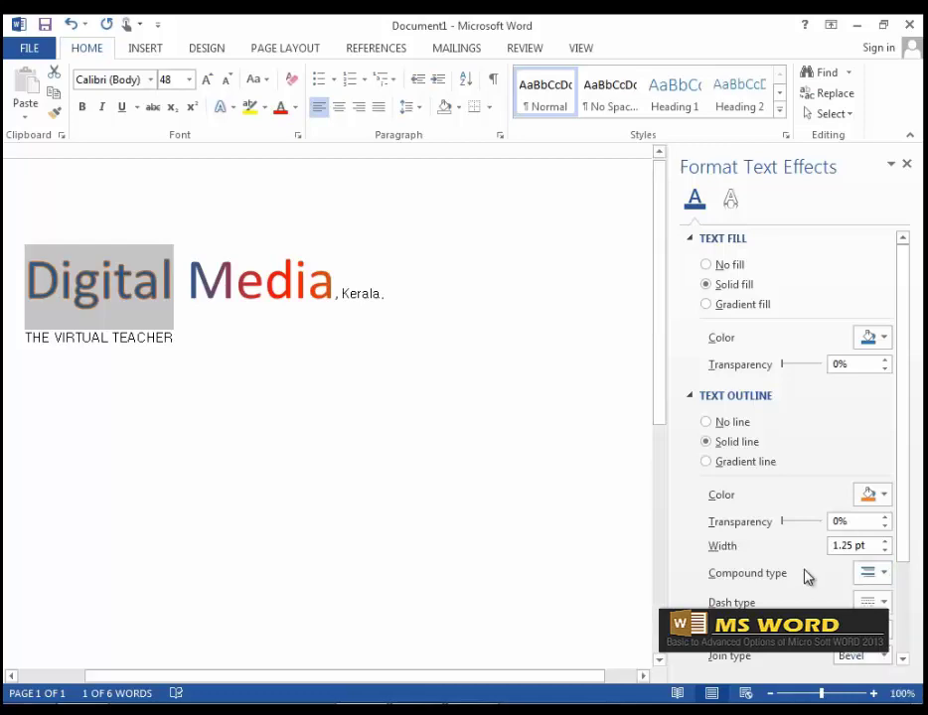
left_click(883, 574)
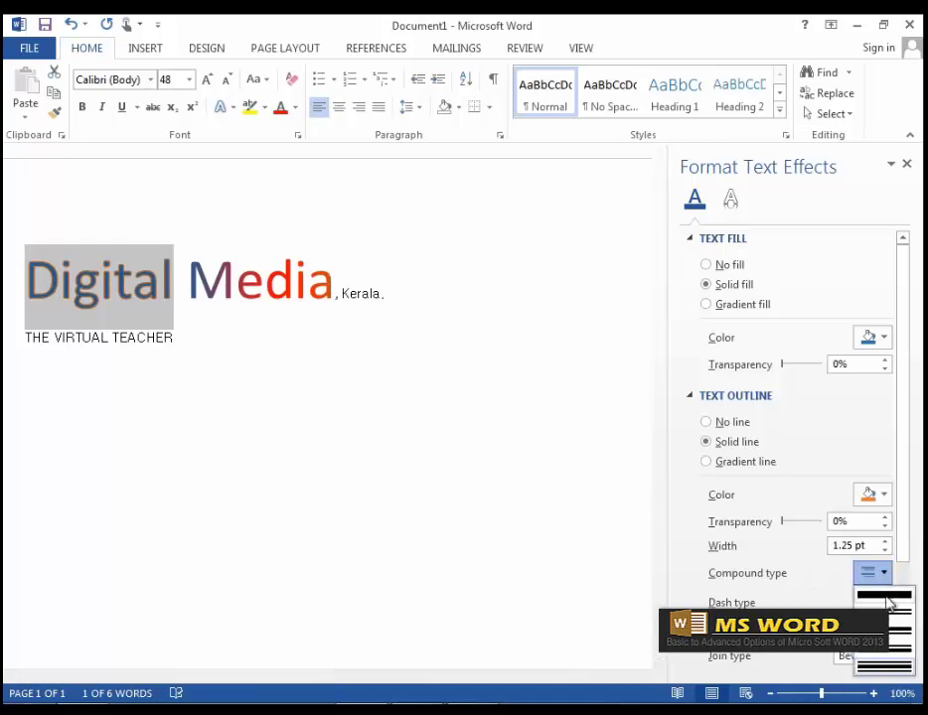
left_click(889, 603)
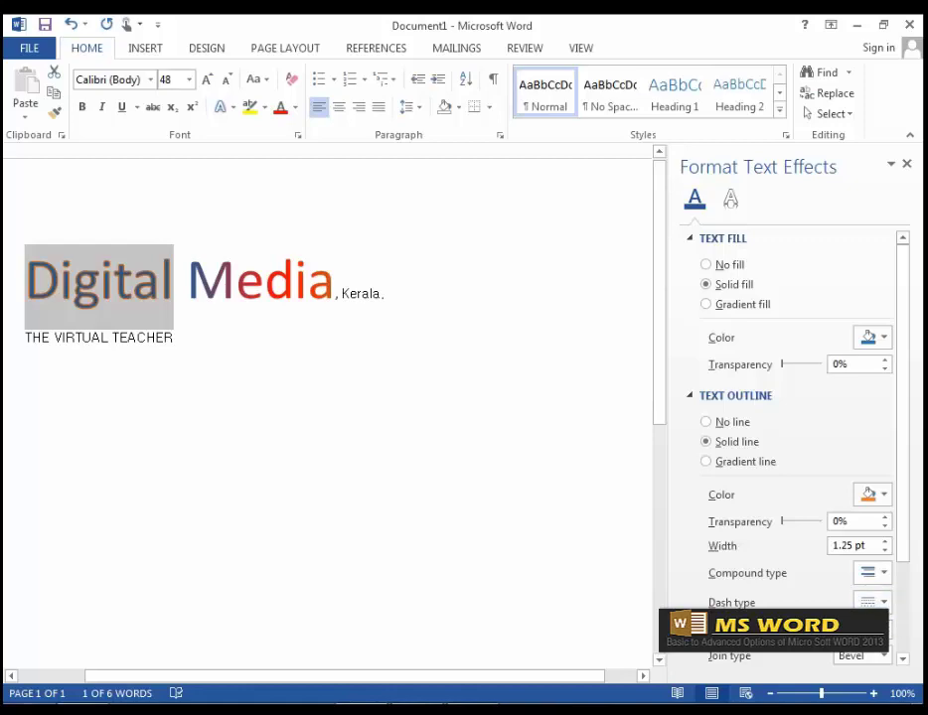
Try a round-dot outline, then reselect Digital and restore a solid outline.
left_click(885, 604)
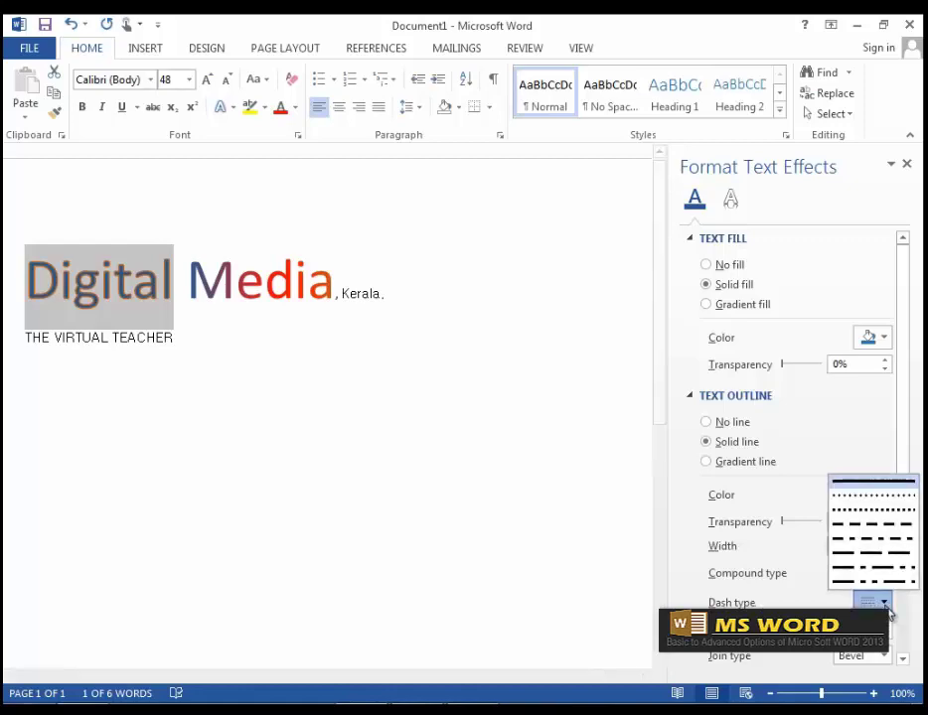
left_click(870, 502)
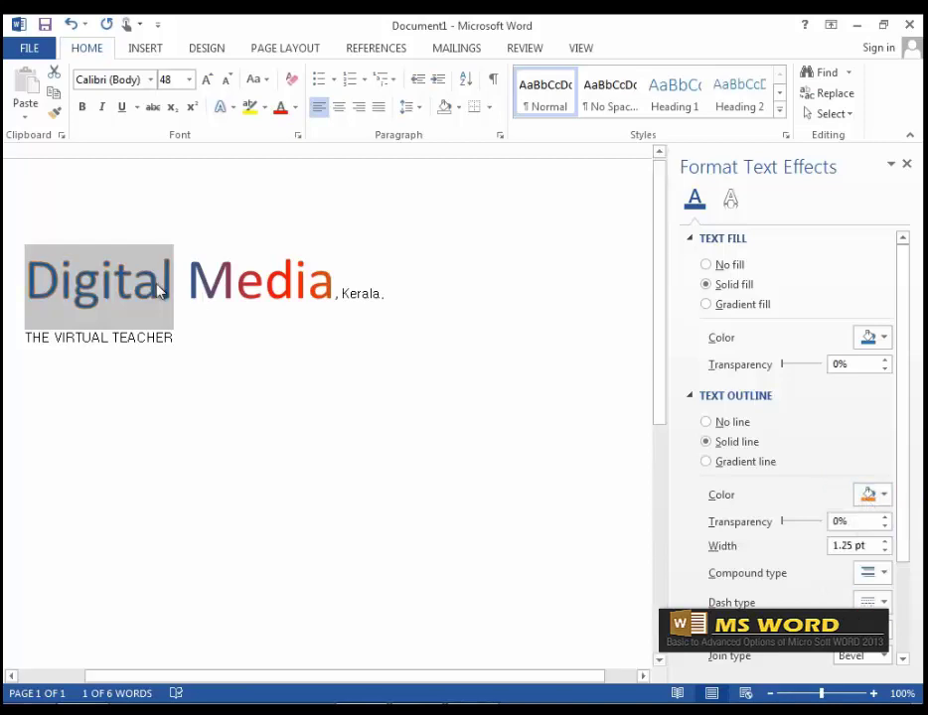
key("Right")
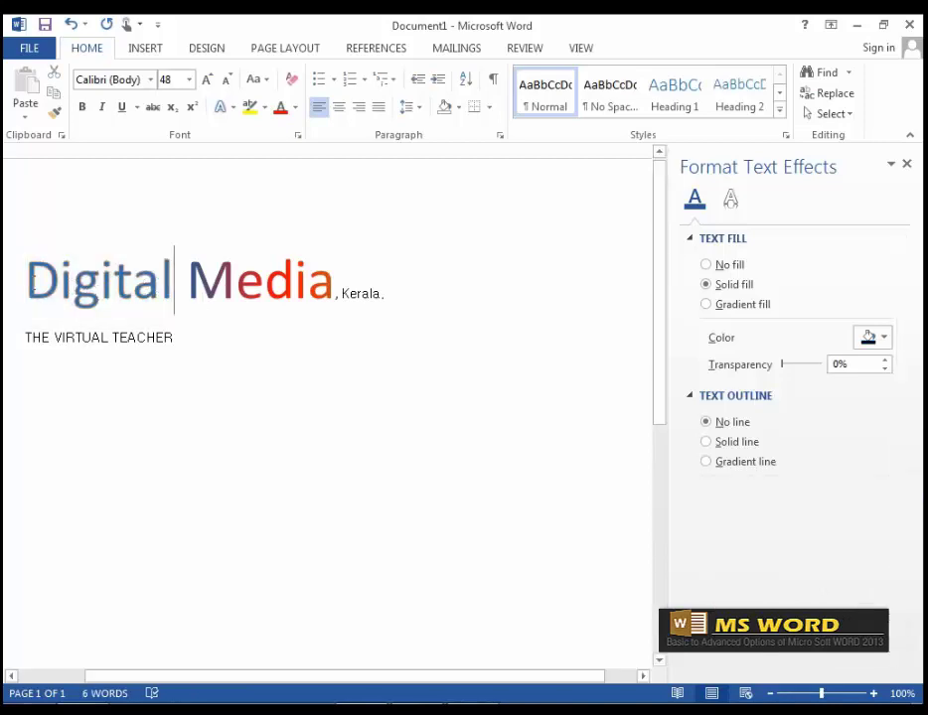
left_click_drag(27, 281, 174, 286)
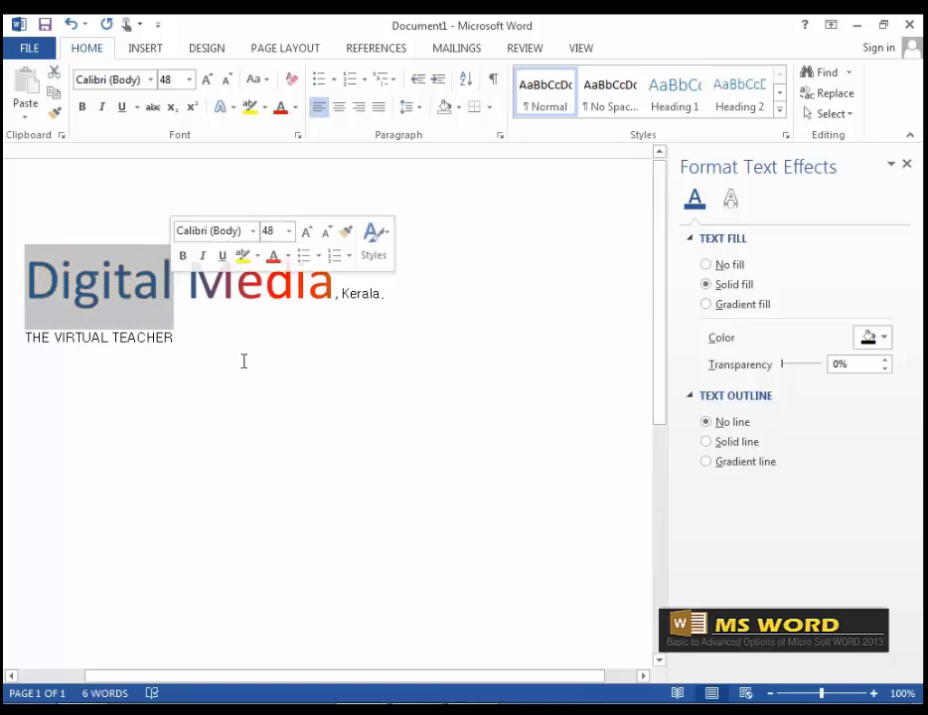
left_click(706, 441)
Apply a dash style to Digital's outline and set its cap type to Flat.
left_click(886, 606)
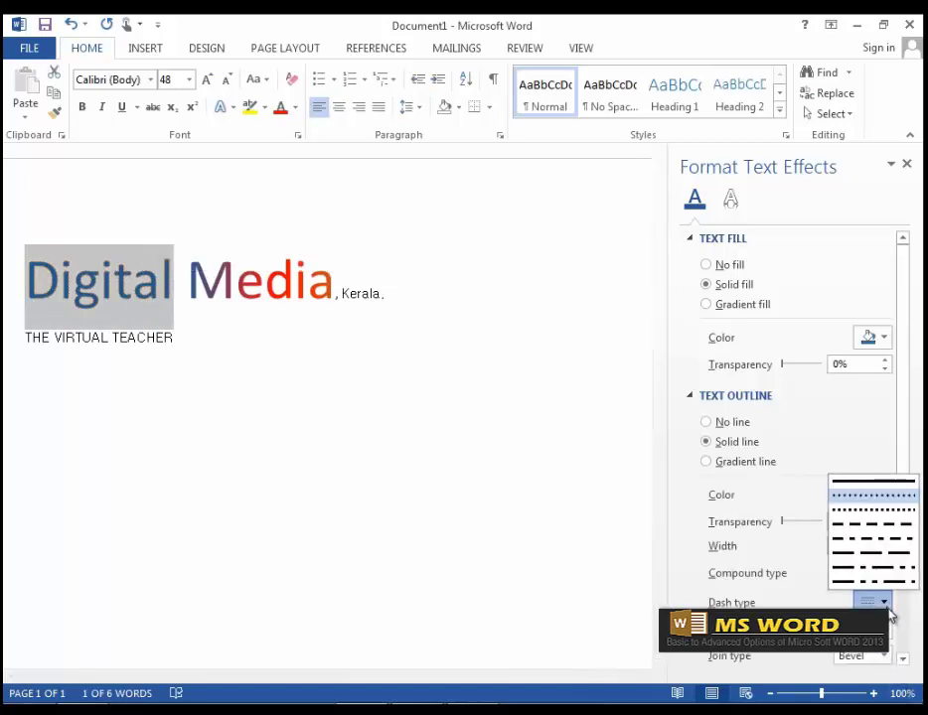
left_click(878, 580)
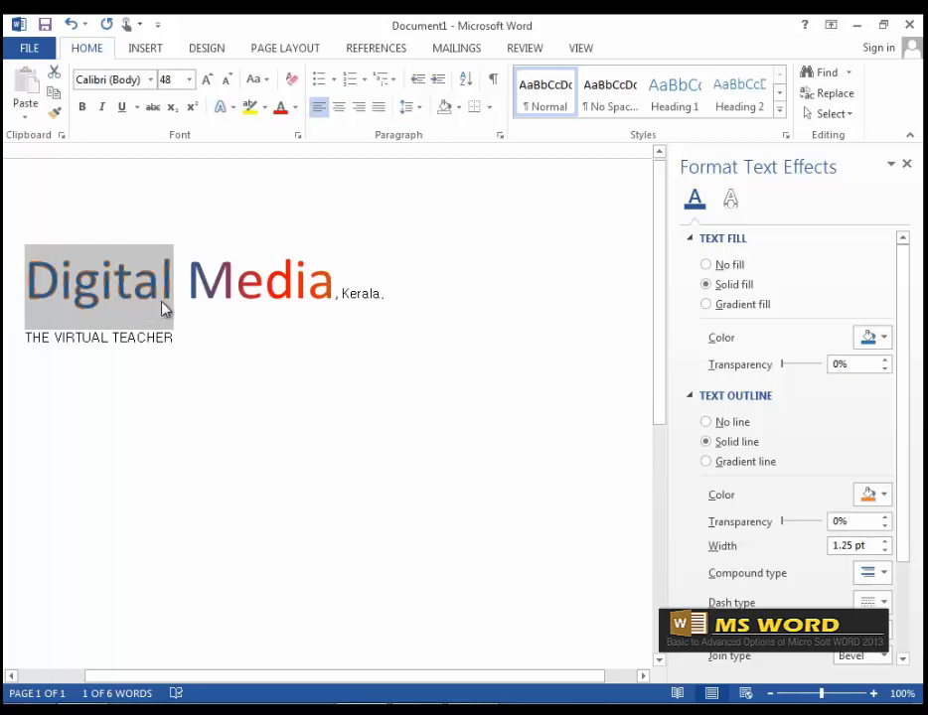
left_click(886, 606)
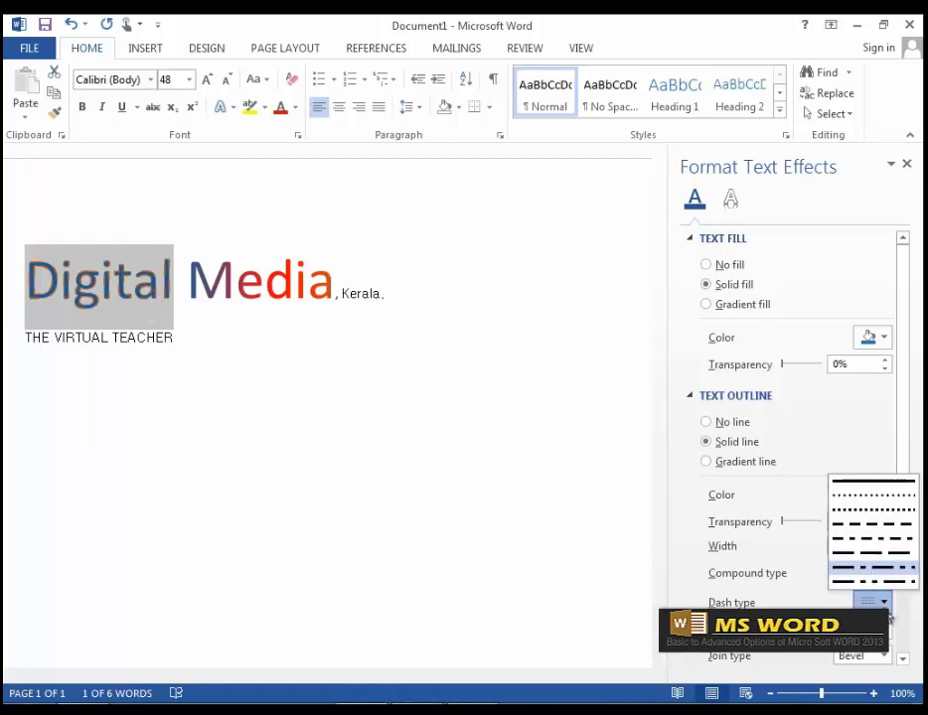
left_click(887, 608)
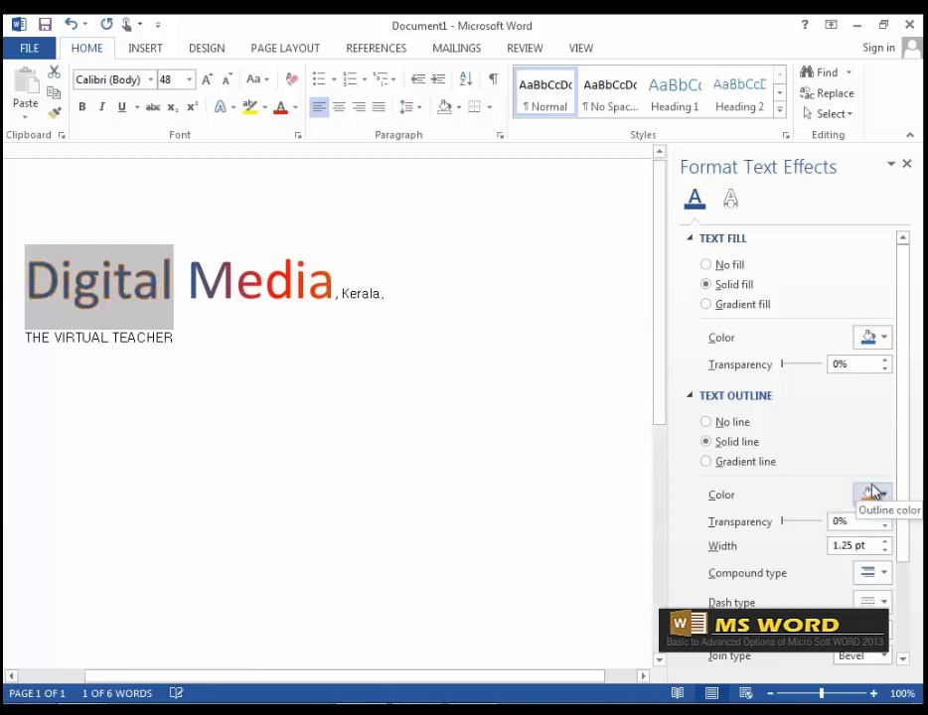
left_click(889, 633)
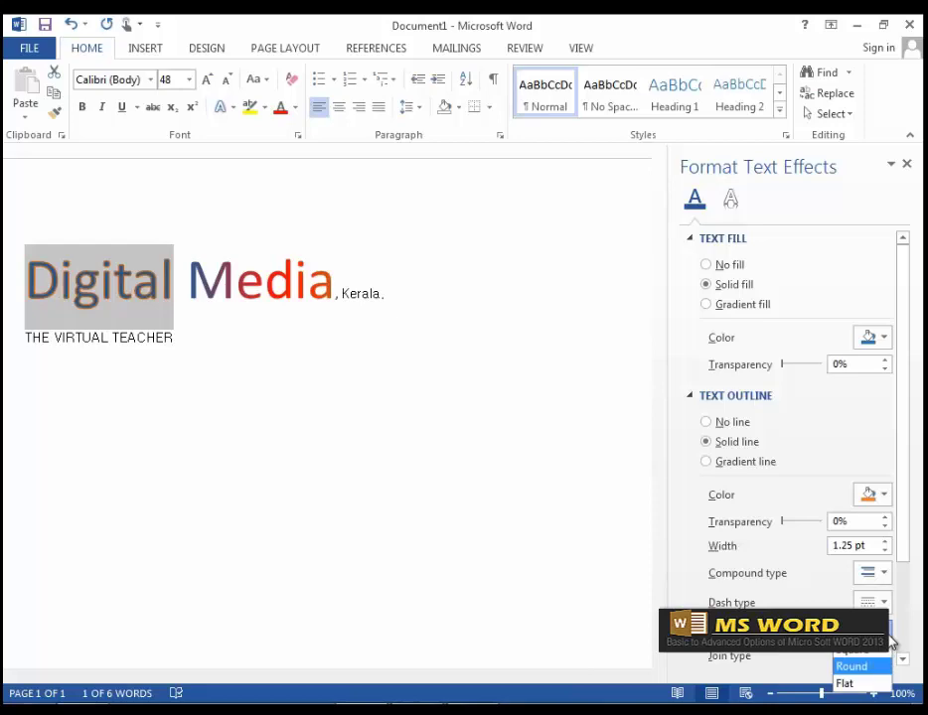
left_click(846, 684)
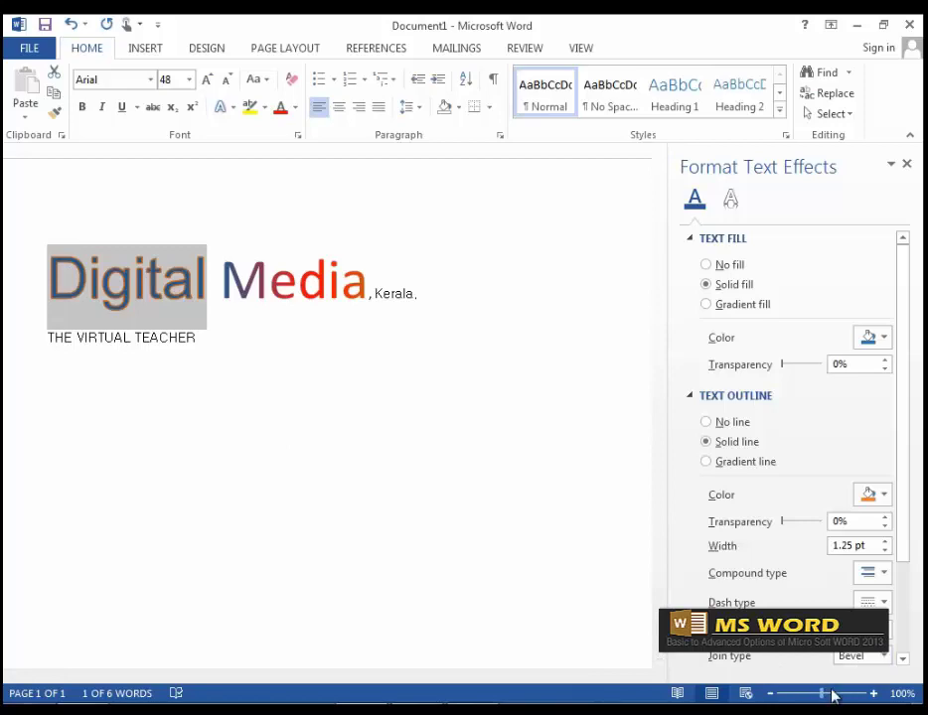
Zoom in on the document and set the outline's join type to Round.
left_click_drag(823, 693, 839, 698)
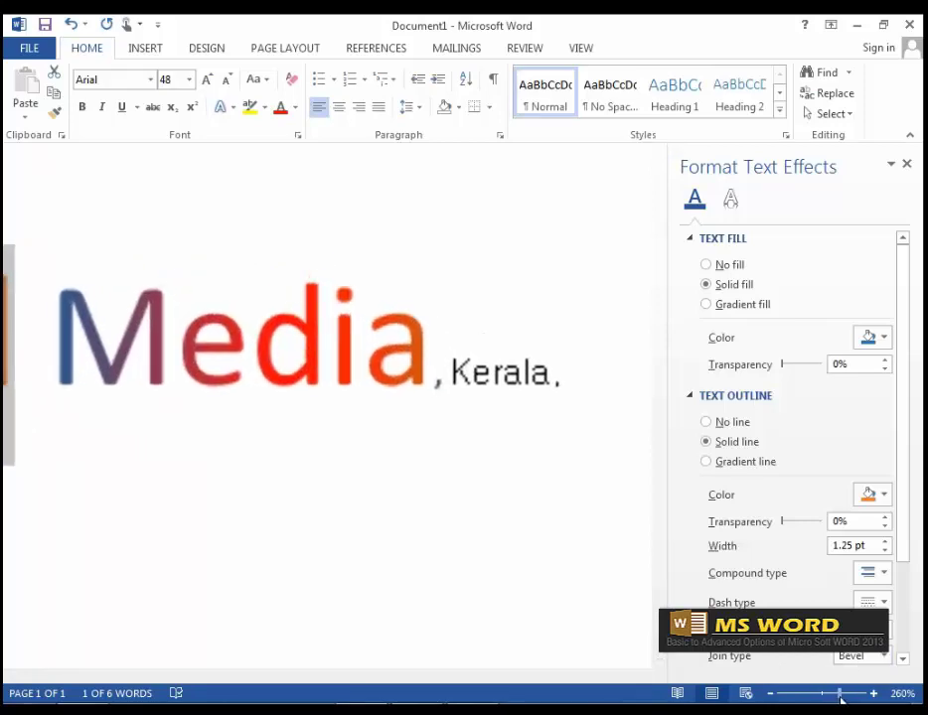
left_click_drag(209, 679, 67, 675)
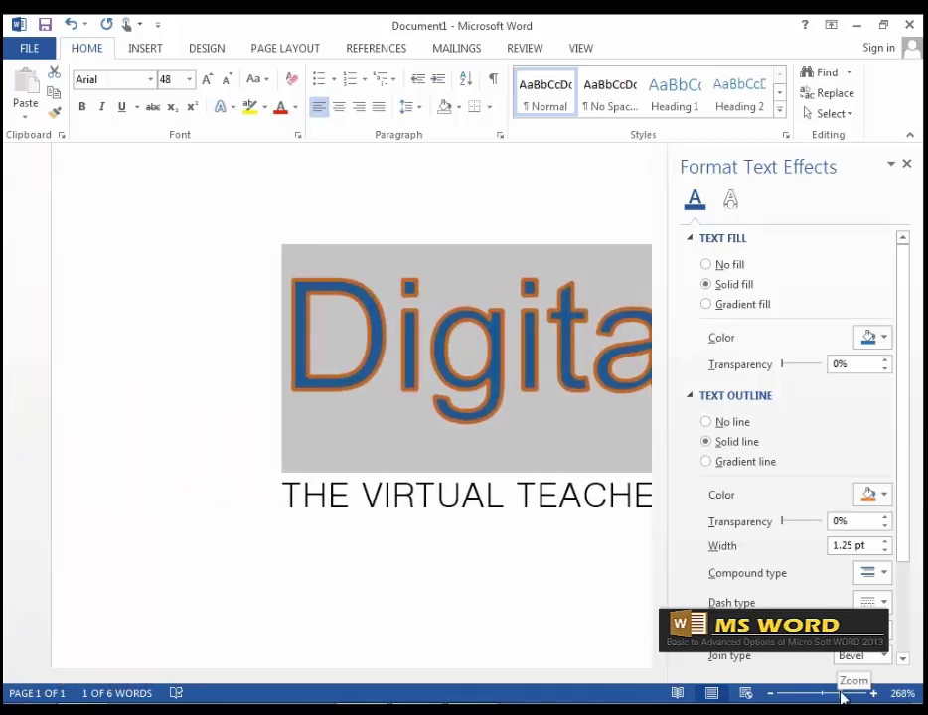
left_click_drag(845, 696, 849, 698)
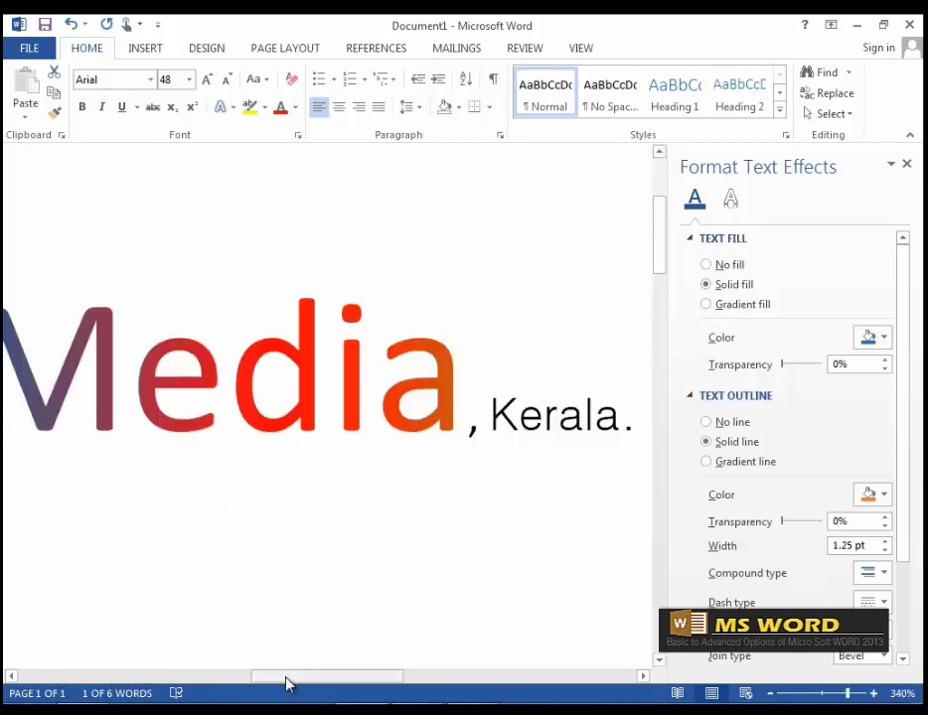
left_click_drag(286, 679, 72, 660)
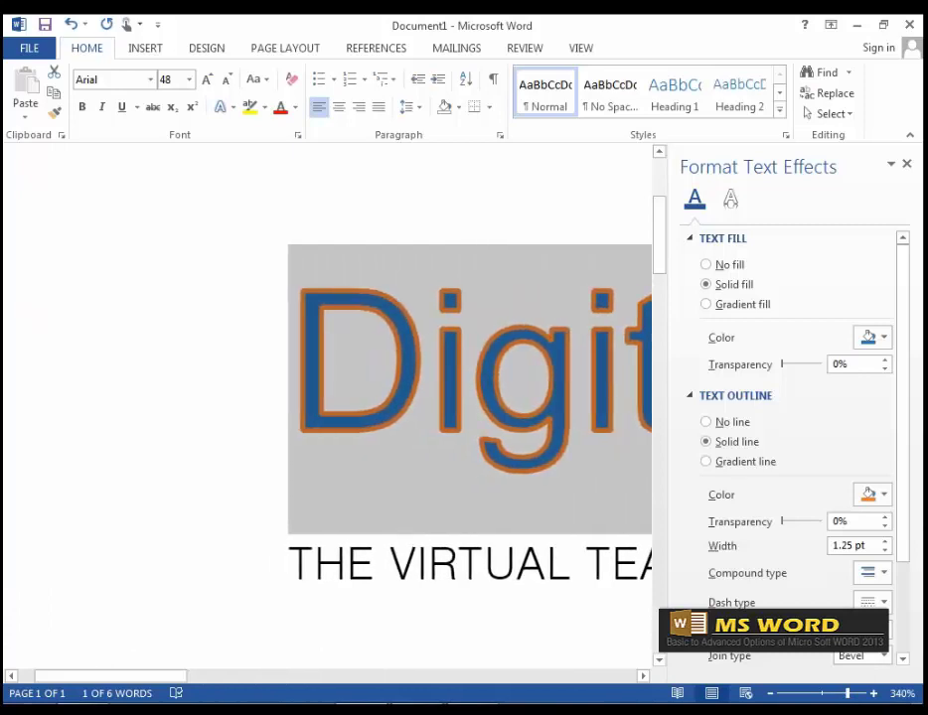
left_click(885, 657)
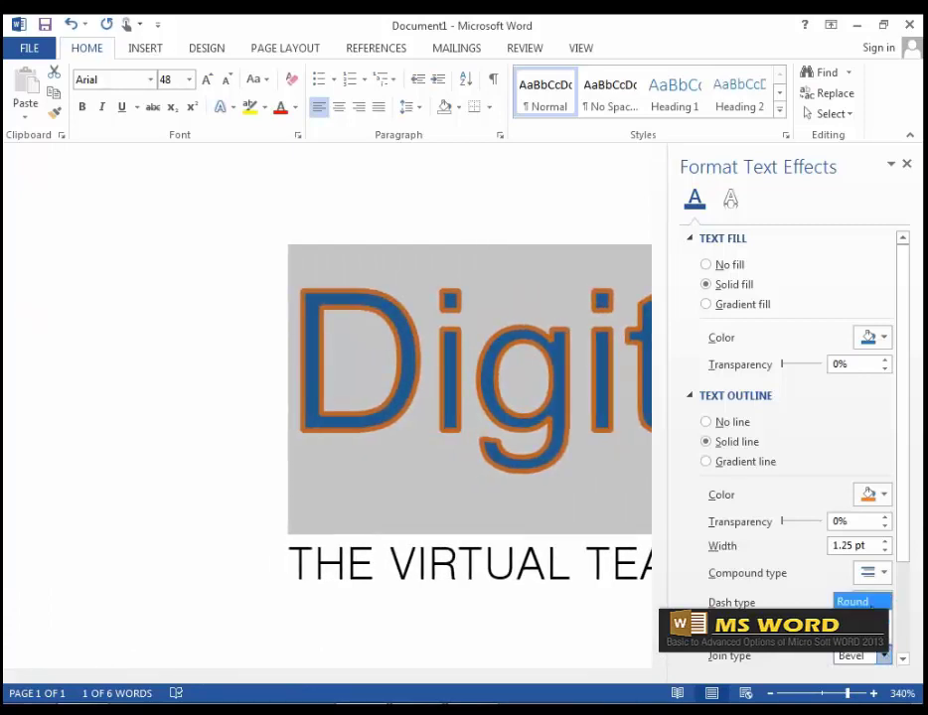
left_click(871, 603)
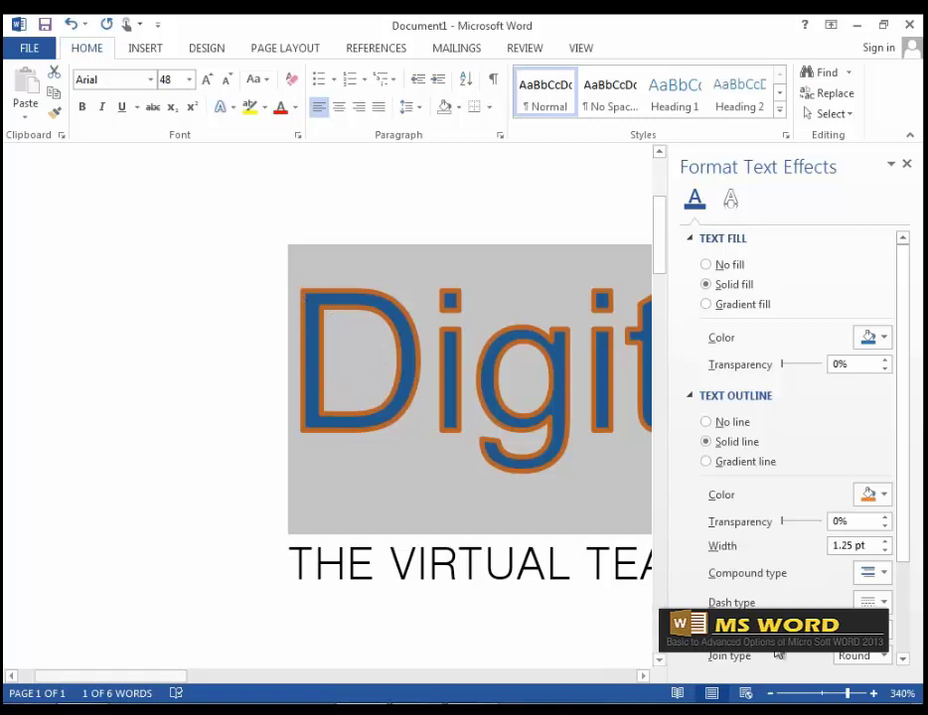
scroll(904, 571, "down", 1)
scroll(905, 574, "down", 3)
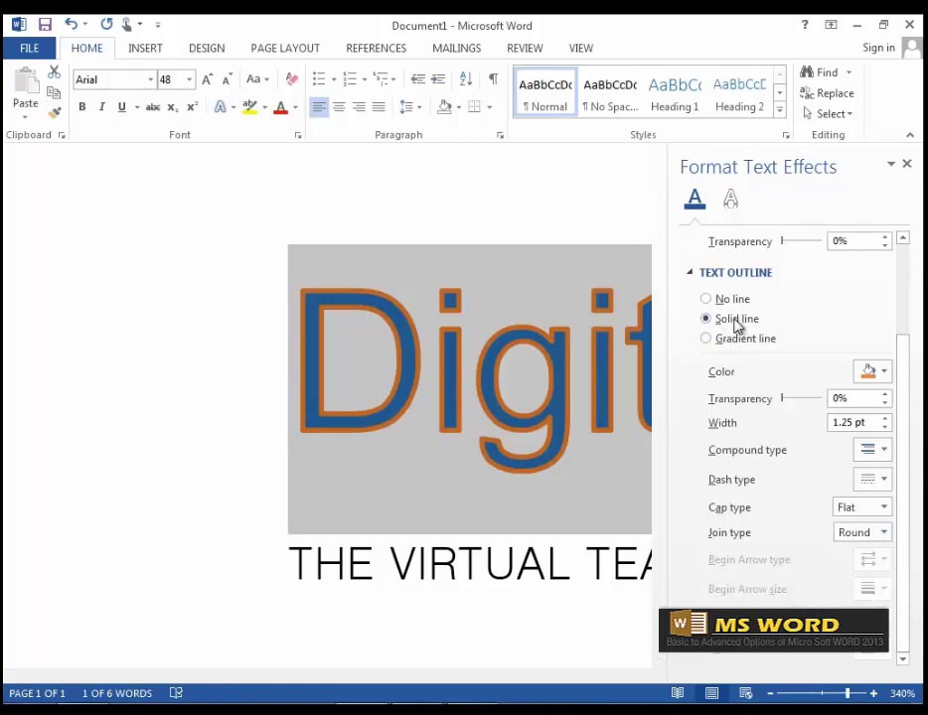
Switch Digital's outline to an orange preset gradient line of Linear type.
left_click(708, 340)
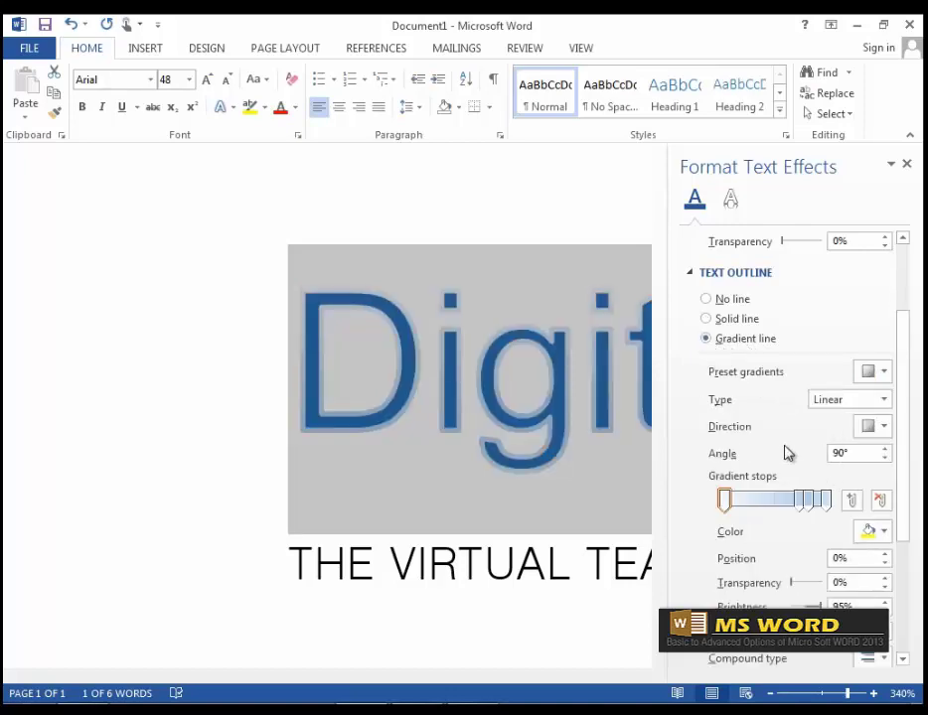
left_click(881, 372)
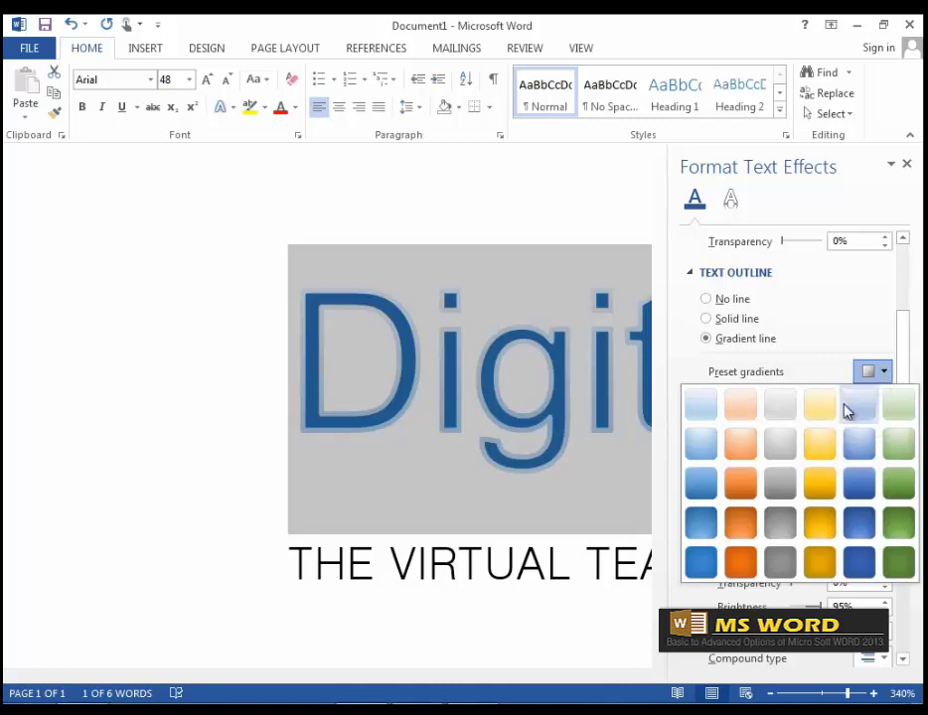
left_click(736, 449)
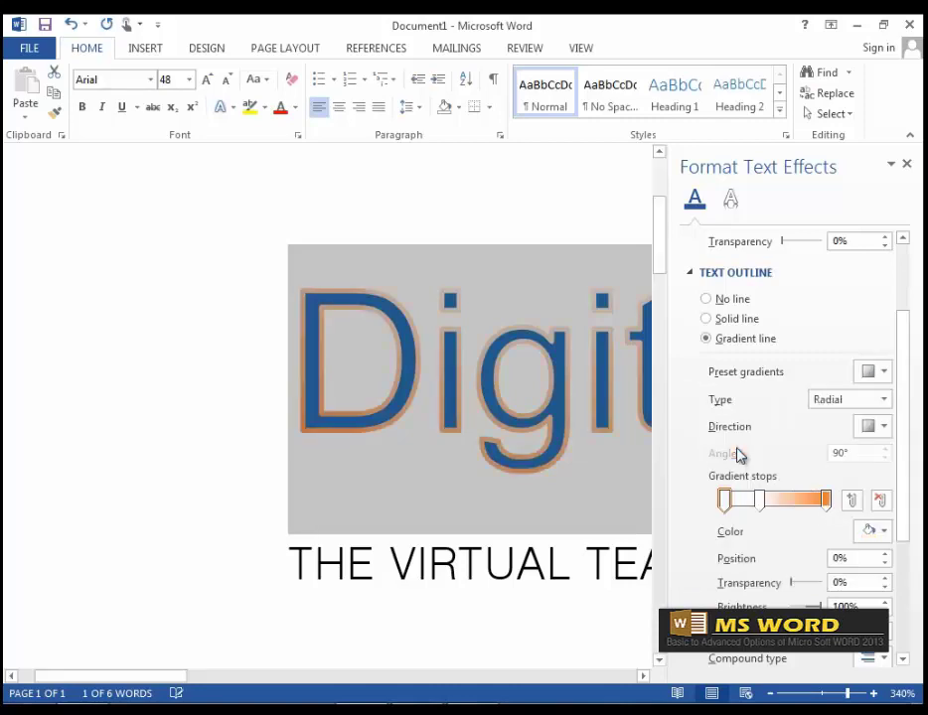
left_click(883, 401)
left_click(856, 419)
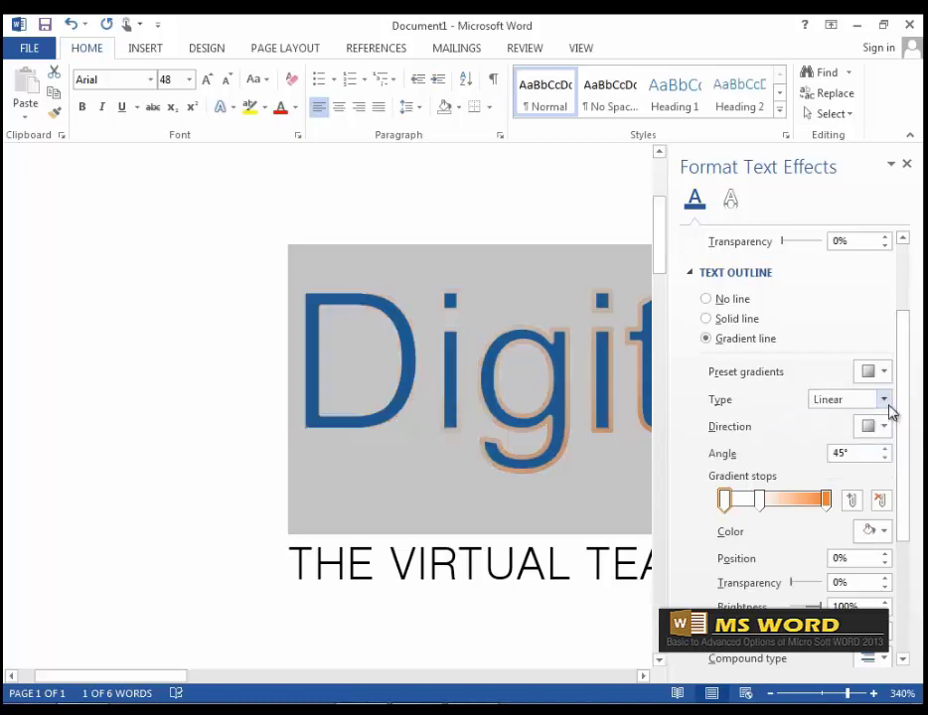
Reset the zoom to 100% and set the gradient angle to 90°.
left_click(901, 694)
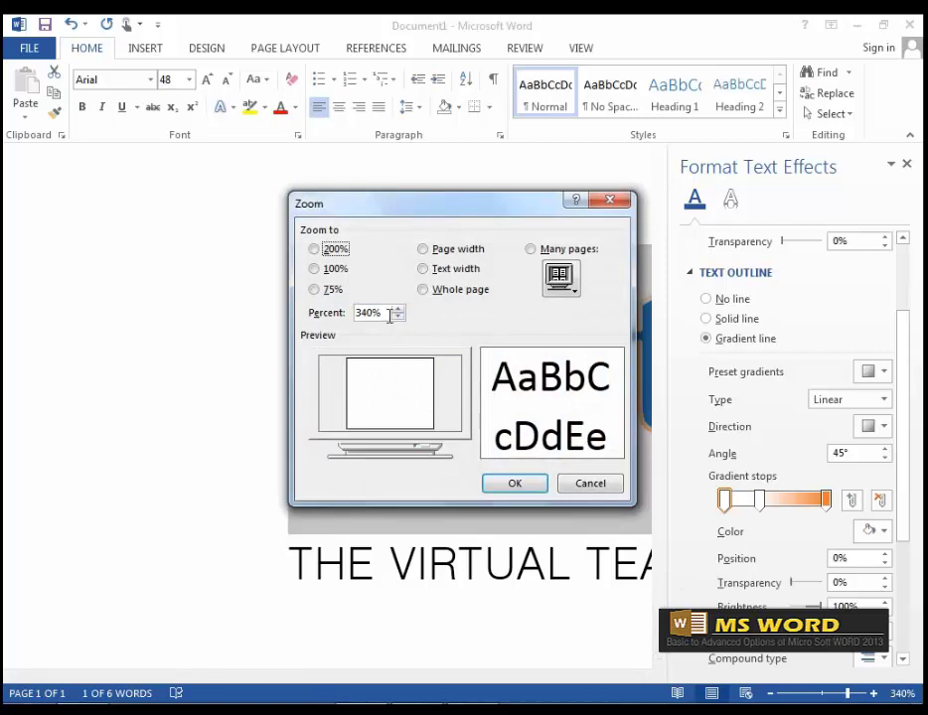
double_click(390, 315)
type("100")
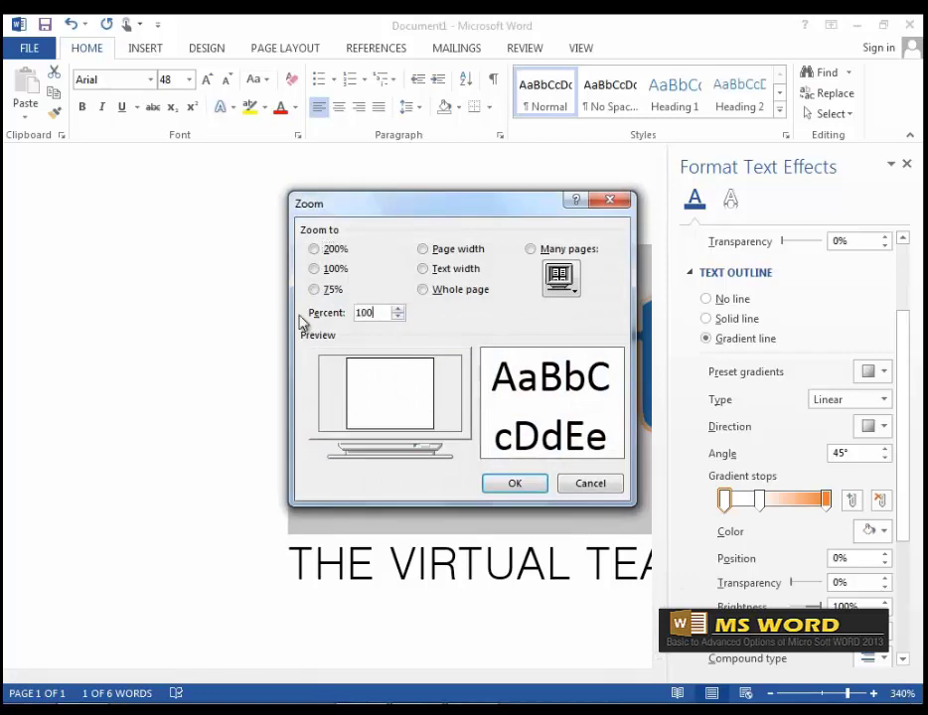
key("Return")
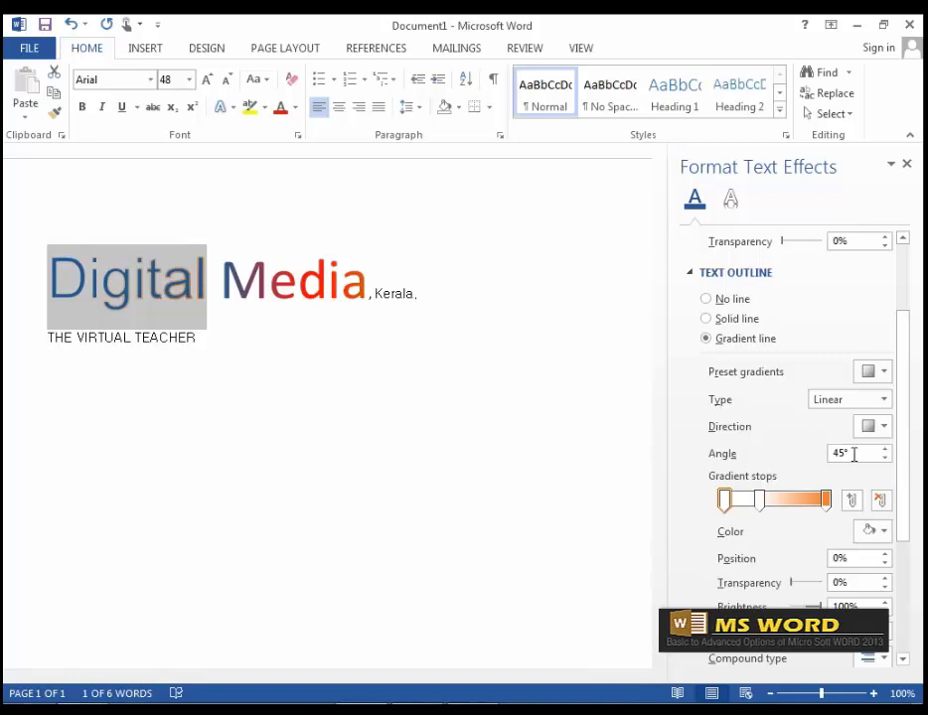
left_click_drag(853, 454, 798, 460)
type("90")
key("Return")
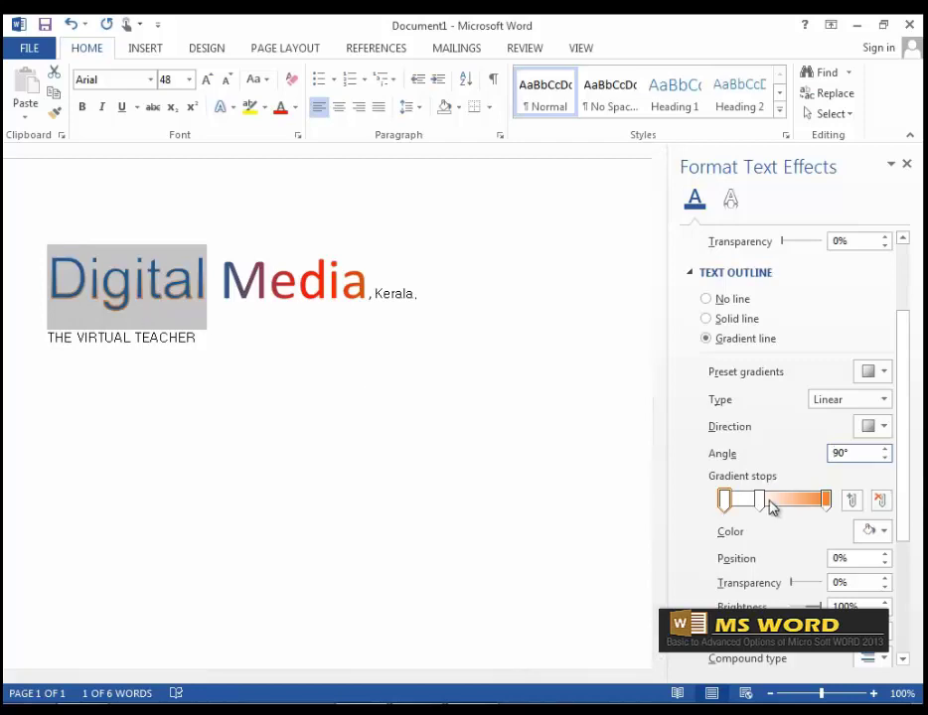
Make the middle gradient stop yellow at 55% position with 31% transparency.
mouse_move(766, 504)
left_mouse_down()
mouse_move(781, 513)
mouse_move(774, 505)
left_mouse_up()
left_click(886, 531)
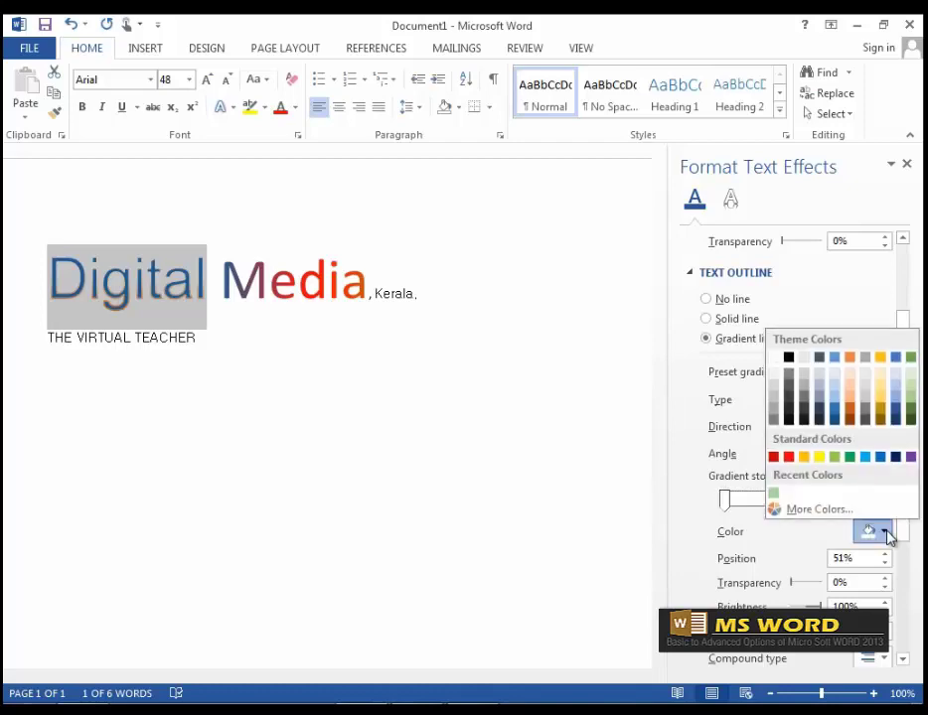
left_click(825, 463)
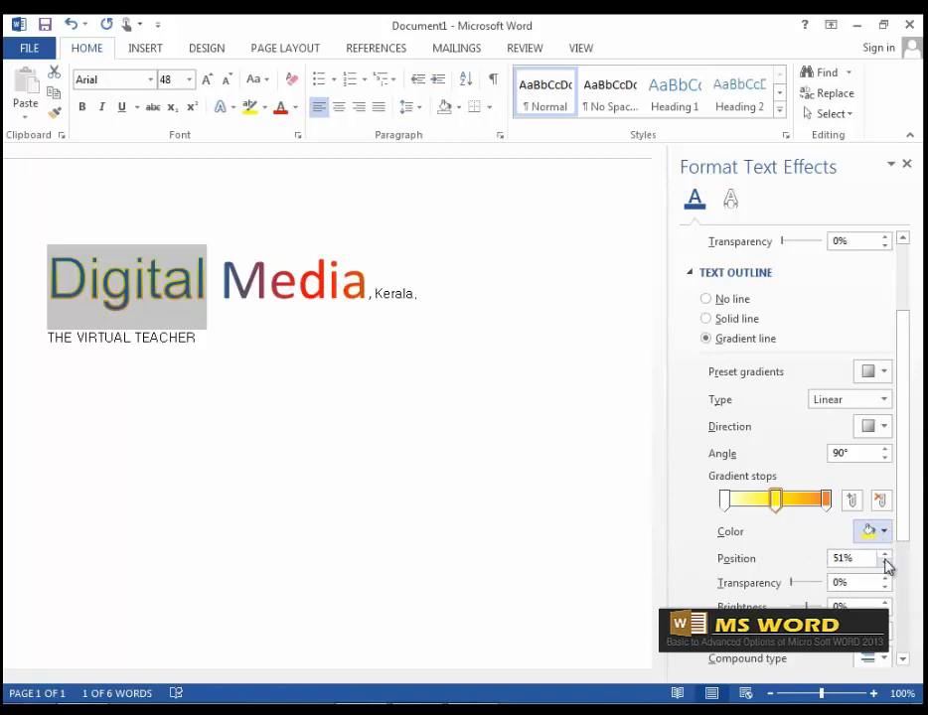
left_click(884, 554)
left_click(885, 554)
left_click(885, 554)
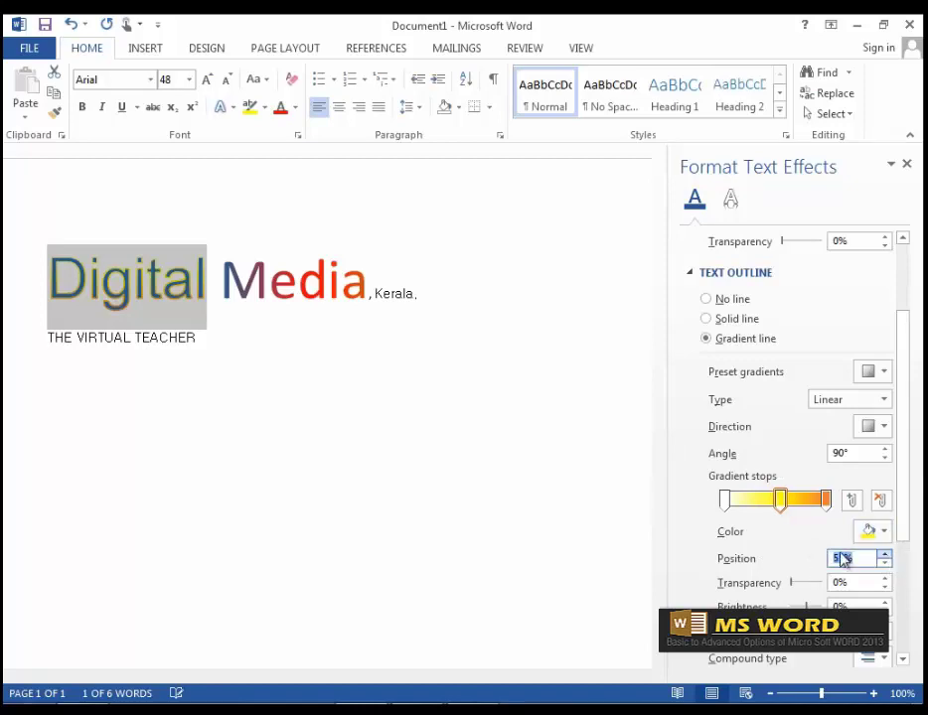
left_click(885, 554)
left_click_drag(792, 585, 809, 606)
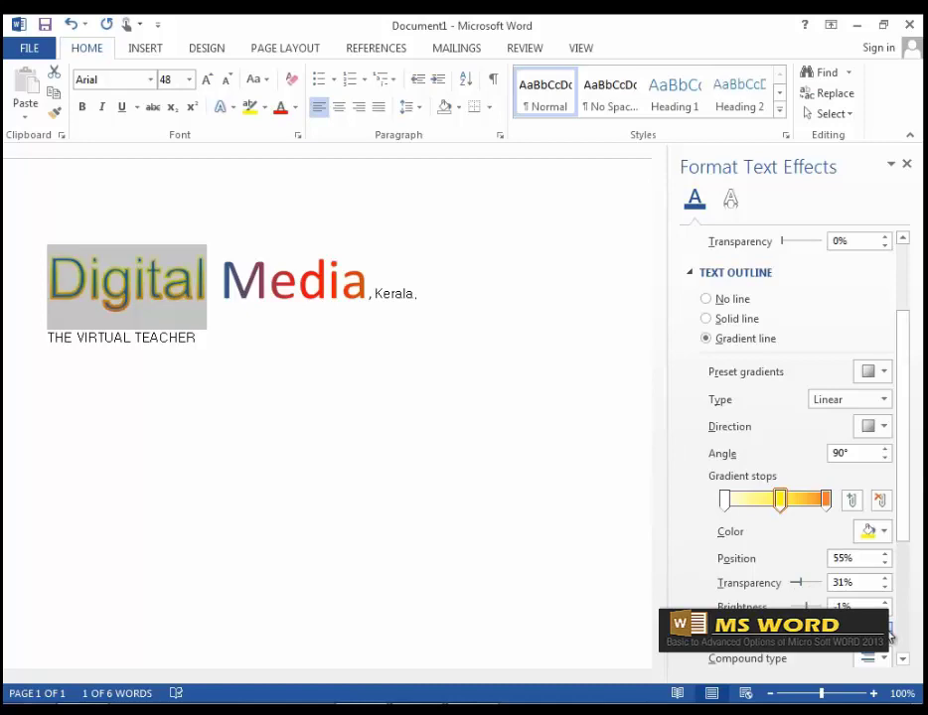
key("Tab")
key("Tab")
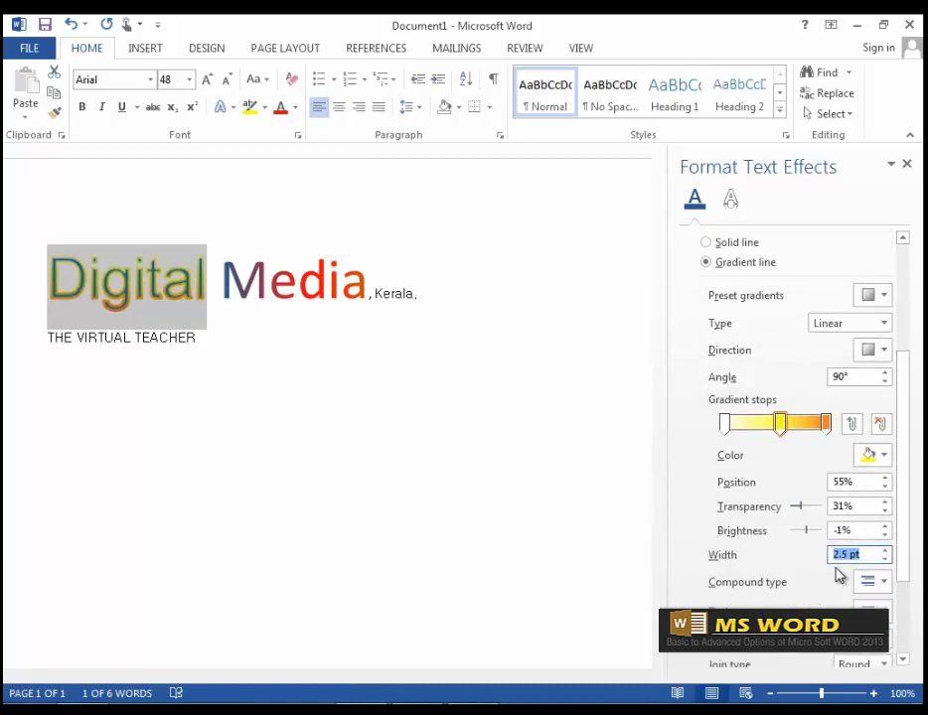
left_click_drag(905, 555, 907, 632)
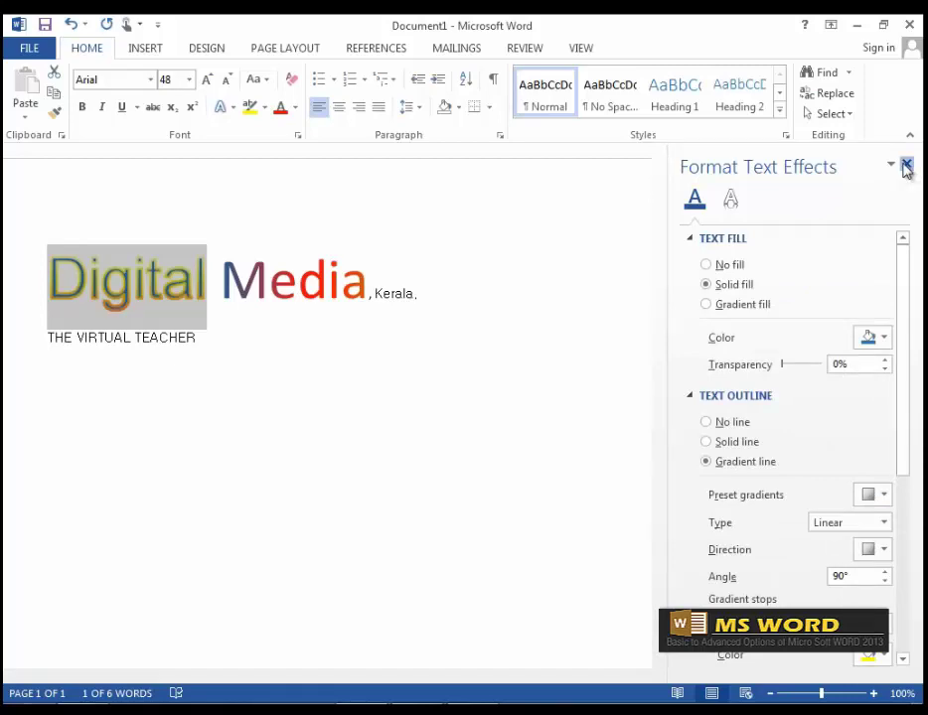
Close the Format Text Effects pane and place the cursor in the THE VIRTUAL TEACHER line.
left_click(908, 166)
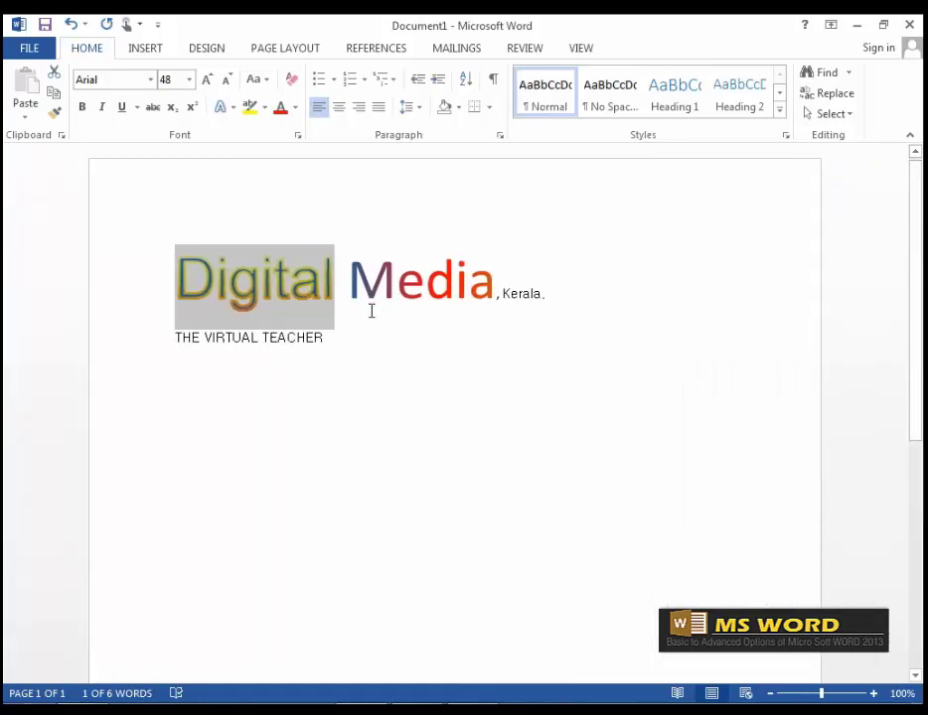
left_click(398, 342)
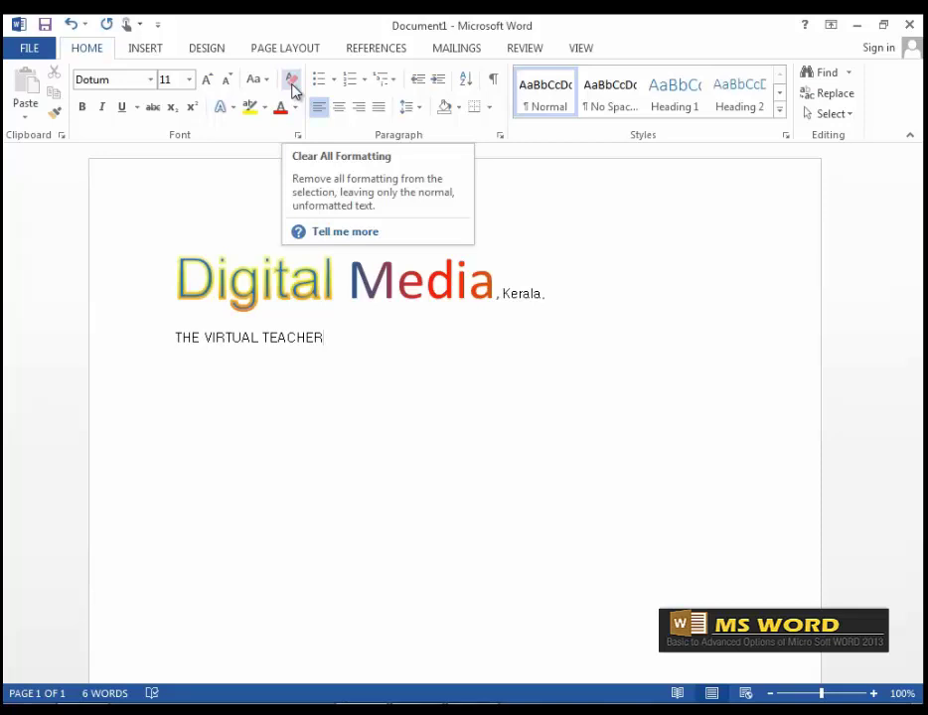
Clear all formatting from both lines, returning them to plain Calibri 11.
left_click(293, 87)
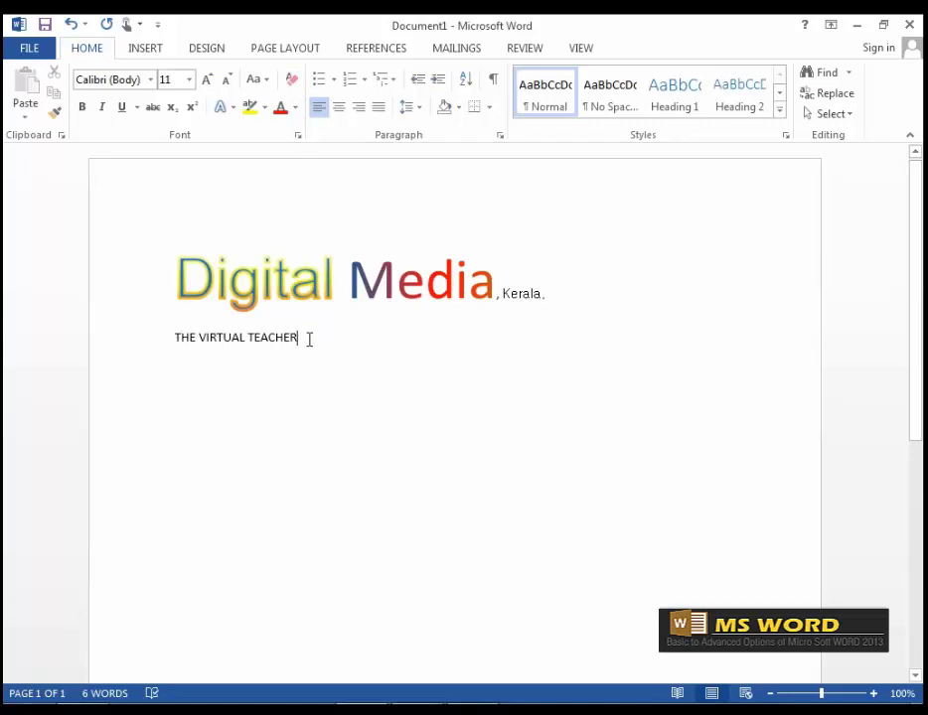
left_click_drag(177, 281, 569, 354)
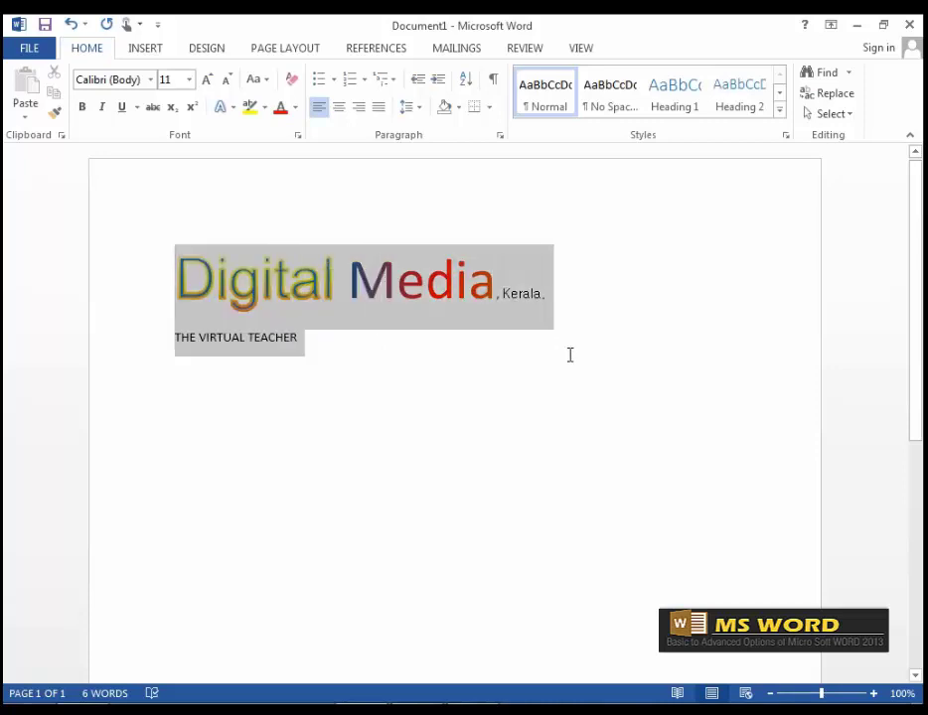
left_click(291, 80)
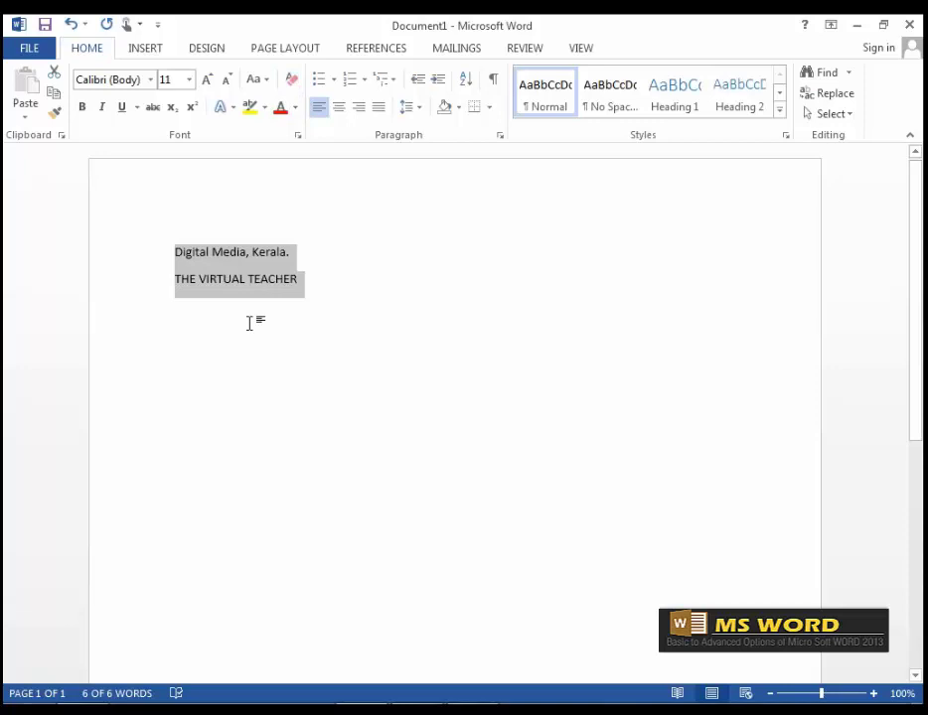
left_click(301, 291)
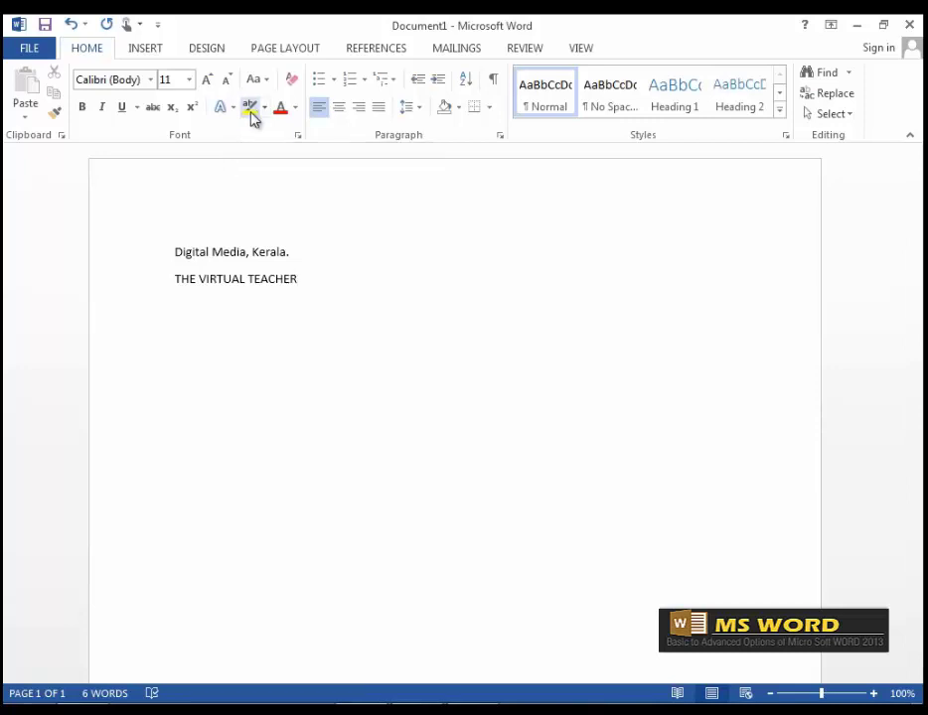
Highlight 'Digital Media, Kerala.' yellow and 'THE VIRTUAL TEACHER' blue.
left_click_drag(175, 252, 300, 260)
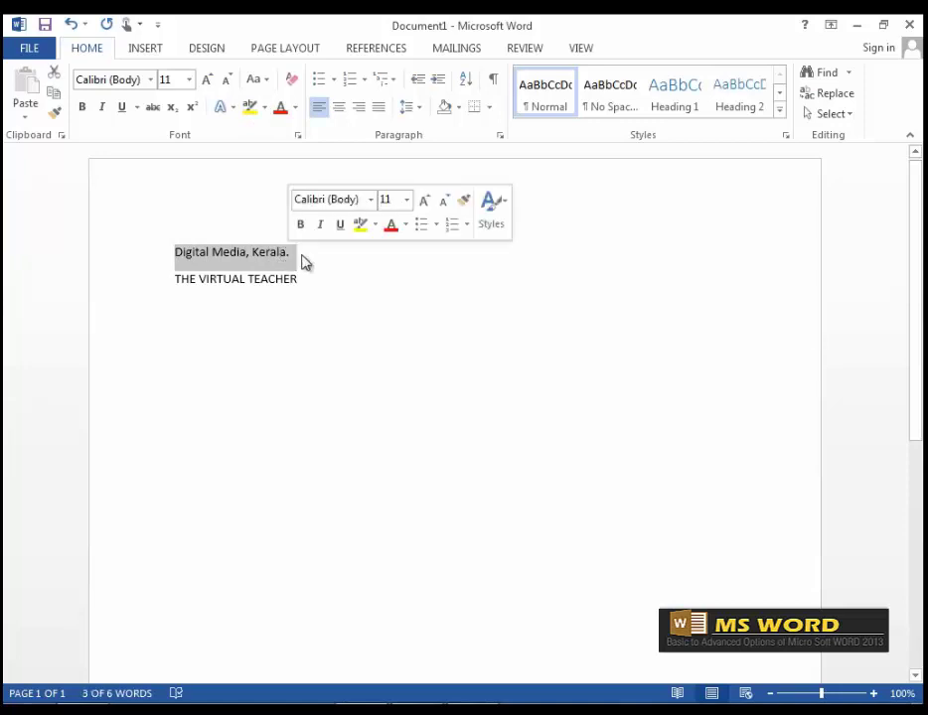
left_click(249, 107)
left_click(314, 346)
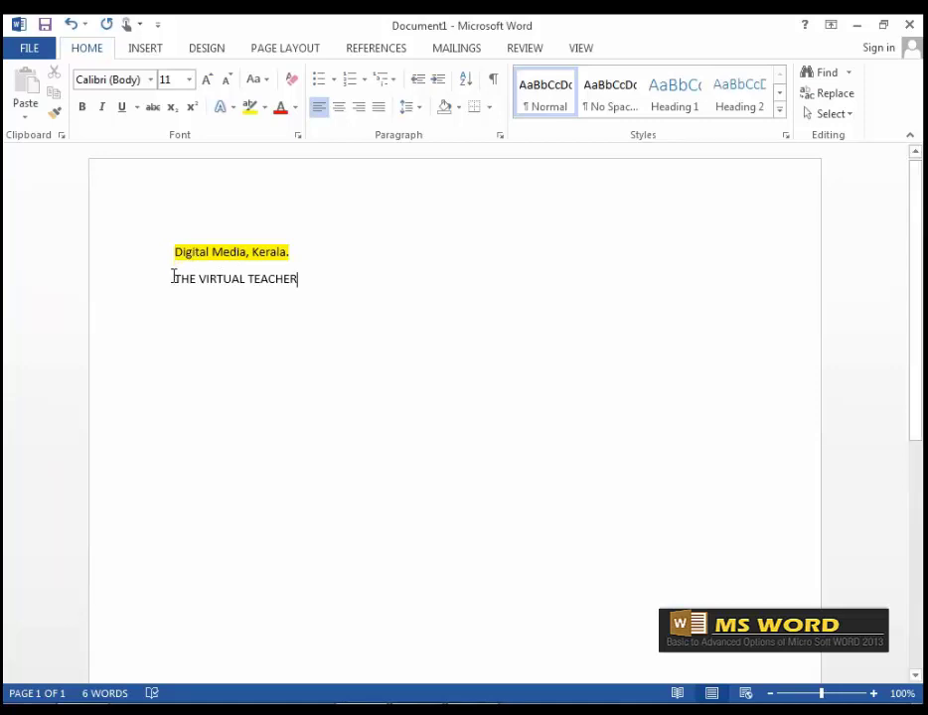
left_click_drag(174, 278, 292, 279)
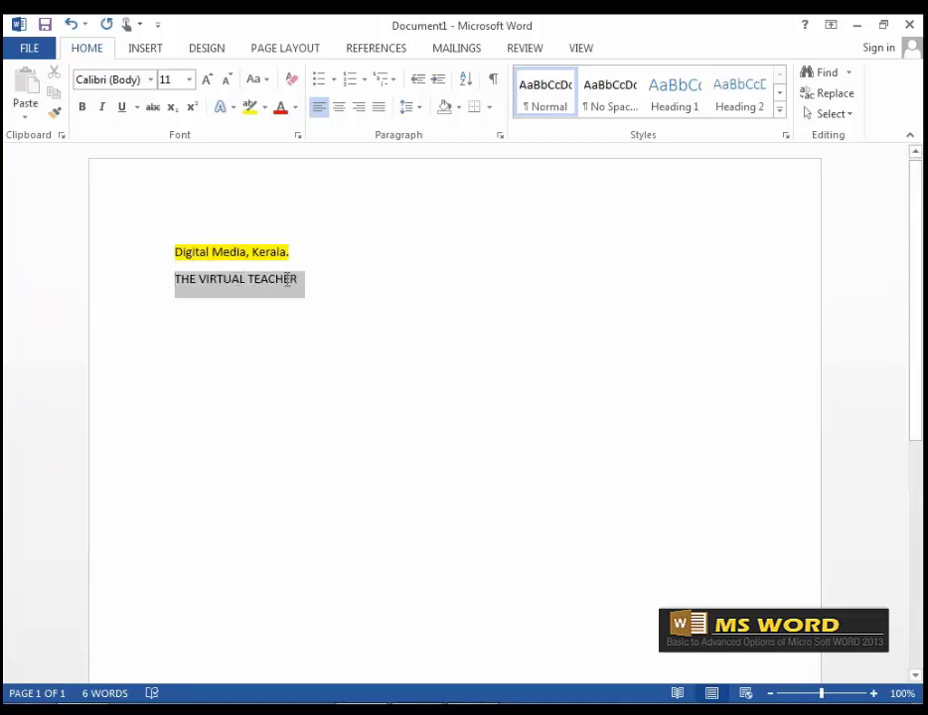
left_click(265, 108)
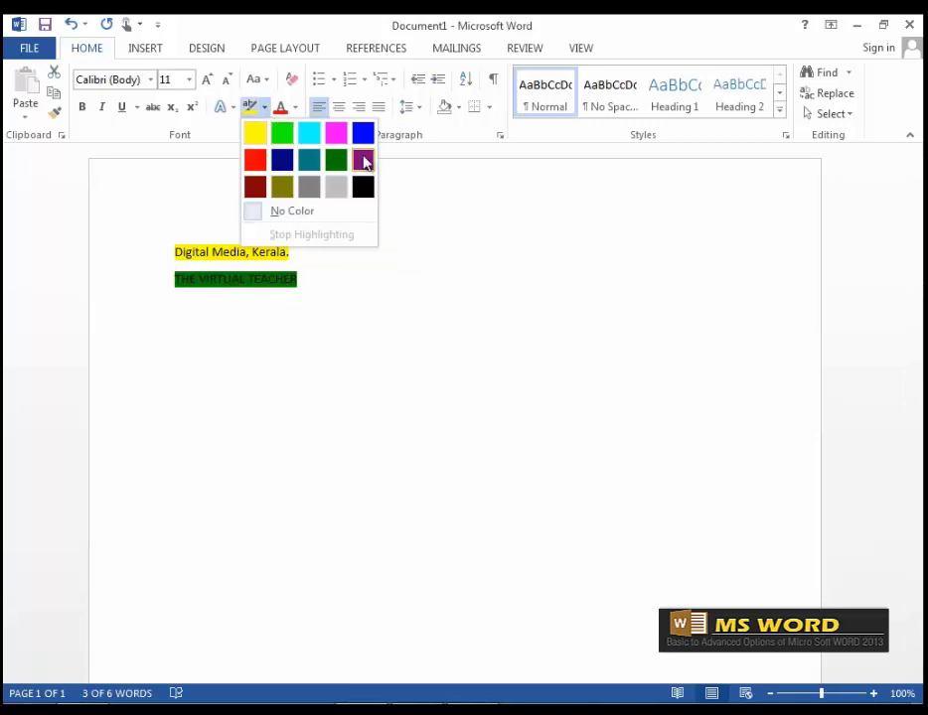
left_click(363, 134)
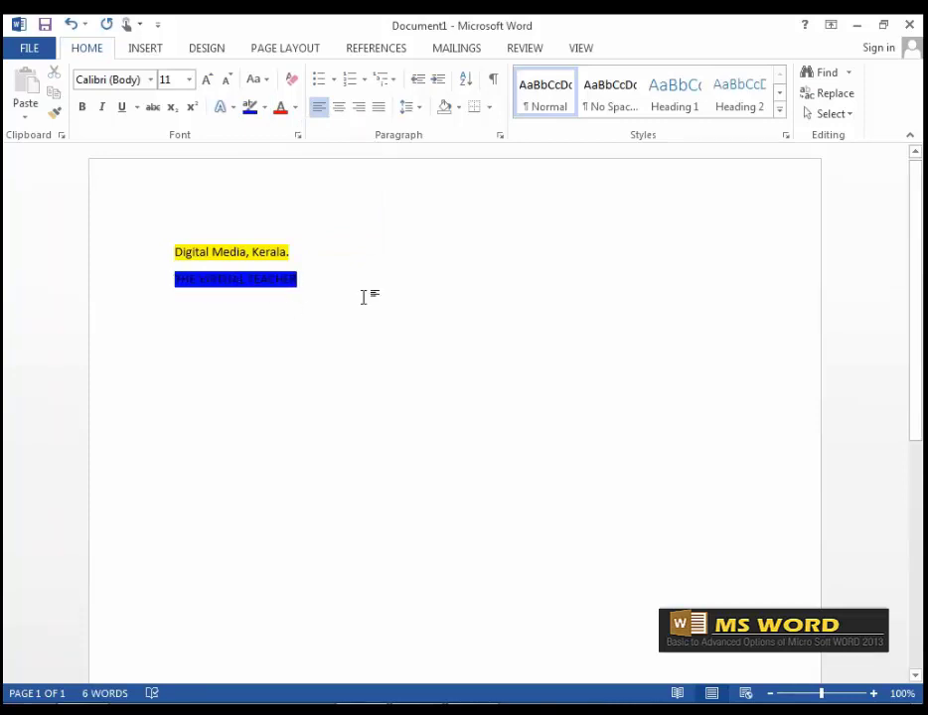
Paint green highlight over the words Digital and Kerala.
left_click(265, 107)
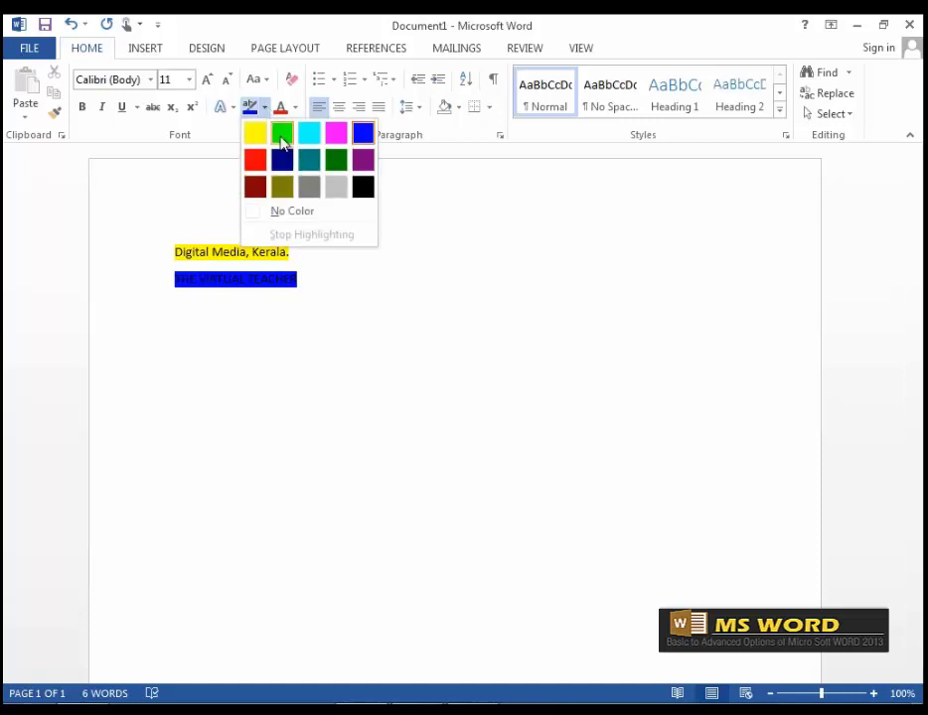
left_click(282, 137)
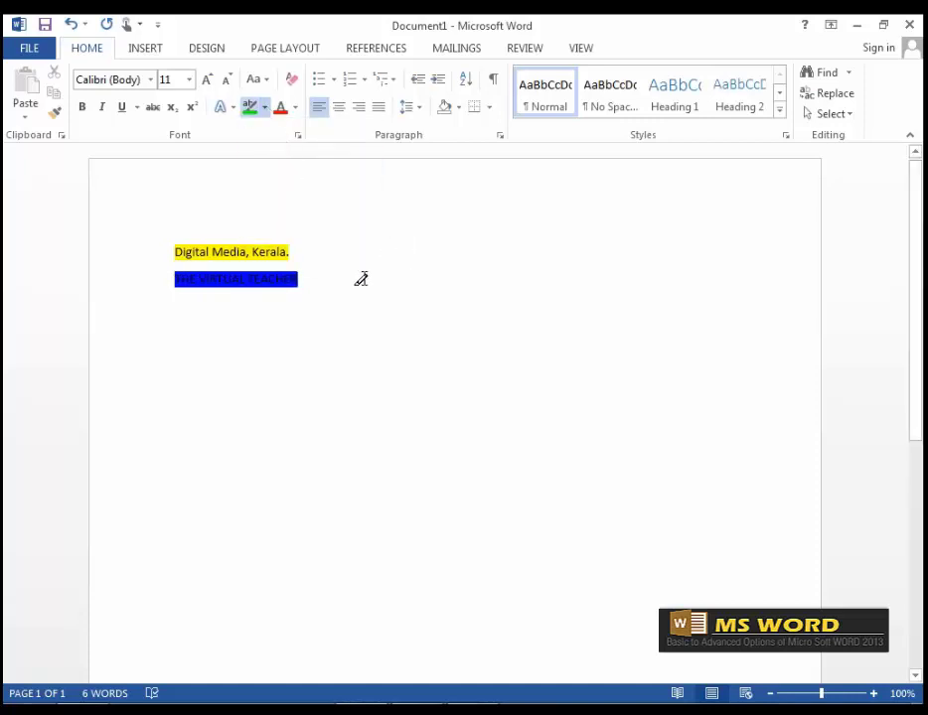
left_click_drag(171, 251, 212, 248)
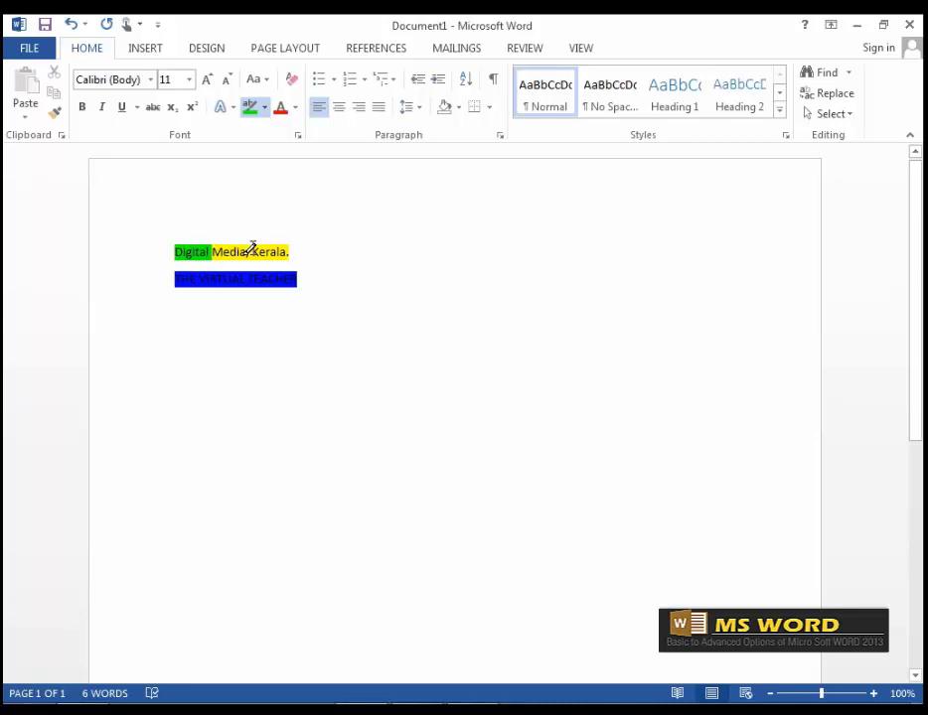
left_click_drag(251, 249, 289, 249)
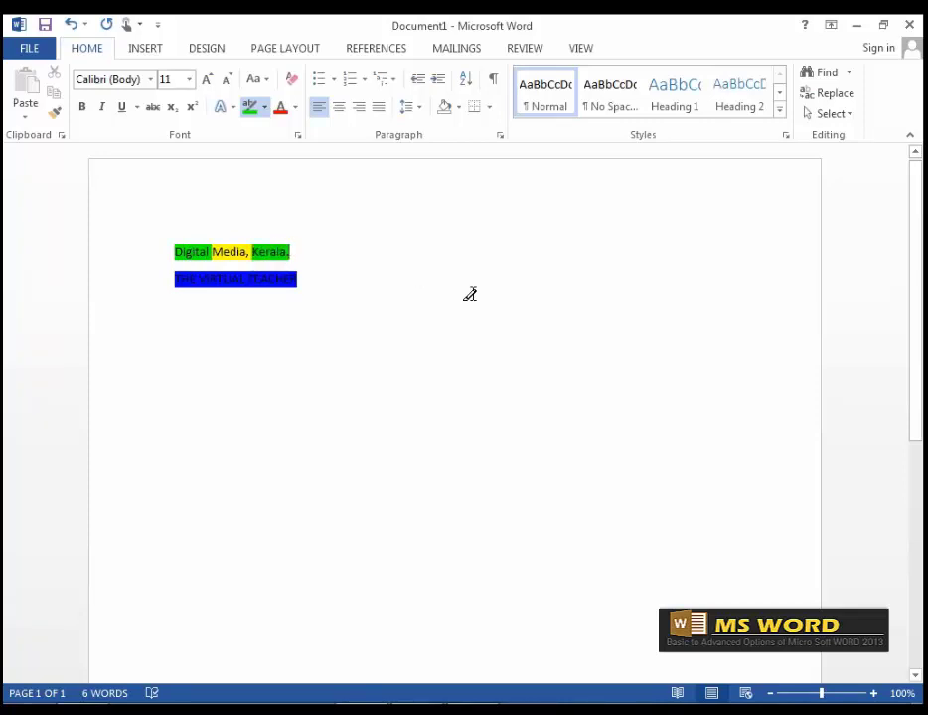